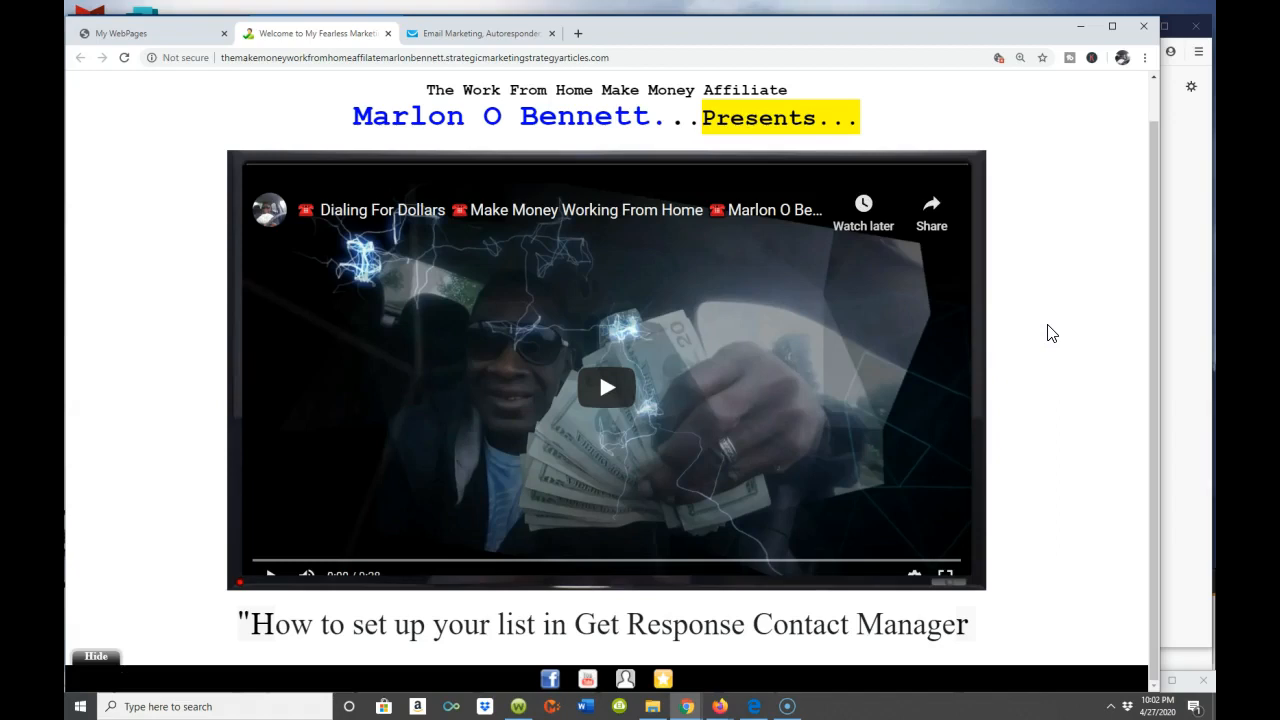
- Switch to the GetResponse dashboard and view the support chat form, closing it without starting a chat
{"action": "left_click", "coordinate": [1203, 230]}
{"action": "left_click", "coordinate": [520, 36]}
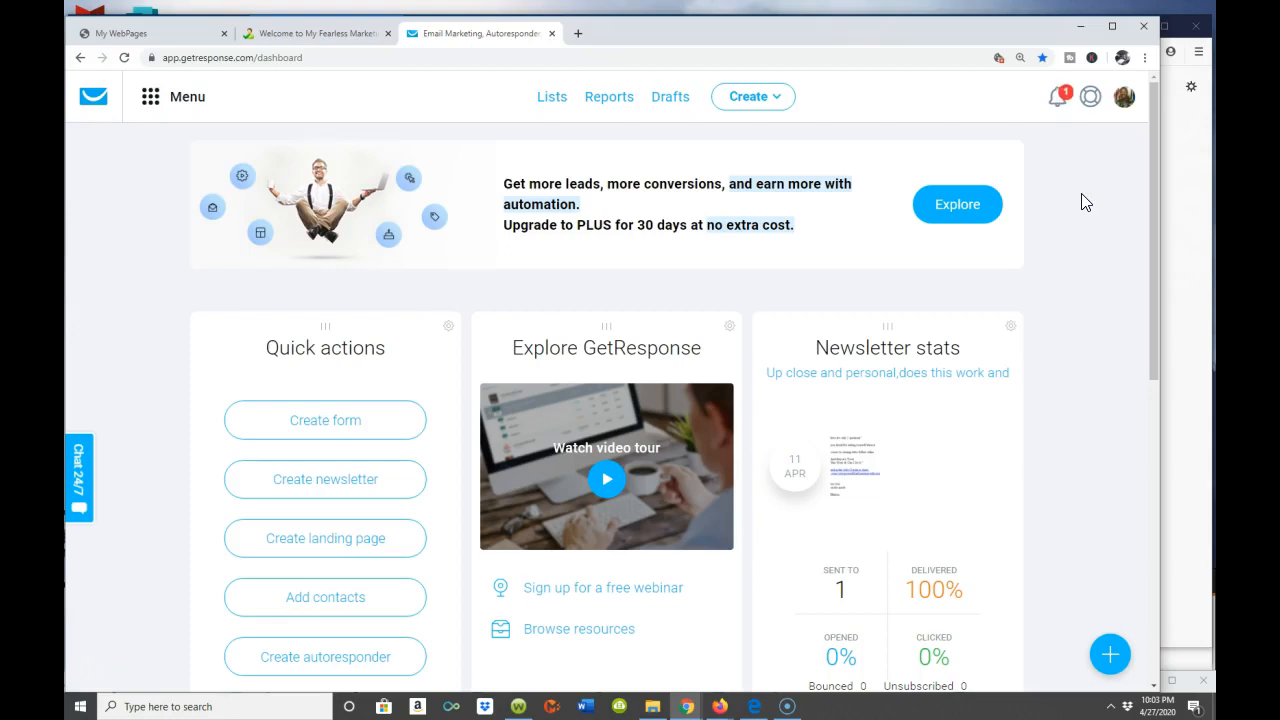
{"action": "left_click", "coordinate": [79, 481]}
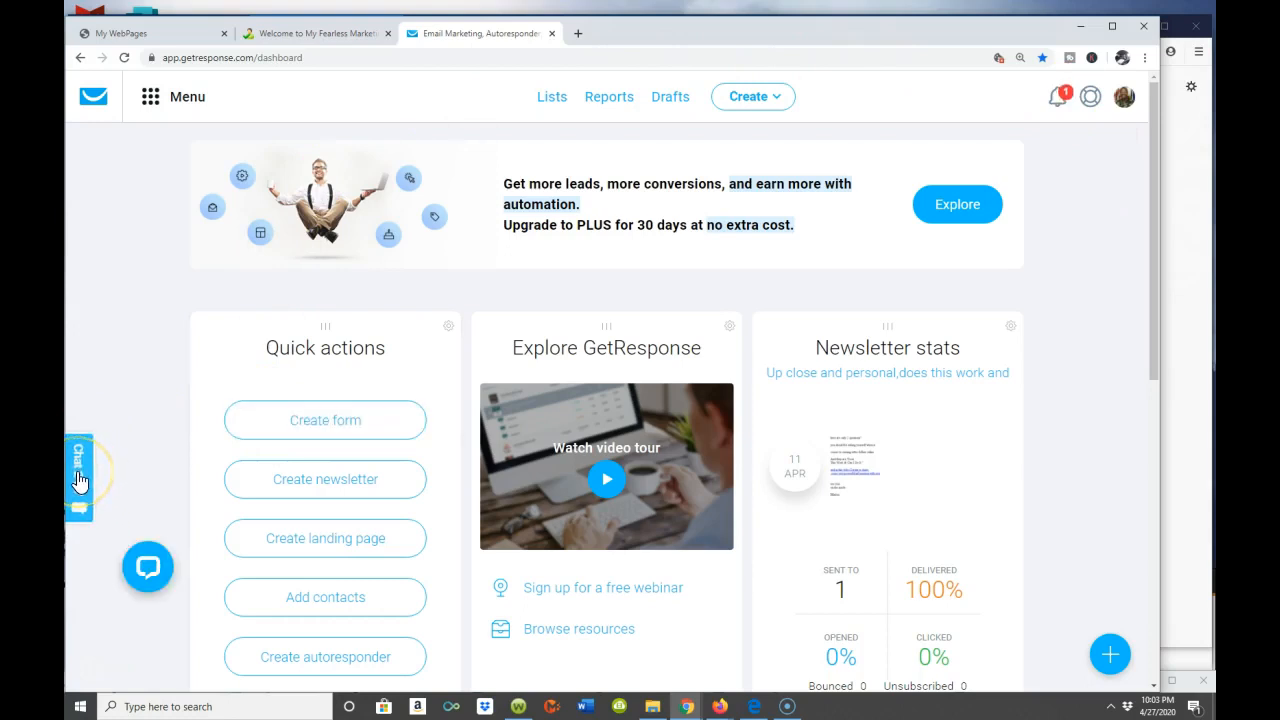
{"action": "left_click", "coordinate": [85, 473]}
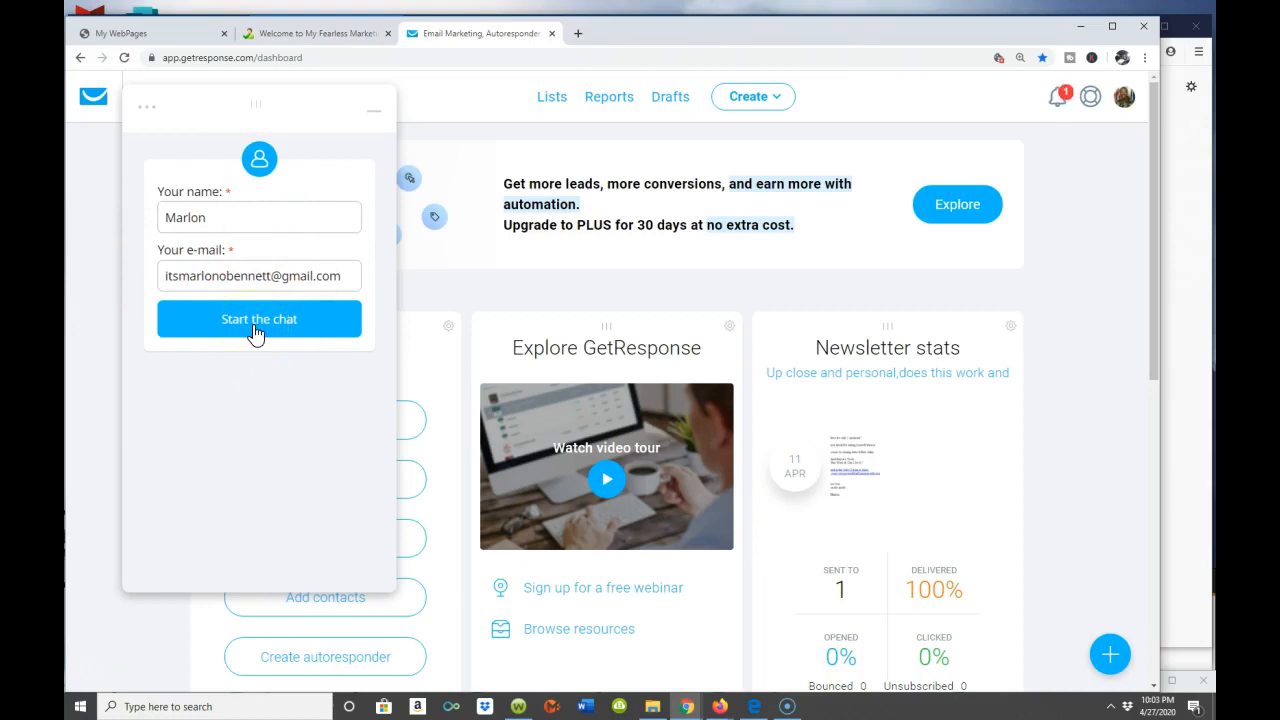
{"action": "left_click", "coordinate": [327, 322]}
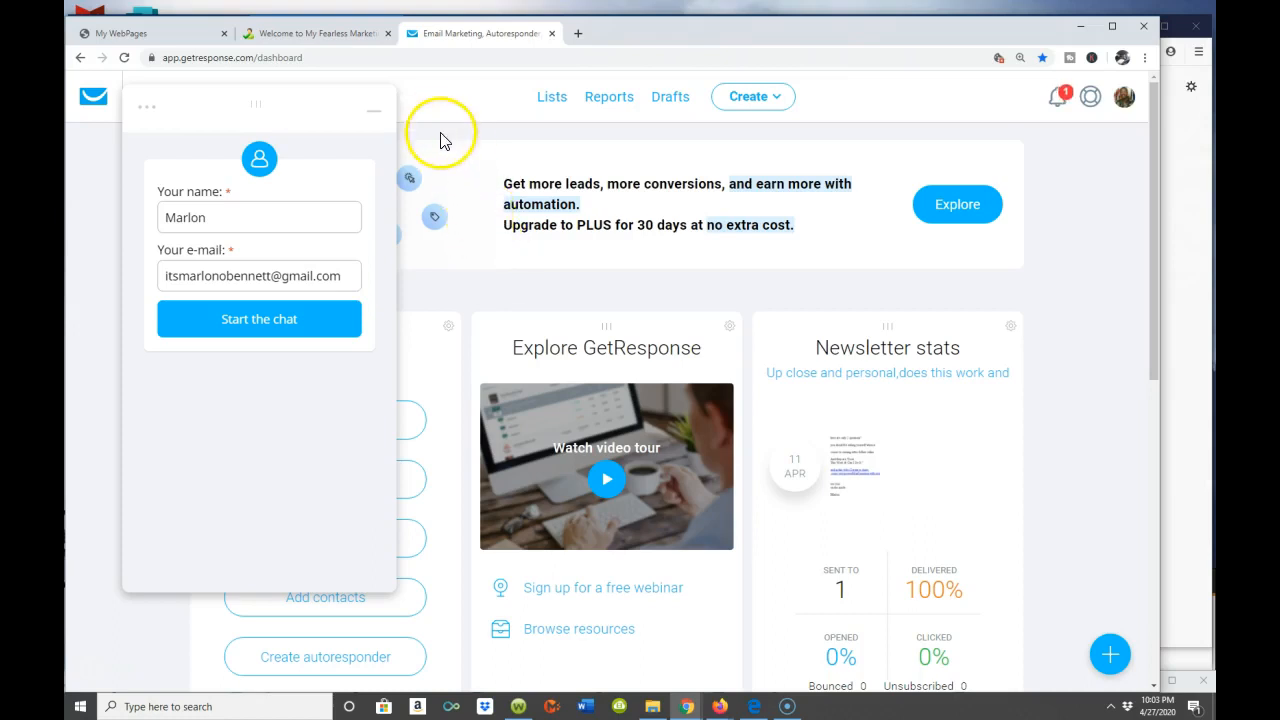
{"action": "left_click", "coordinate": [374, 118]}
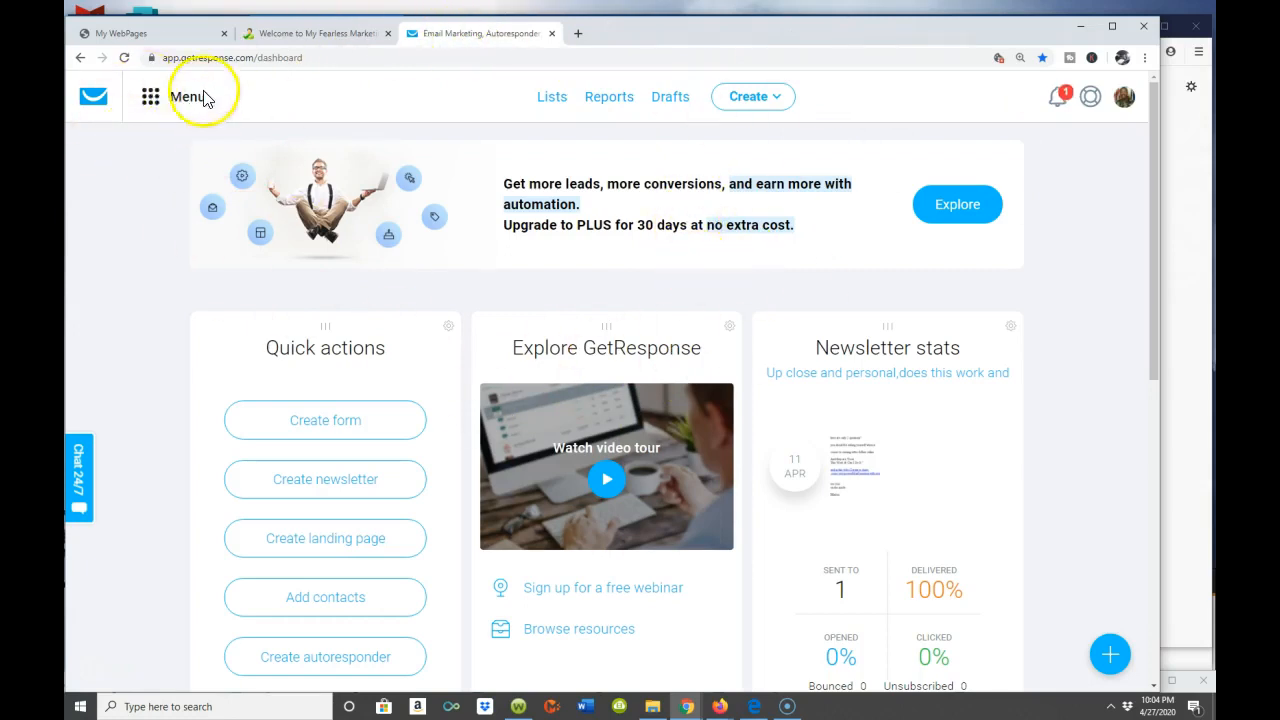
- View the autoresponder management page and open the contact lists overview
{"action": "left_click", "coordinate": [155, 102]}
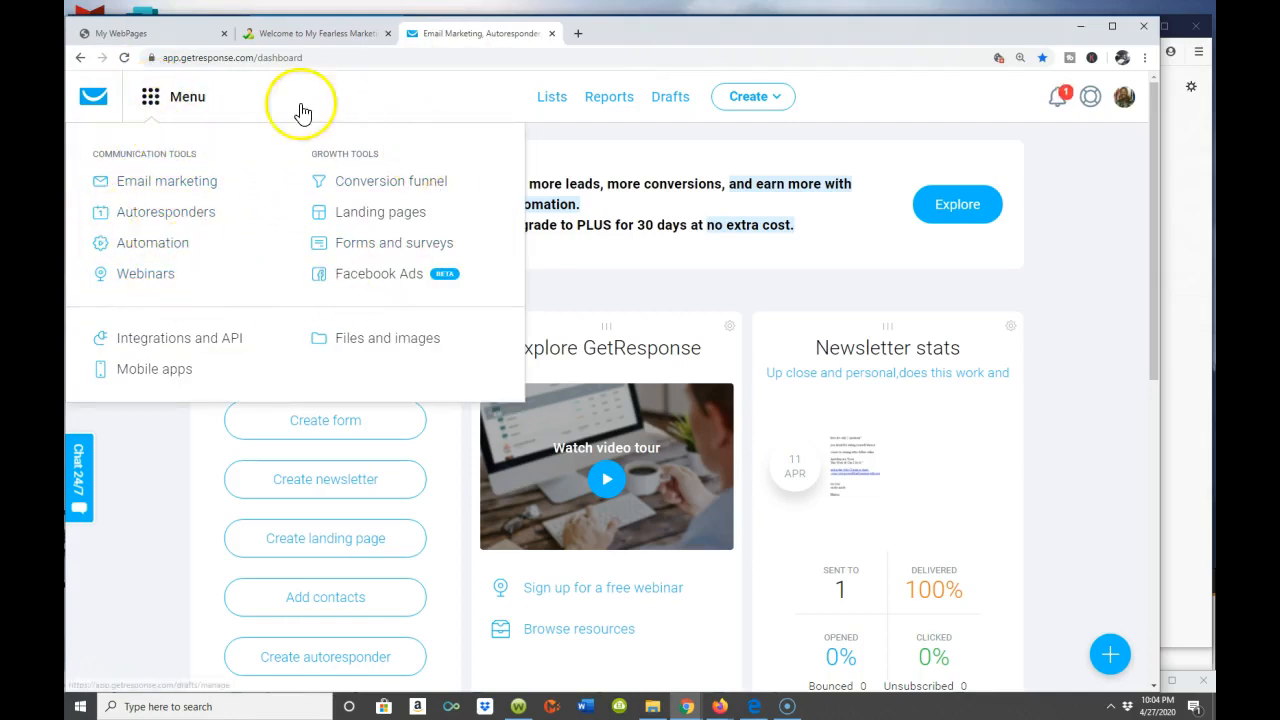
{"action": "left_click", "coordinate": [157, 222]}
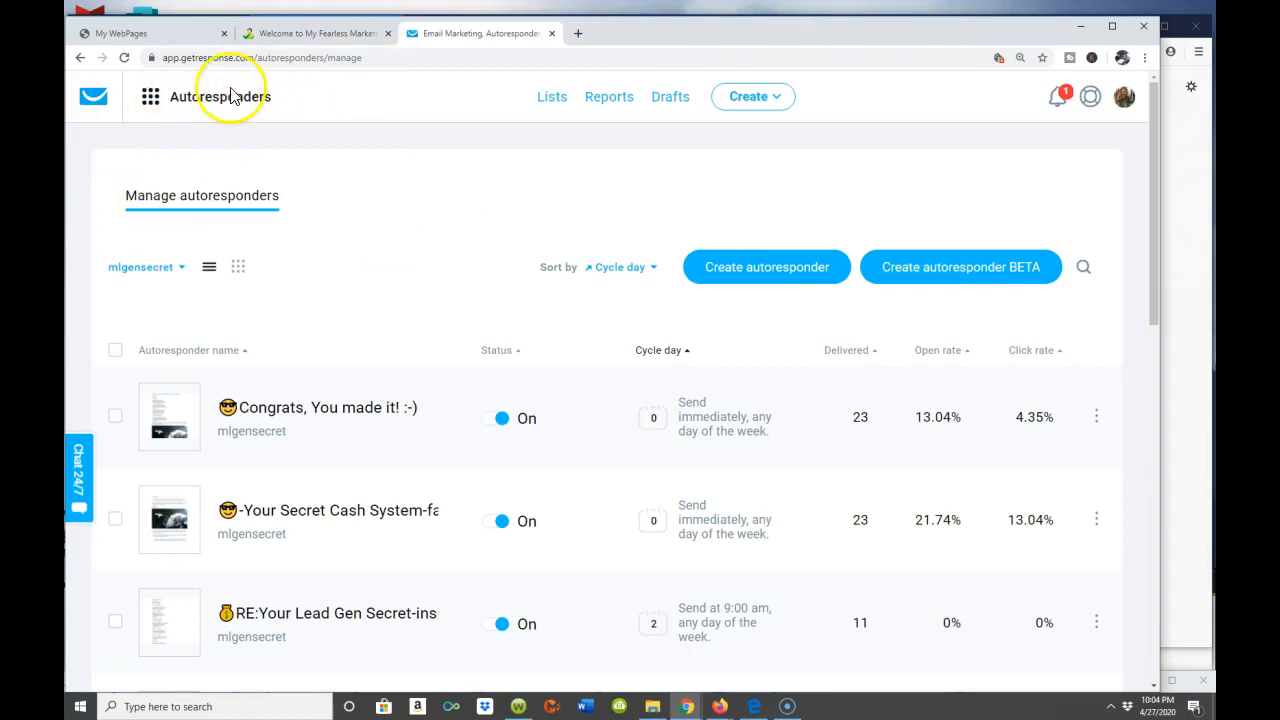
{"action": "left_click", "coordinate": [551, 100]}
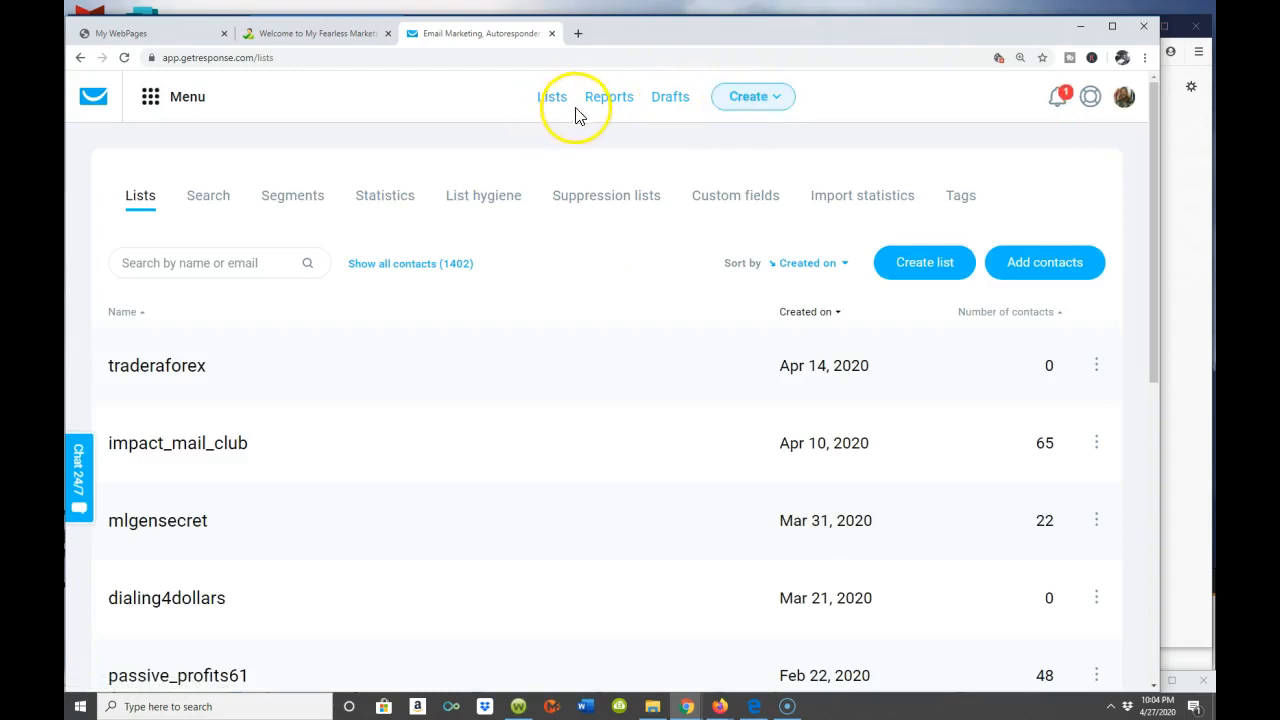
{"action": "left_click", "coordinate": [741, 104]}
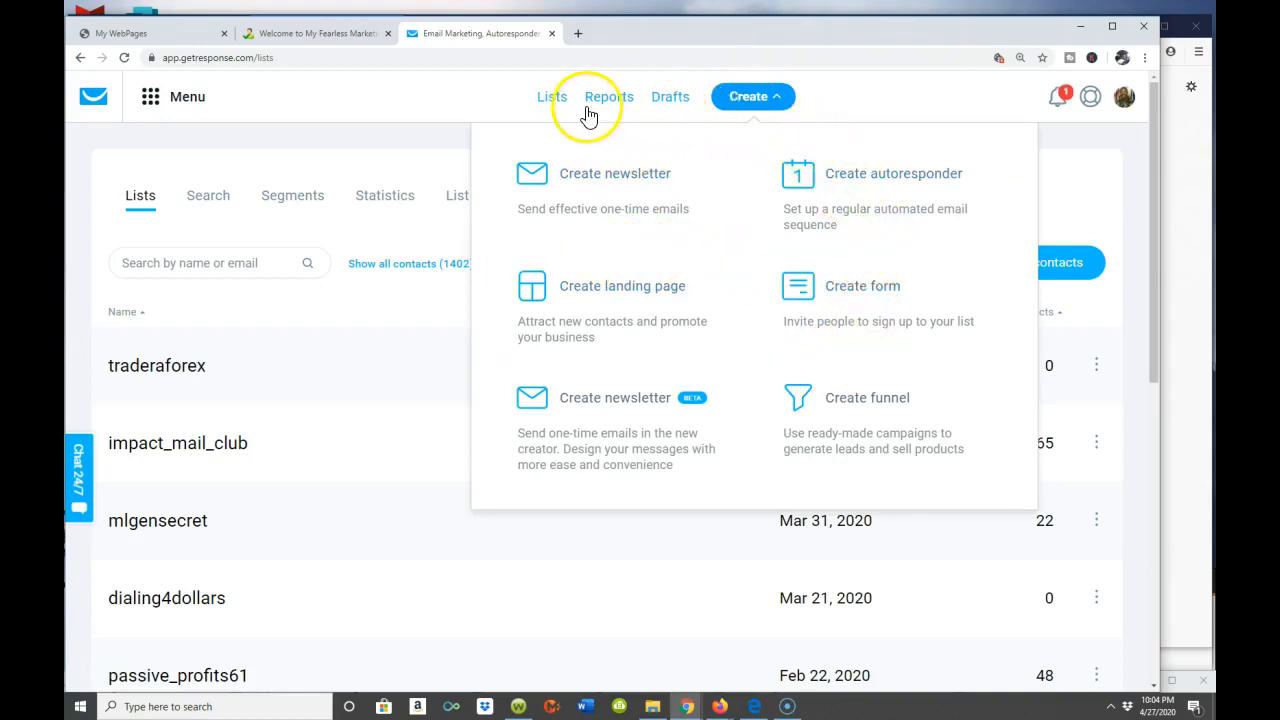
{"action": "left_click", "coordinate": [553, 104]}
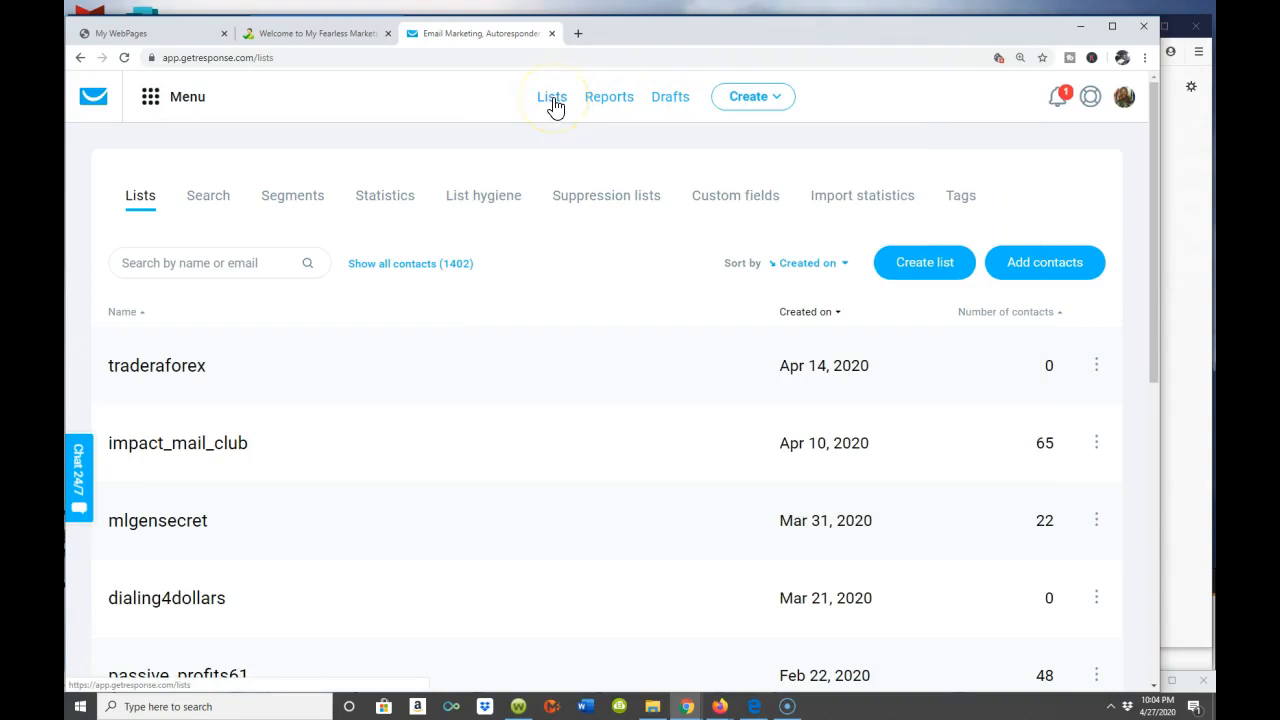
- Start a new contact list and try to create it with the name "test list"
{"action": "left_click", "coordinate": [918, 270]}
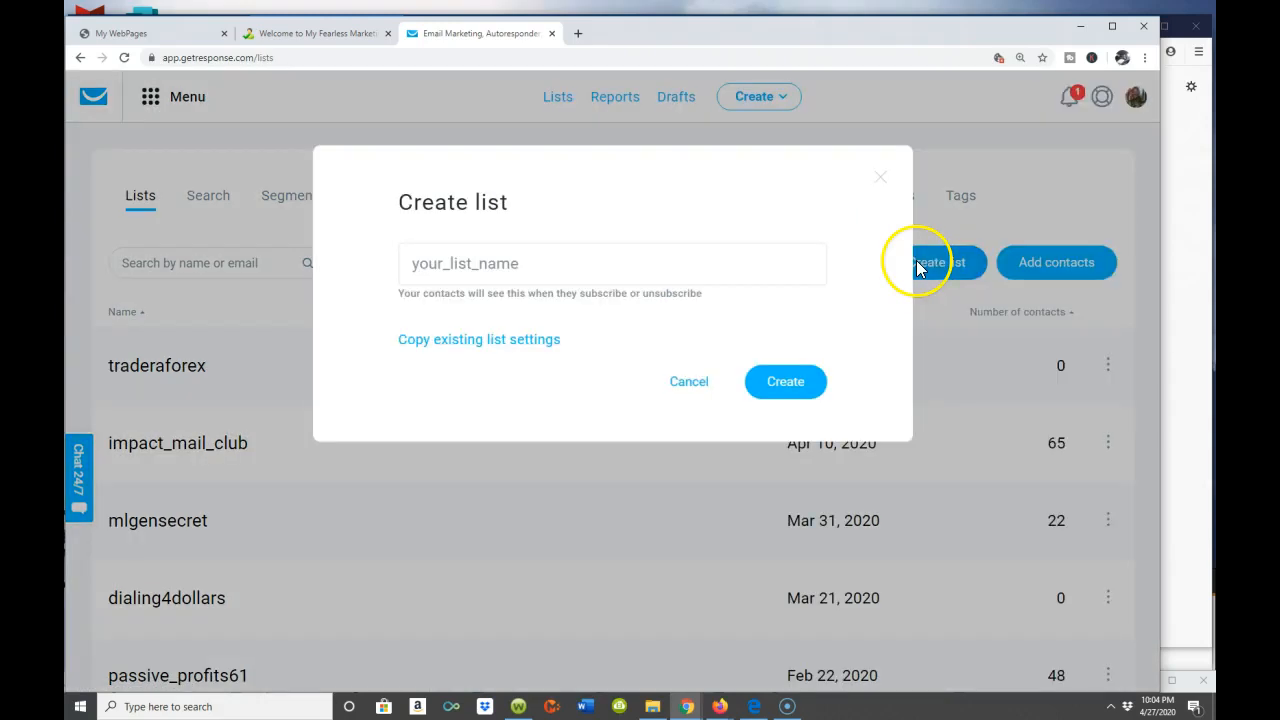
{"action": "left_click", "coordinate": [554, 275]}
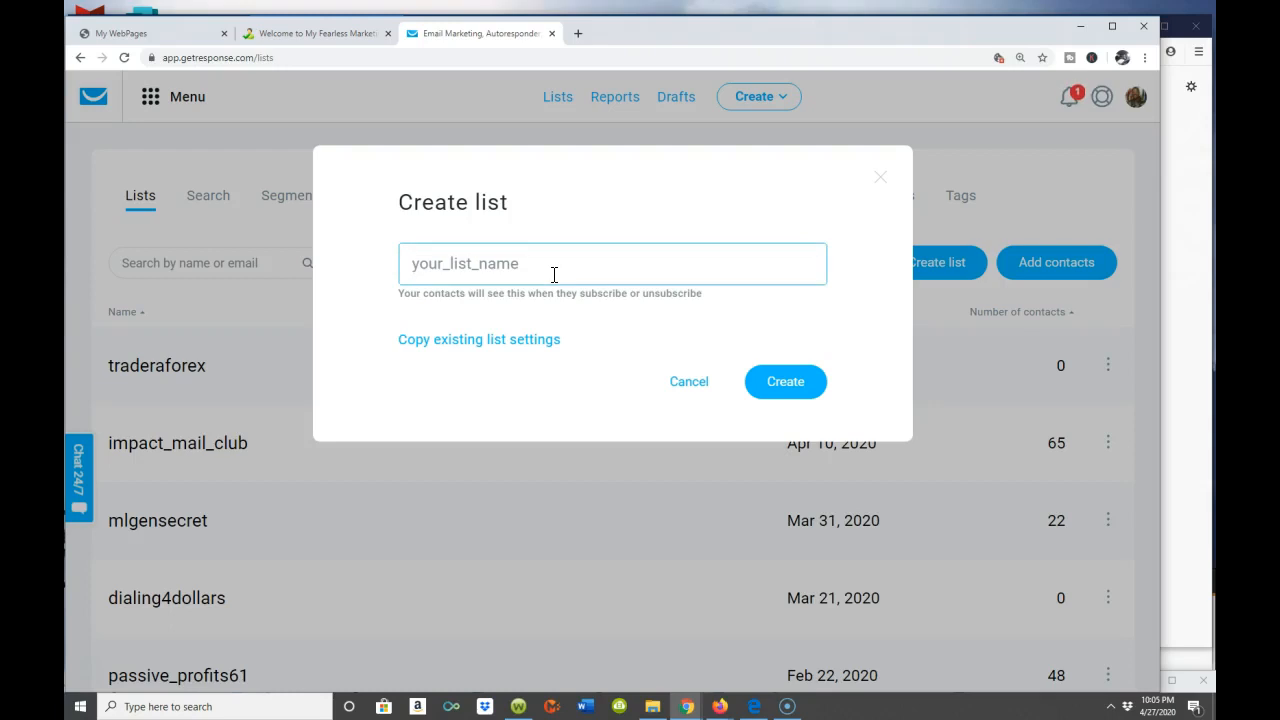
{"action": "type", "text": "test list"}
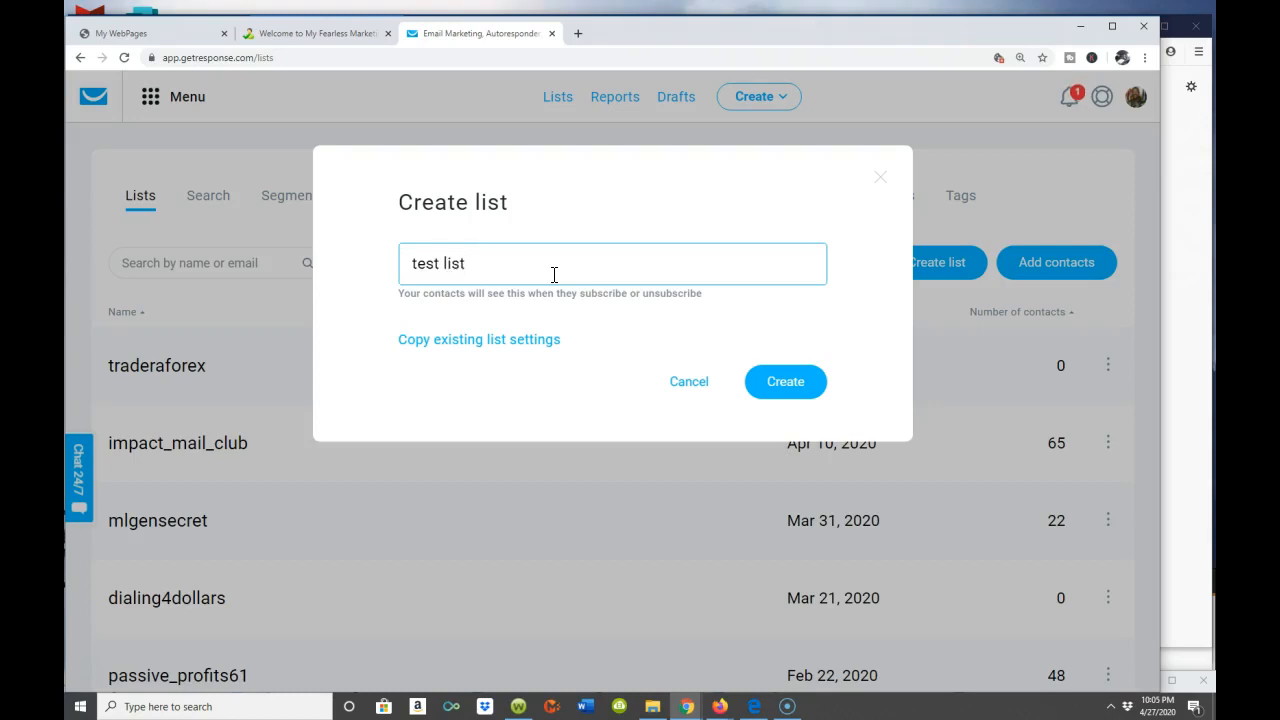
{"action": "left_click", "coordinate": [795, 384]}
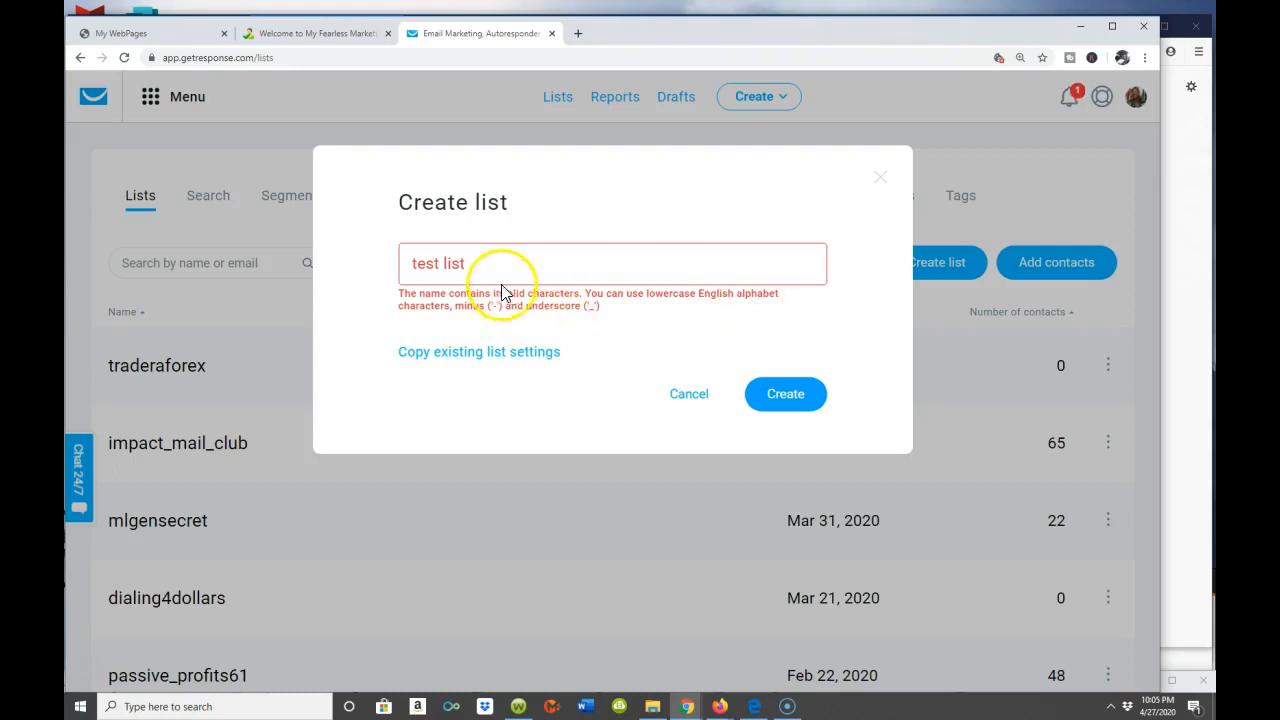
- Remove the space from the list name and try to create the list as "testlist"
{"action": "left_click", "coordinate": [445, 263]}
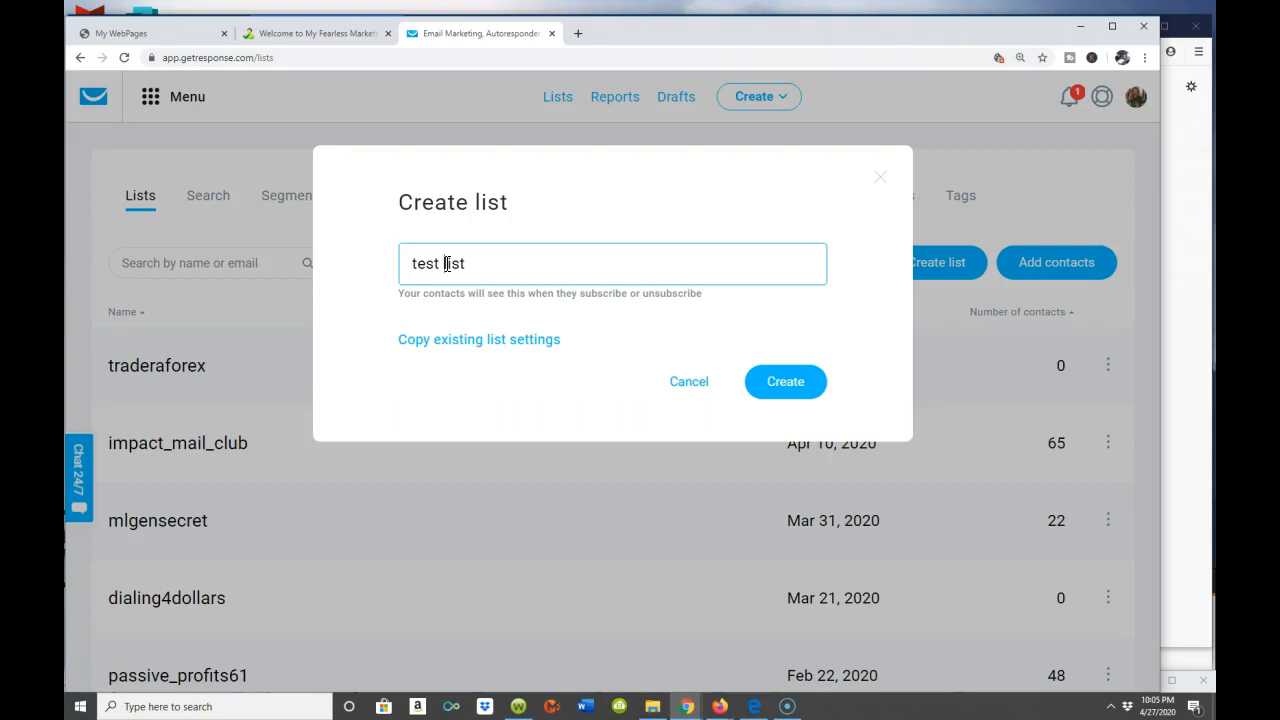
{"action": "left_click", "coordinate": [776, 387]}
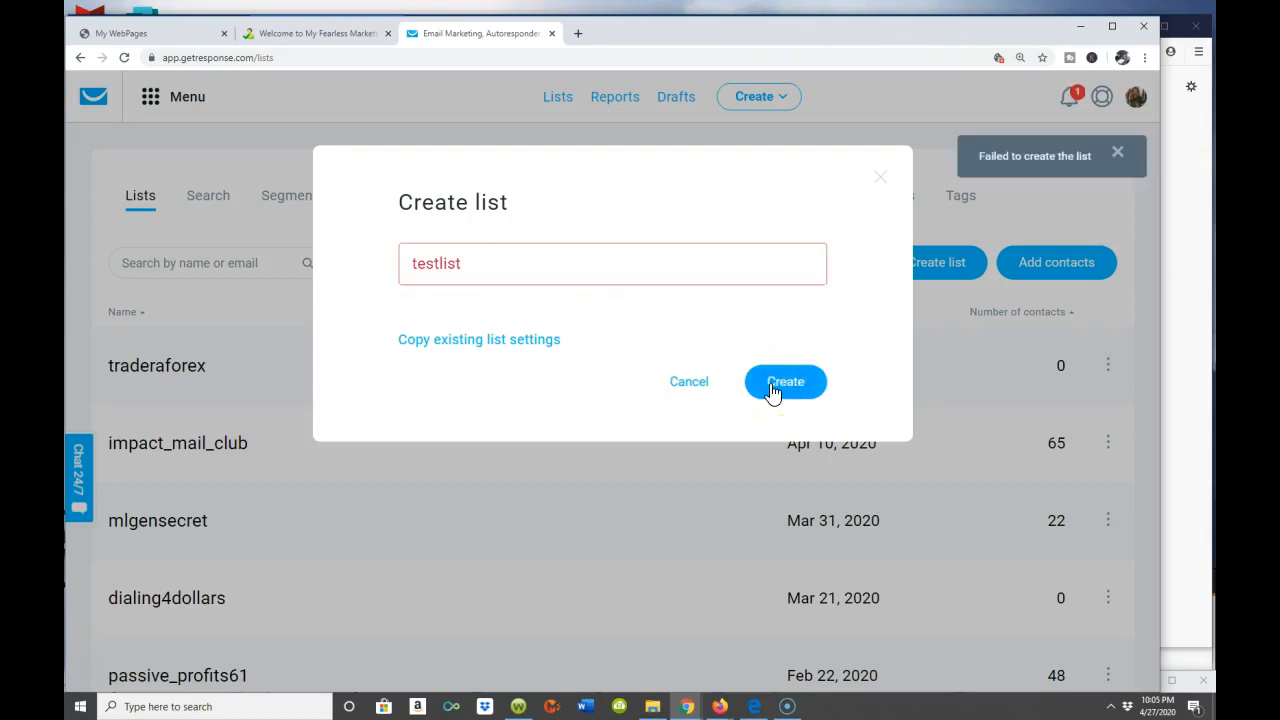
{"action": "left_click", "coordinate": [477, 262]}
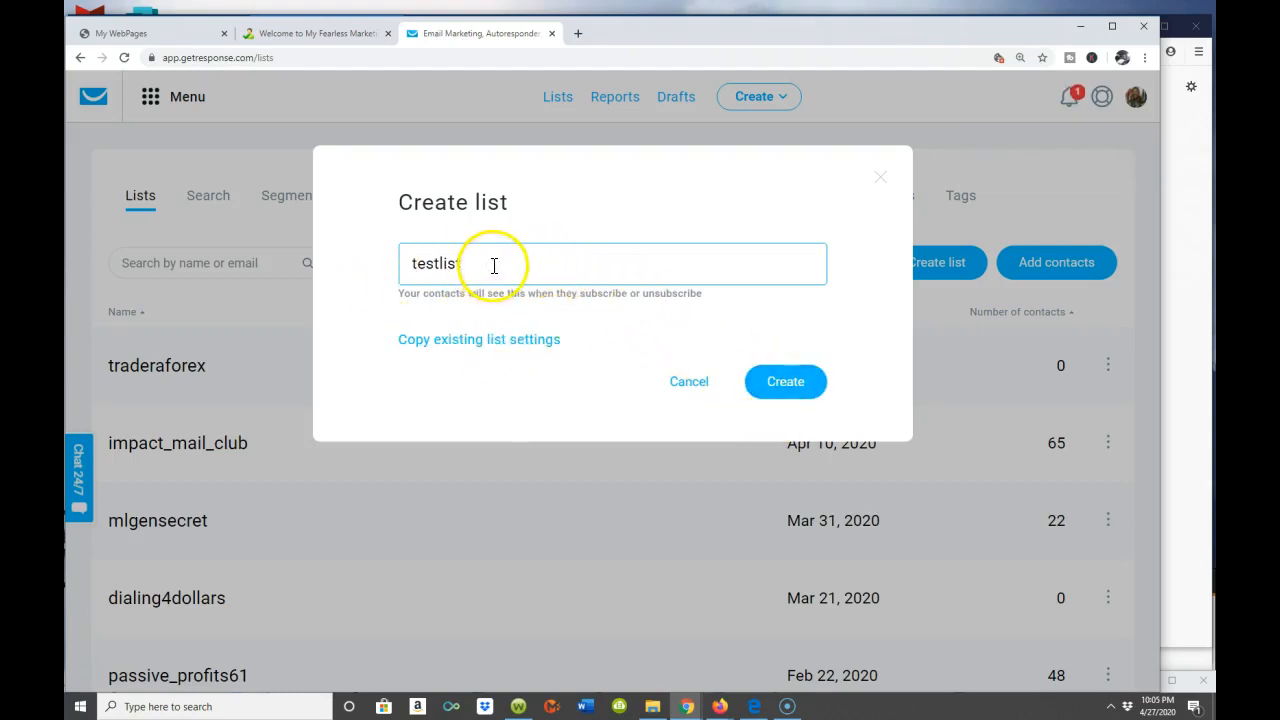
{"action": "left_click", "coordinate": [789, 392]}
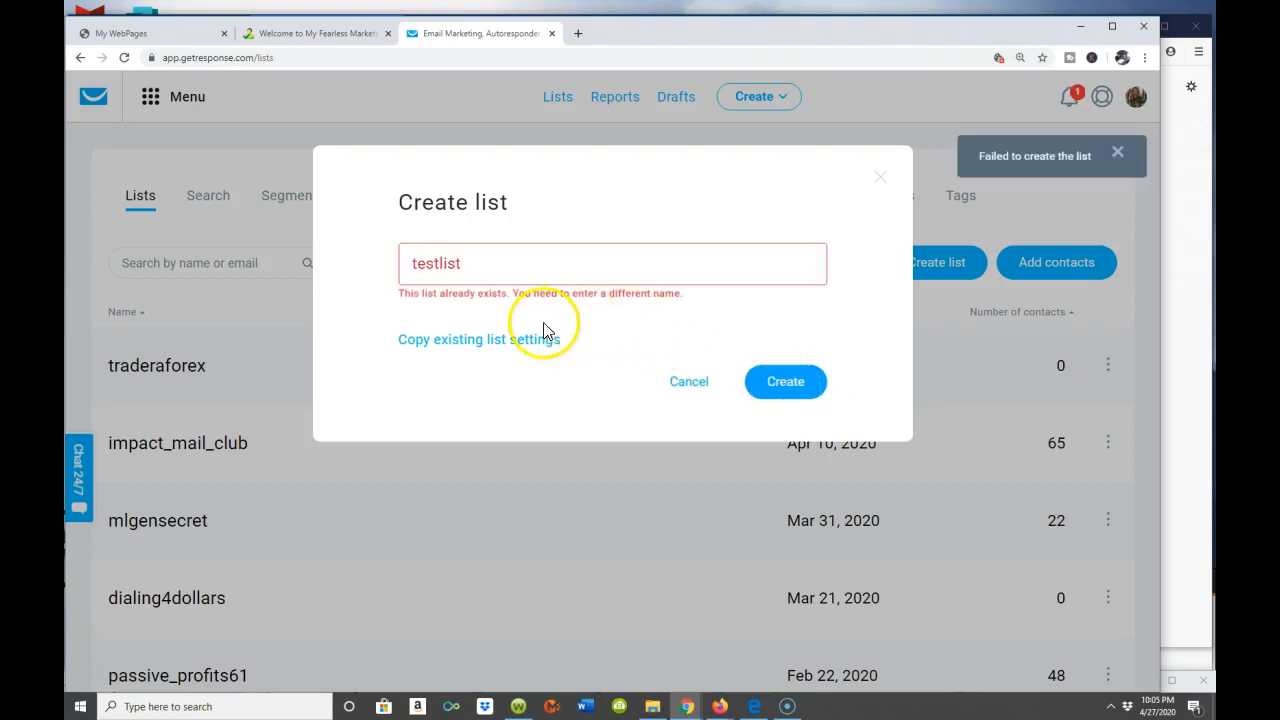
- Change the list name to "testlist2" and try to create the list
{"action": "left_click", "coordinate": [492, 269]}
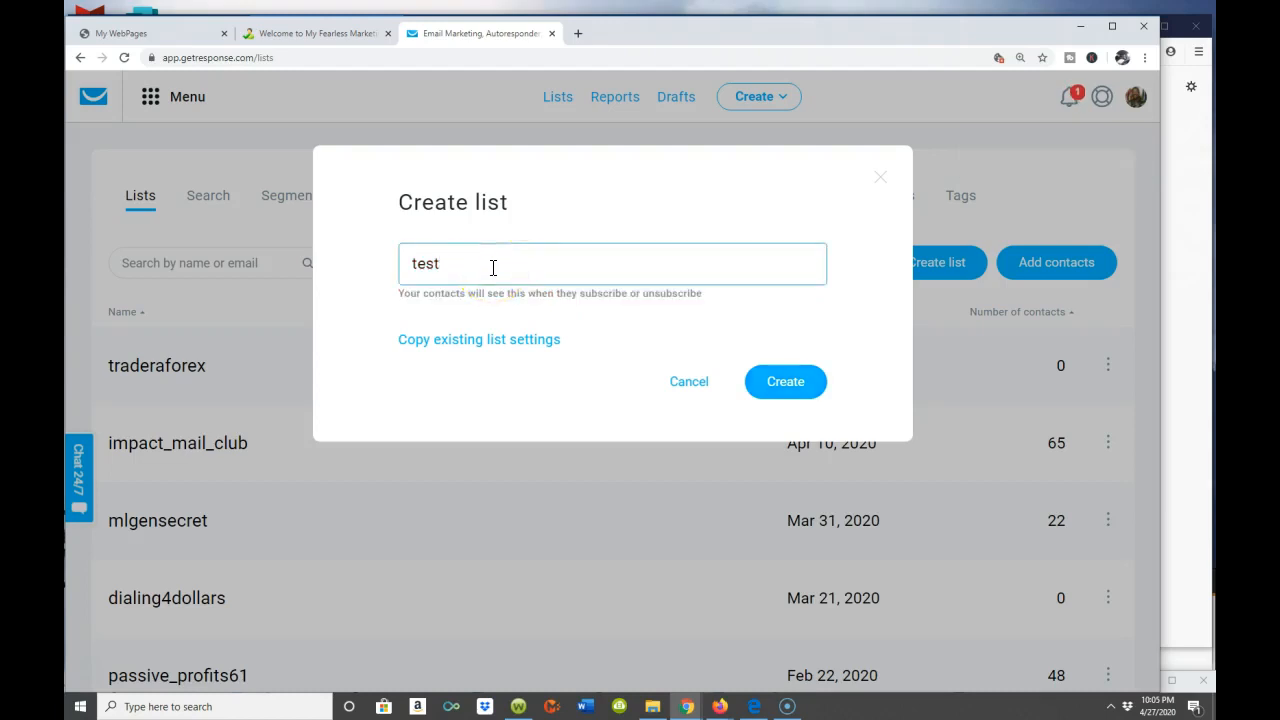
{"action": "type", "text": "lid"}
{"action": "left_click", "coordinate": [785, 382]}
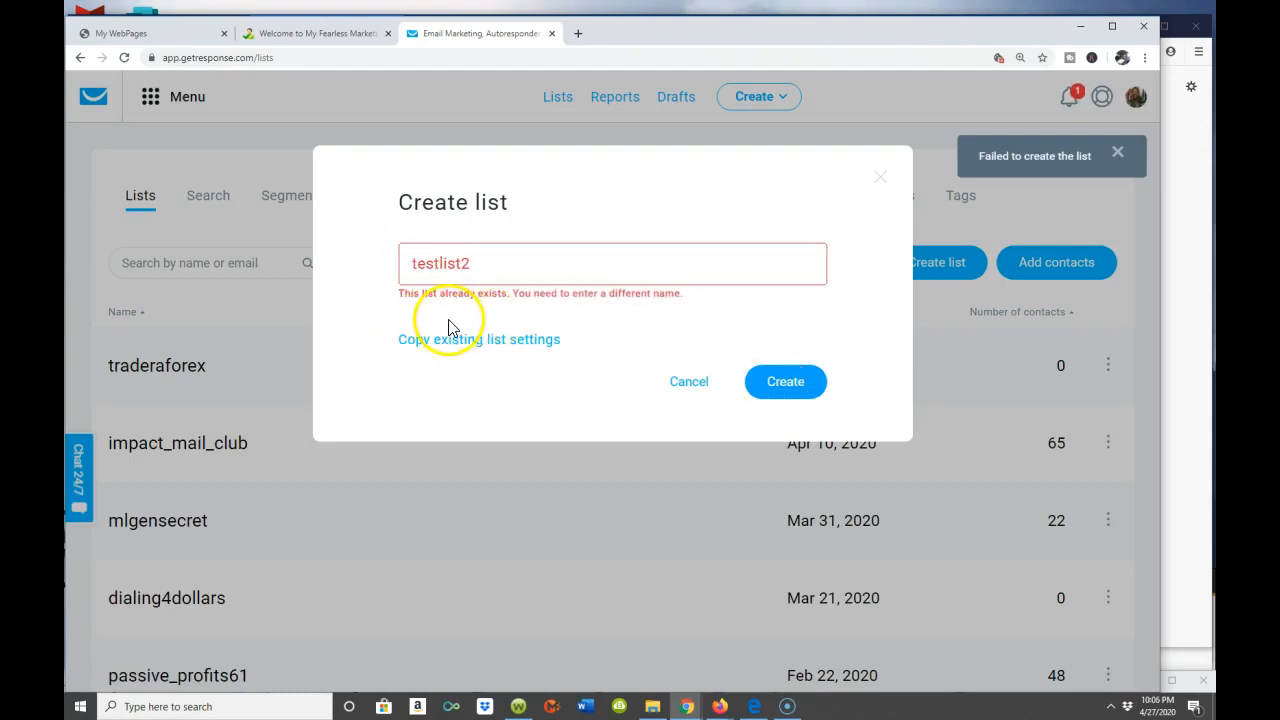
- Replace the list name with the account owner's lowercase first name directly followed by "testlist" and create the list
{"action": "left_click", "coordinate": [484, 266]}
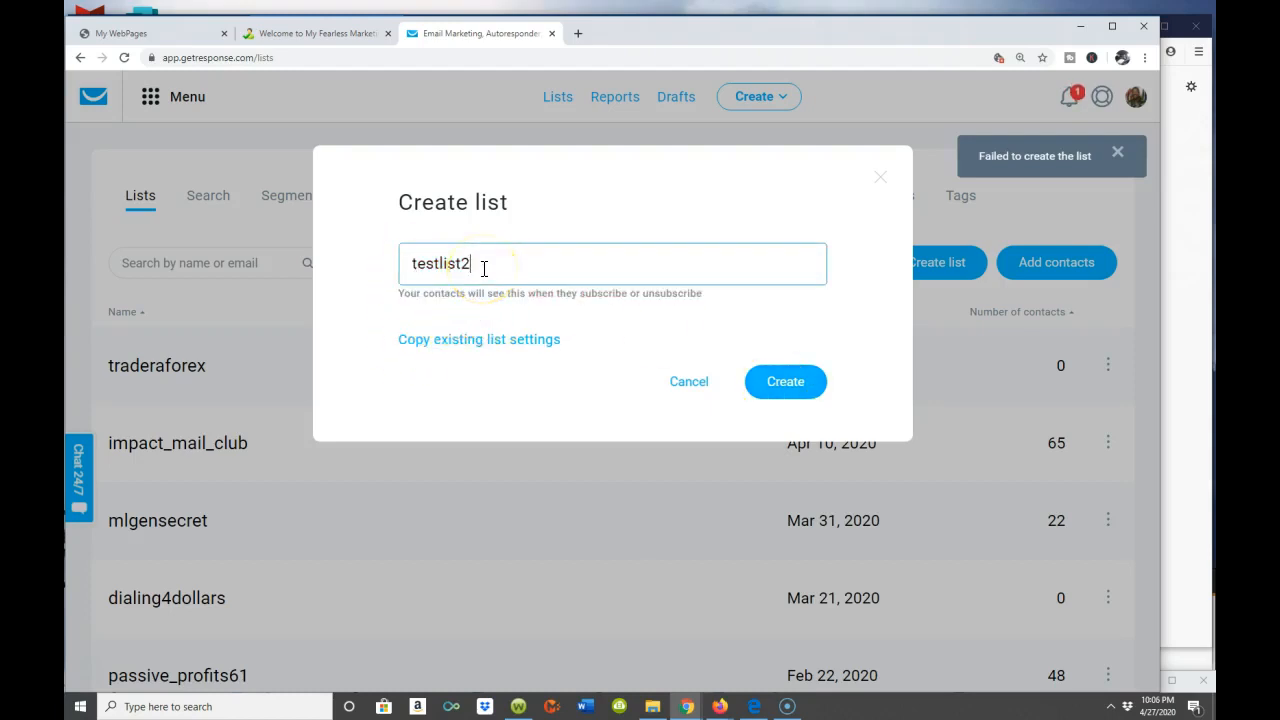
{"action": "key", "text": "BackSpace"}
{"action": "key", "text": "BackSpace"}
{"action": "key", "text": "BackSpace"}
{"action": "key", "text": "BackSpace"}
{"action": "key", "text": "BackSpace"}
{"action": "key", "text": "BackSpace"}
{"action": "type", "text": "marlon"}
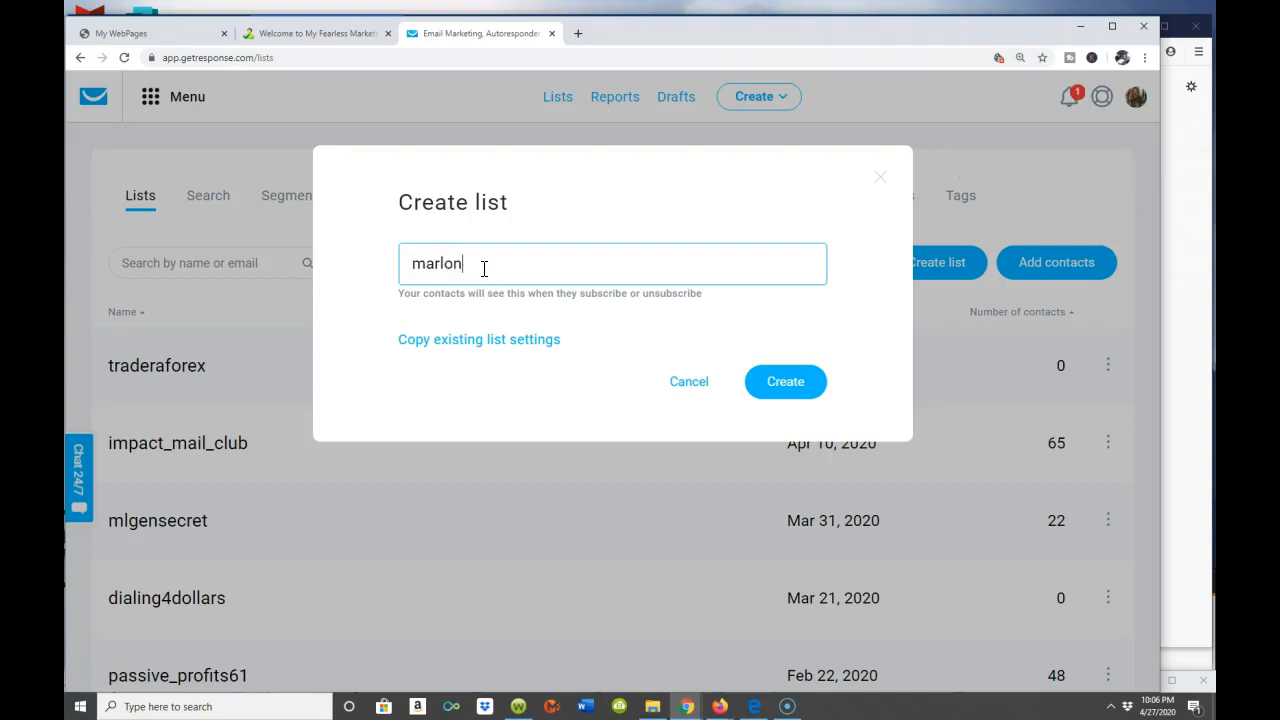
{"action": "type", "text": "testlist"}
{"action": "left_click", "coordinate": [776, 390]}
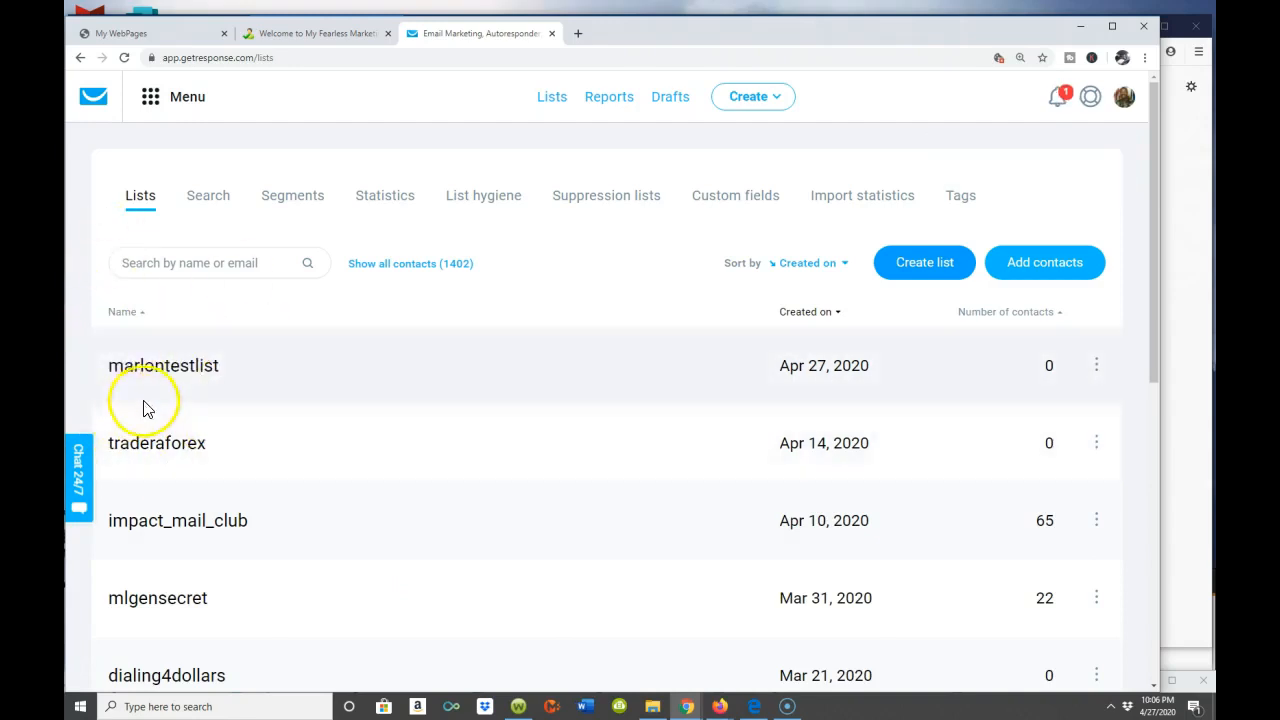
- Open the autoresponder management page and look through the messages of the mlgensecret list
{"action": "left_click", "coordinate": [168, 337]}
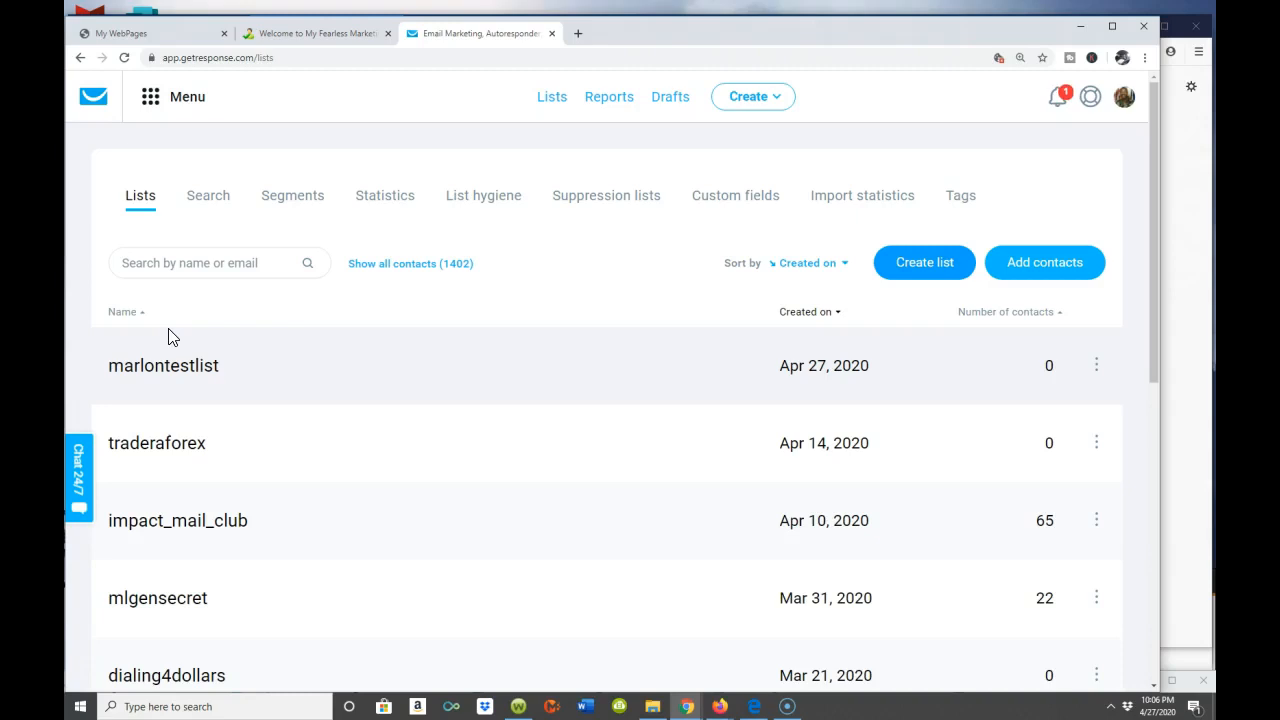
{"action": "left_click", "coordinate": [168, 380]}
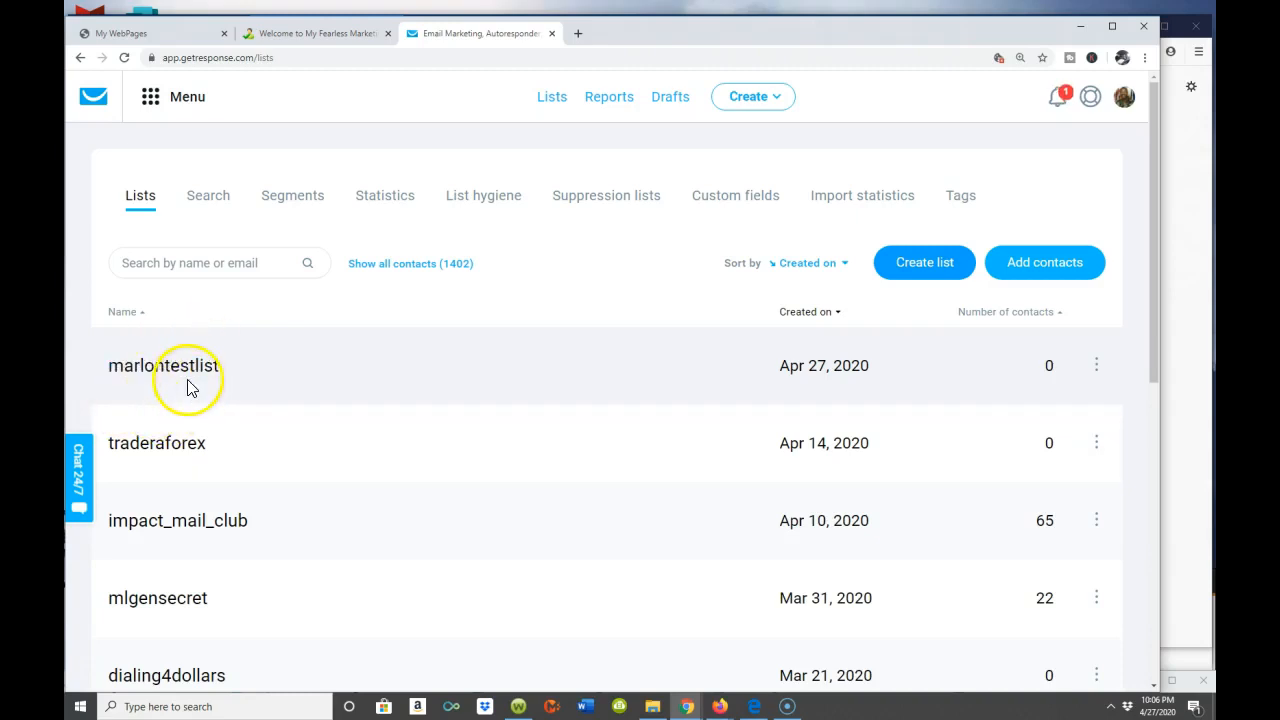
{"action": "left_click", "coordinate": [151, 102]}
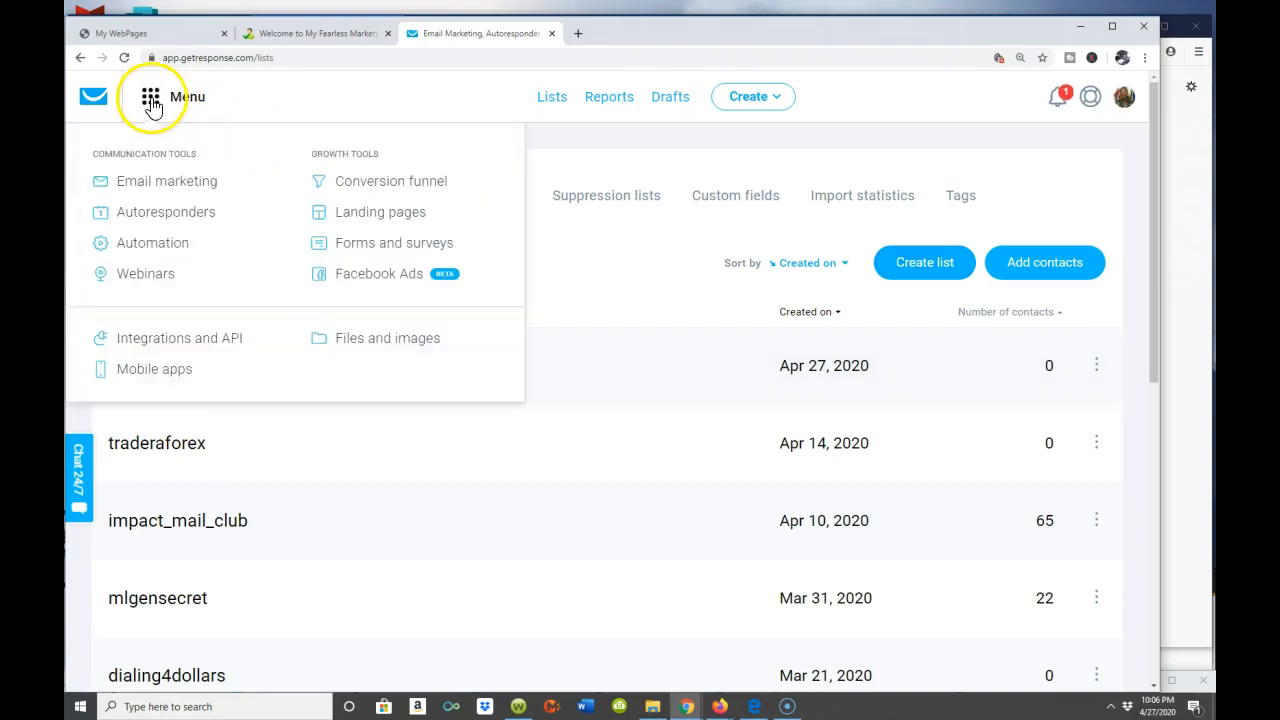
{"action": "left_click", "coordinate": [150, 215]}
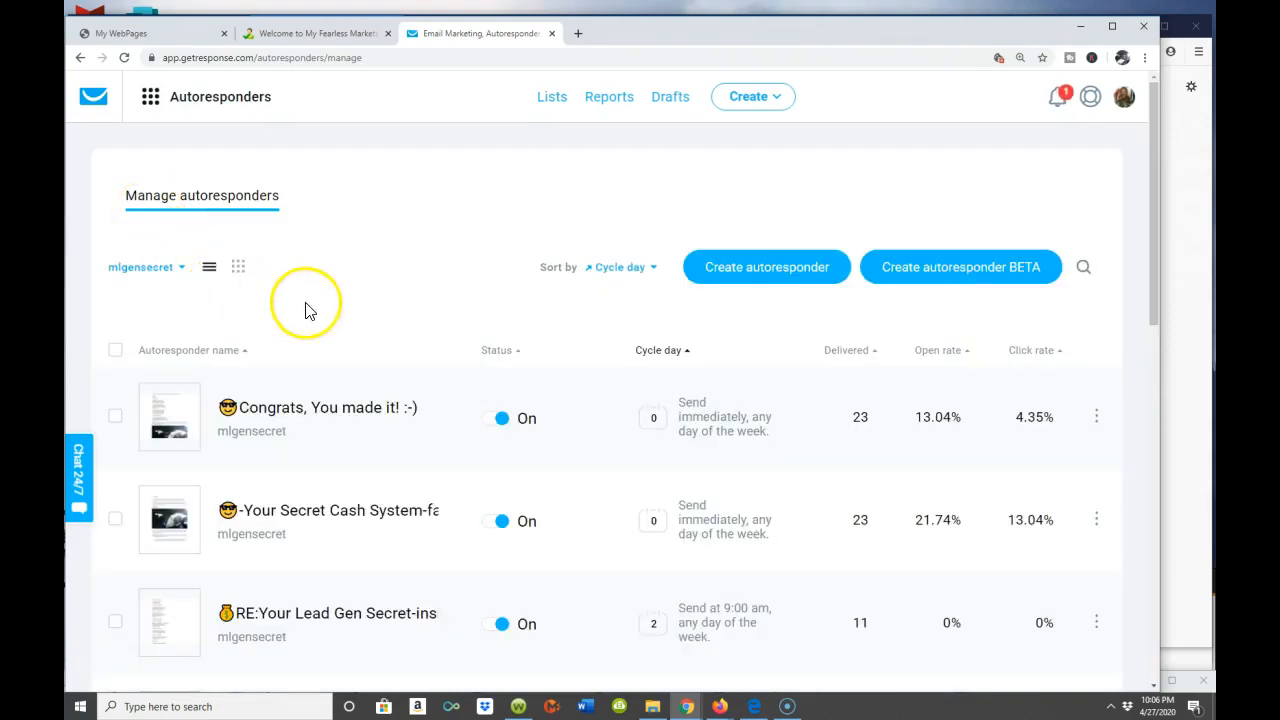
{"action": "scroll", "coordinate": [183, 266], "scroll_direction": "down", "scroll_amount": 3}
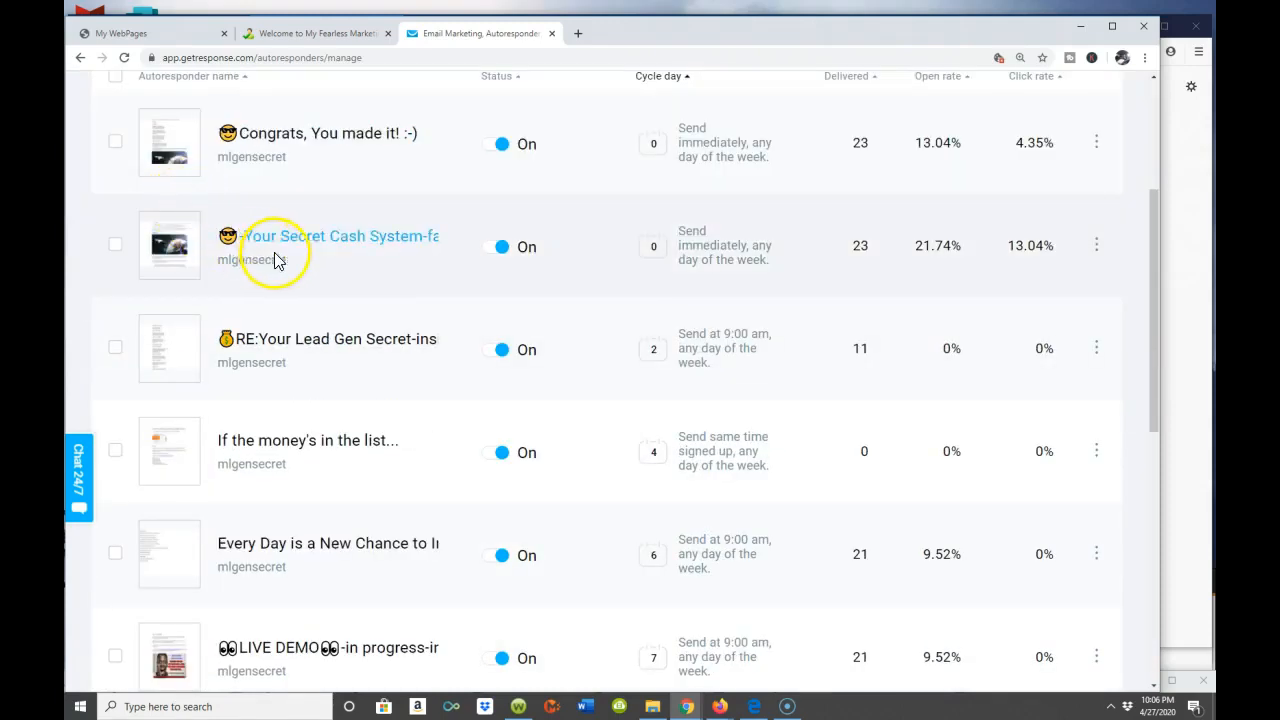
{"action": "scroll", "coordinate": [1100, 290], "scroll_direction": "up", "scroll_amount": 3}
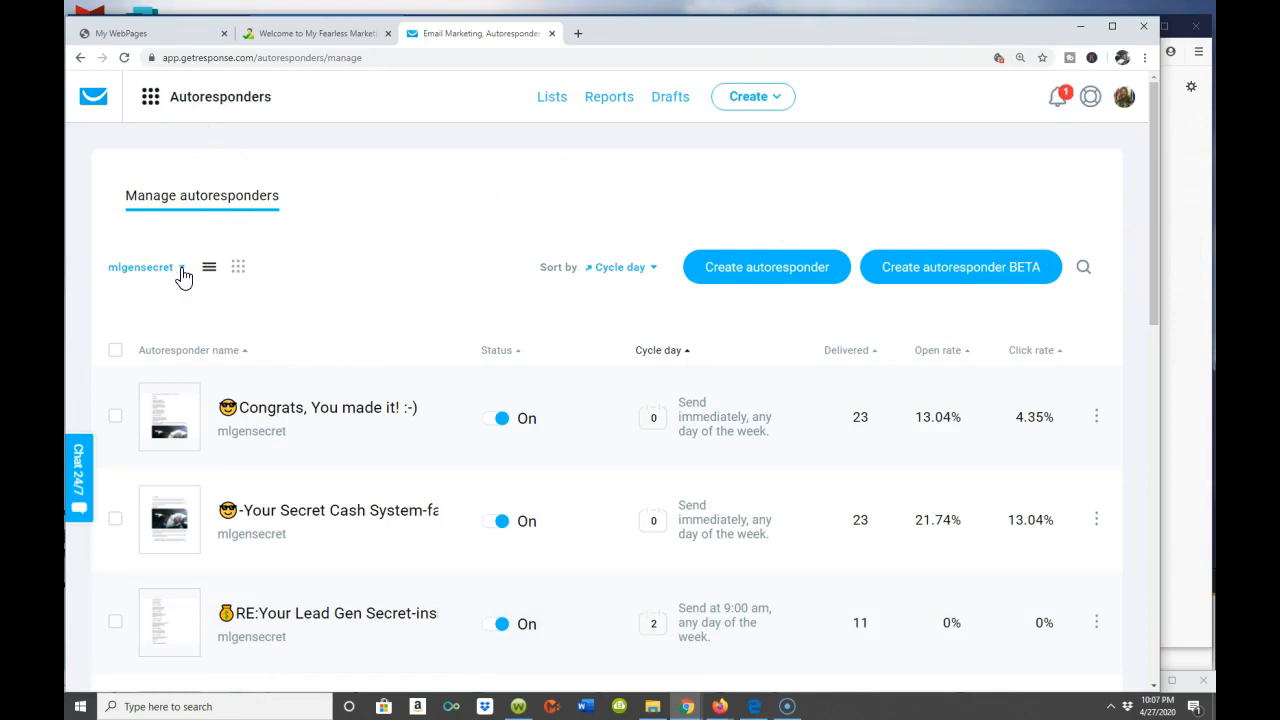
{"action": "left_click", "coordinate": [195, 108]}
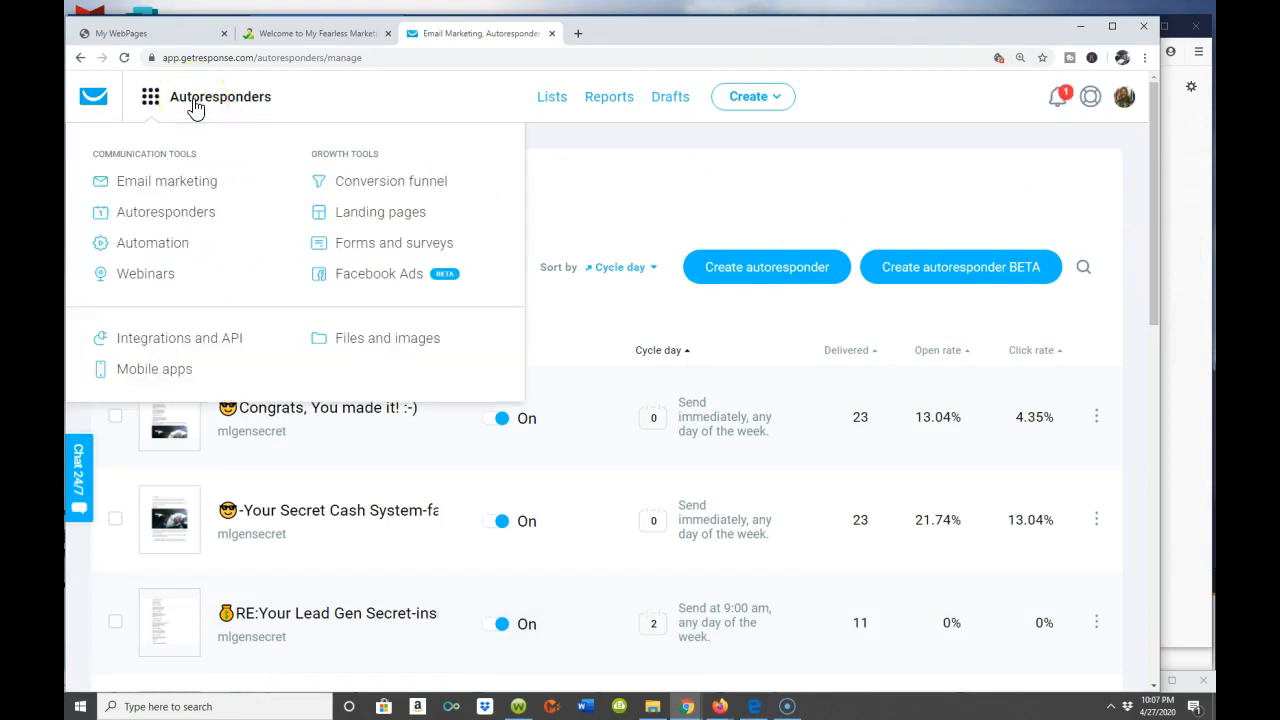
{"action": "left_click", "coordinate": [163, 222]}
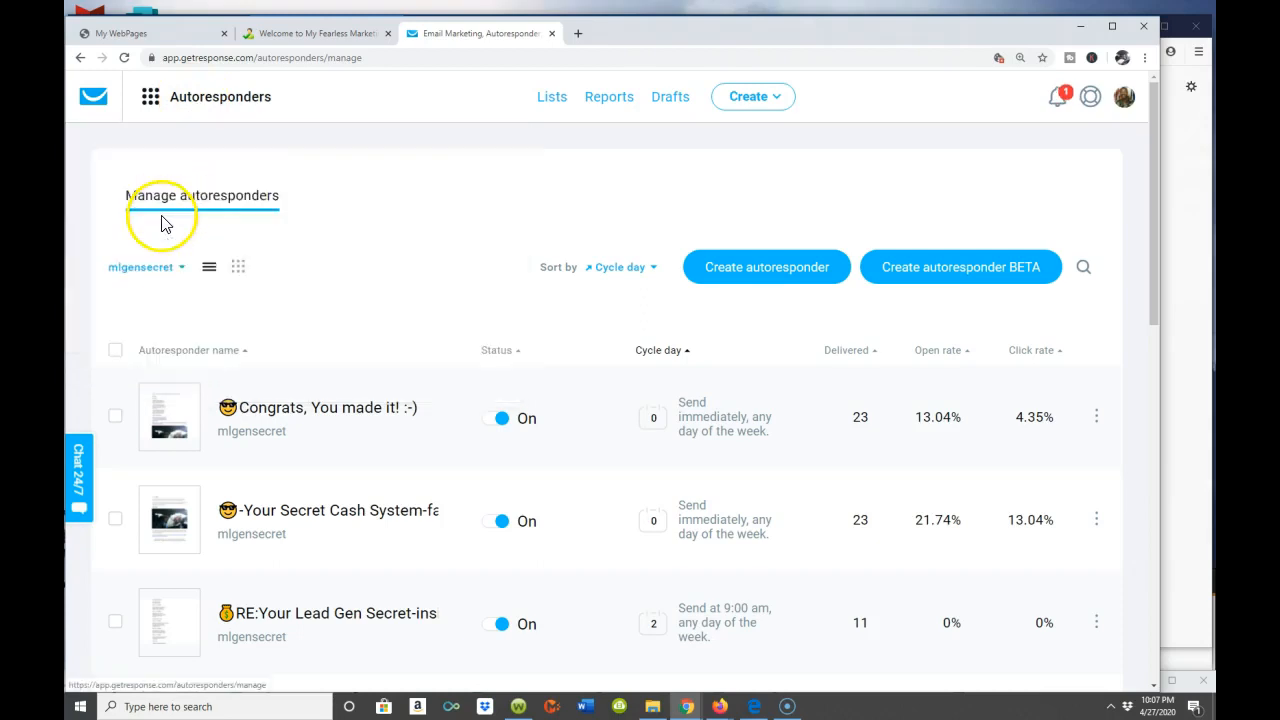
- Browse the autoresponder page's list filter from the first to the last list to locate the new test list
{"action": "left_click", "coordinate": [178, 270]}
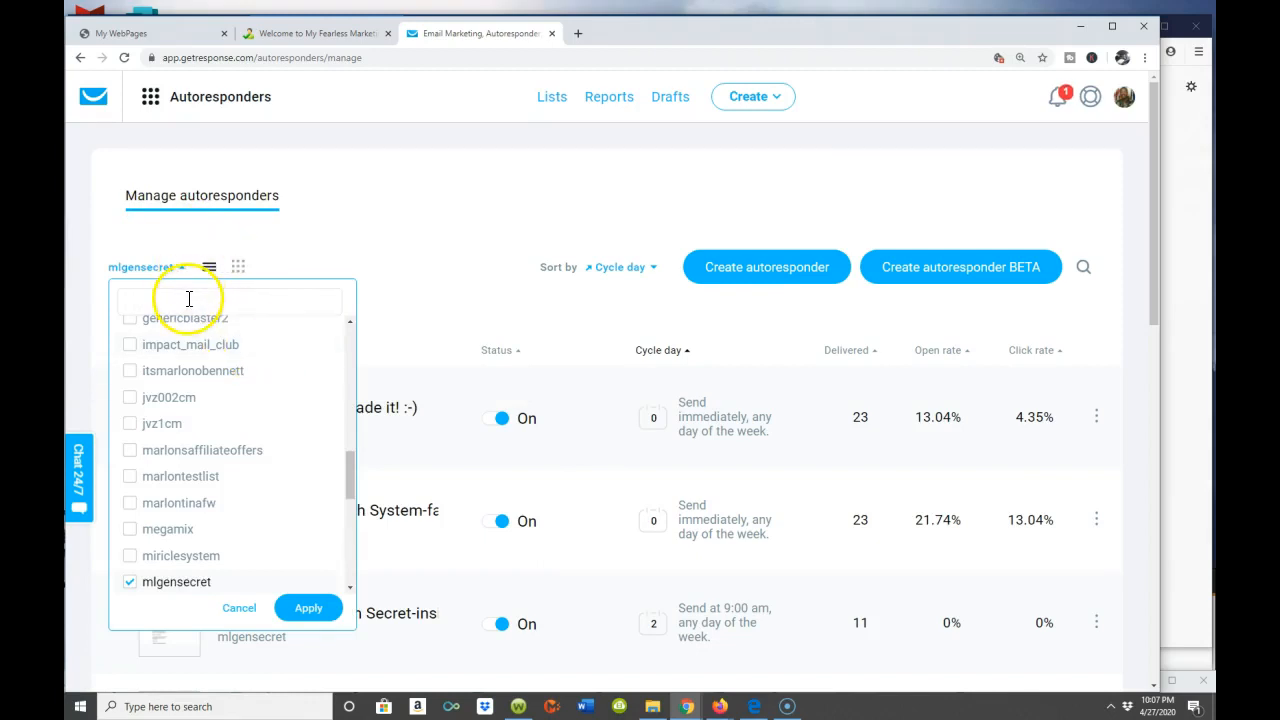
{"action": "scroll", "coordinate": [190, 300], "scroll_direction": "down", "scroll_amount": 1}
{"action": "scroll", "coordinate": [190, 310], "scroll_direction": "down", "scroll_amount": 1}
{"action": "scroll", "coordinate": [343, 400], "scroll_direction": "down", "scroll_amount": 2}
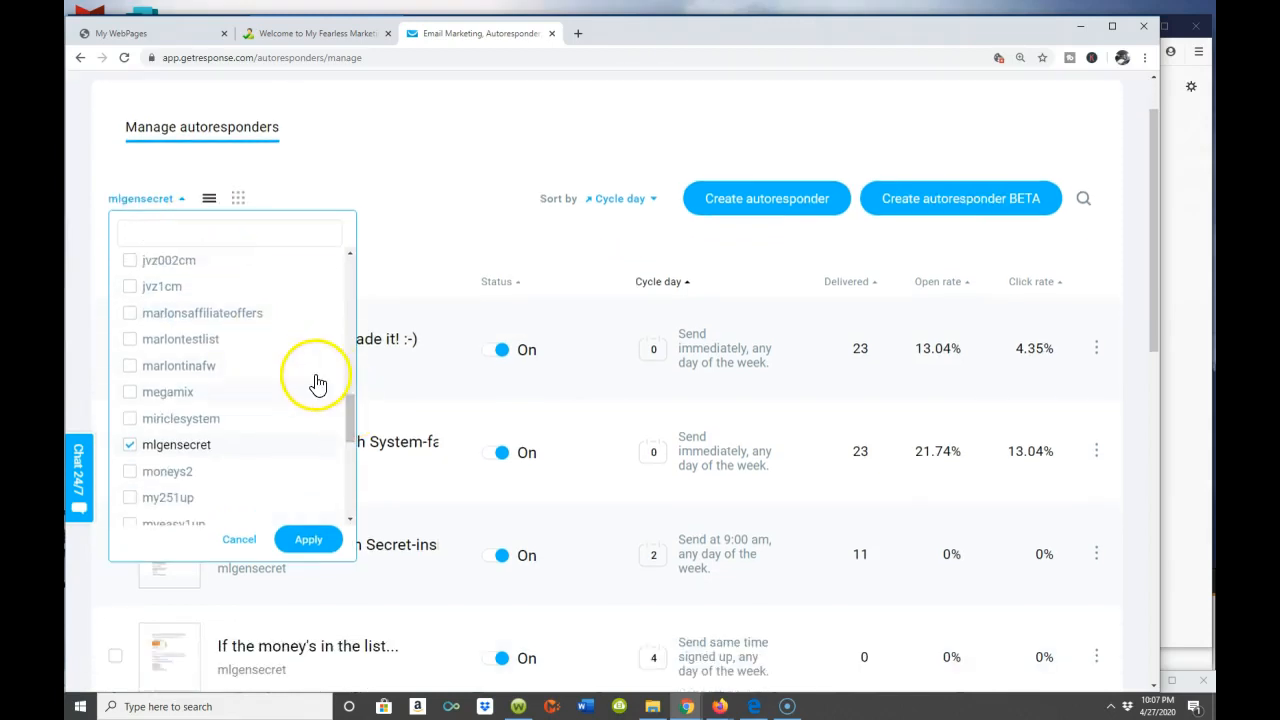
{"action": "scroll", "coordinate": [318, 384], "scroll_direction": "down", "scroll_amount": 2}
{"action": "scroll", "coordinate": [318, 384], "scroll_direction": "down", "scroll_amount": 4}
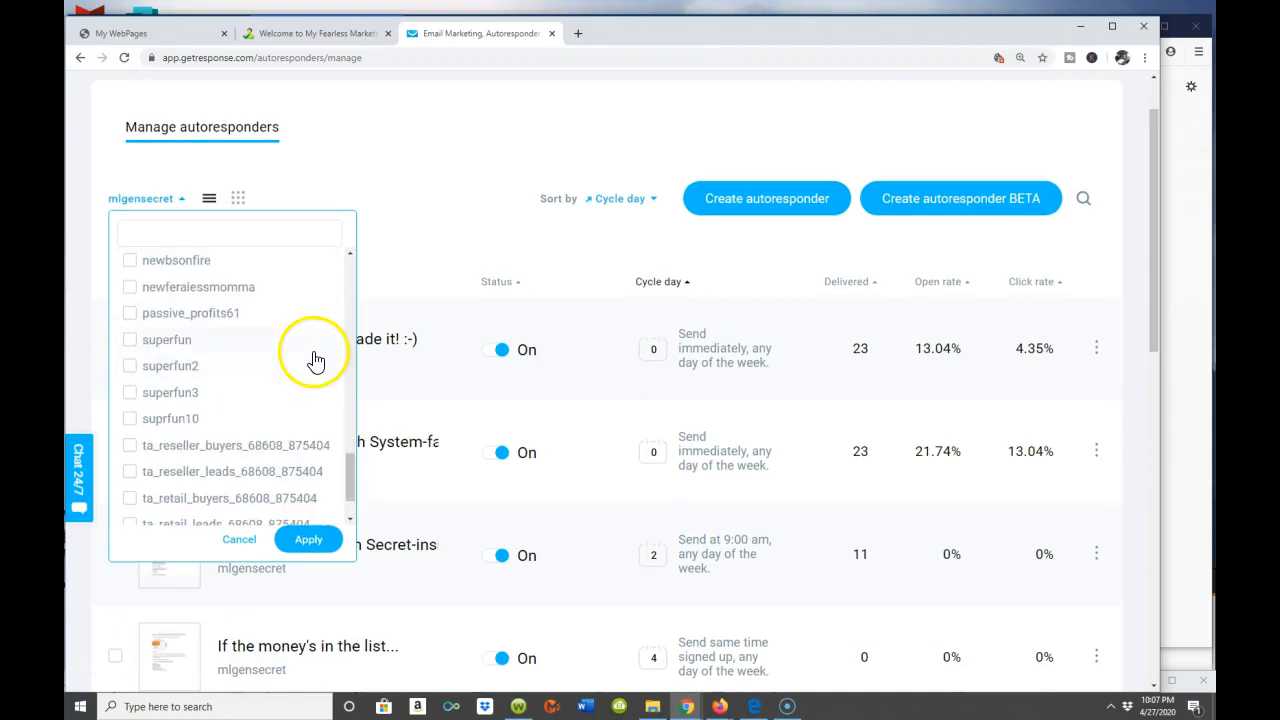
{"action": "scroll", "coordinate": [315, 360], "scroll_direction": "up", "scroll_amount": 5}
{"action": "scroll", "coordinate": [314, 357], "scroll_direction": "up", "scroll_amount": 15}
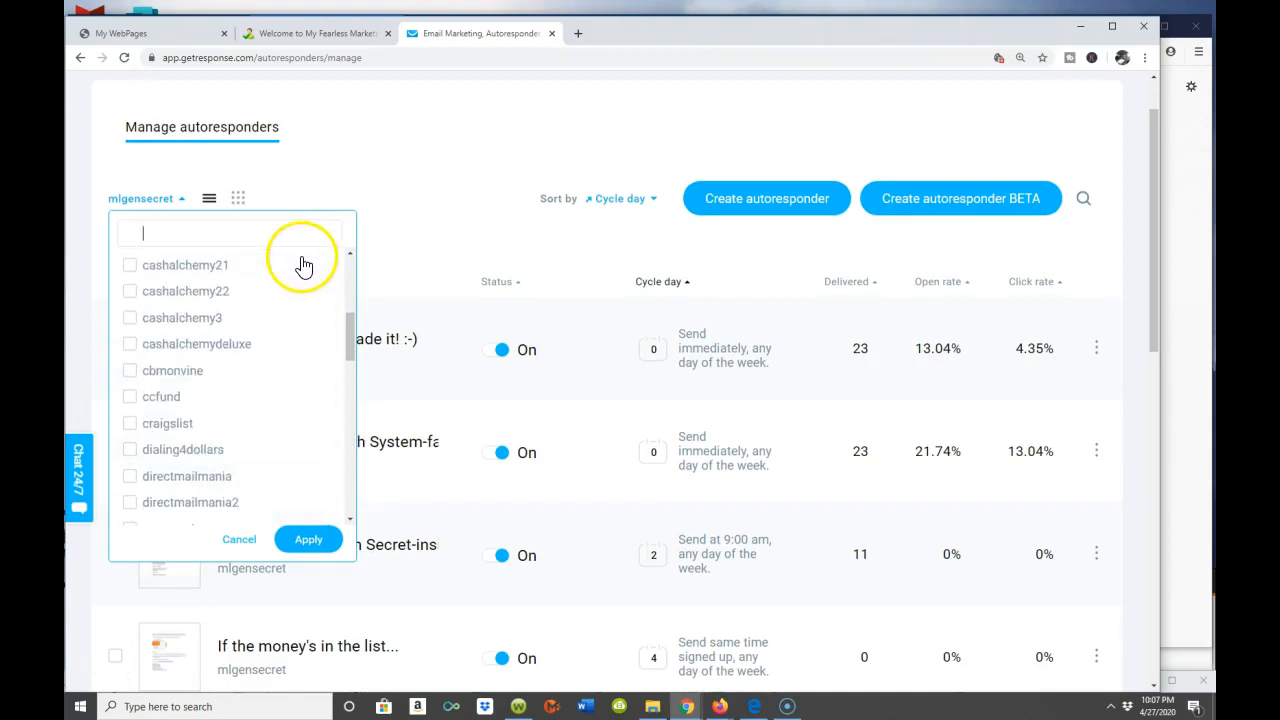
{"action": "scroll", "coordinate": [303, 262], "scroll_direction": "up", "scroll_amount": 7}
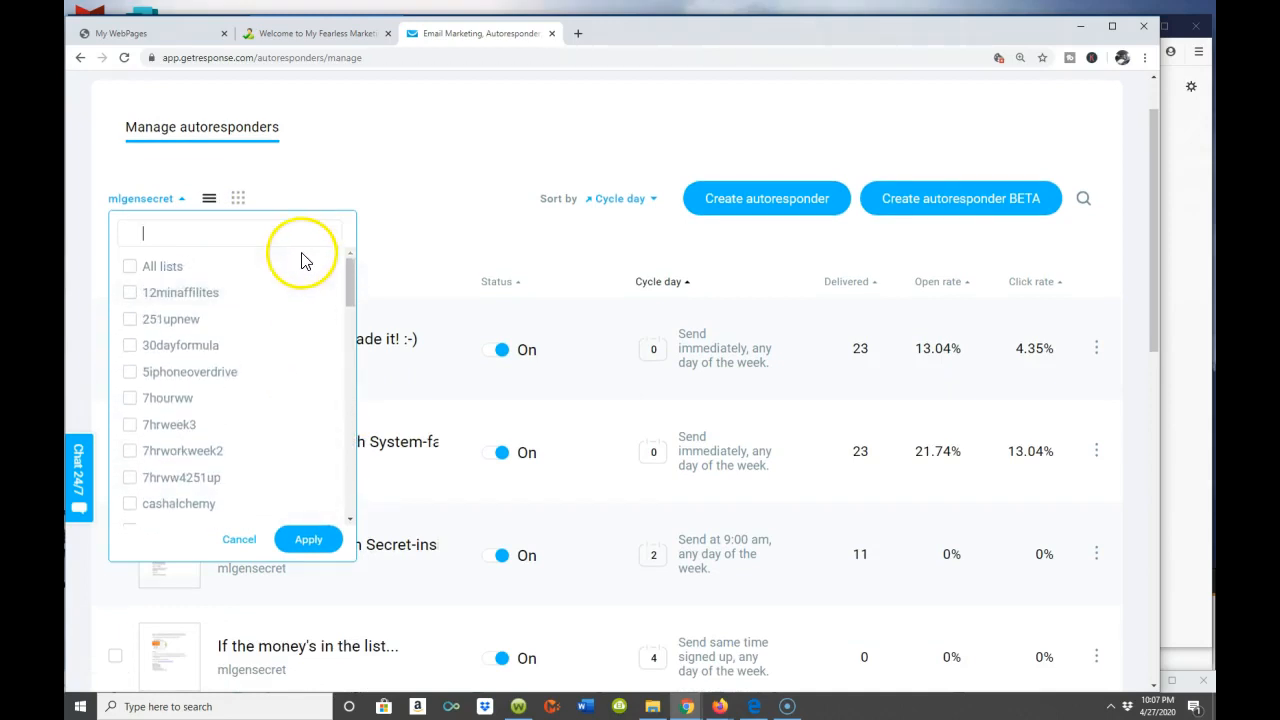
{"action": "scroll", "coordinate": [303, 262], "scroll_direction": "up", "scroll_amount": 1}
{"action": "scroll", "coordinate": [286, 286], "scroll_direction": "down", "scroll_amount": 4}
{"action": "scroll", "coordinate": [286, 291], "scroll_direction": "up", "scroll_amount": 3}
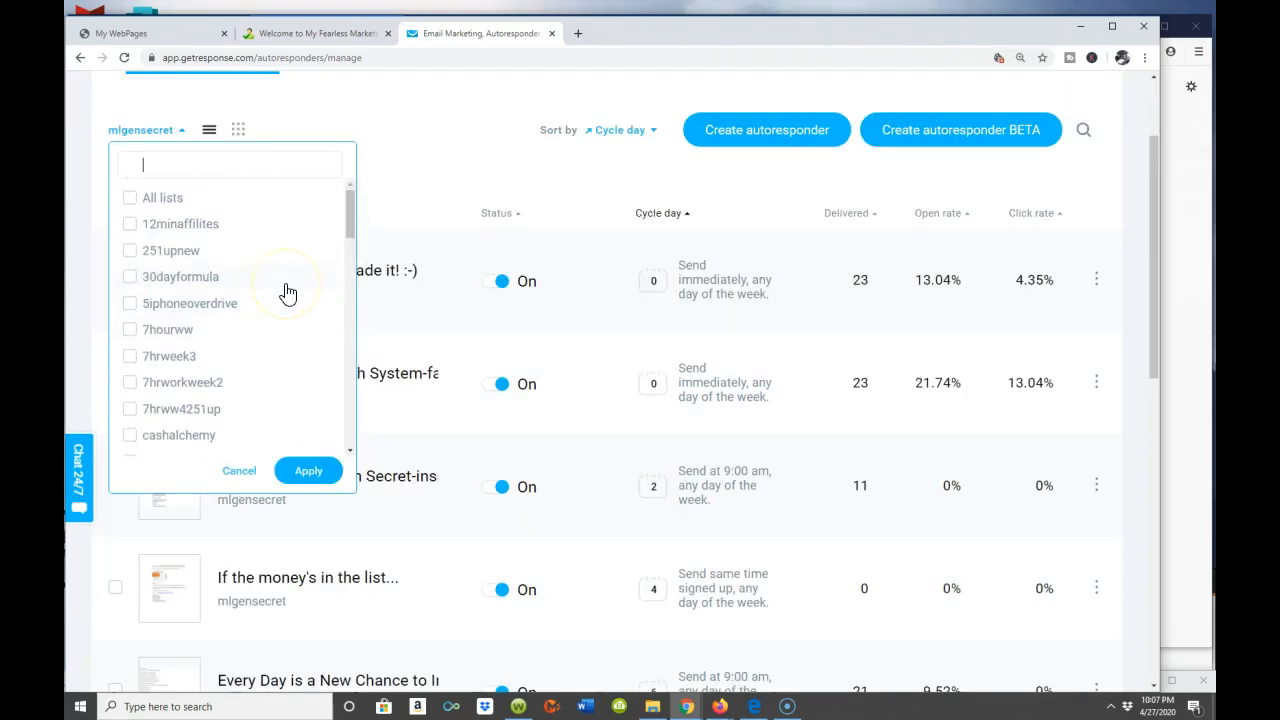
{"action": "left_click", "coordinate": [351, 212]}
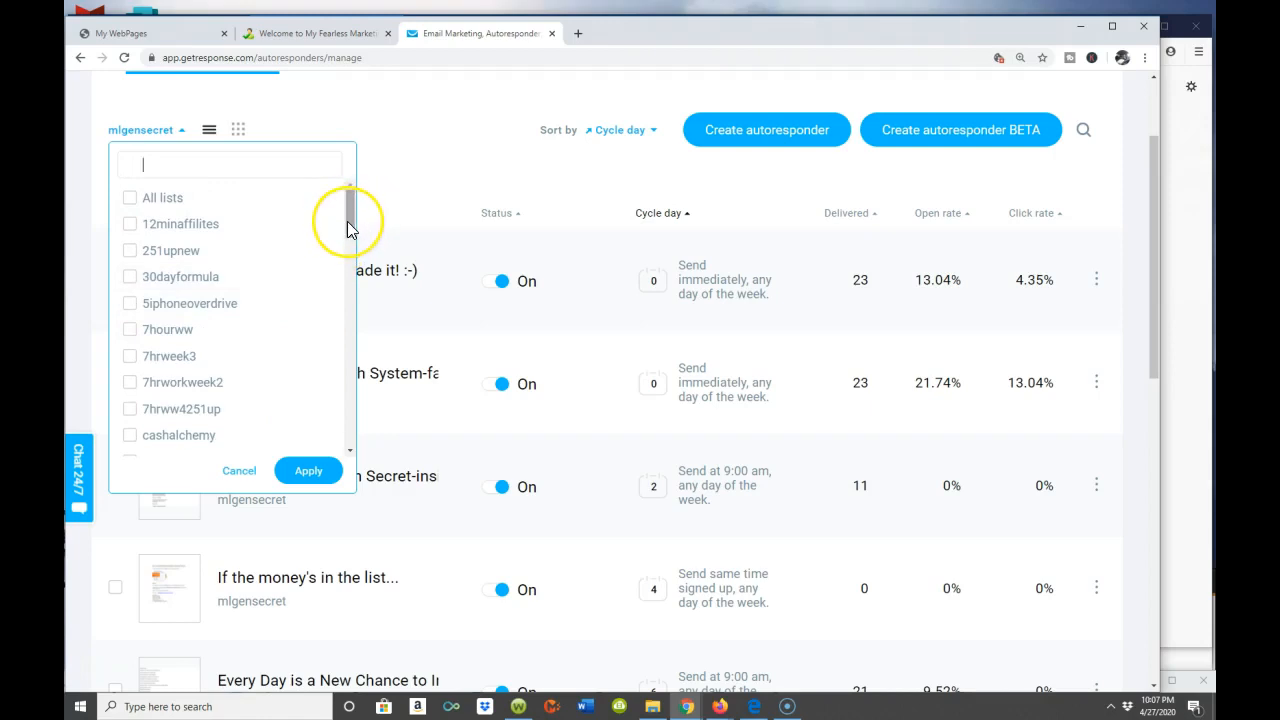
{"action": "scroll", "coordinate": [350, 229], "scroll_direction": "down", "scroll_amount": 1}
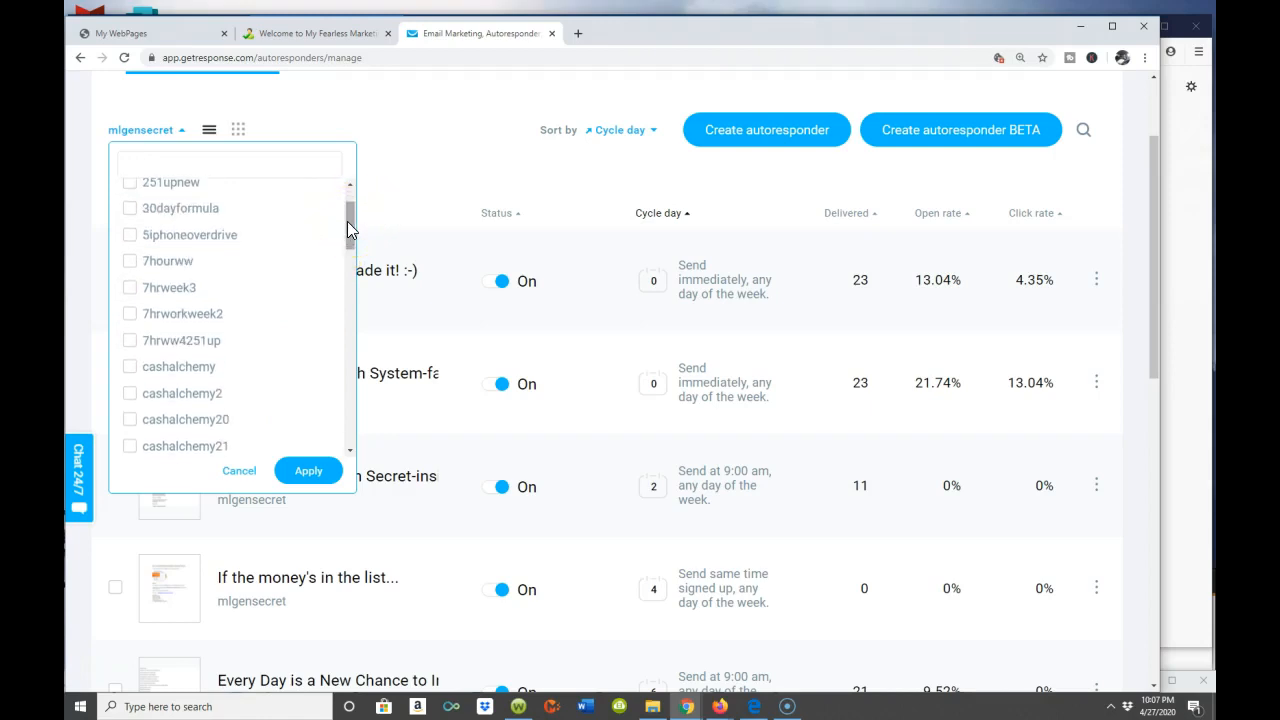
{"action": "scroll", "coordinate": [350, 229], "scroll_direction": "up", "scroll_amount": 1}
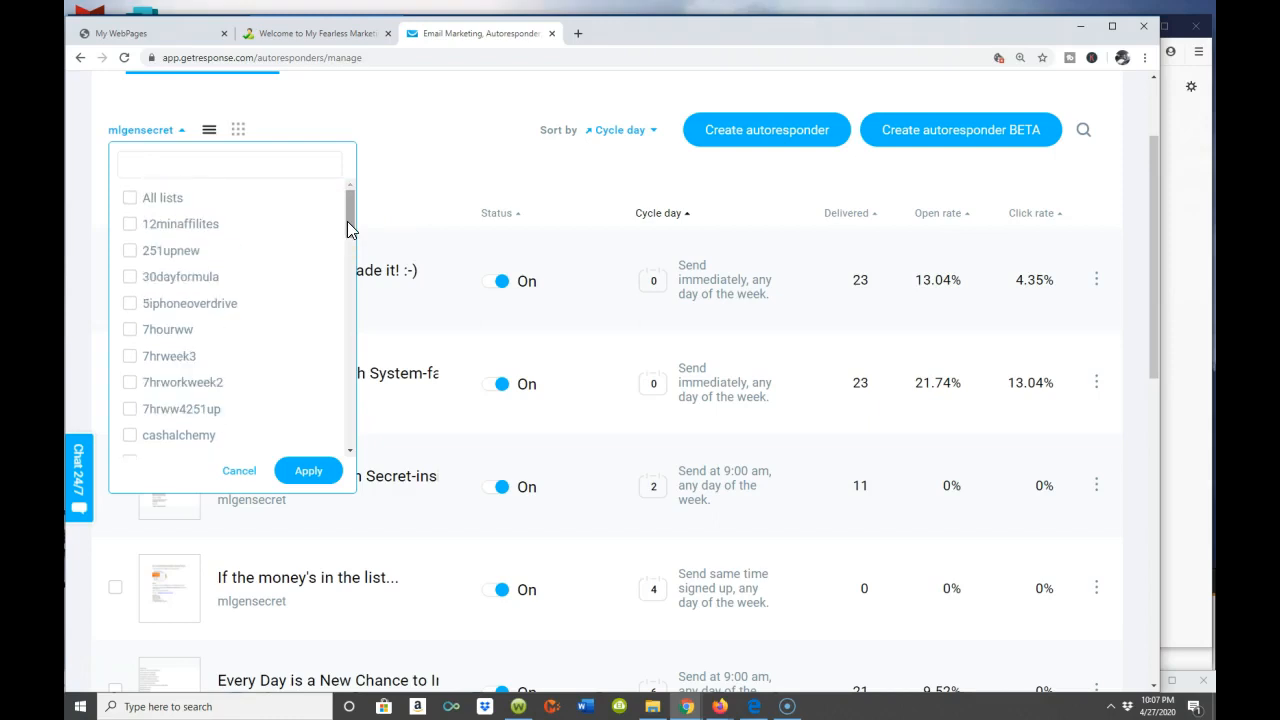
{"action": "scroll", "coordinate": [349, 229], "scroll_direction": "down", "scroll_amount": 5}
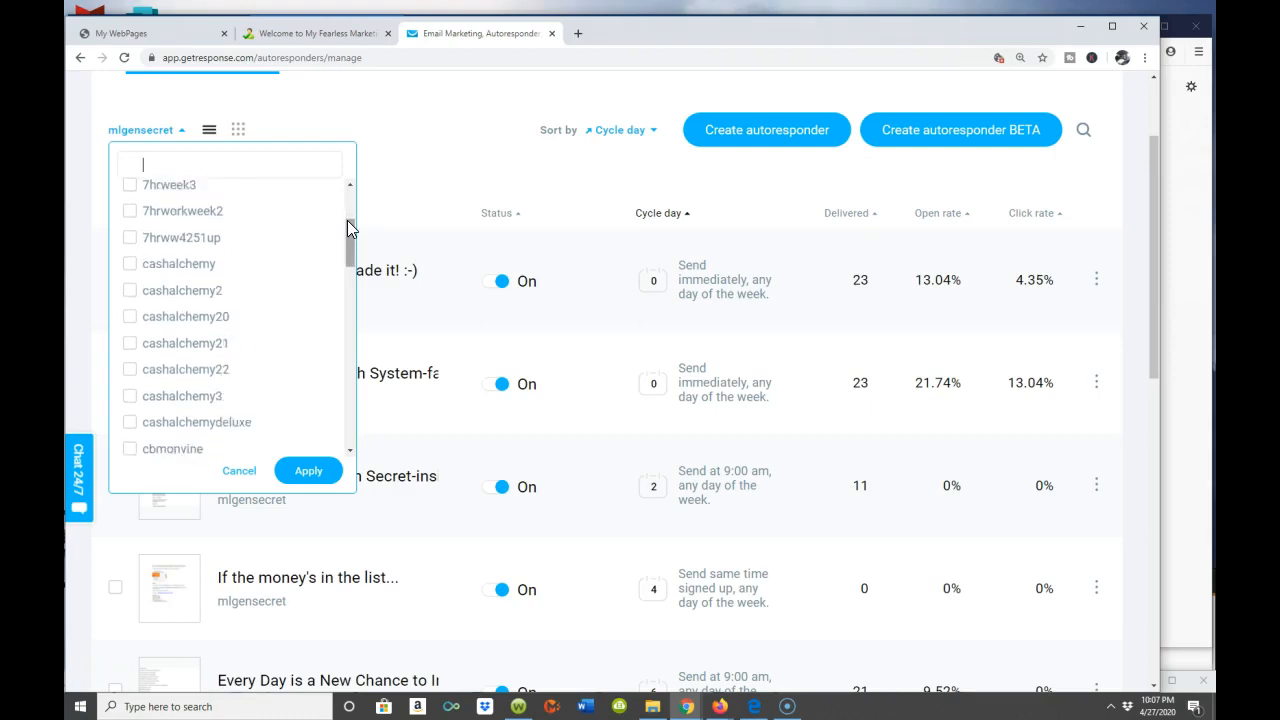
{"action": "scroll", "coordinate": [323, 262], "scroll_direction": "down", "scroll_amount": 6}
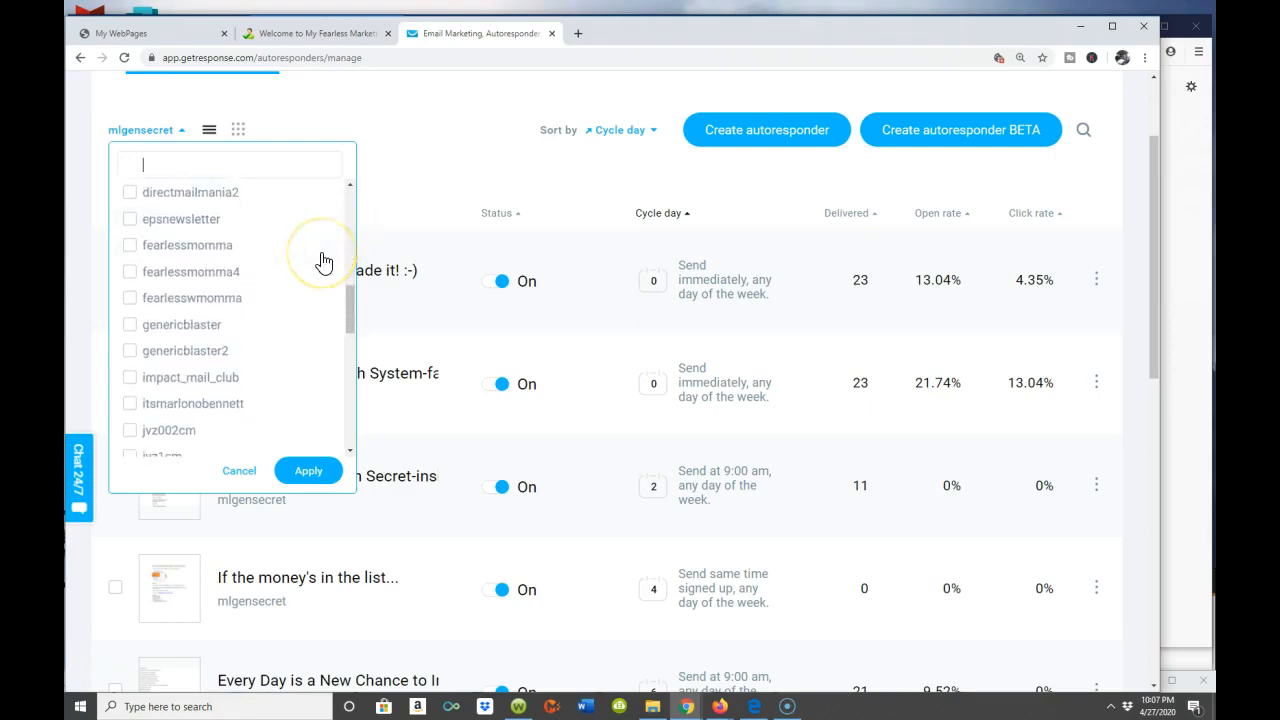
{"action": "scroll", "coordinate": [322, 262], "scroll_direction": "down", "scroll_amount": 2}
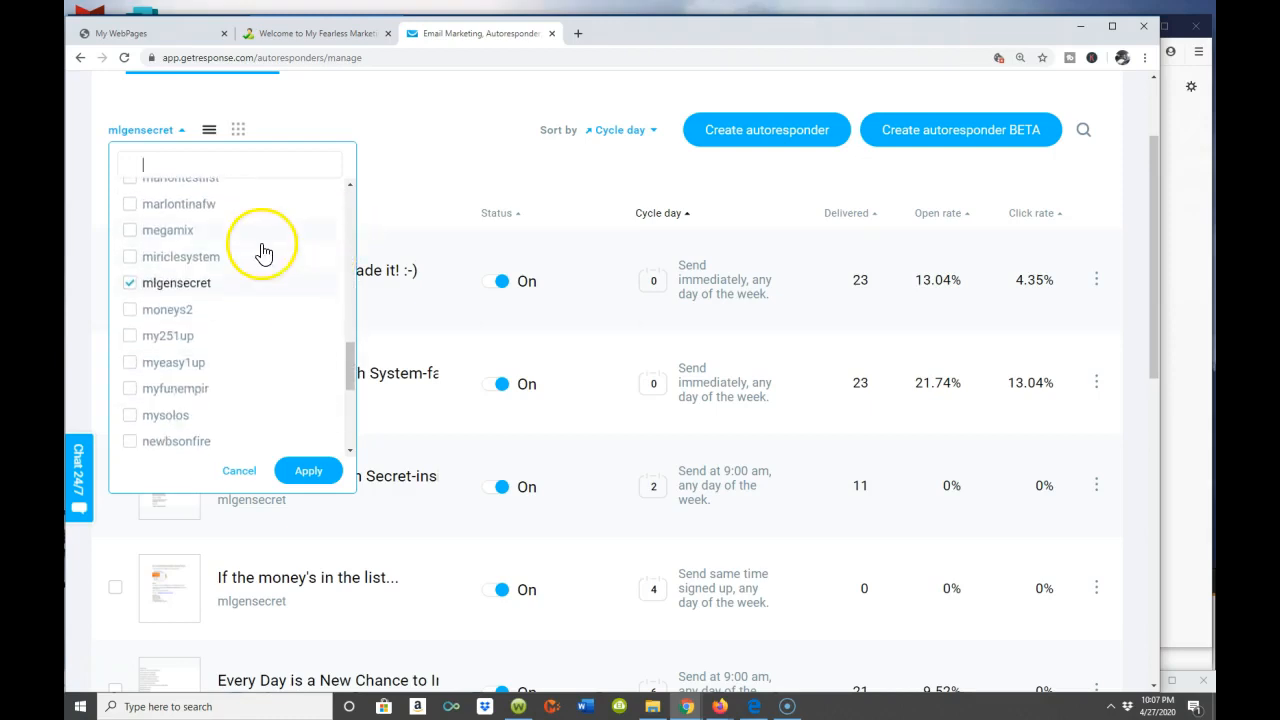
- Select the new test list in the list filter in addition to mlgensecret and apply the filter
{"action": "scroll", "coordinate": [262, 251], "scroll_direction": "up", "scroll_amount": 1}
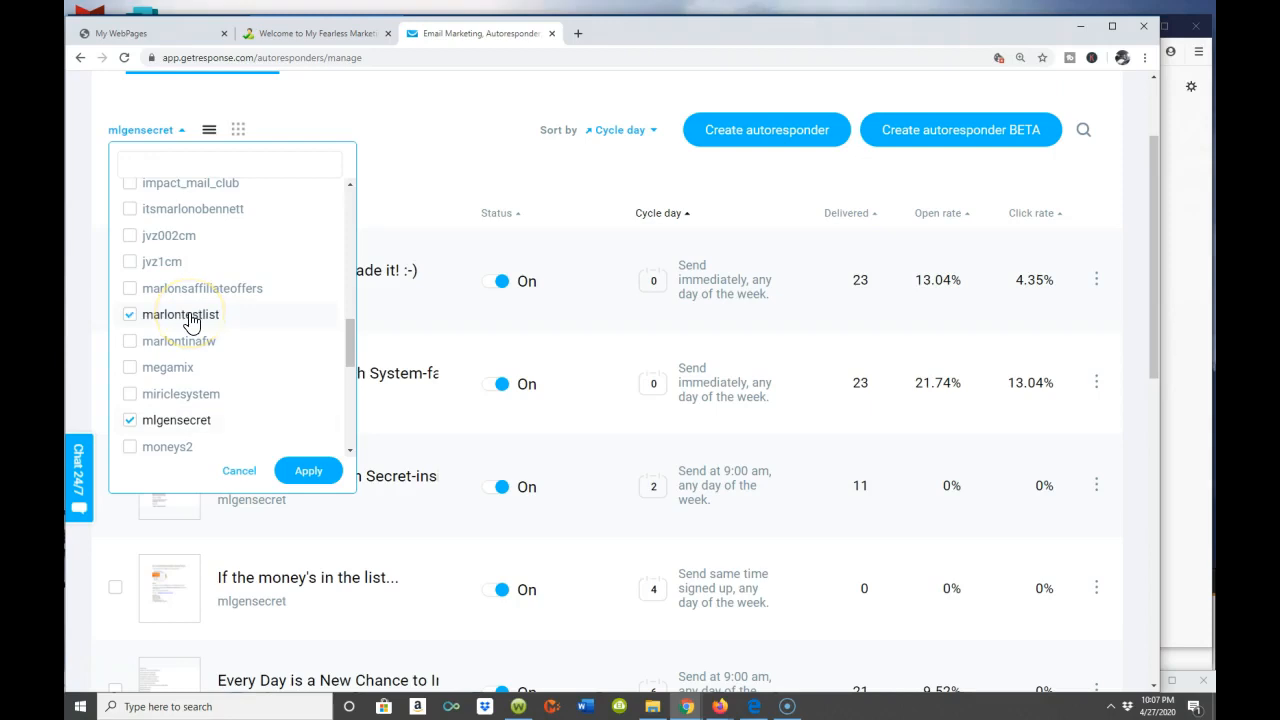
{"action": "scroll", "coordinate": [266, 278], "scroll_direction": "up", "scroll_amount": 3}
{"action": "scroll", "coordinate": [266, 278], "scroll_direction": "up", "scroll_amount": 3}
{"action": "scroll", "coordinate": [266, 280], "scroll_direction": "up", "scroll_amount": 10}
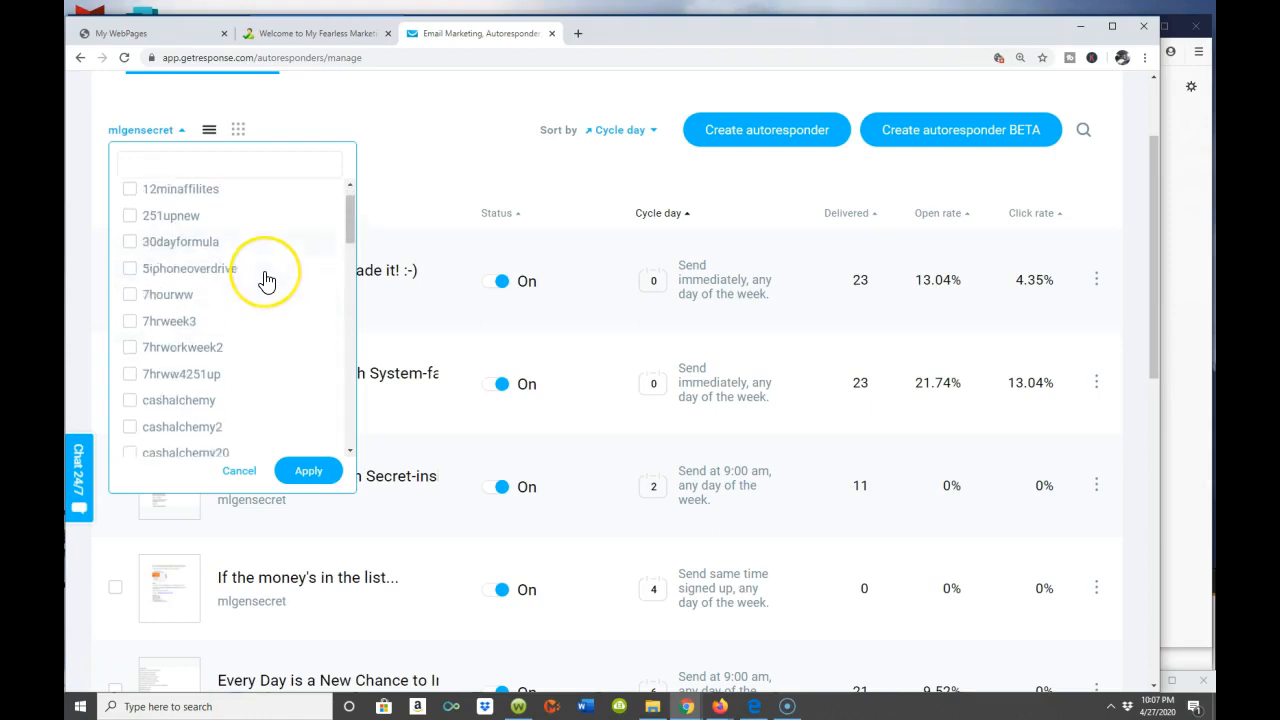
{"action": "scroll", "coordinate": [266, 280], "scroll_direction": "down", "scroll_amount": 15}
{"action": "scroll", "coordinate": [266, 282], "scroll_direction": "down", "scroll_amount": 10}
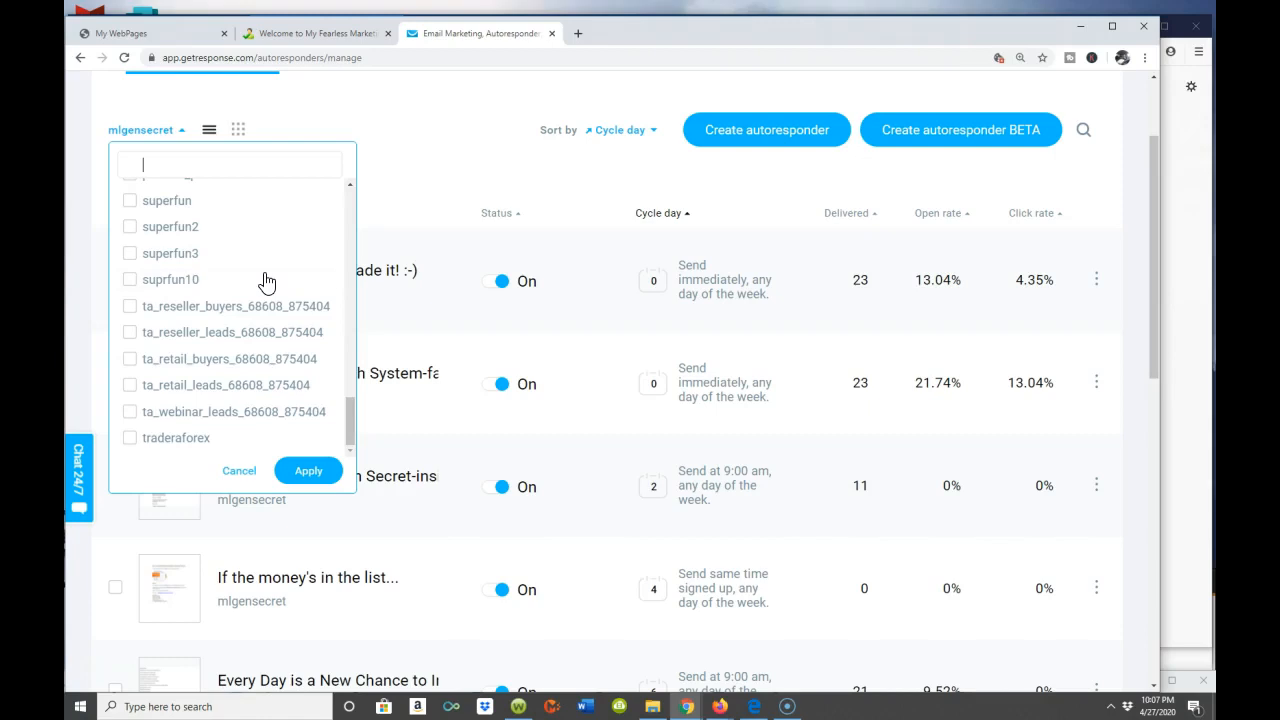
{"action": "scroll", "coordinate": [266, 282], "scroll_direction": "up", "scroll_amount": 5}
{"action": "scroll", "coordinate": [266, 283], "scroll_direction": "up", "scroll_amount": 20}
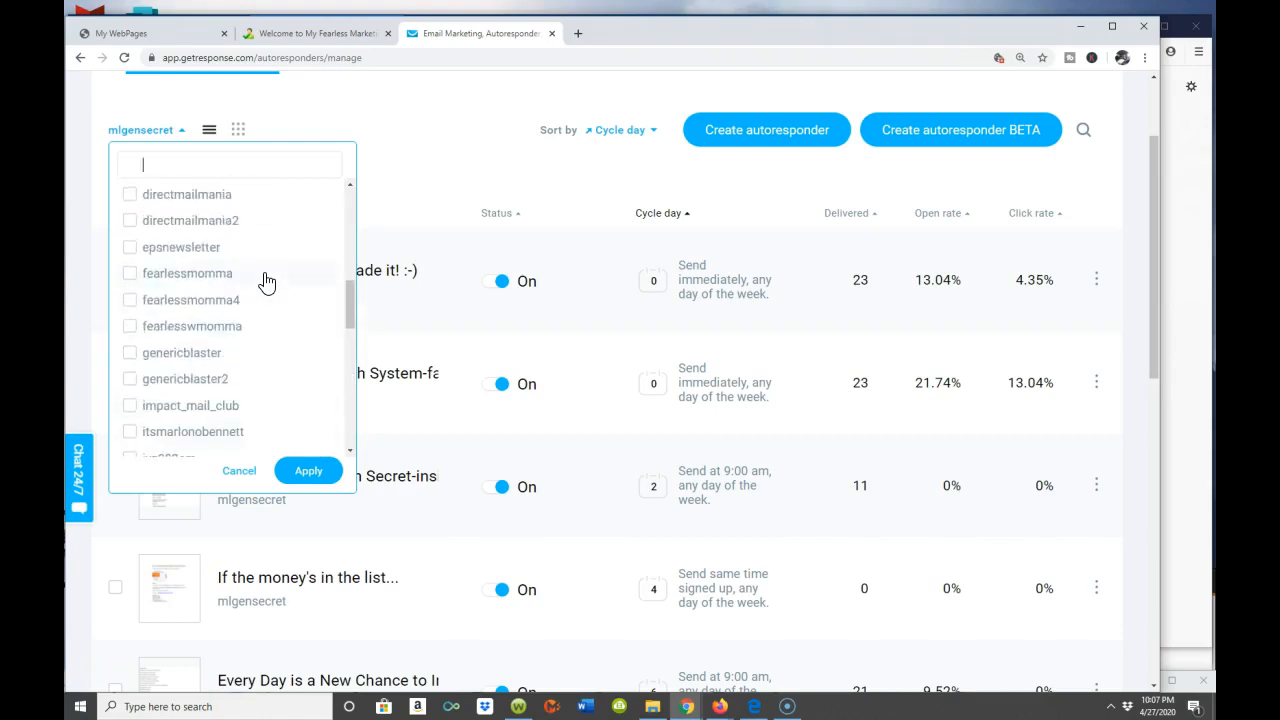
{"action": "scroll", "coordinate": [266, 284], "scroll_direction": "down", "scroll_amount": 5}
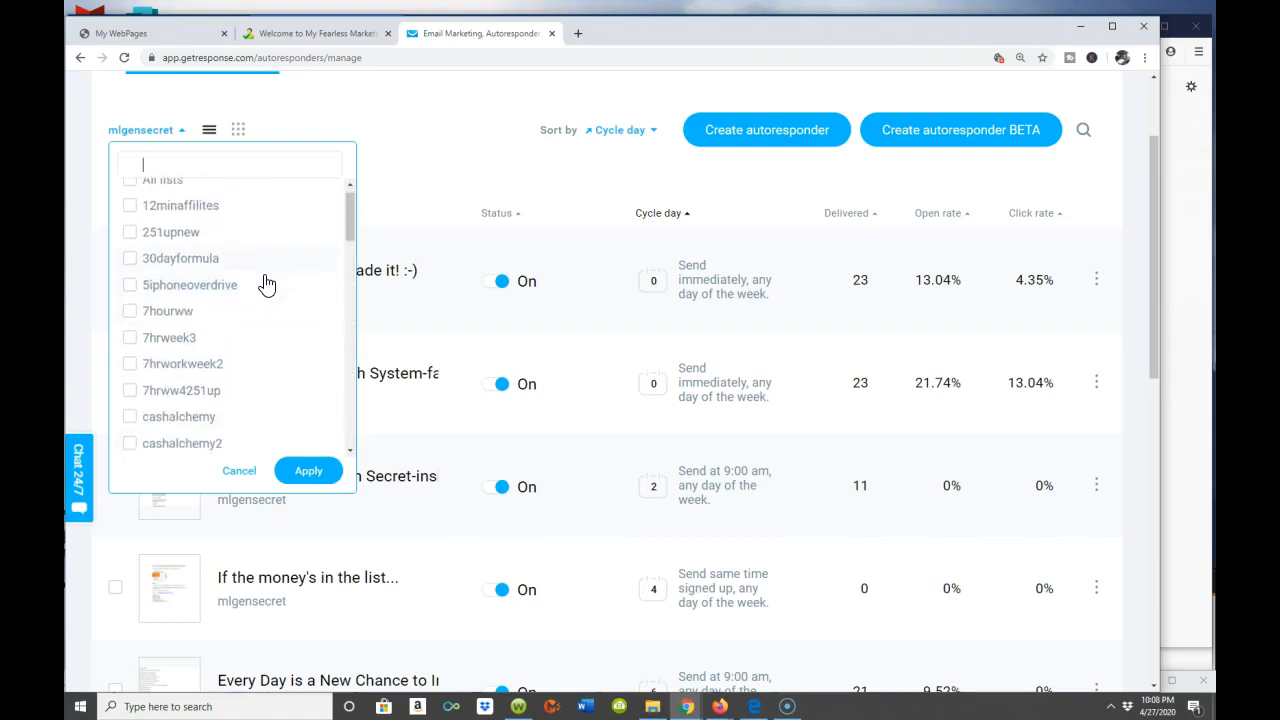
{"action": "scroll", "coordinate": [266, 284], "scroll_direction": "down", "scroll_amount": 8}
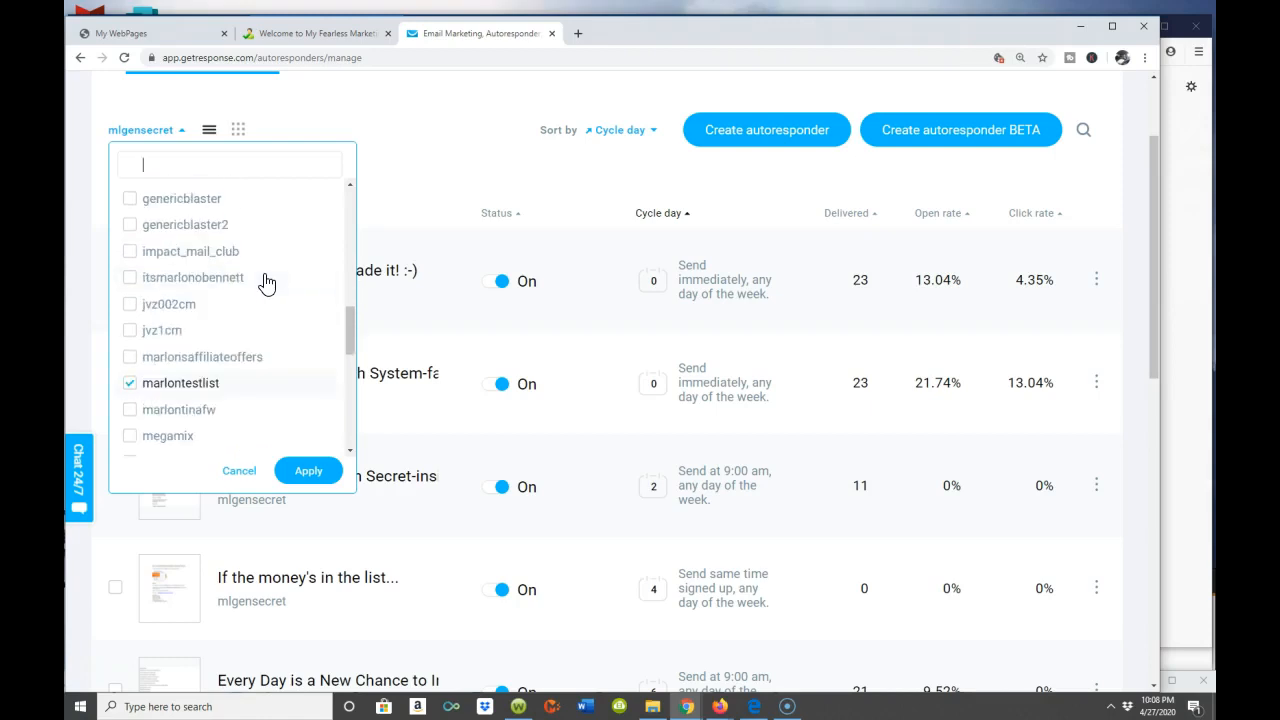
{"action": "left_click", "coordinate": [243, 257]}
{"action": "scroll", "coordinate": [217, 273], "scroll_direction": "up", "scroll_amount": 3}
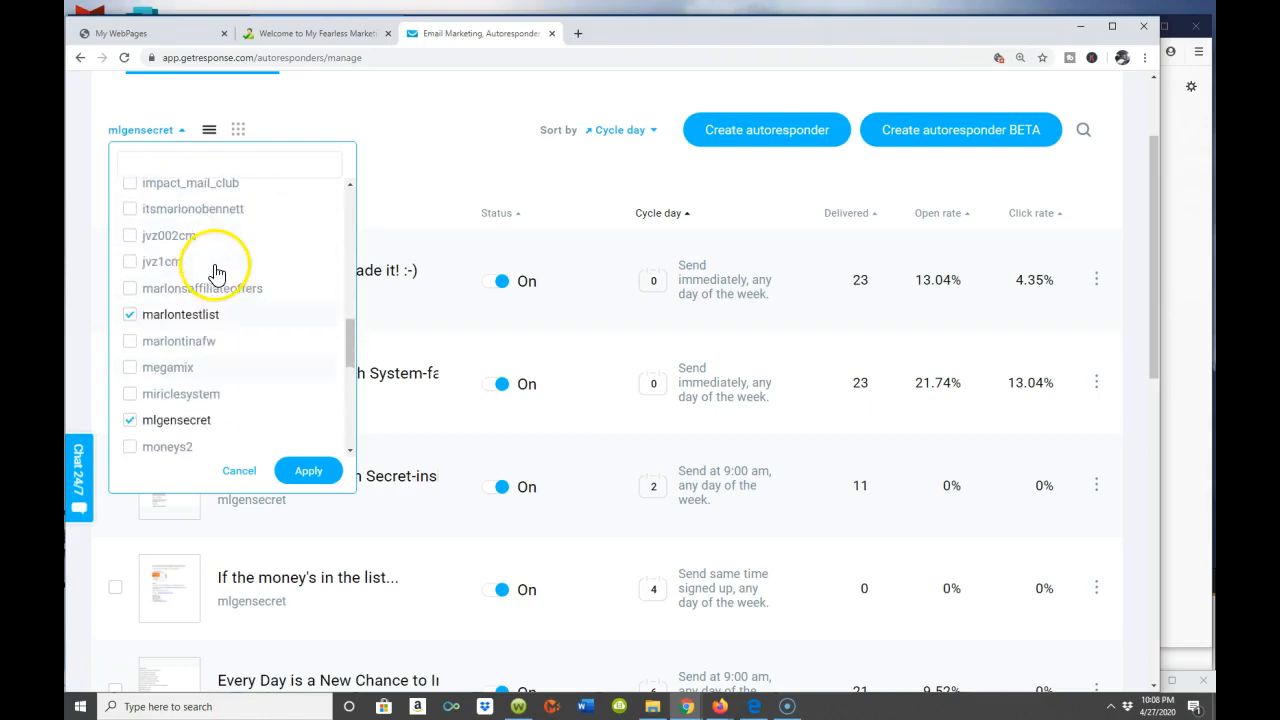
{"action": "left_click", "coordinate": [312, 476]}
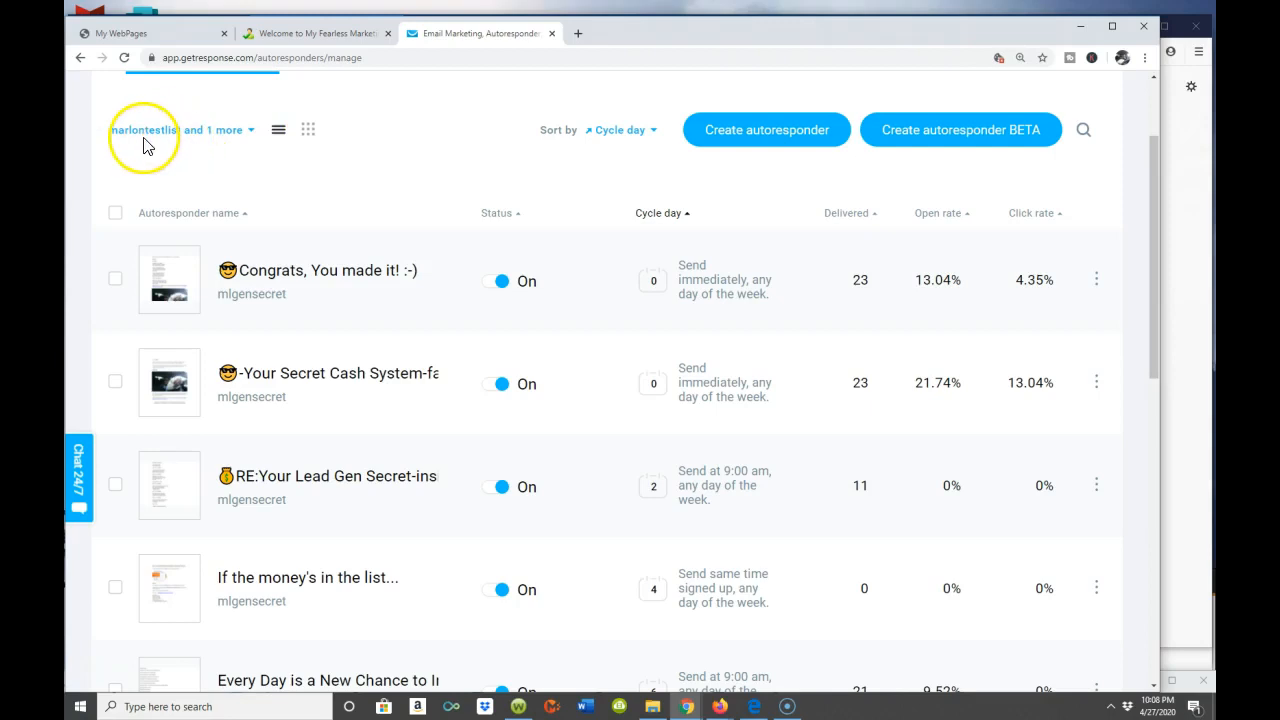
- Deselect mlgensecret in the list filter and apply the filter with only the new test list selected
{"action": "left_click", "coordinate": [251, 132]}
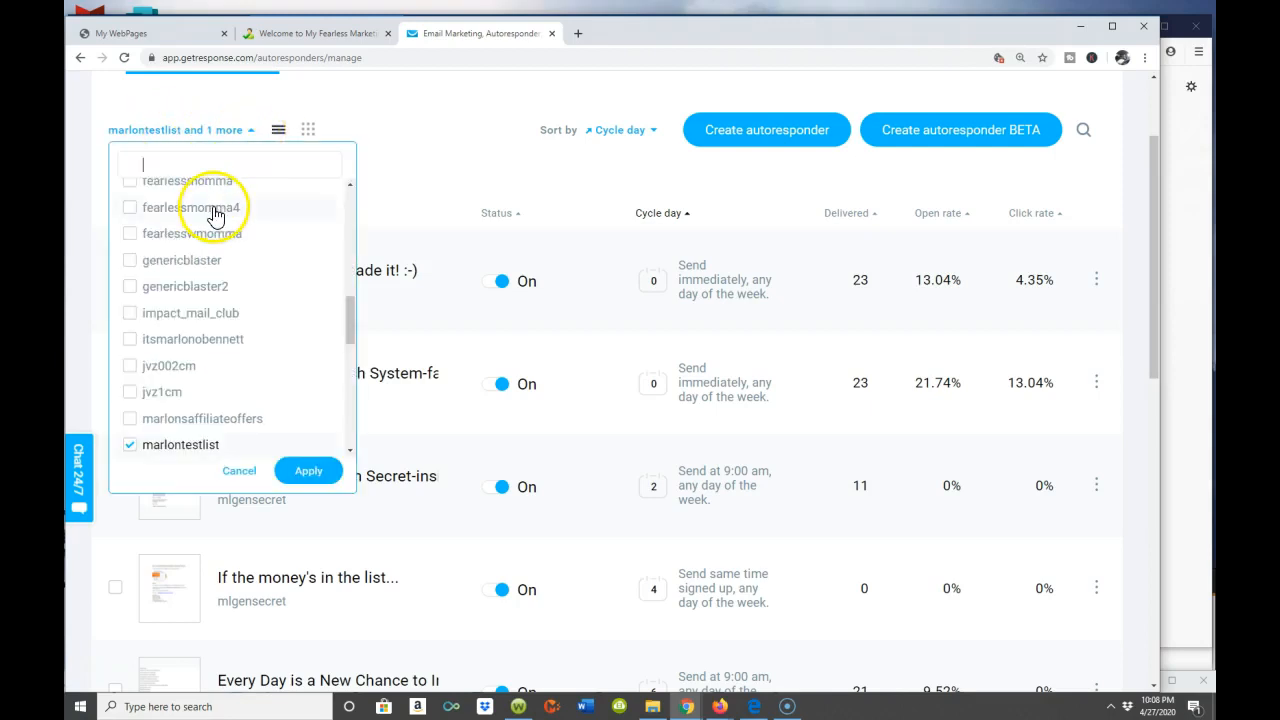
{"action": "scroll", "coordinate": [215, 215], "scroll_direction": "up", "scroll_amount": 10}
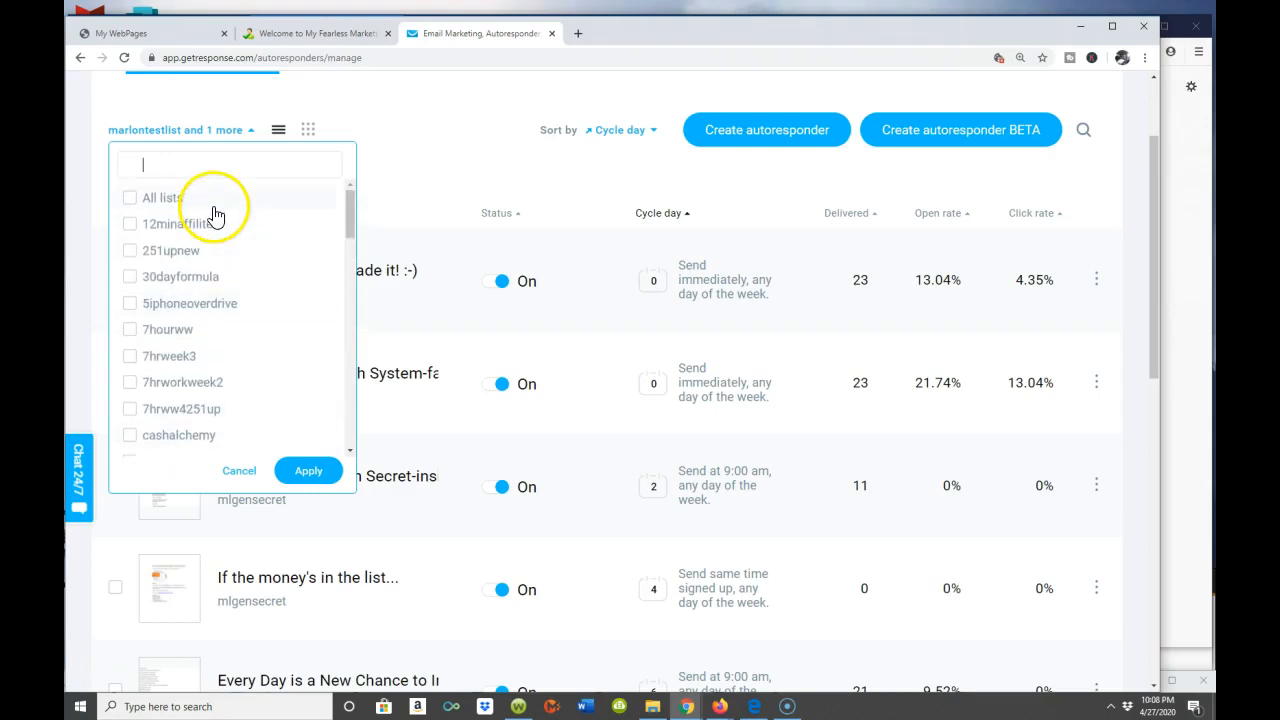
{"action": "scroll", "coordinate": [215, 215], "scroll_direction": "down", "scroll_amount": 5}
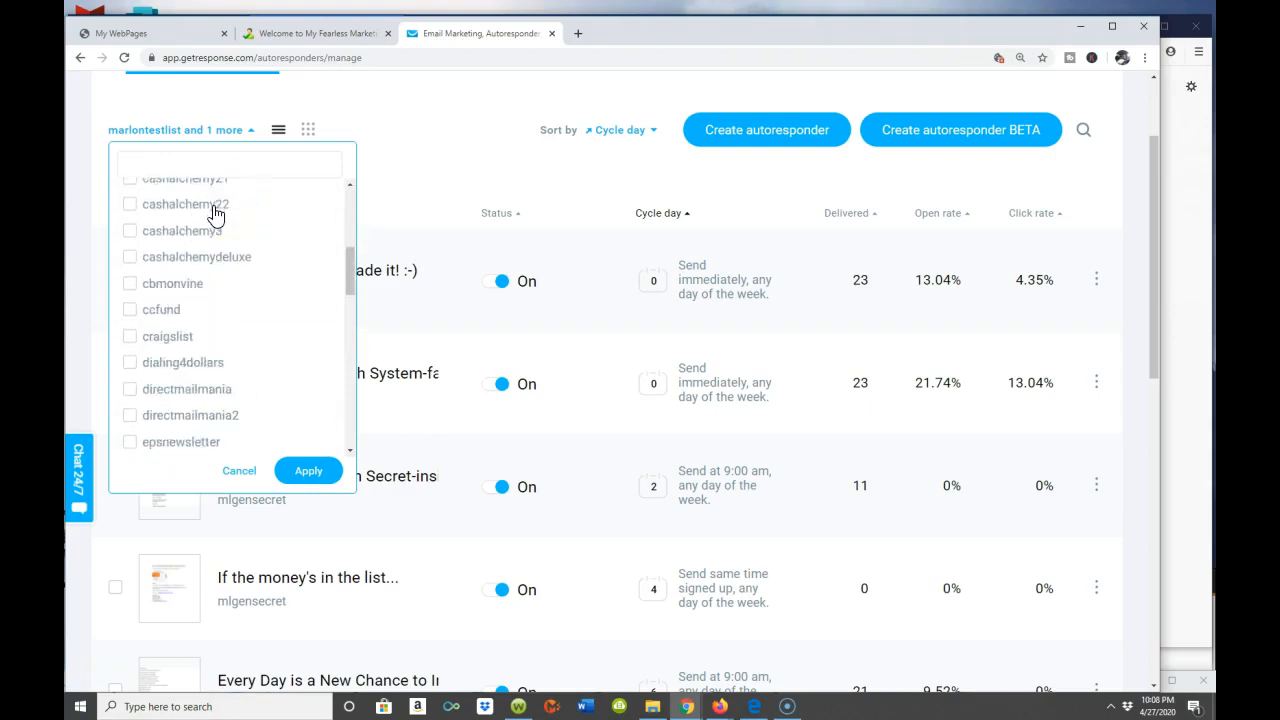
{"action": "scroll", "coordinate": [215, 215], "scroll_direction": "down", "scroll_amount": 5}
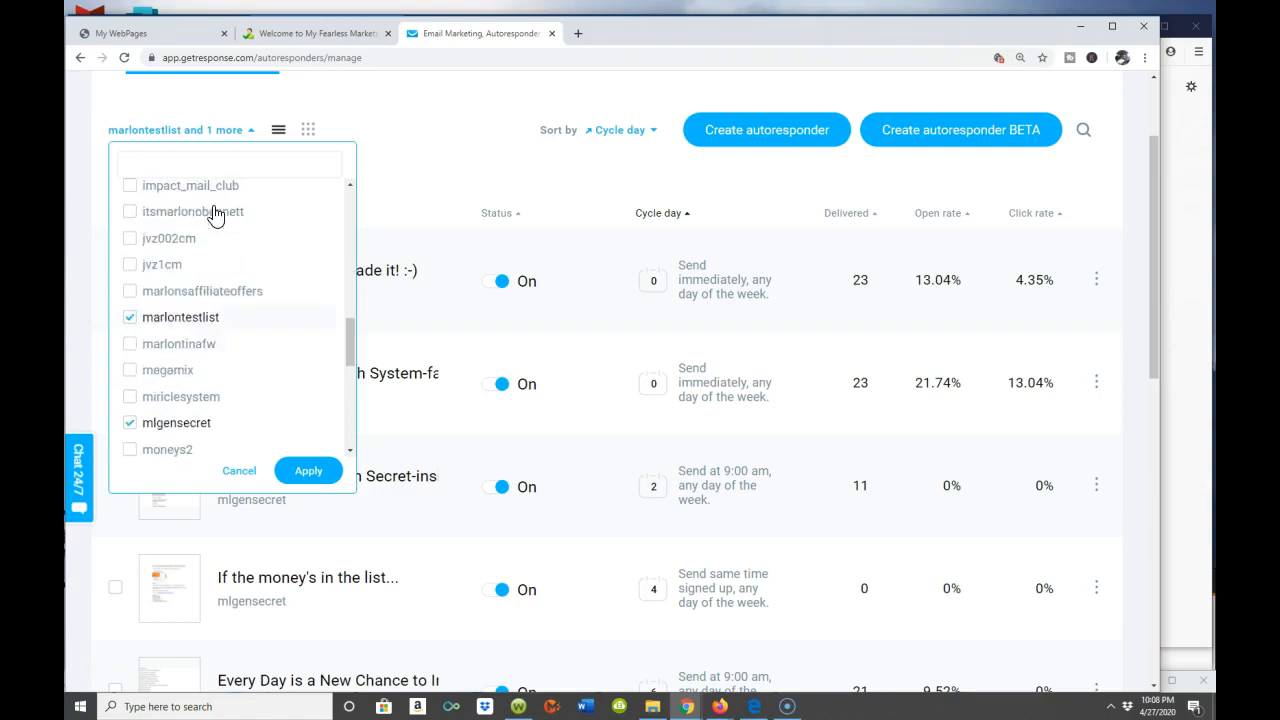
{"action": "scroll", "coordinate": [215, 215], "scroll_direction": "down", "scroll_amount": 6}
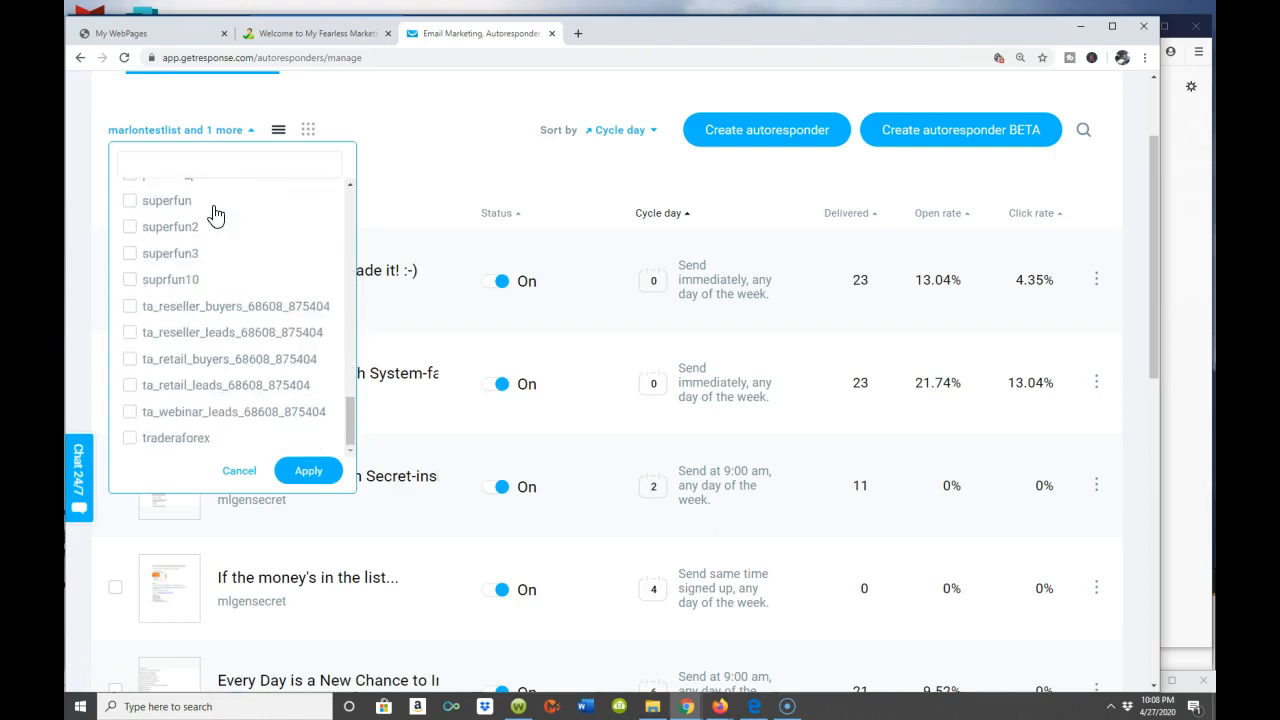
{"action": "scroll", "coordinate": [222, 226], "scroll_direction": "up", "scroll_amount": 7}
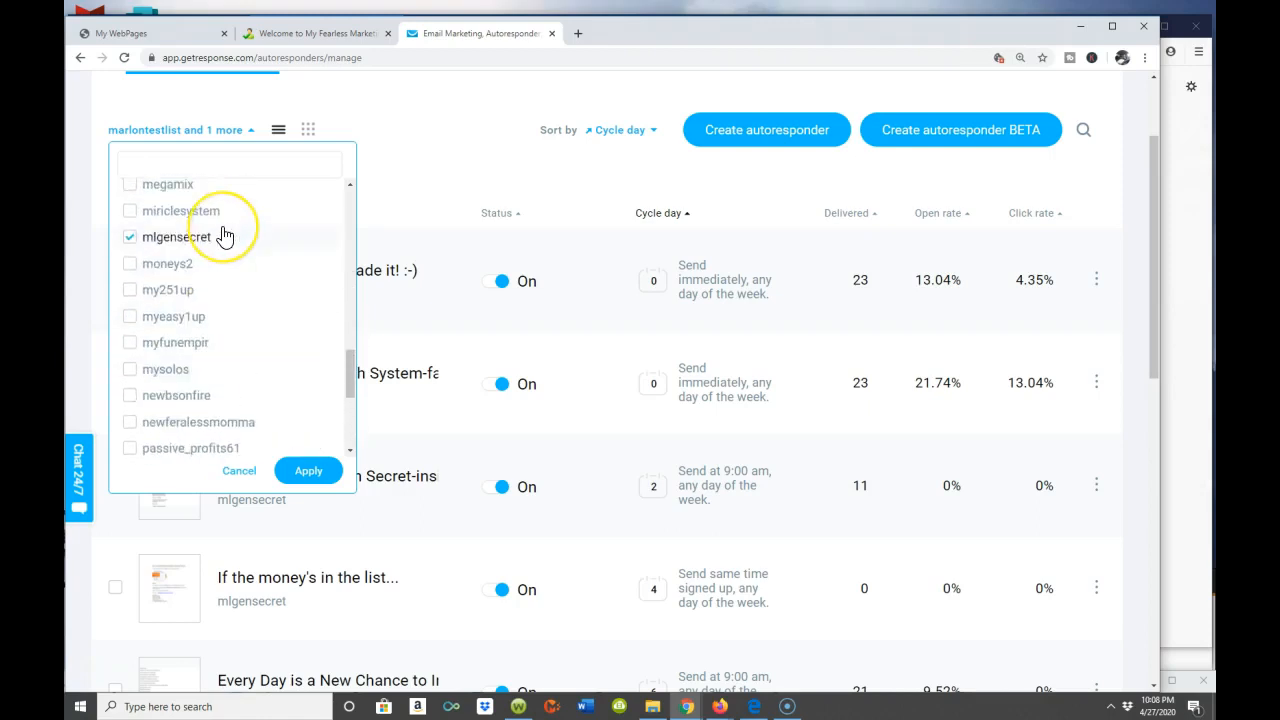
{"action": "scroll", "coordinate": [224, 236], "scroll_direction": "up", "scroll_amount": 8}
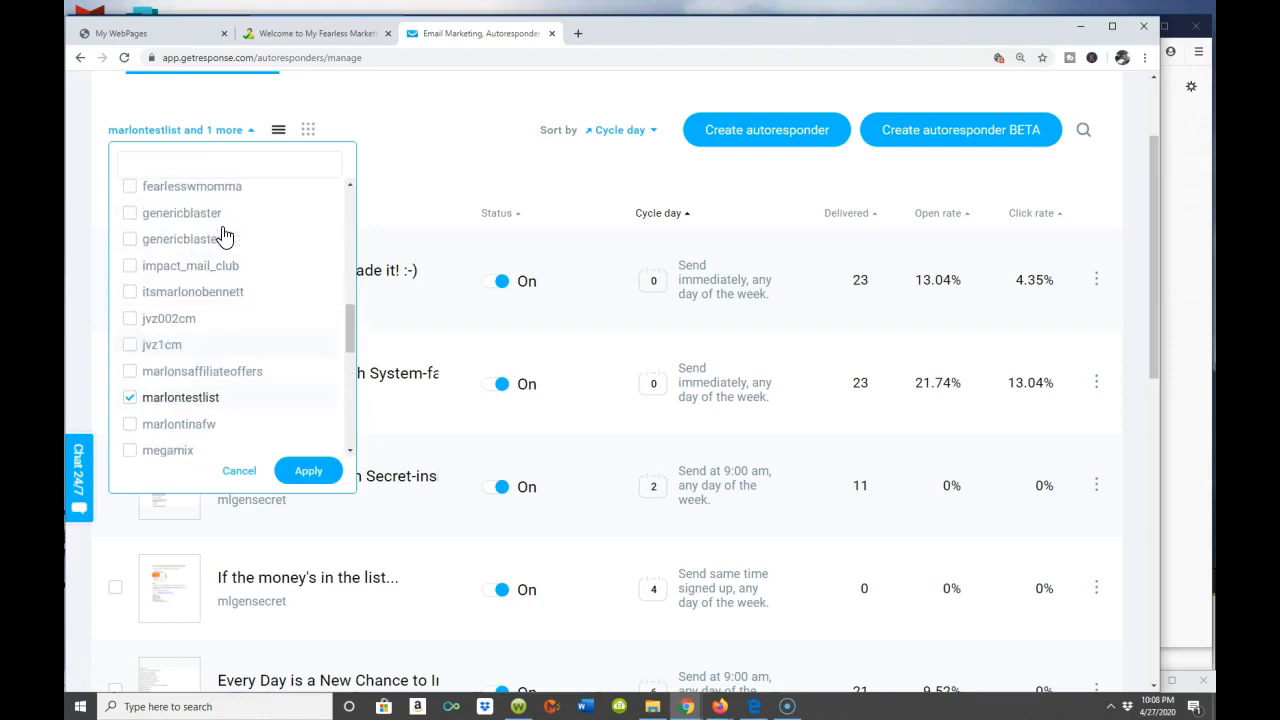
{"action": "scroll", "coordinate": [224, 236], "scroll_direction": "up", "scroll_amount": 4}
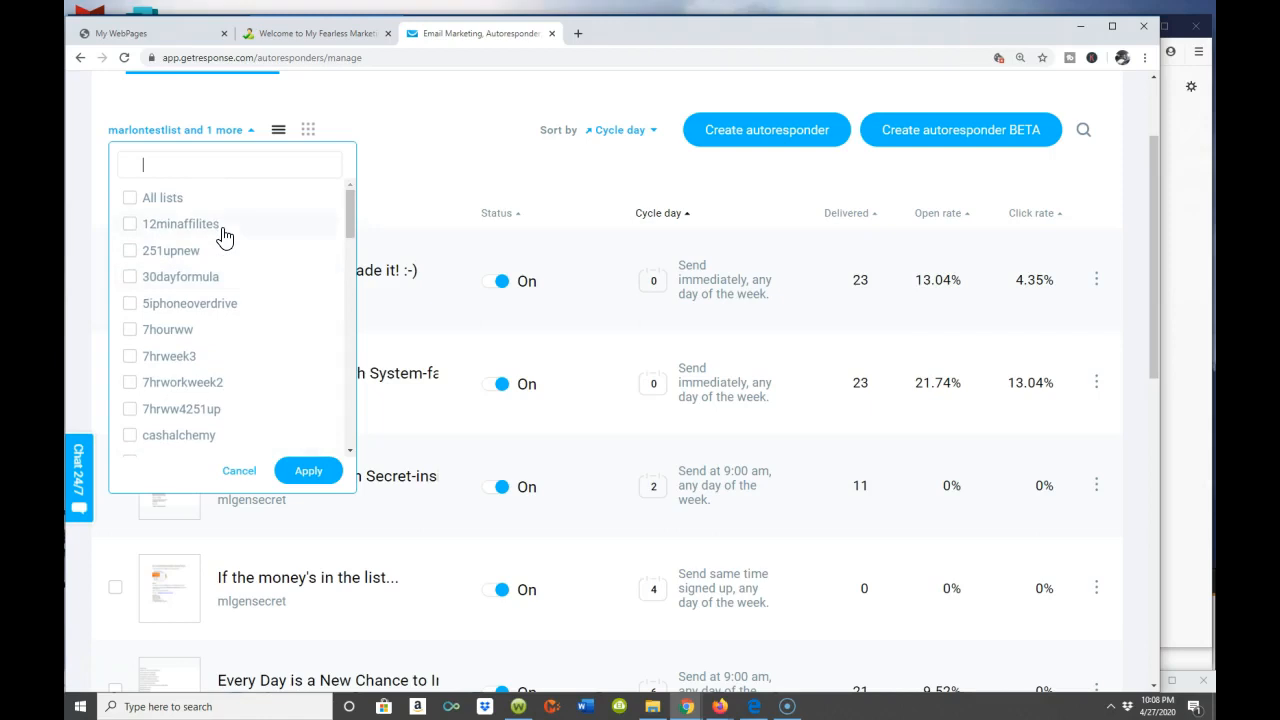
{"action": "left_click", "coordinate": [318, 468]}
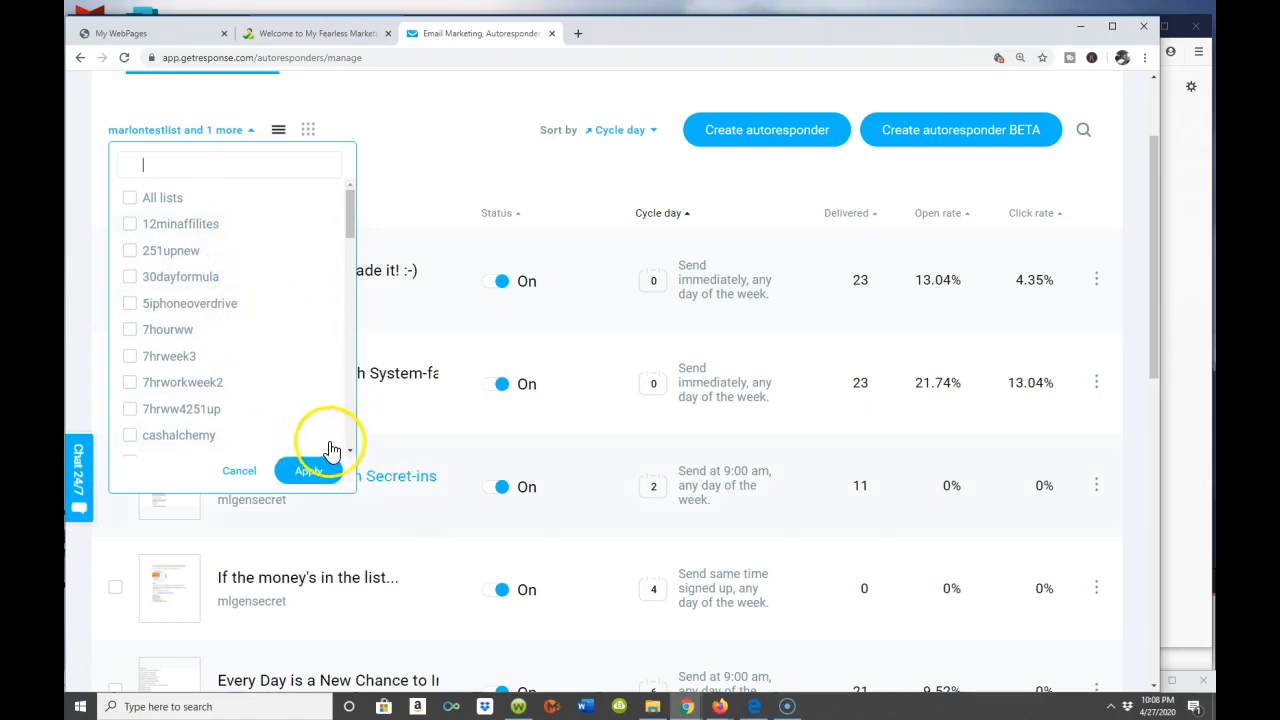
{"action": "left_click", "coordinate": [350, 451]}
{"action": "left_click", "coordinate": [350, 451]}
{"action": "left_click", "coordinate": [350, 451]}
{"action": "left_click", "coordinate": [350, 451]}
{"action": "left_click", "coordinate": [350, 451]}
{"action": "left_click", "coordinate": [350, 451]}
{"action": "left_click", "coordinate": [350, 451]}
{"action": "left_click", "coordinate": [350, 451]}
{"action": "left_click", "coordinate": [350, 451]}
{"action": "left_click", "coordinate": [350, 451]}
{"action": "left_click", "coordinate": [350, 451]}
{"action": "left_click", "coordinate": [350, 451]}
{"action": "left_click", "coordinate": [350, 452]}
{"action": "left_click", "coordinate": [350, 452]}
{"action": "left_click", "coordinate": [350, 452]}
{"action": "left_click", "coordinate": [350, 452]}
{"action": "left_click", "coordinate": [350, 452]}
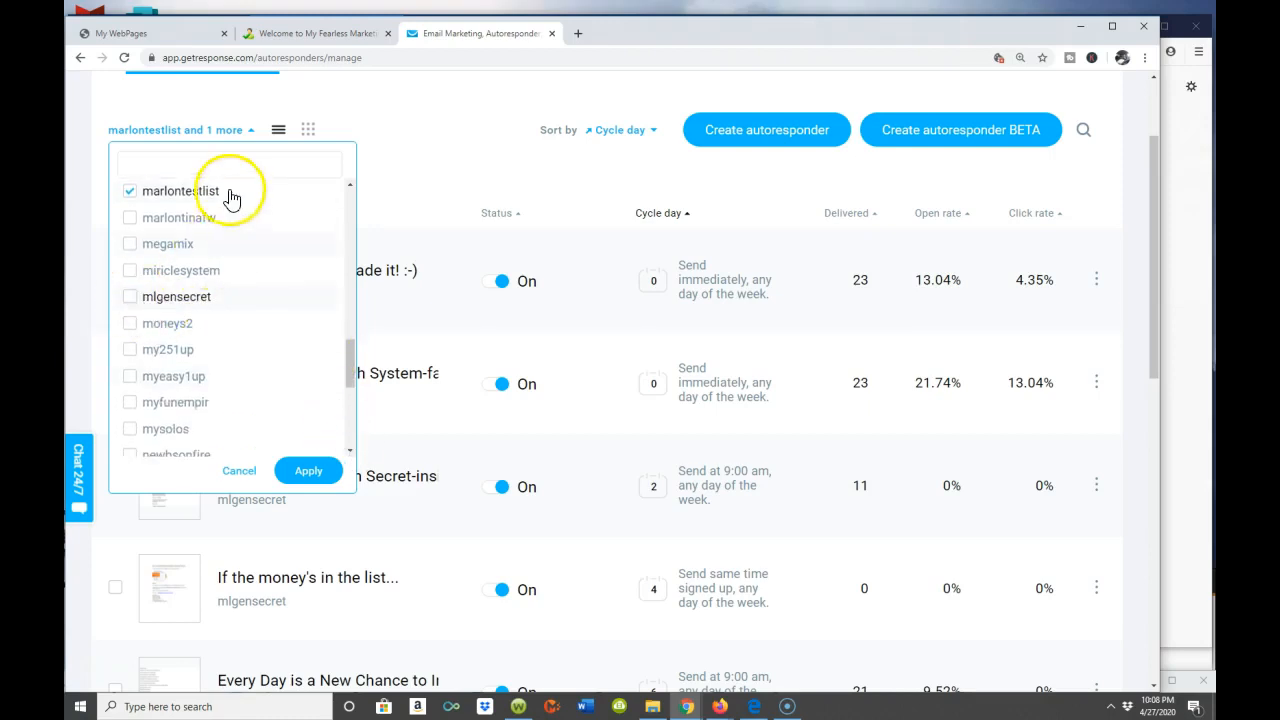
{"action": "left_click", "coordinate": [310, 474]}
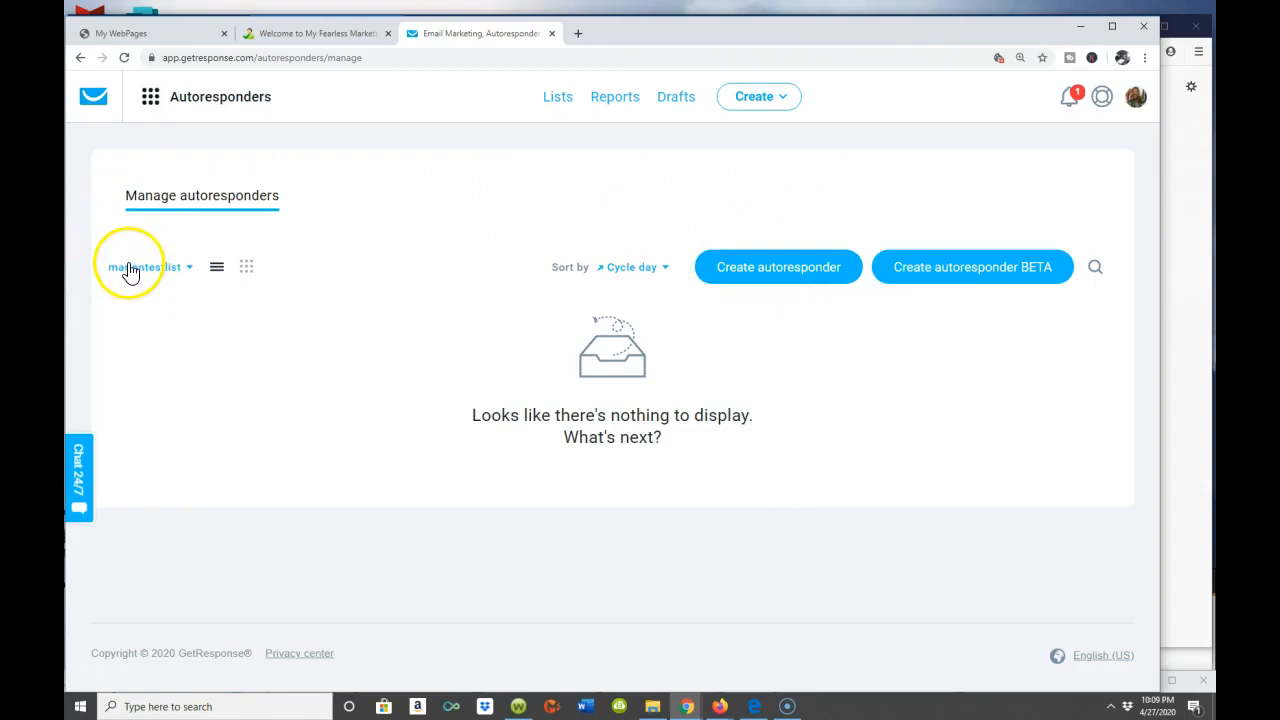
- Start creating a new standard autoresponder, not the BETA version, and look over its settings form down to the message and save options
{"action": "left_click", "coordinate": [783, 269]}
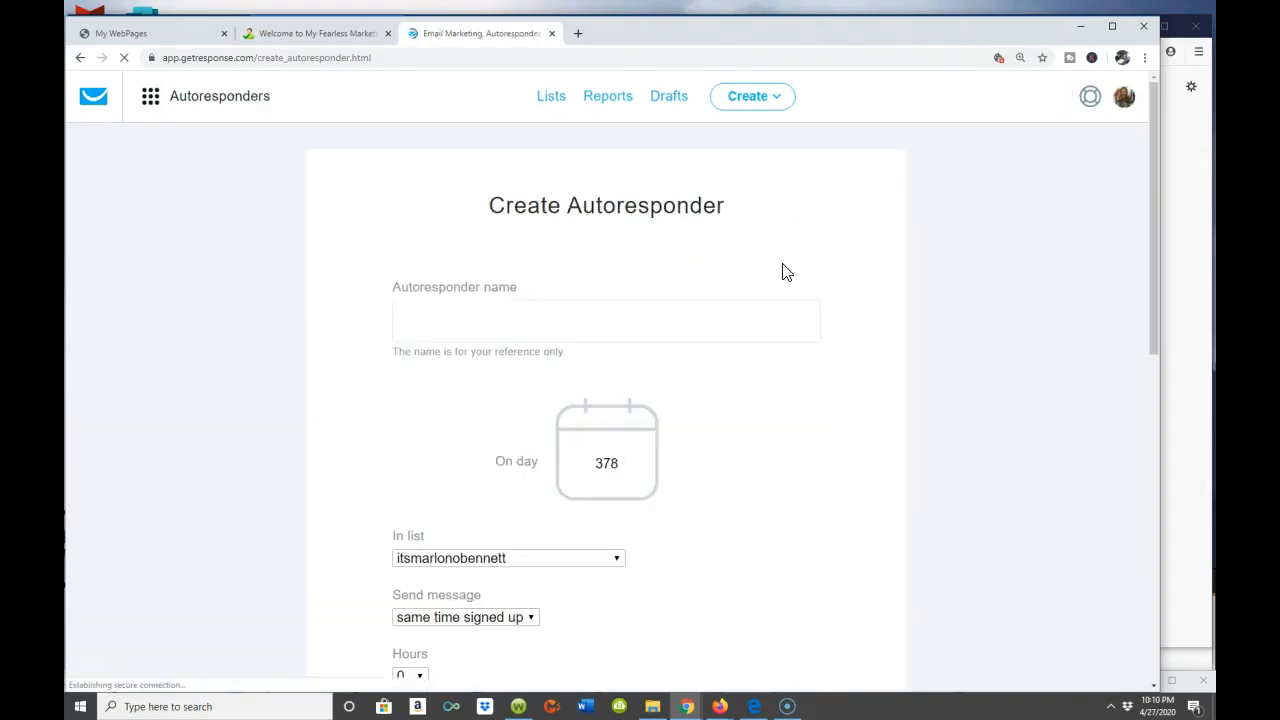
{"action": "scroll", "coordinate": [784, 271], "scroll_direction": "down", "scroll_amount": 1}
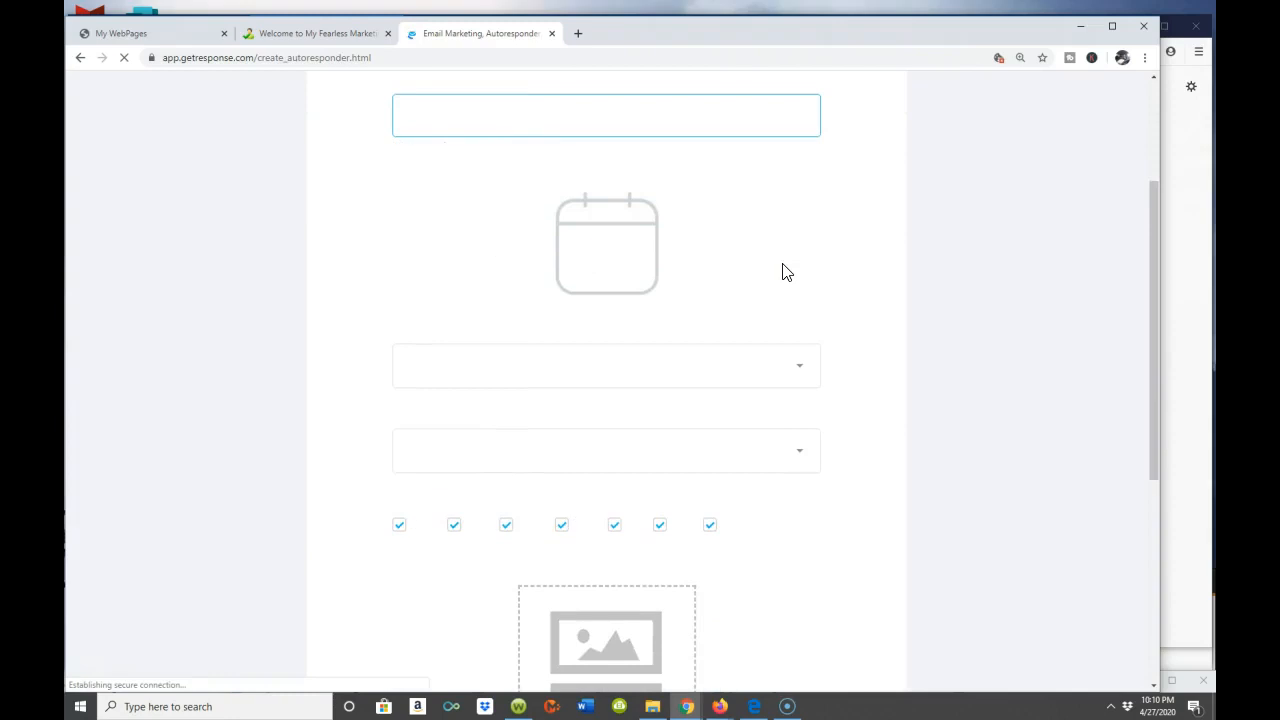
{"action": "scroll", "coordinate": [784, 271], "scroll_direction": "down", "scroll_amount": 6}
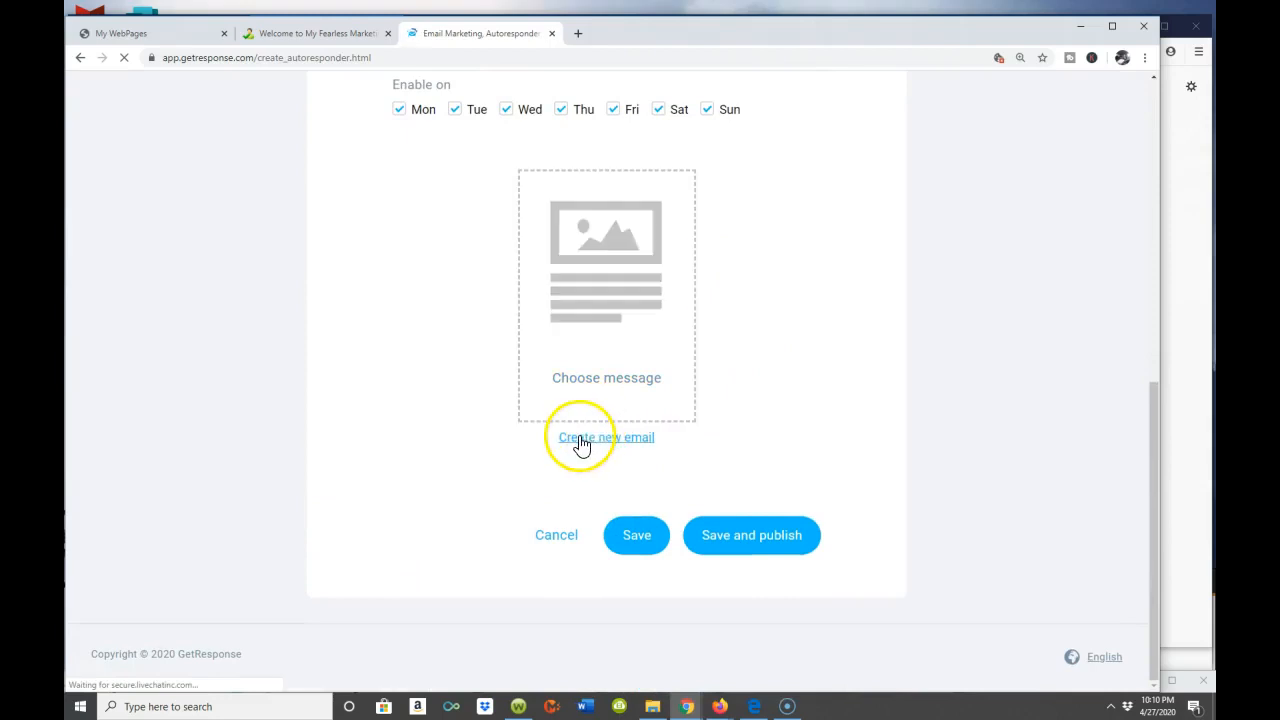
{"action": "scroll", "coordinate": [886, 334], "scroll_direction": "up", "scroll_amount": 4}
{"action": "scroll", "coordinate": [889, 334], "scroll_direction": "up", "scroll_amount": 2}
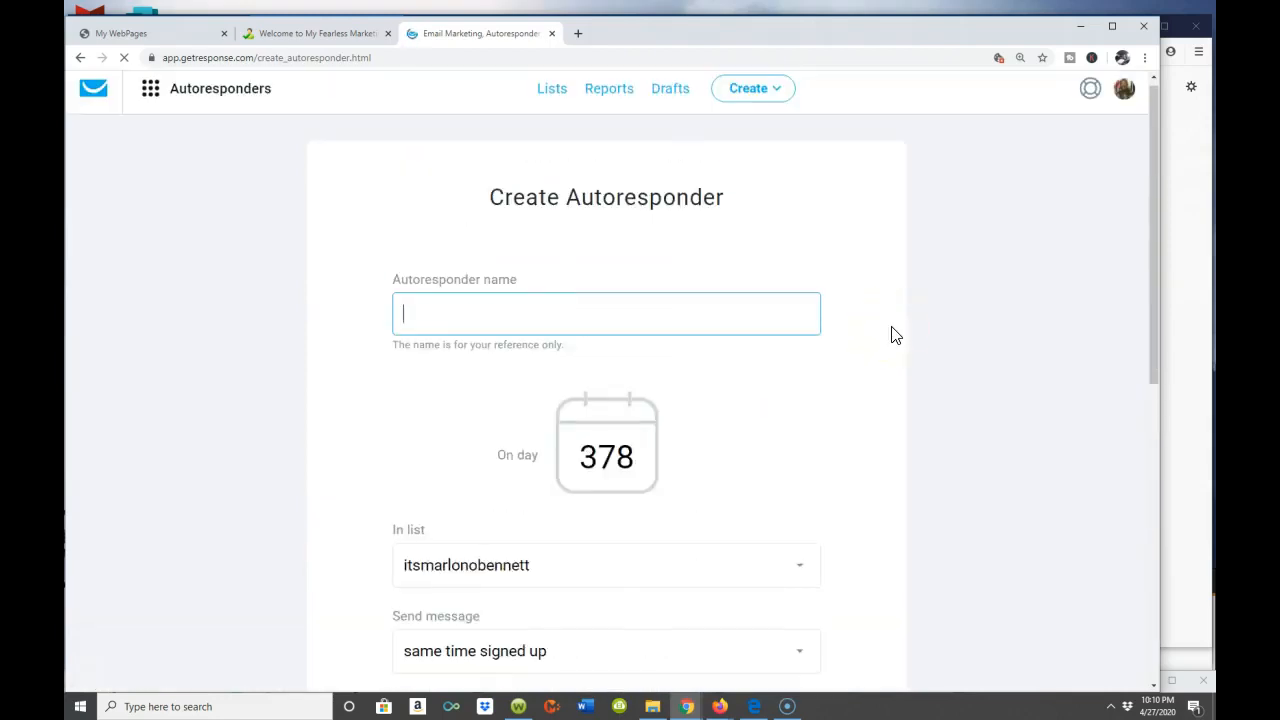
- Start creating a new email as the message for the autoresponder
{"action": "scroll", "coordinate": [889, 334], "scroll_direction": "down", "scroll_amount": 3}
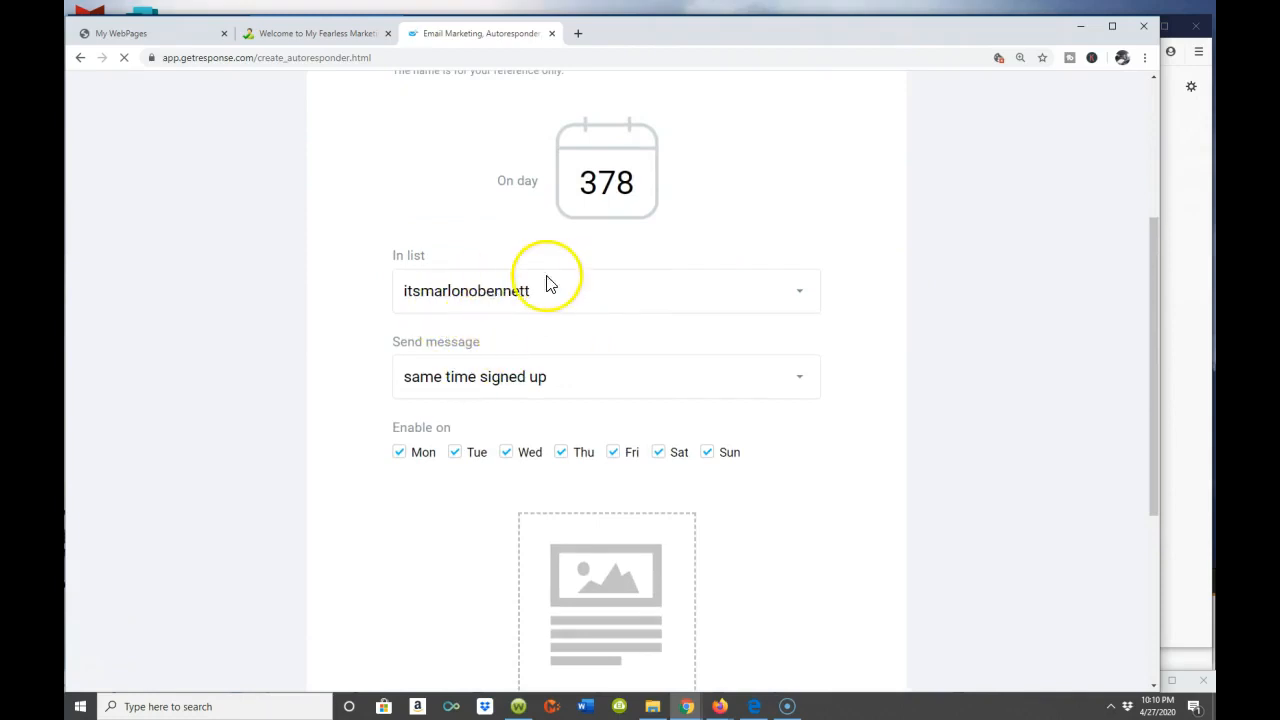
{"action": "scroll", "coordinate": [743, 263], "scroll_direction": "up", "scroll_amount": 3}
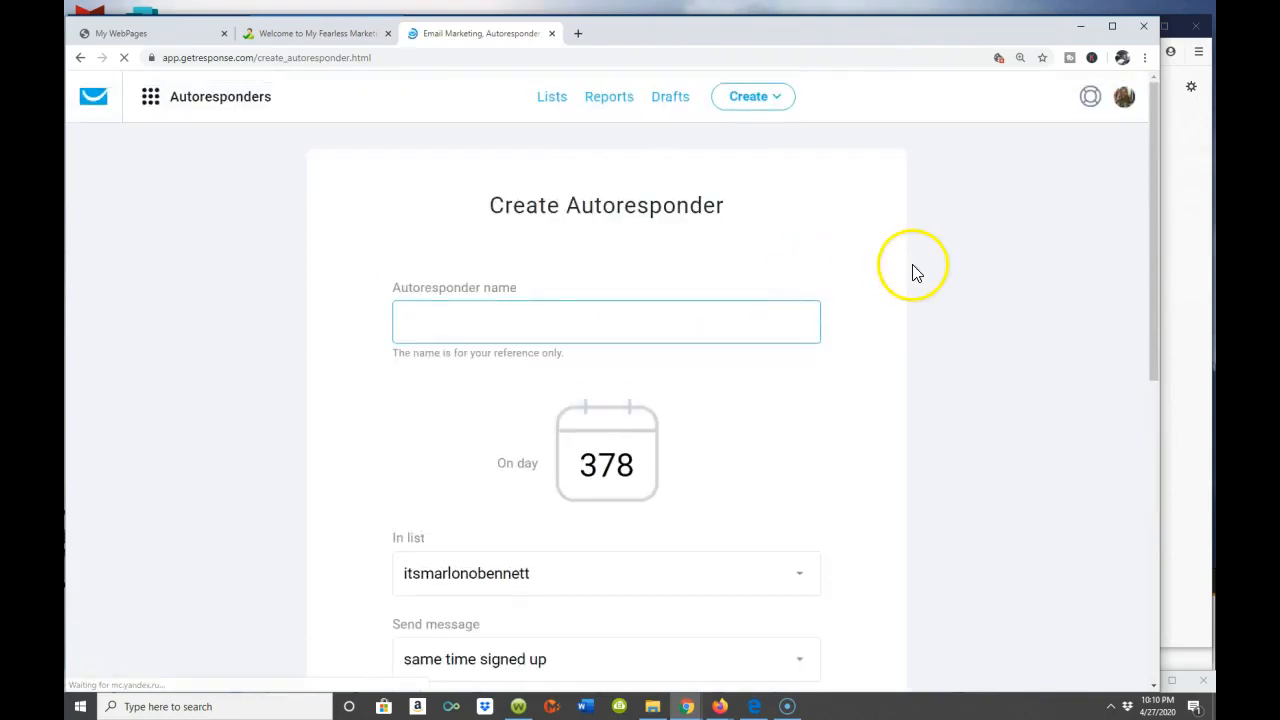
{"action": "scroll", "coordinate": [846, 320], "scroll_direction": "down", "scroll_amount": 6}
{"action": "scroll", "coordinate": [846, 320], "scroll_direction": "up", "scroll_amount": 1}
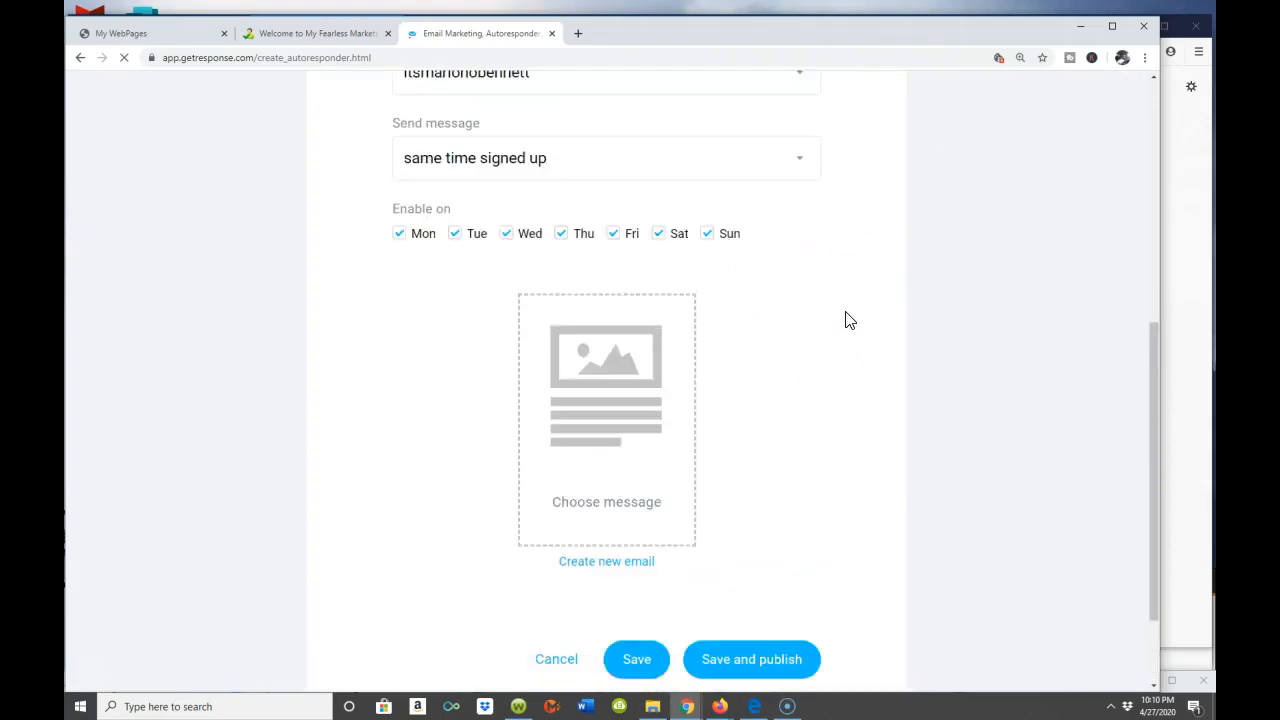
{"action": "scroll", "coordinate": [846, 320], "scroll_direction": "down", "scroll_amount": 1}
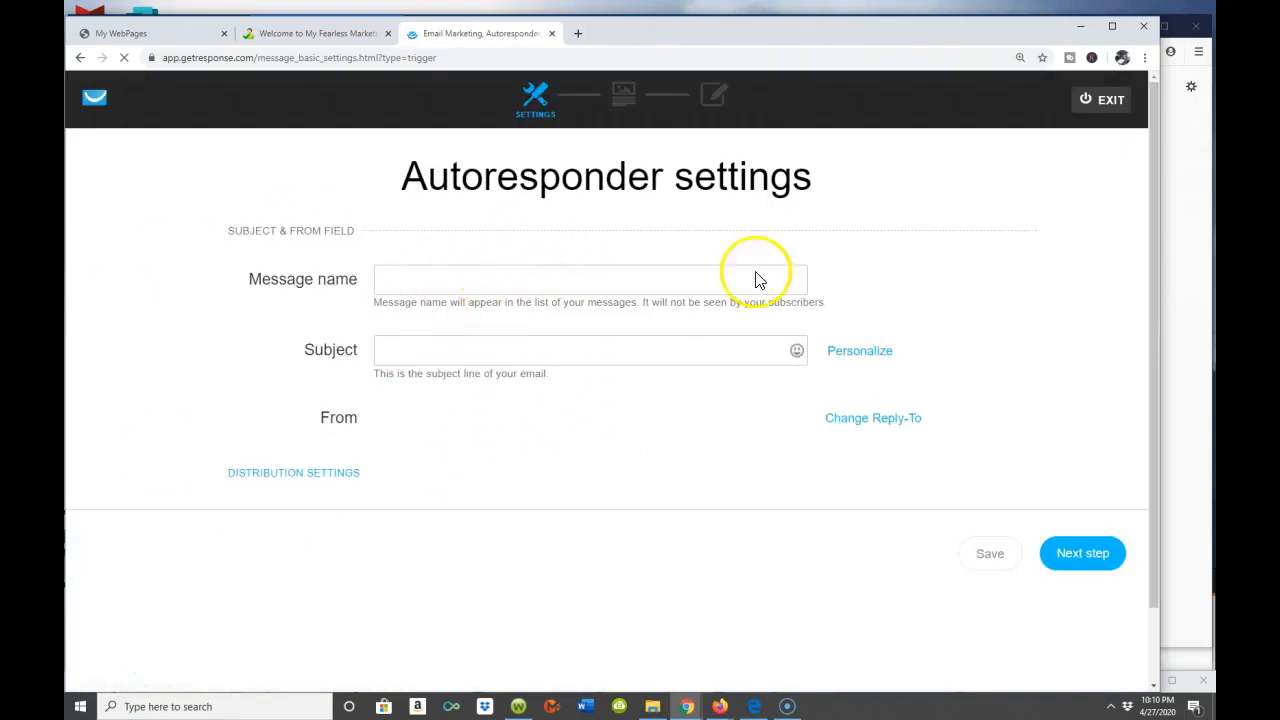
- Enter "Welome its Me" followed by the sender's first name as the message name, capitalizing the first word and "Me"
{"action": "left_click", "coordinate": [502, 283]}
{"action": "left_click", "coordinate": [502, 284]}
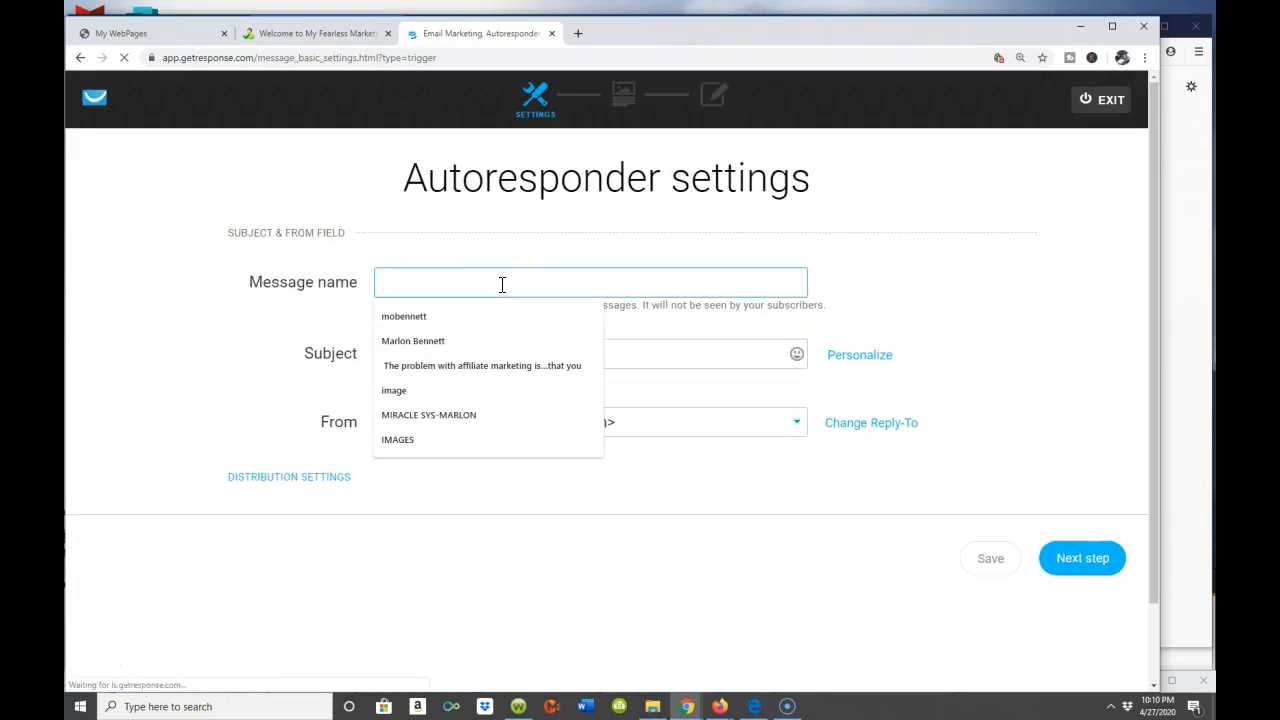
{"action": "type", "text": "welome its me Marlon"}
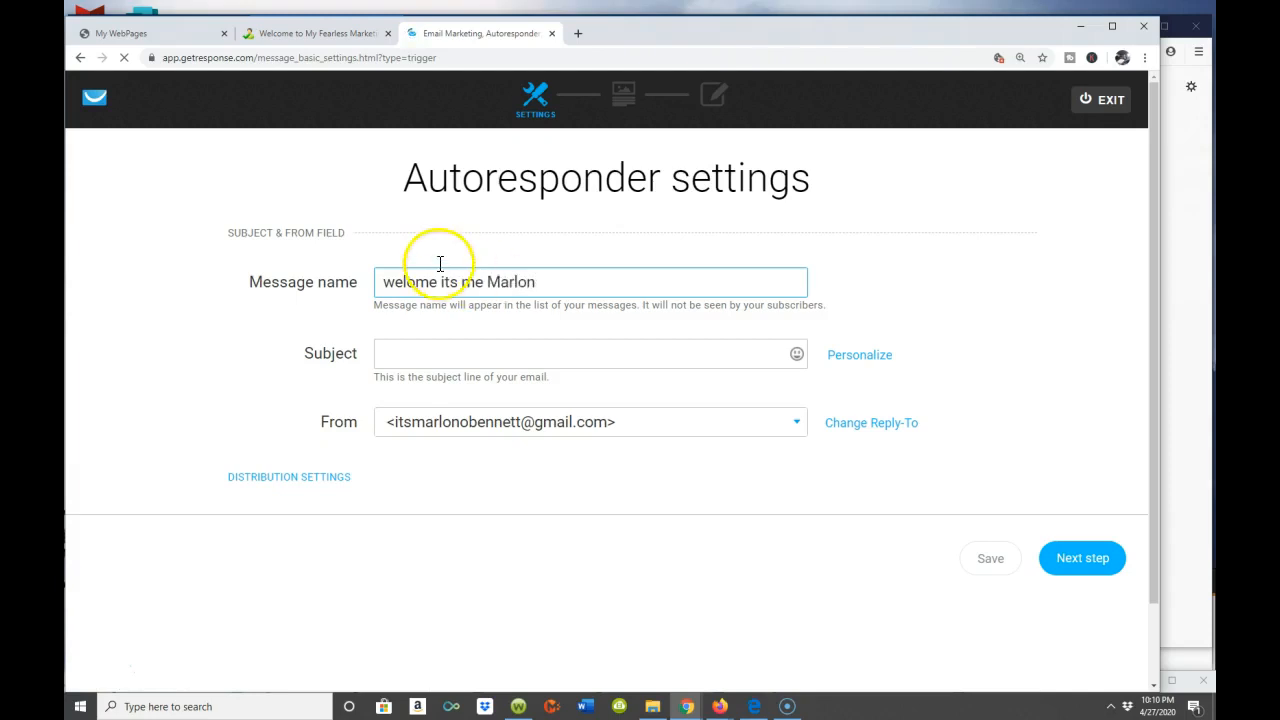
{"action": "left_click", "coordinate": [401, 282]}
{"action": "key", "text": "BackSpace"}
{"action": "type", "text": "W"}
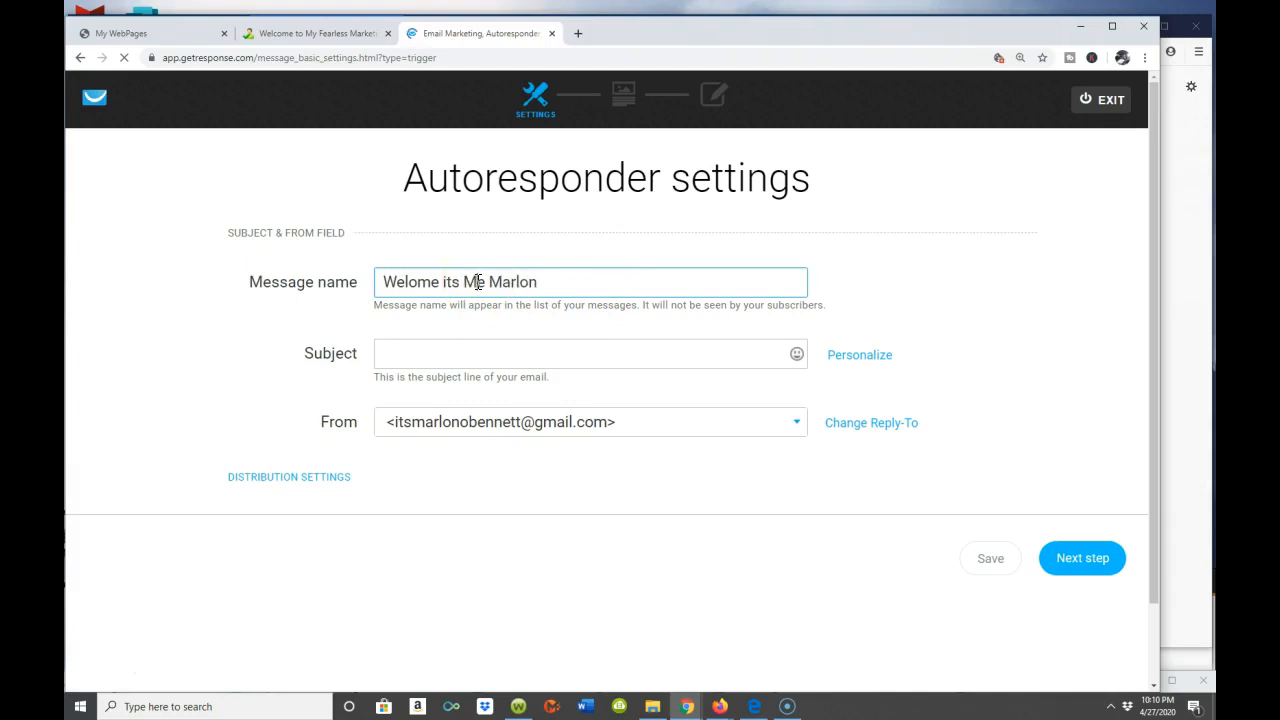
- Copy the message name into the subject line and choose the From entry that includes the sender's full name
{"action": "key", "text": "ctrl+a"}
{"action": "key", "text": "ctrl+c"}
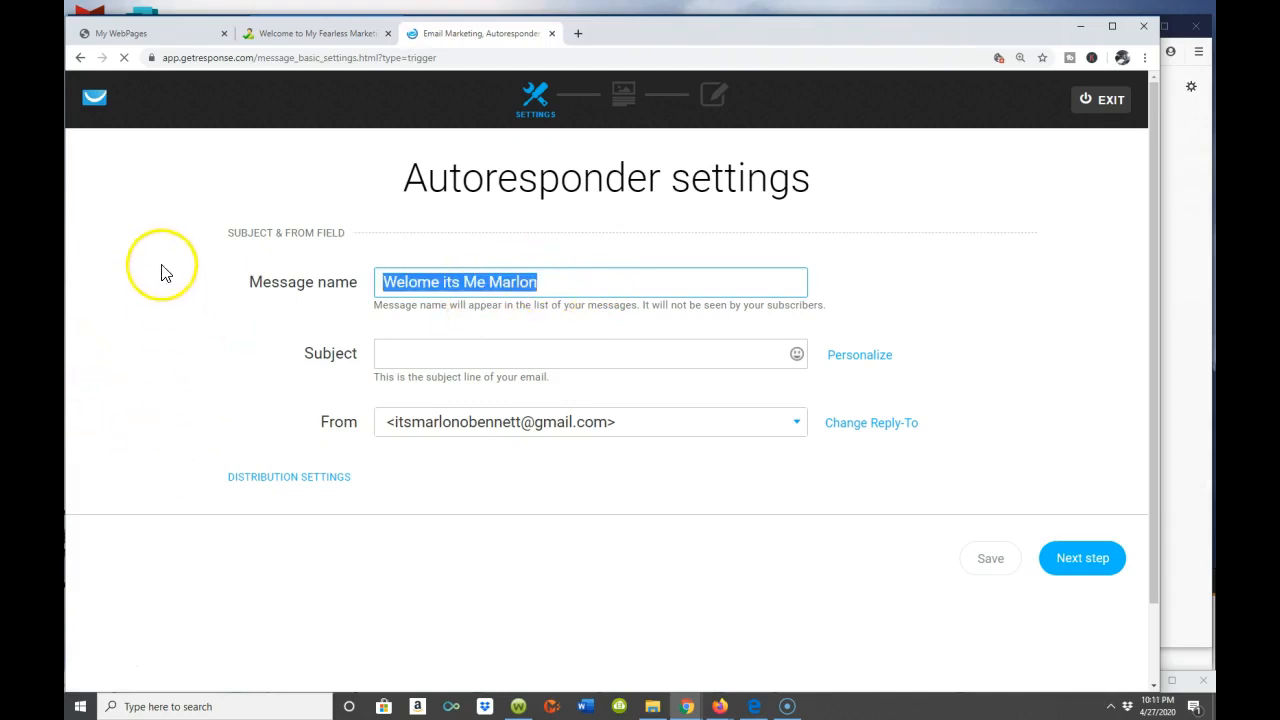
{"action": "left_click", "coordinate": [418, 353]}
{"action": "right_click", "coordinate": [418, 353]}
{"action": "left_click", "coordinate": [450, 463]}
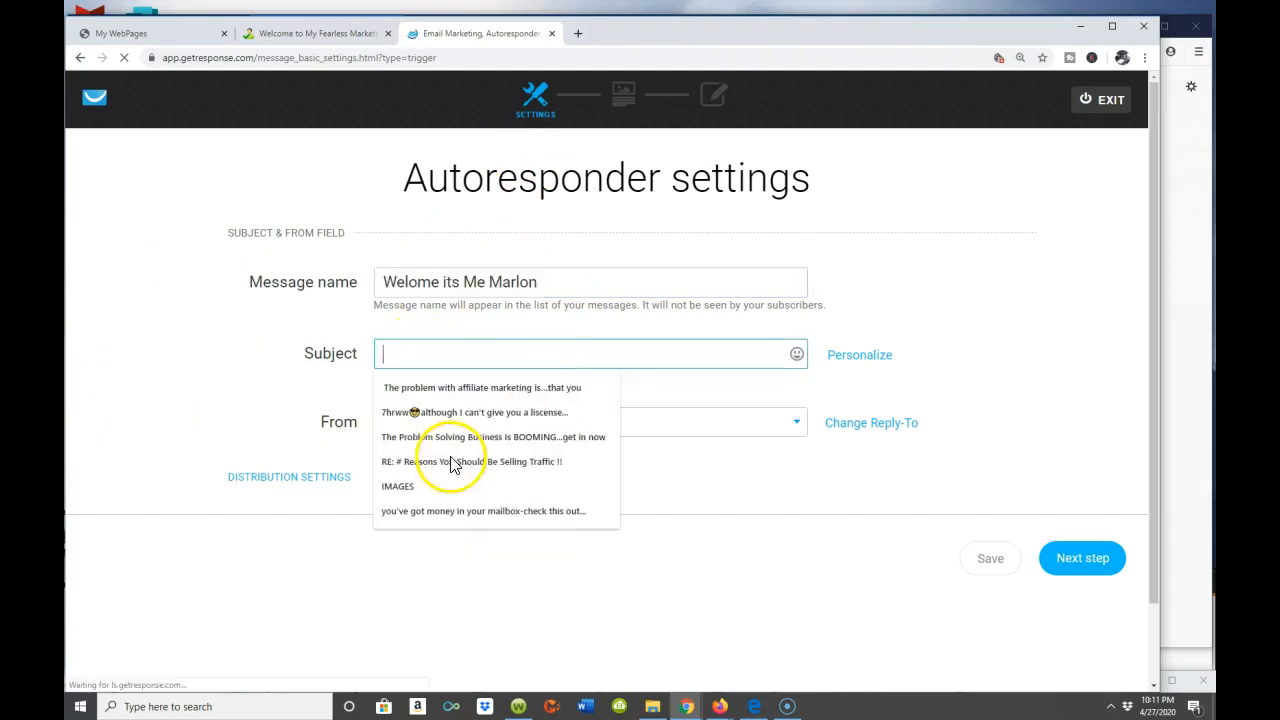
{"action": "key", "text": "ctrl+v"}
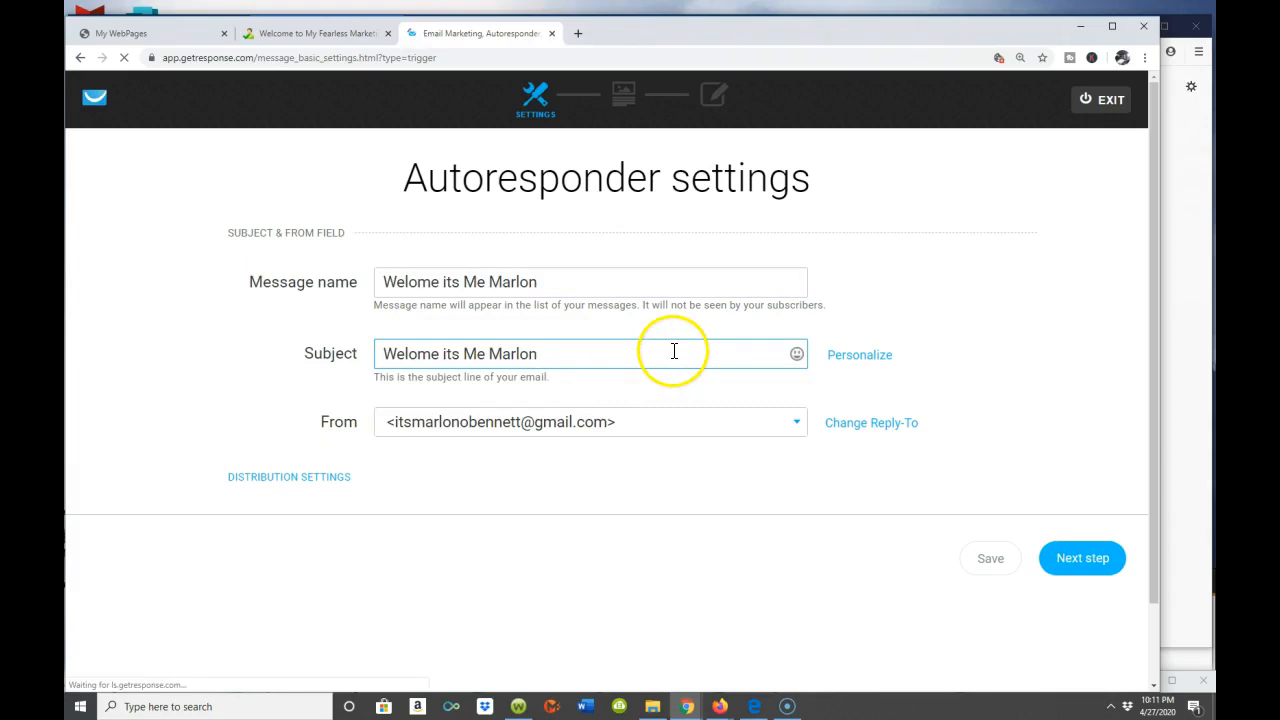
{"action": "left_click", "coordinate": [797, 424]}
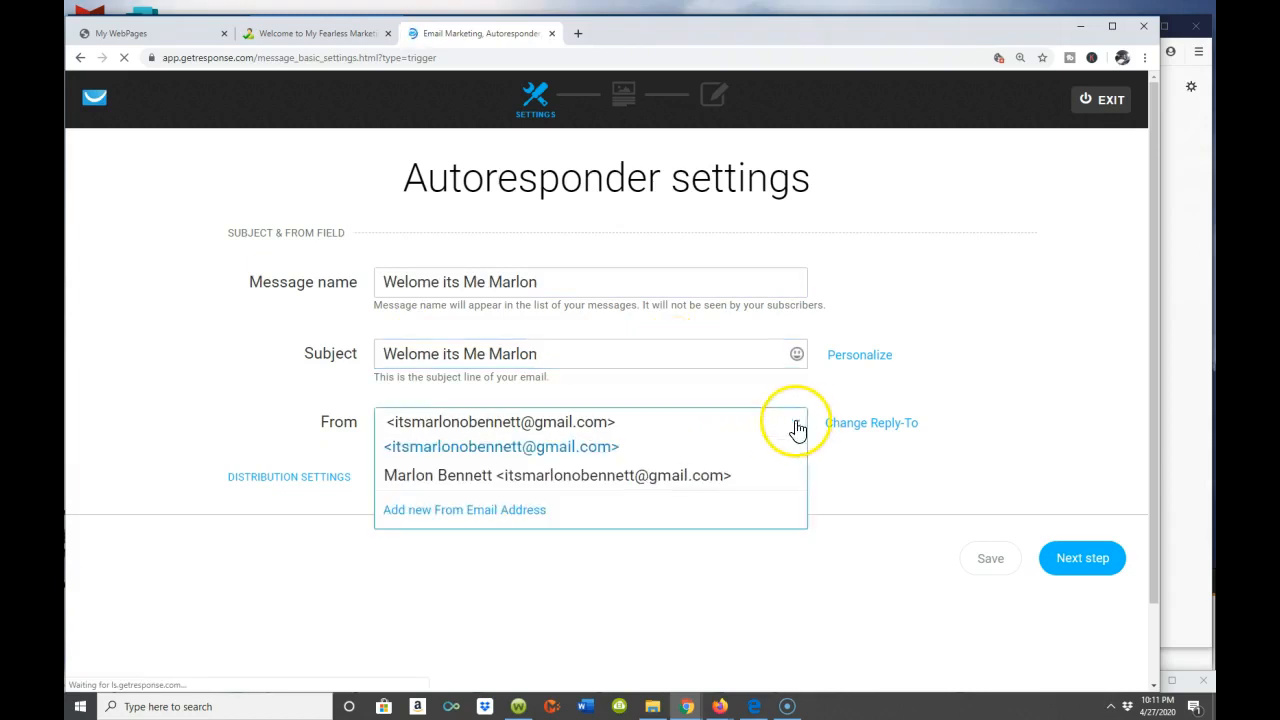
{"action": "left_click", "coordinate": [455, 477]}
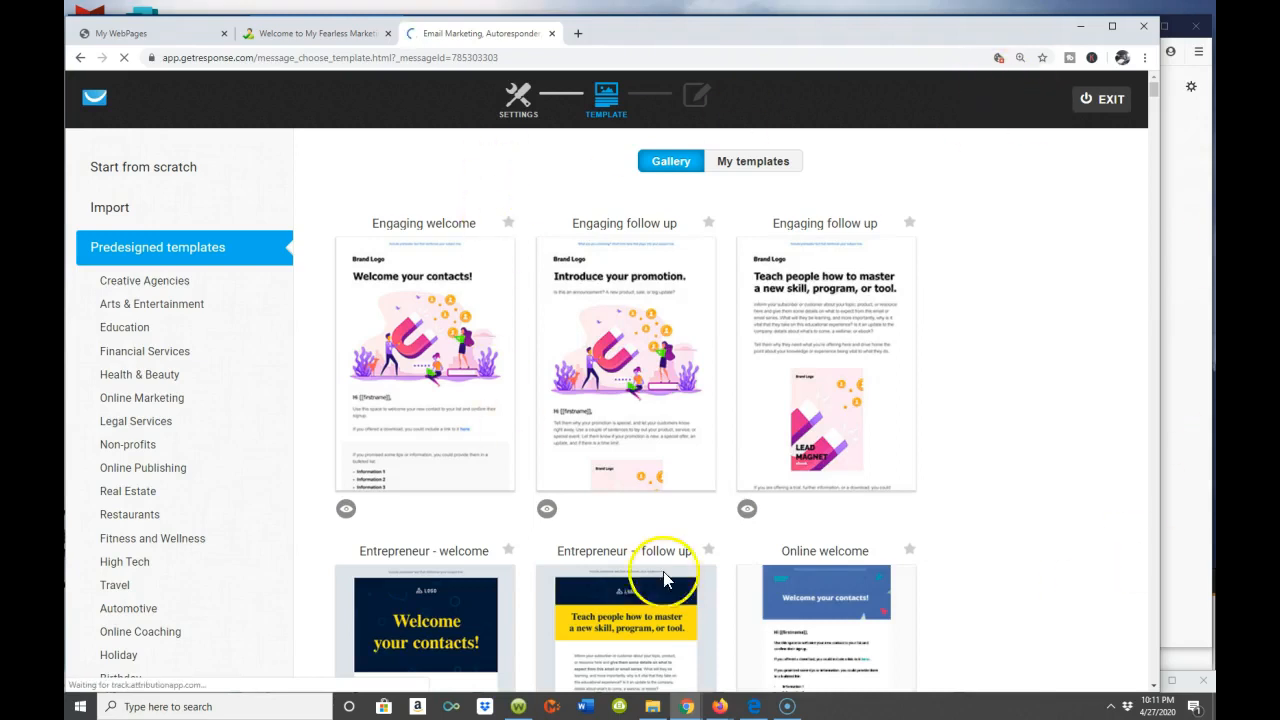
- Look over the first rows of the predesigned template gallery and its category list
{"action": "scroll", "coordinate": [870, 378], "scroll_direction": "down", "scroll_amount": 2}
{"action": "scroll", "coordinate": [923, 351], "scroll_direction": "down", "scroll_amount": 2}
{"action": "scroll", "coordinate": [960, 343], "scroll_direction": "up", "scroll_amount": 4}
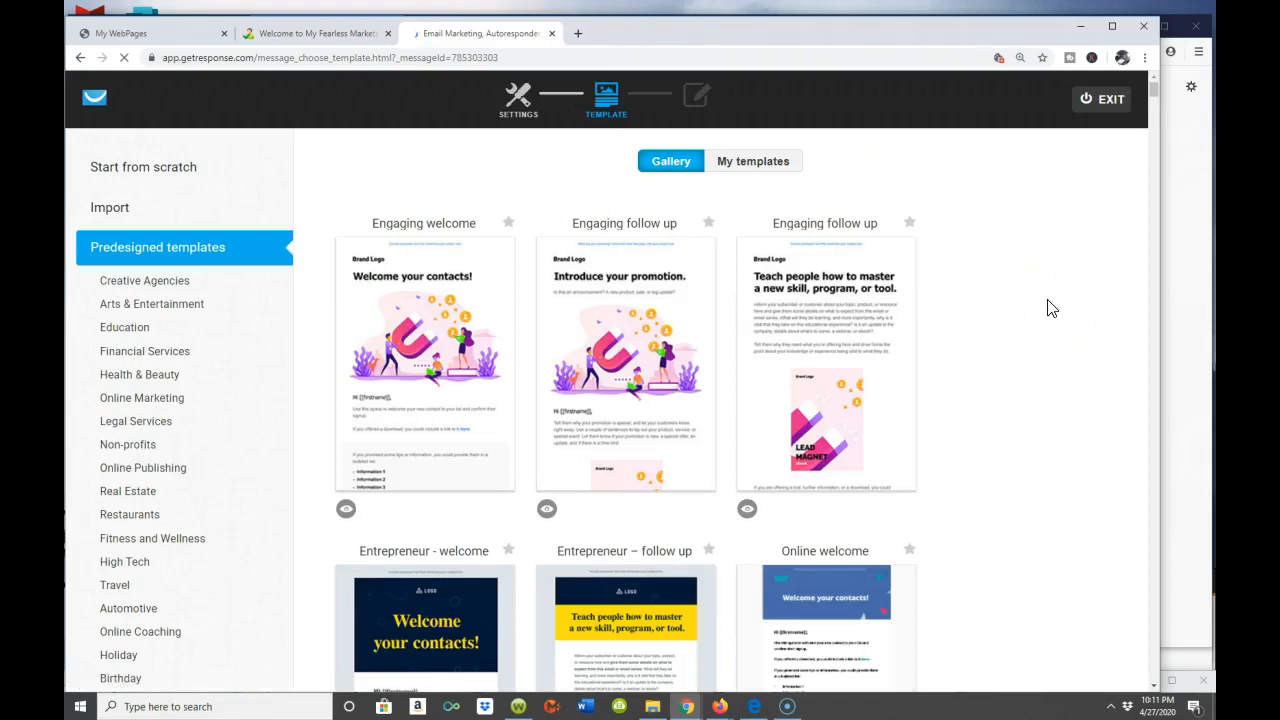
{"action": "scroll", "coordinate": [670, 140], "scroll_direction": "down", "scroll_amount": 2}
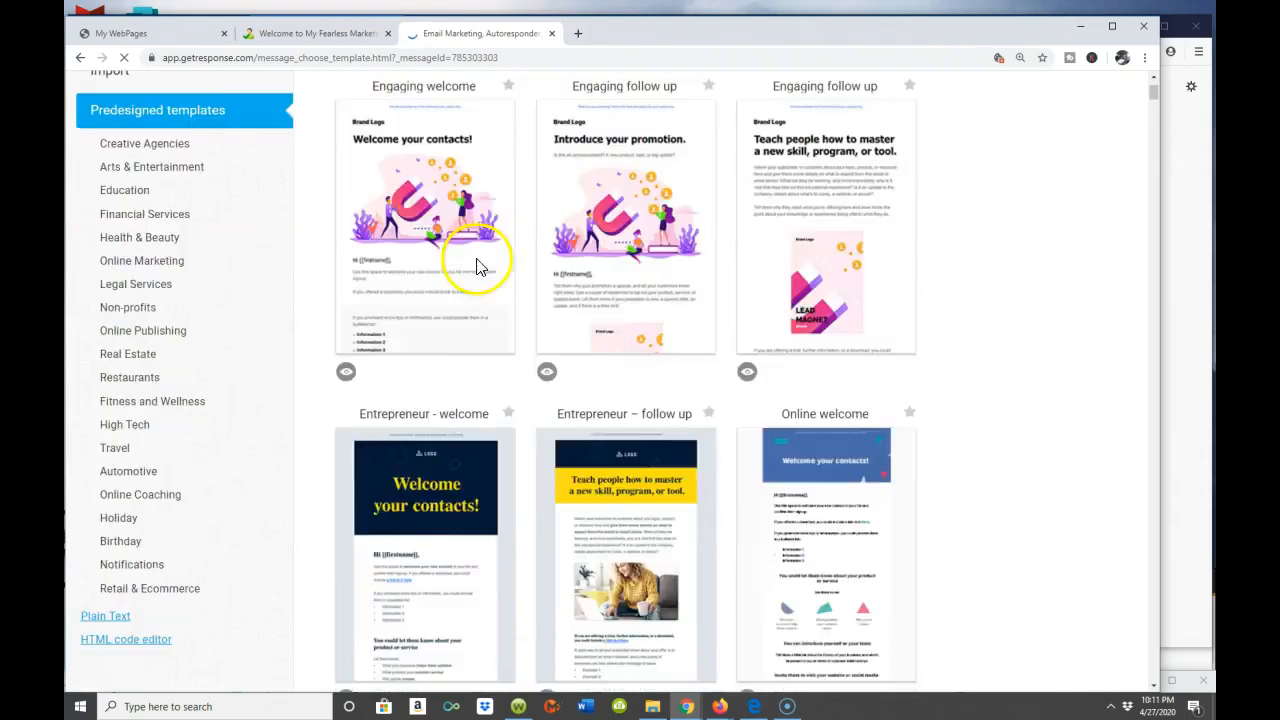
{"action": "mouse_move", "coordinate": [872, 289]}
{"action": "scroll", "coordinate": [872, 289], "scroll_direction": "up", "scroll_amount": 2}
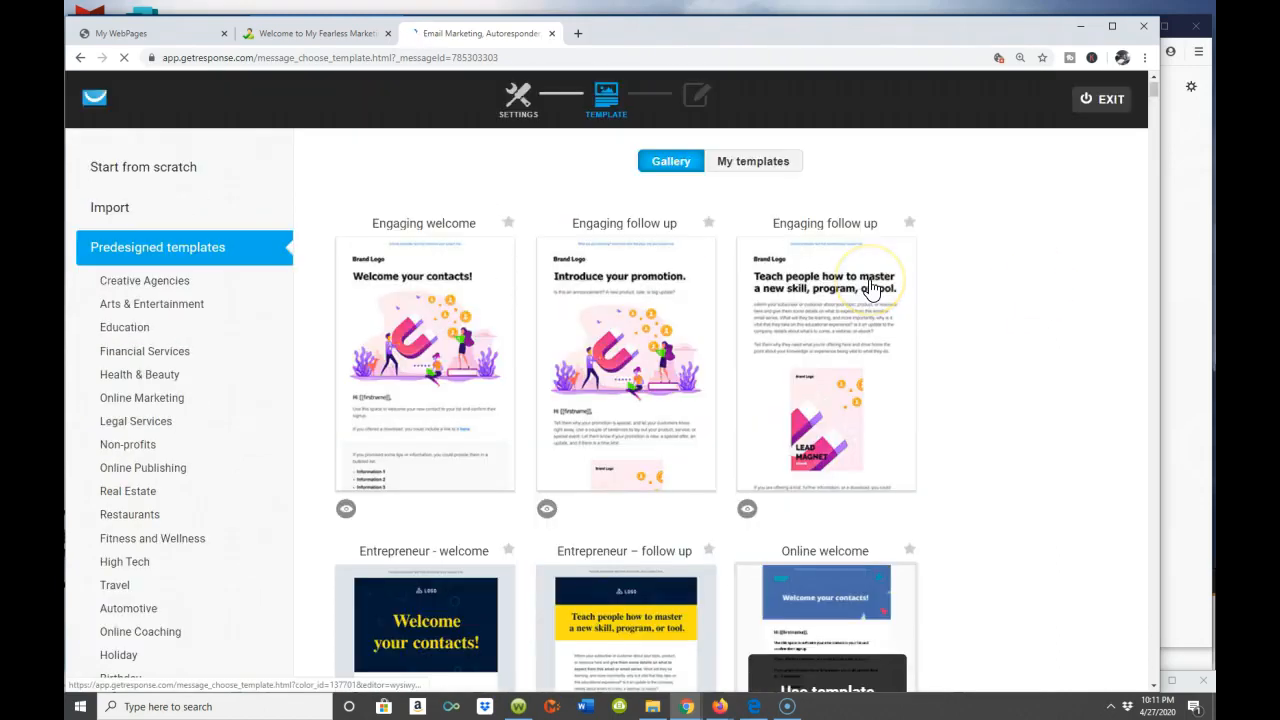
- Look through the start-from-scratch layouts and use the Blank template for the email
{"action": "left_click", "coordinate": [157, 172]}
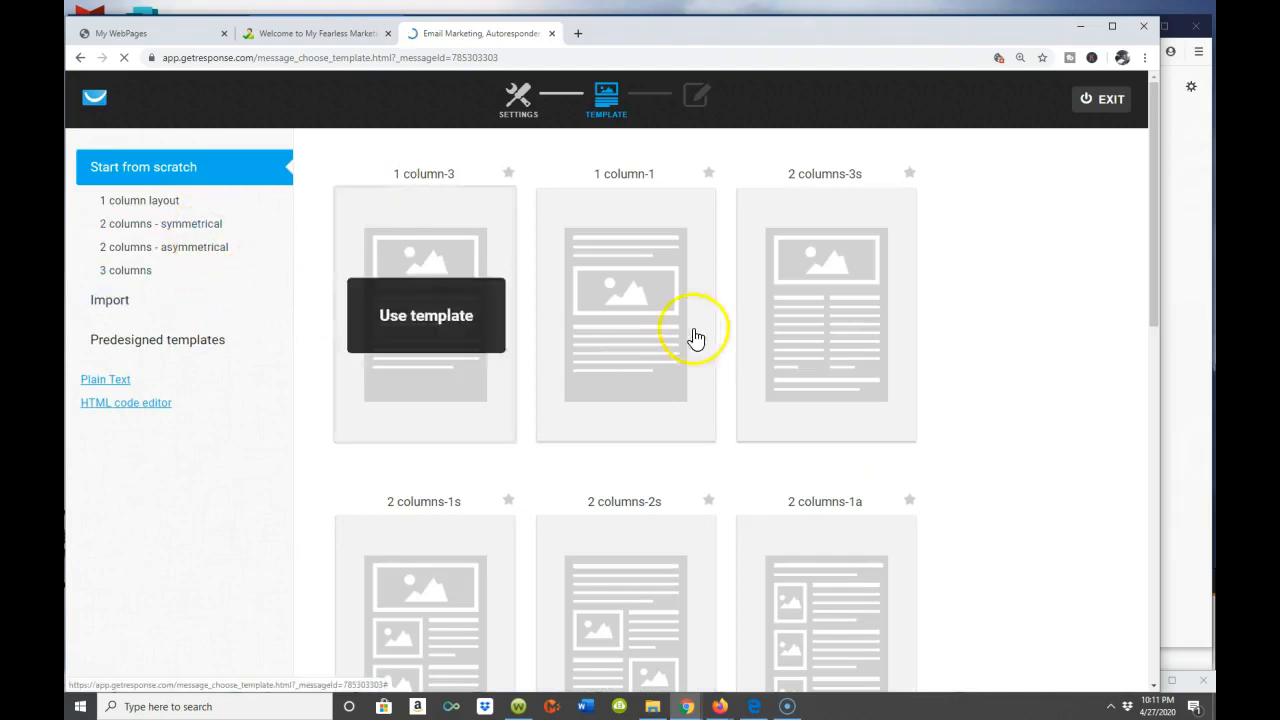
{"action": "scroll", "coordinate": [700, 330], "scroll_direction": "down", "scroll_amount": 2}
{"action": "scroll", "coordinate": [1000, 395], "scroll_direction": "down", "scroll_amount": 4}
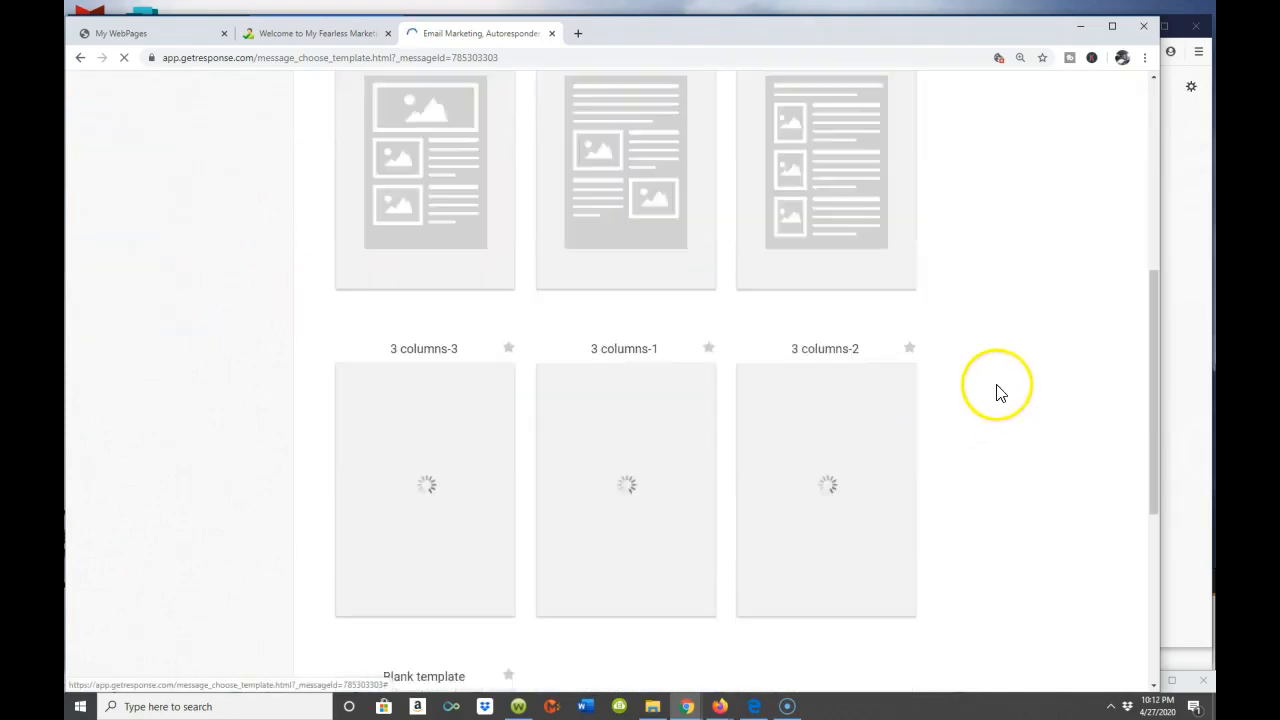
{"action": "scroll", "coordinate": [998, 390], "scroll_direction": "up", "scroll_amount": 6}
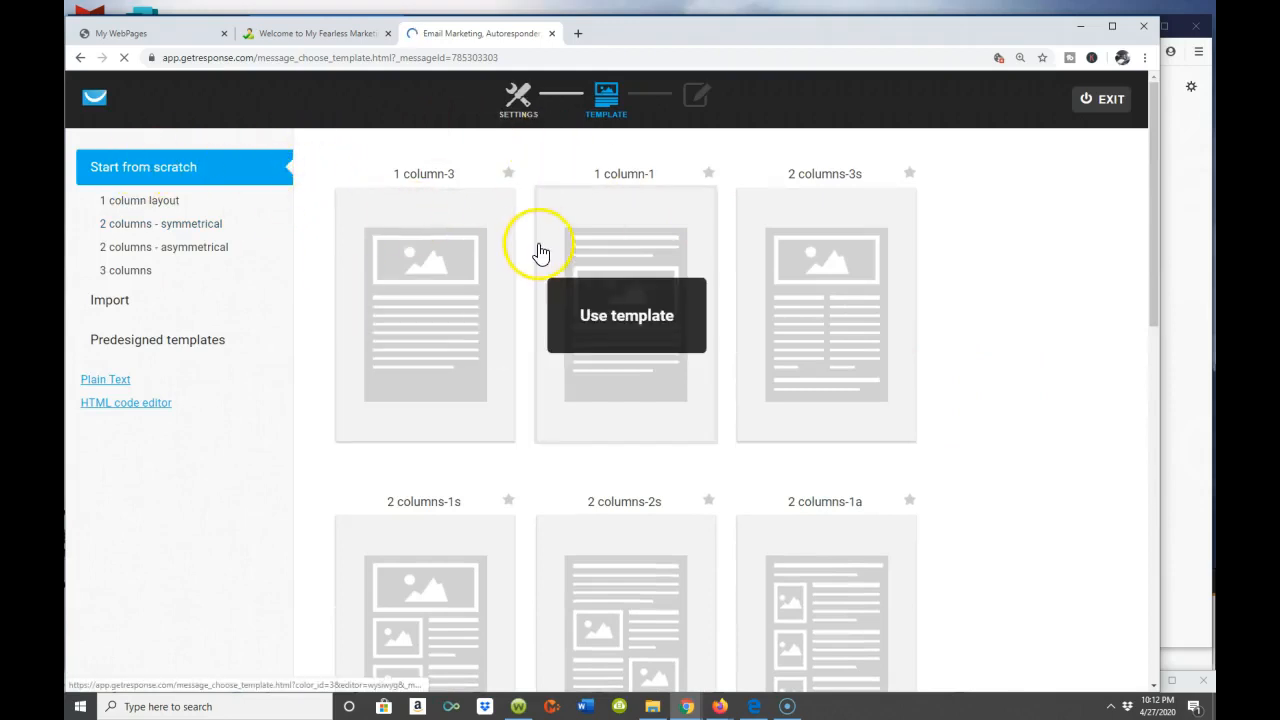
{"action": "scroll", "coordinate": [874, 506], "scroll_direction": "down", "scroll_amount": 2}
{"action": "scroll", "coordinate": [874, 506], "scroll_direction": "down", "scroll_amount": 6}
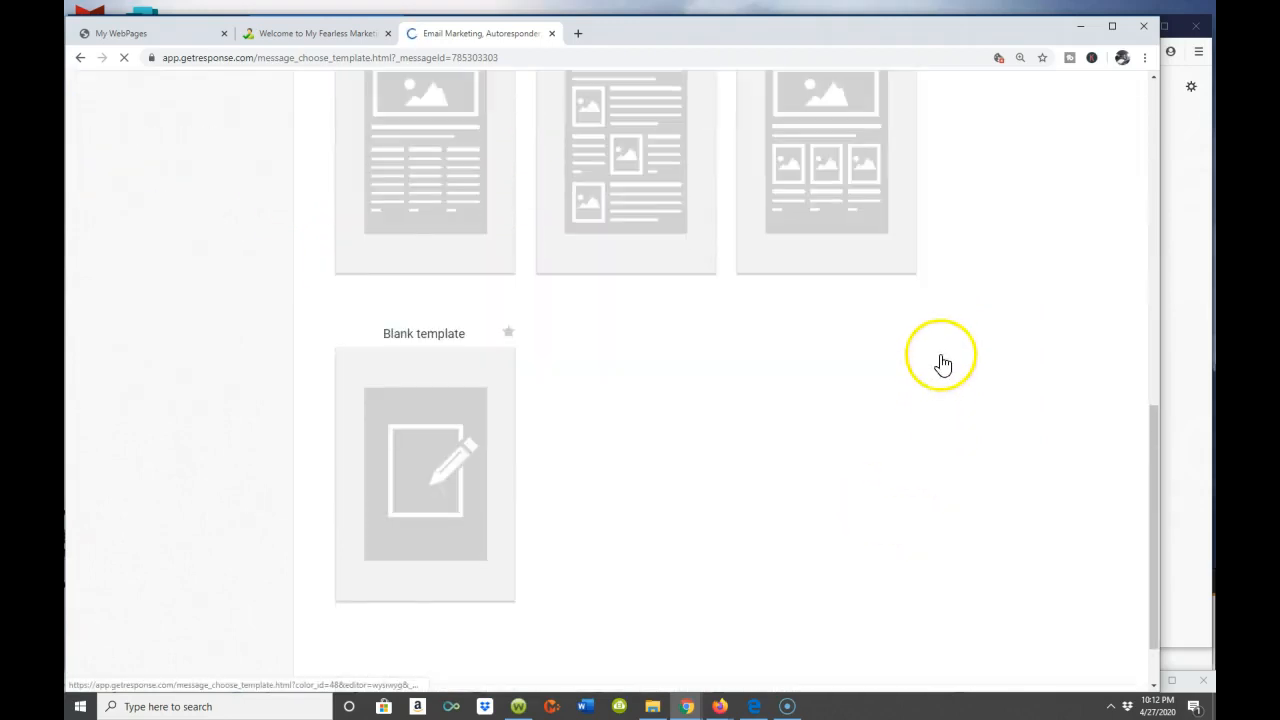
{"action": "scroll", "coordinate": [940, 363], "scroll_direction": "up", "scroll_amount": 2}
{"action": "scroll", "coordinate": [940, 363], "scroll_direction": "down", "scroll_amount": 2}
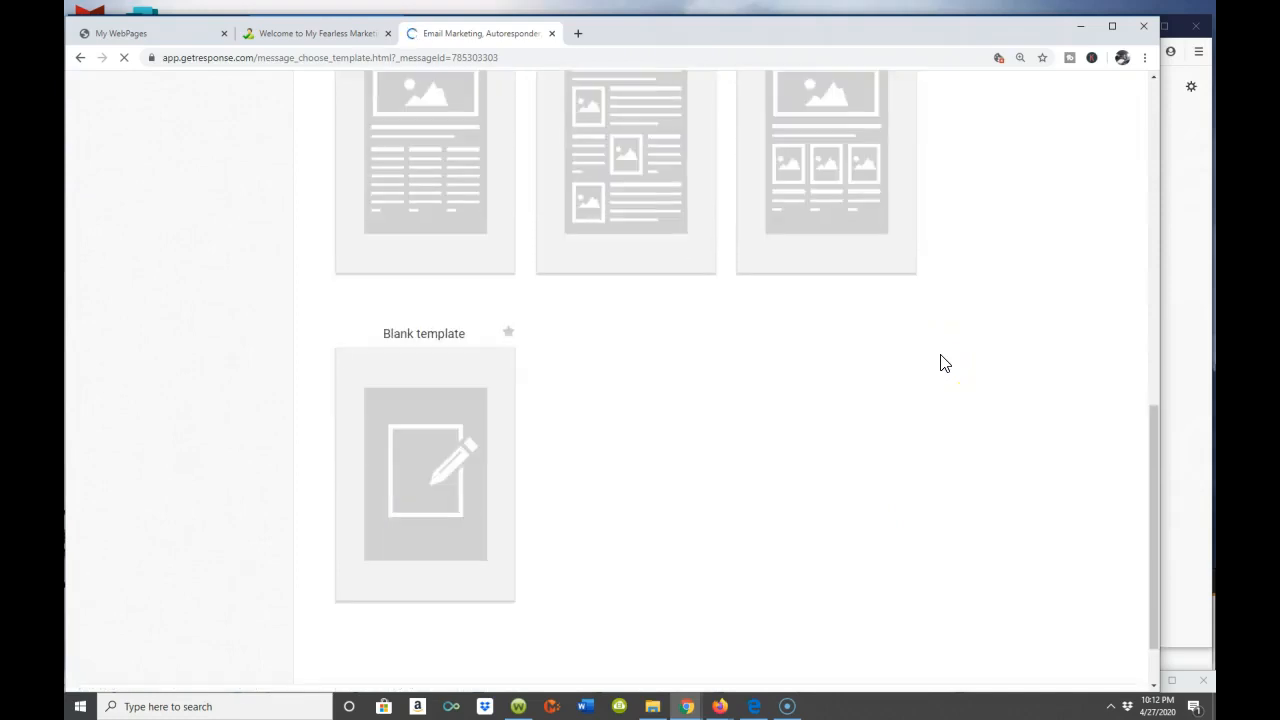
{"action": "mouse_move", "coordinate": [423, 480]}
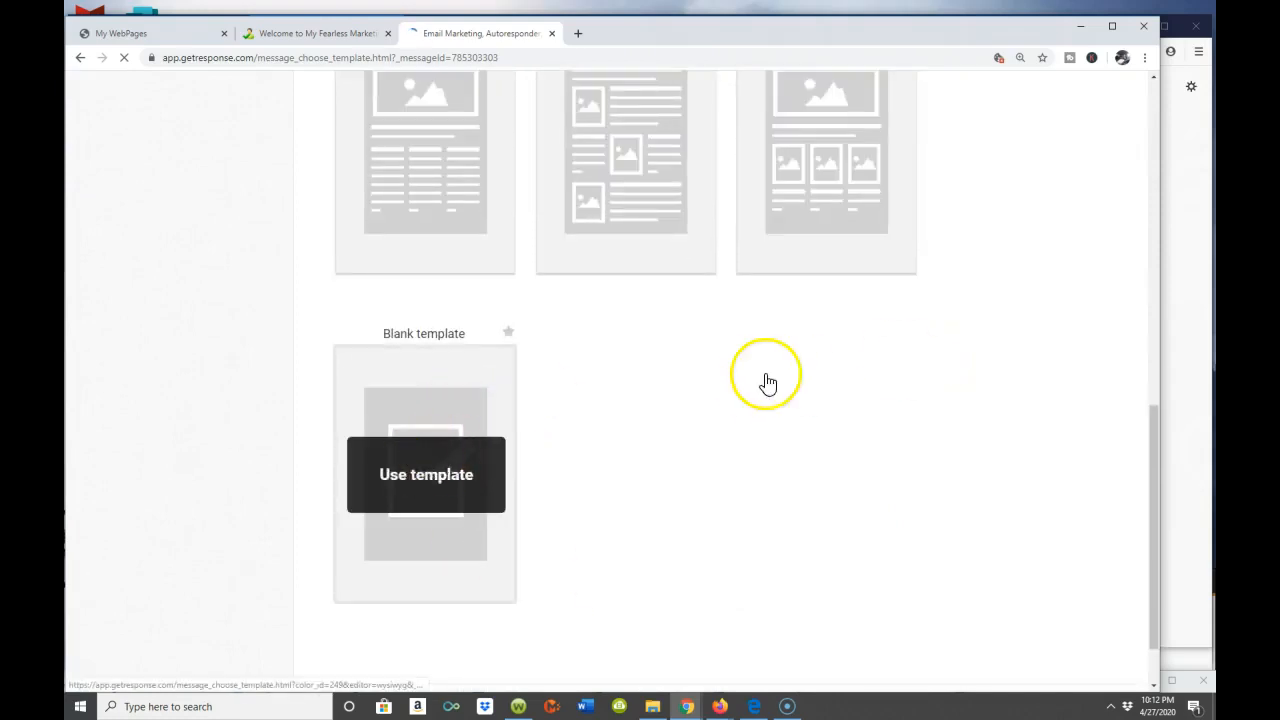
{"action": "scroll", "coordinate": [766, 366], "scroll_direction": "up", "scroll_amount": 5}
{"action": "scroll", "coordinate": [766, 344], "scroll_direction": "up", "scroll_amount": 4}
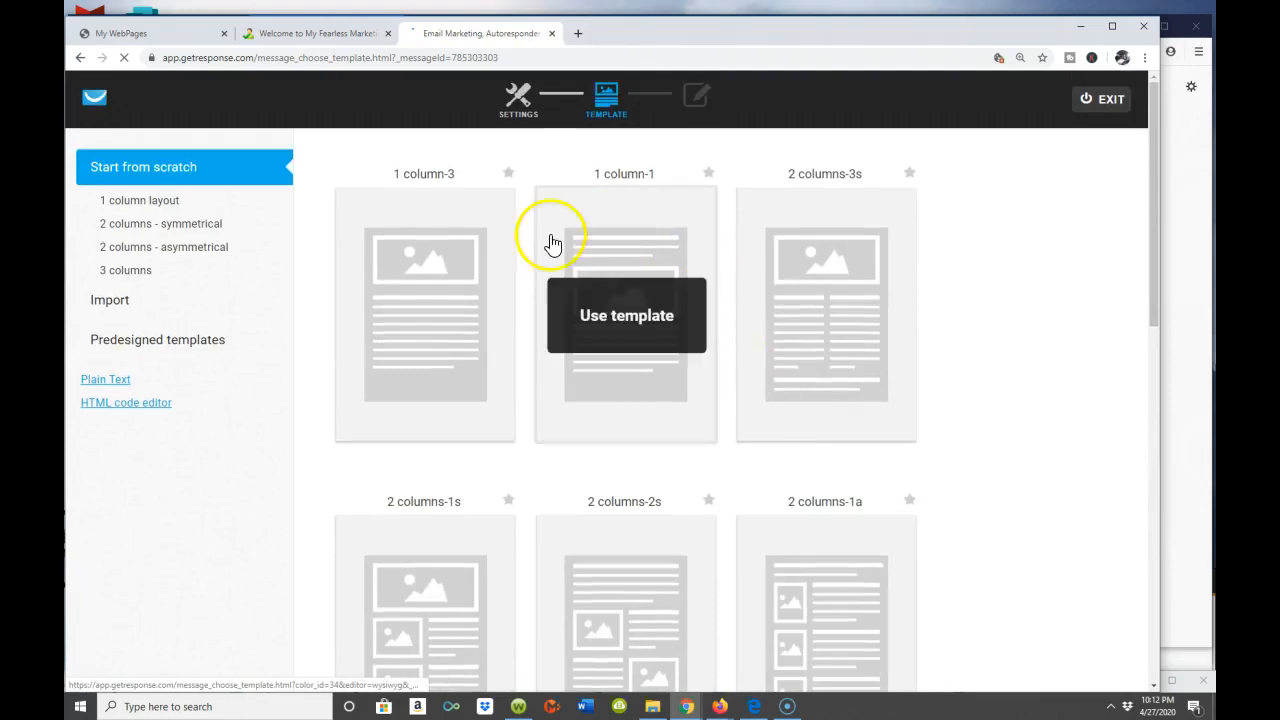
{"action": "scroll", "coordinate": [808, 440], "scroll_direction": "down", "scroll_amount": 8}
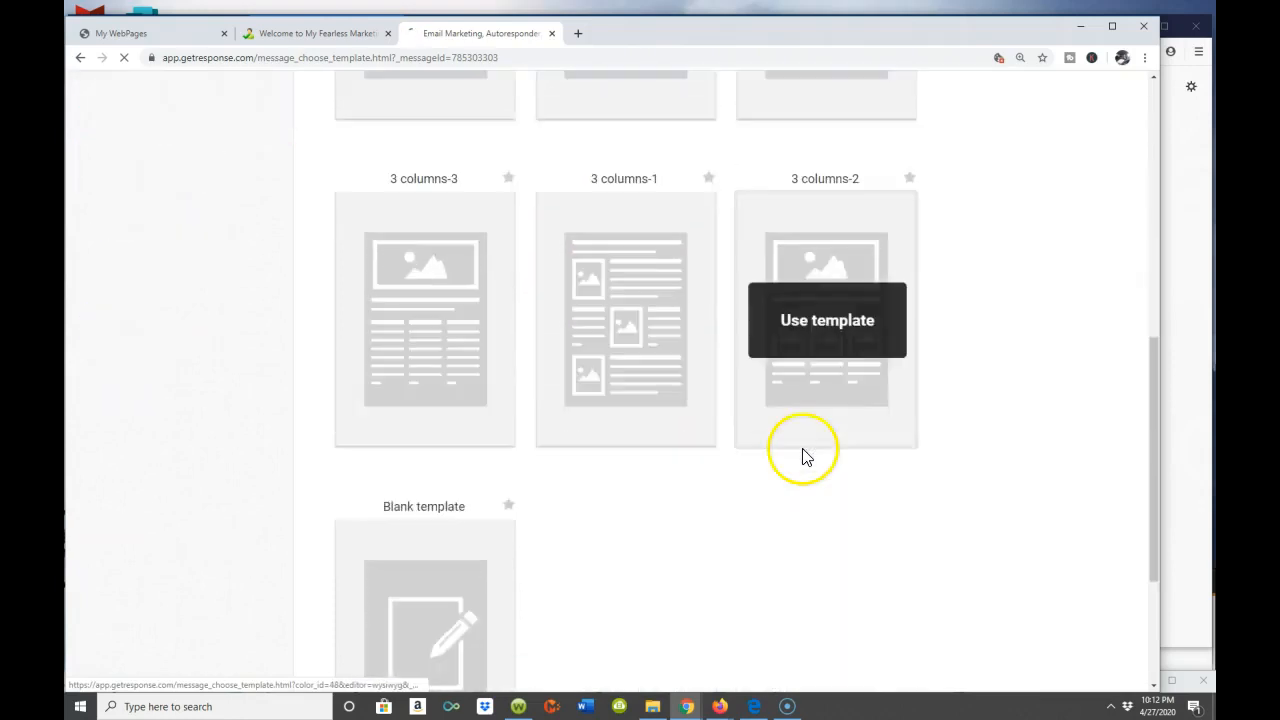
{"action": "mouse_move", "coordinate": [368, 408]}
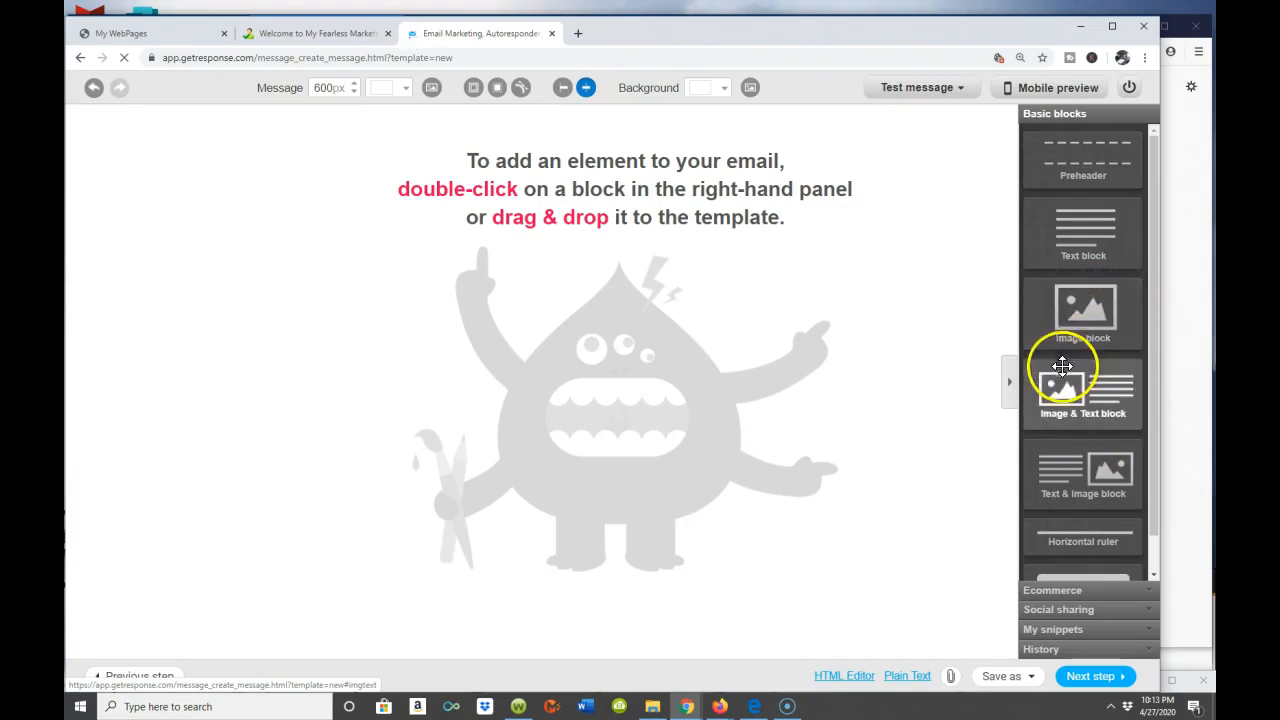
- Add a text block to the blank email and delete the duplicate block below it
{"action": "double_click", "coordinate": [1077, 238]}
{"action": "left_click_drag", "start_coordinate": [1077, 238], "coordinate": [660, 245]}
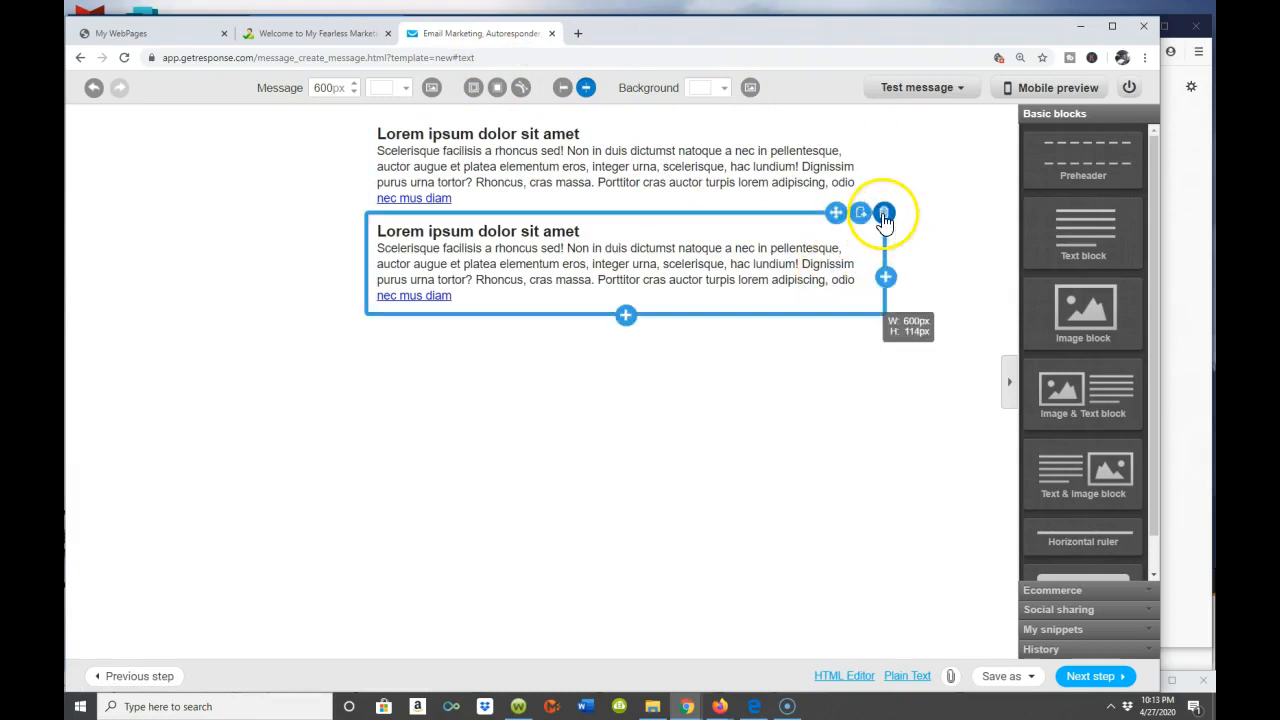
{"action": "left_click", "coordinate": [884, 214]}
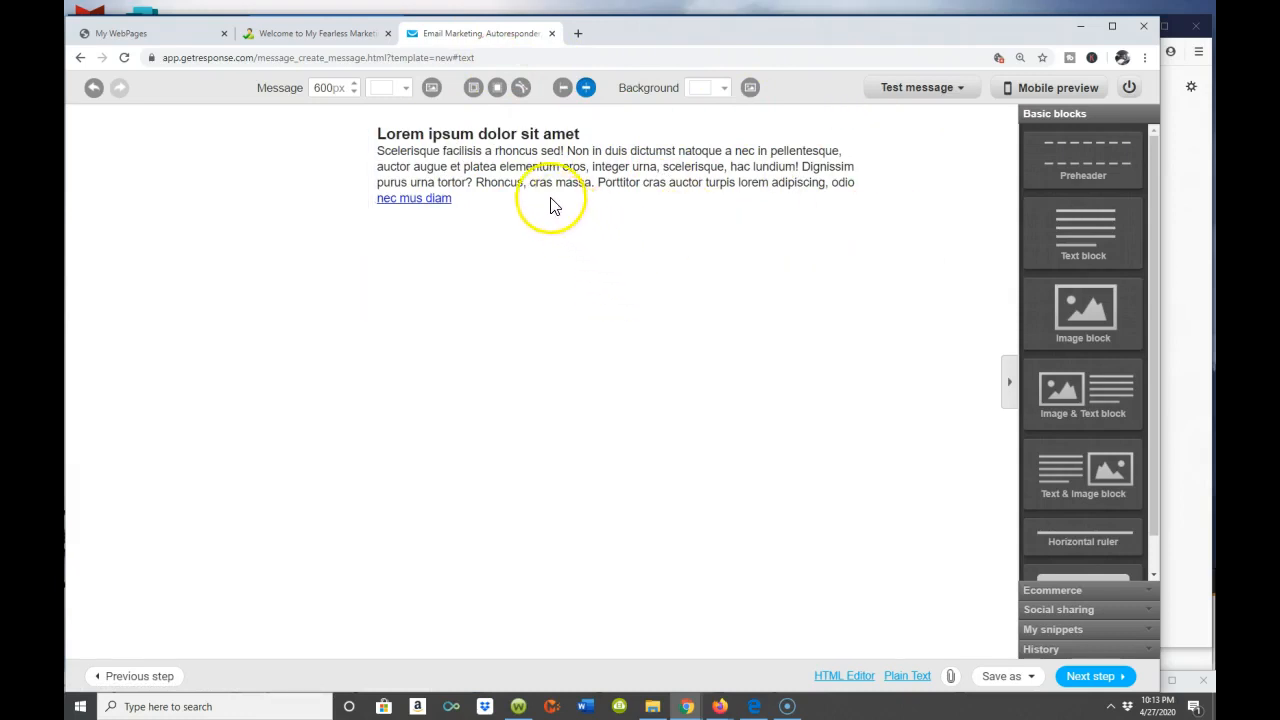
- Delete all the Lorem ipsum placeholder text from the text block, including the link and the heading
{"action": "left_click", "coordinate": [508, 198]}
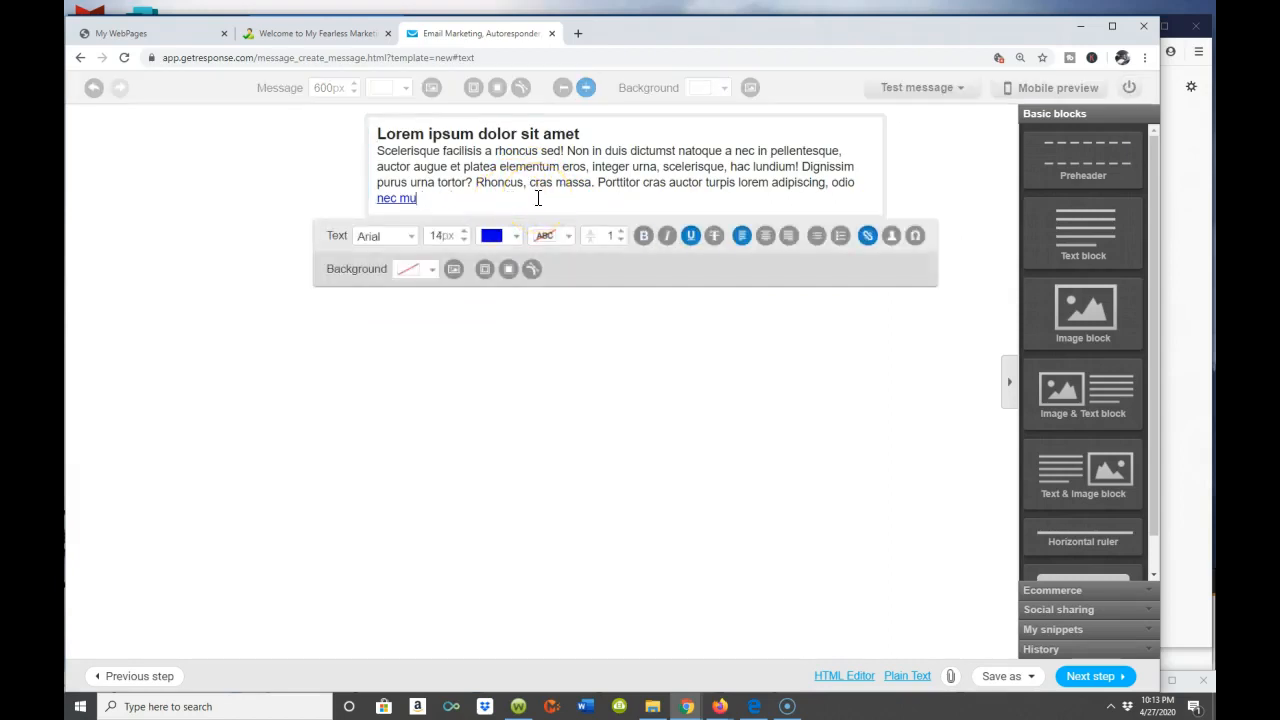
{"action": "key", "text": "BackSpace"}
{"action": "key", "text": "BackSpace"}
{"action": "key", "text": "BackSpace"}
{"action": "key", "text": "BackSpace"}
{"action": "key", "text": "BackSpace"}
{"action": "key", "text": "BackSpace"}
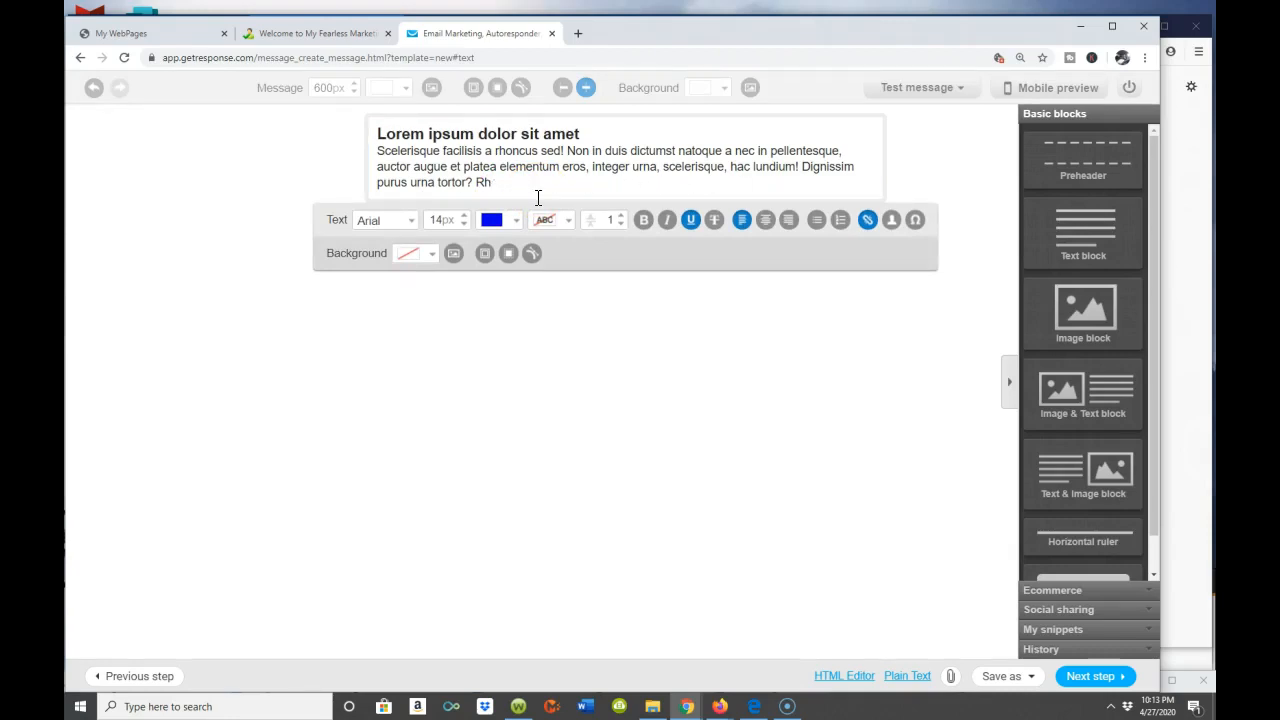
{"action": "key", "text": "BackSpace"}
{"action": "key", "text": "BackSpace"}
{"action": "key", "text": "BackSpace"}
{"action": "key", "text": "BackSpace"}
{"action": "key", "text": "BackSpace"}
{"action": "key", "text": "BackSpace"}
{"action": "key", "text": "BackSpace"}
{"action": "key", "text": "BackSpace"}
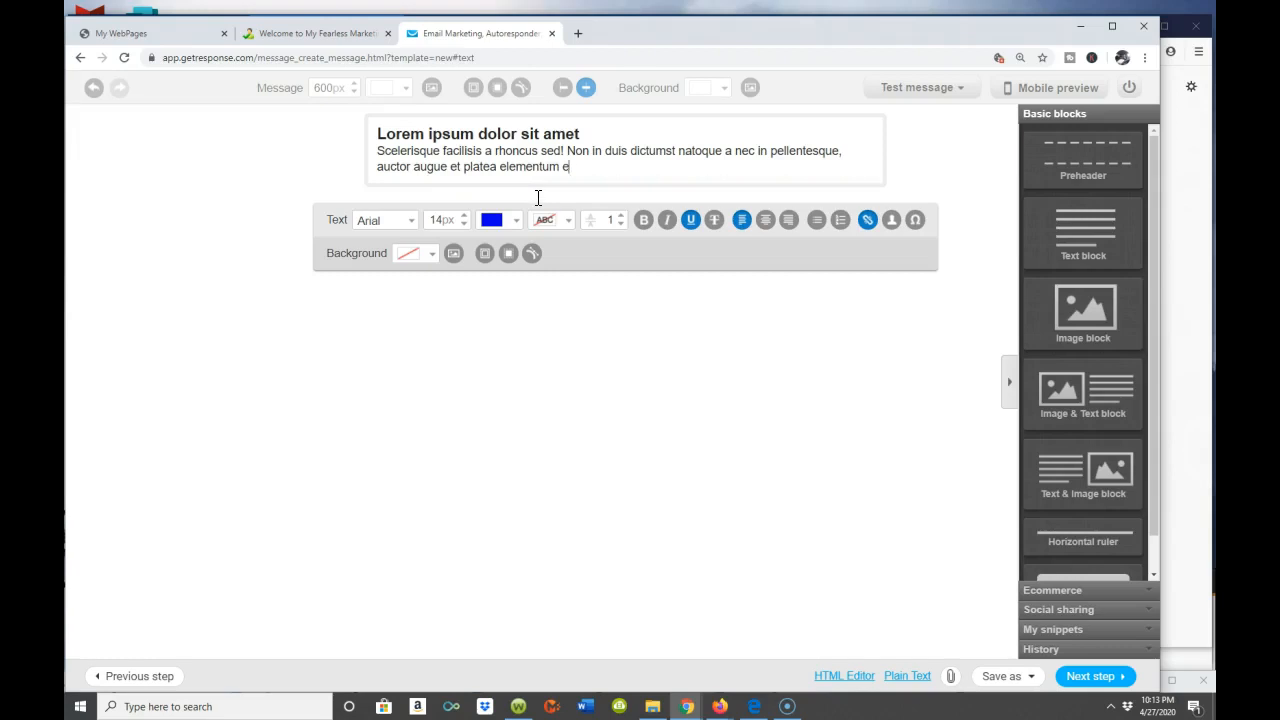
{"action": "key", "text": "BackSpace"}
{"action": "key", "text": "BackSpace"}
{"action": "key", "text": "BackSpace"}
{"action": "key", "text": "BackSpace"}
{"action": "key", "text": "BackSpace"}
{"action": "key", "text": "BackSpace"}
{"action": "key", "text": "BackSpace"}
{"action": "key", "text": "BackSpace"}
{"action": "type", "text": "."}
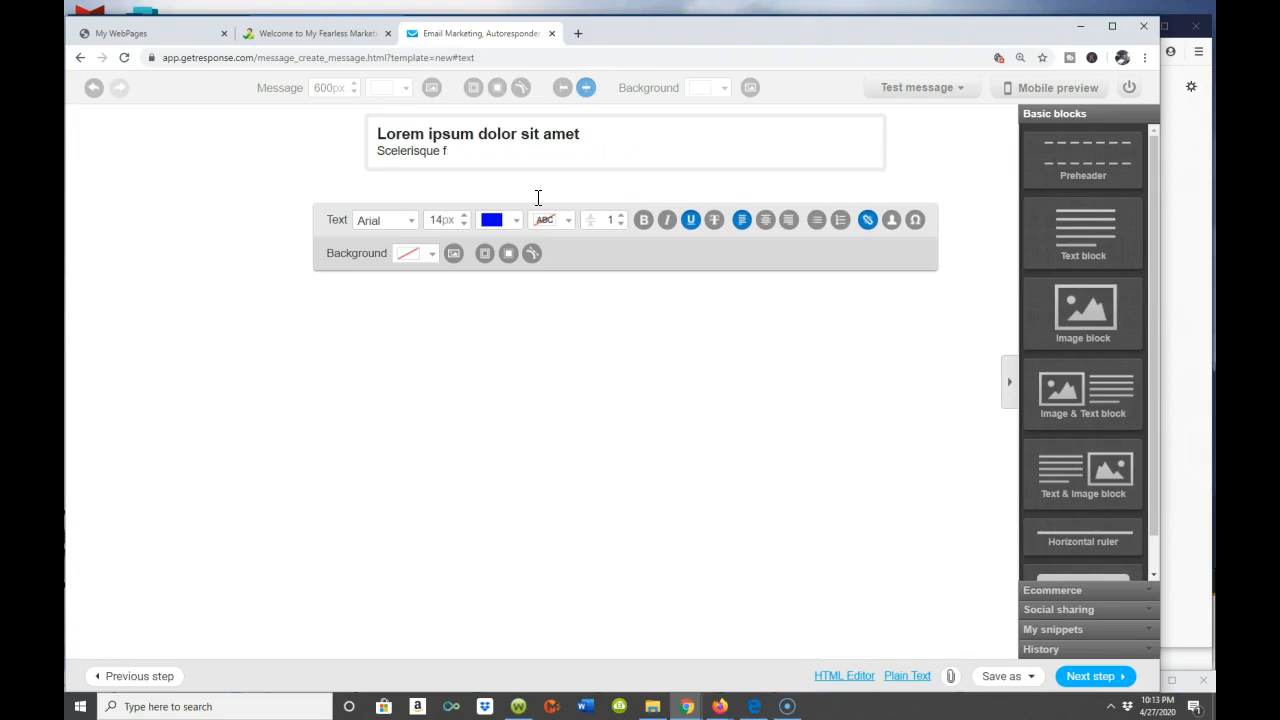
{"action": "key", "text": "BackSpace"}
{"action": "key", "text": "BackSpace"}
{"action": "key", "text": "BackSpace"}
{"action": "key", "text": "BackSpace"}
{"action": "key", "text": "BackSpace"}
{"action": "key", "text": "BackSpace"}
{"action": "key", "text": "BackSpace"}
{"action": "key", "text": "BackSpace"}
{"action": "key", "text": "BackSpace"}
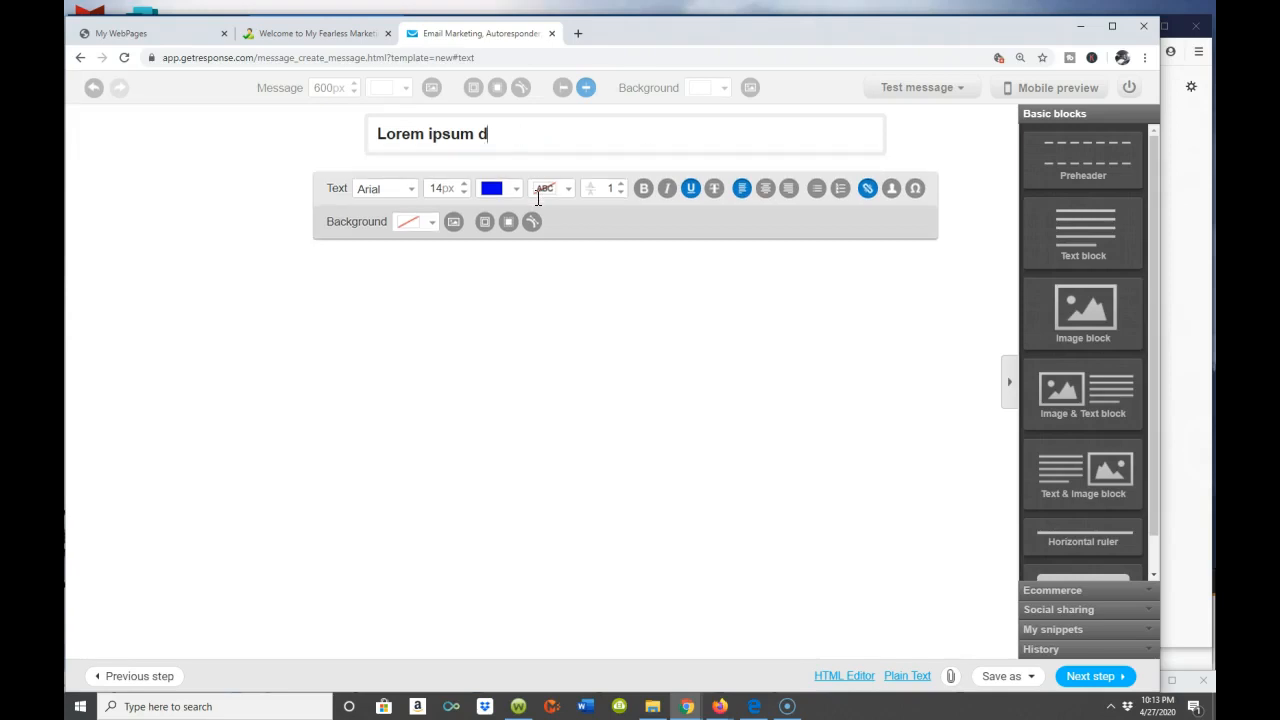
{"action": "key", "text": "BackSpace"}
{"action": "key", "text": "BackSpace"}
{"action": "key", "text": "BackSpace"}
{"action": "key", "text": "BackSpace"}
{"action": "key", "text": "BackSpace"}
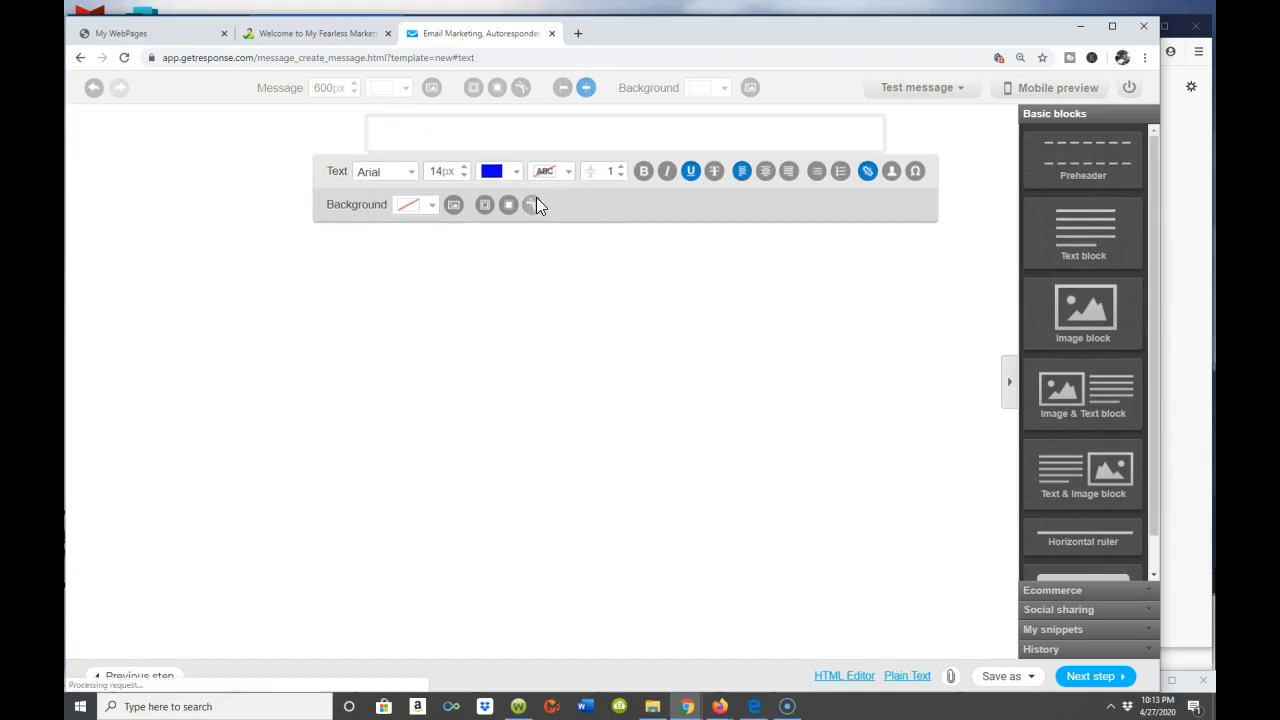
- Enter the heading "Thanks For Opting in To My Work from Hoe Newsletter" in the text block
{"action": "type", "text": "T"}
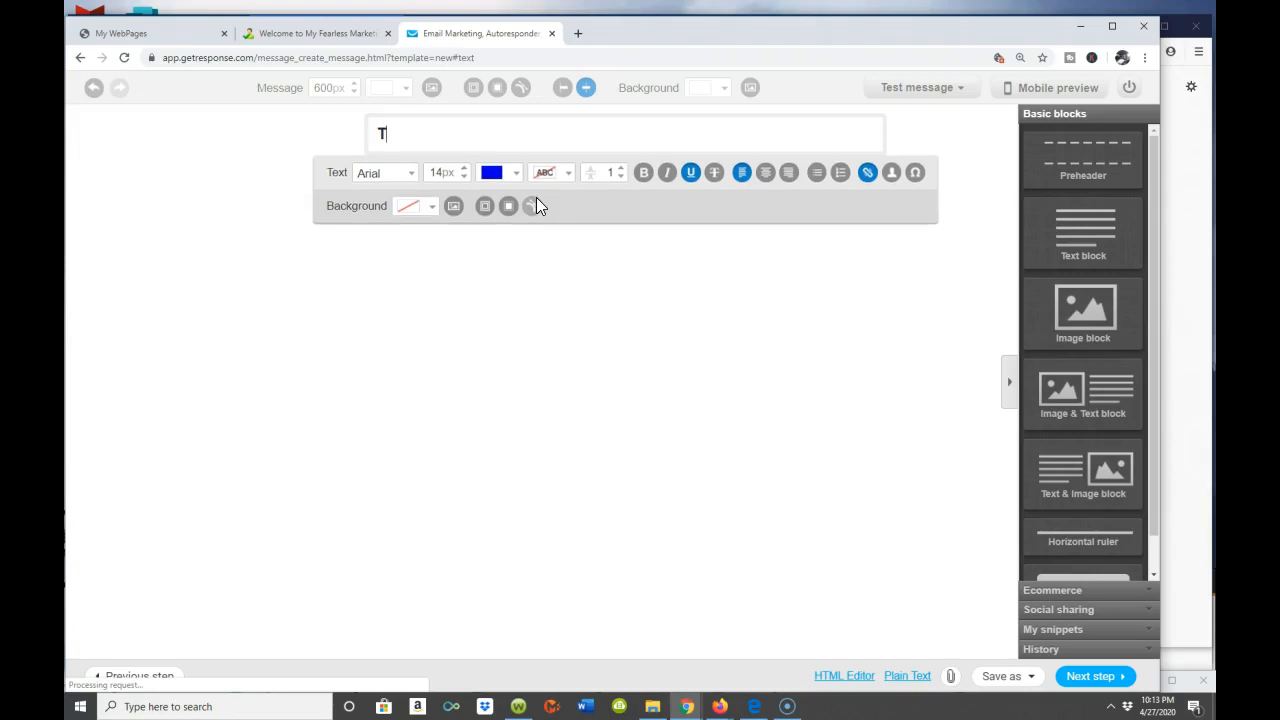
{"action": "type", "text": "hanks For Opting in To My Work from Hoe Neslttere"}
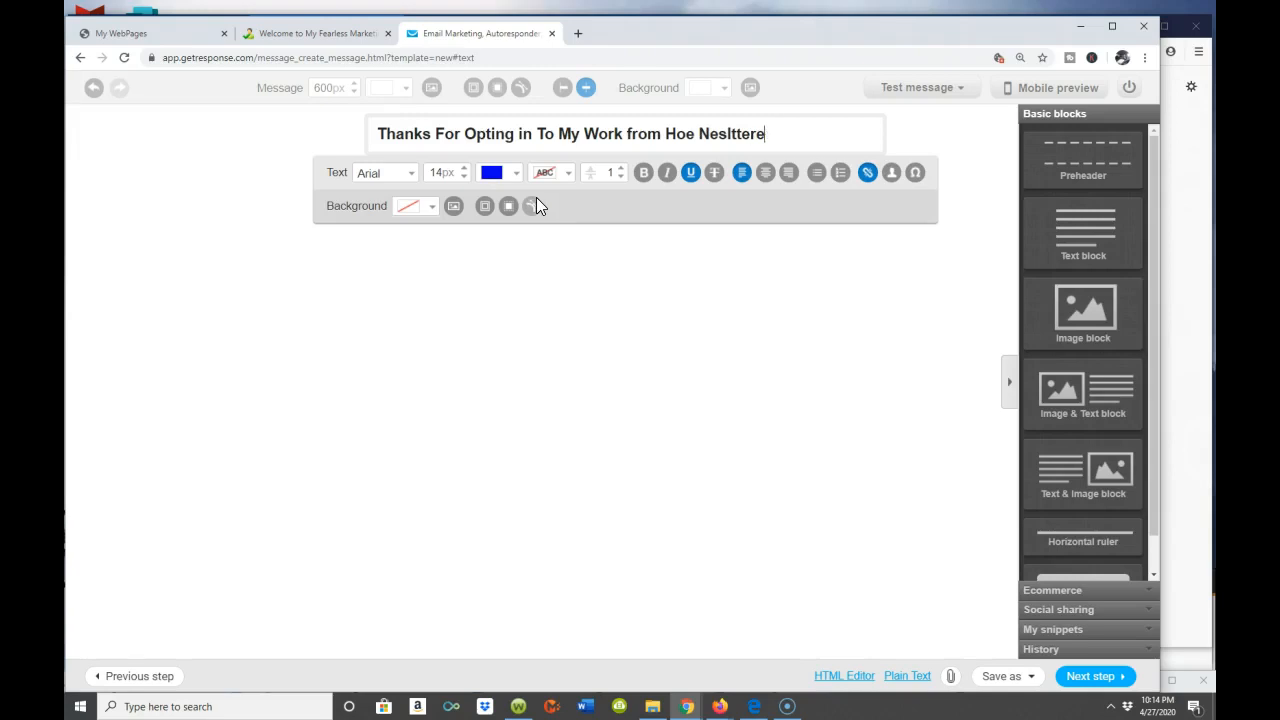
{"action": "key", "text": "BackSpace"}
{"action": "key", "text": "BackSpace"}
{"action": "key", "text": "BackSpace"}
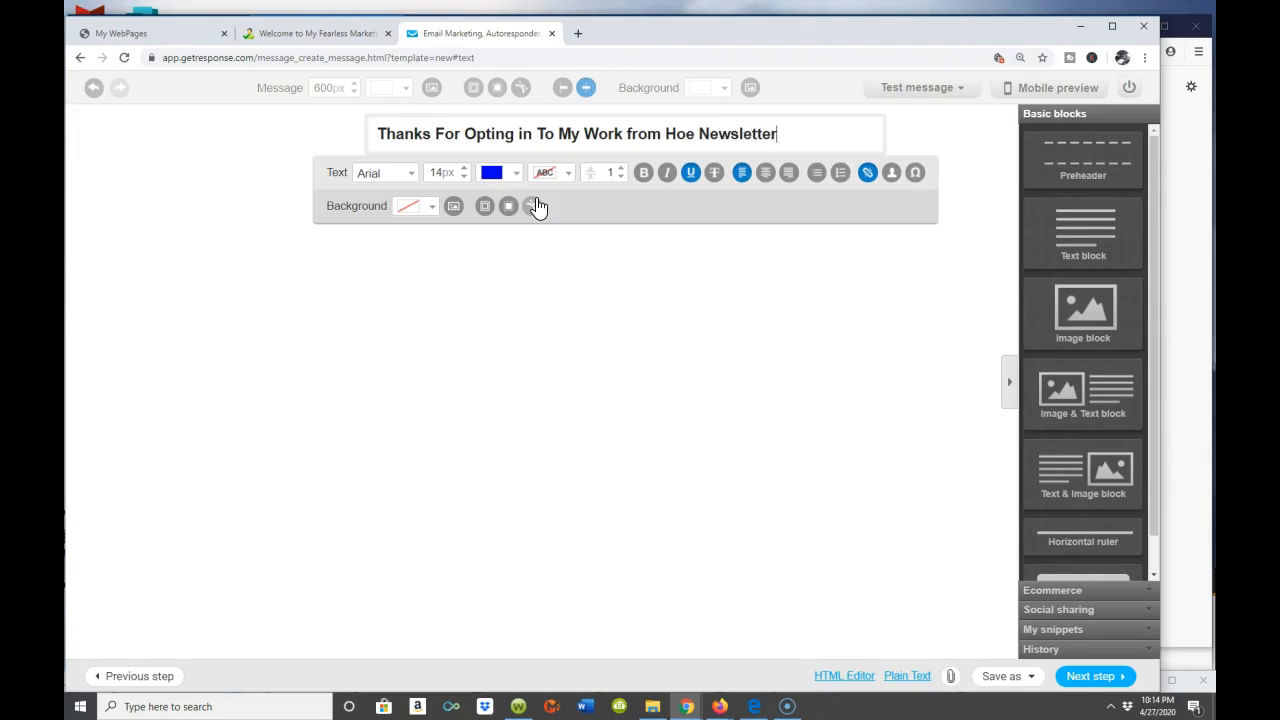
- Remove the bold from the heading and correct it to "Thanks For Opting in To My Work from Home Newsletter!!"
{"action": "left_click", "coordinate": [477, 133]}
{"action": "triple_click", "coordinate": [477, 133]}
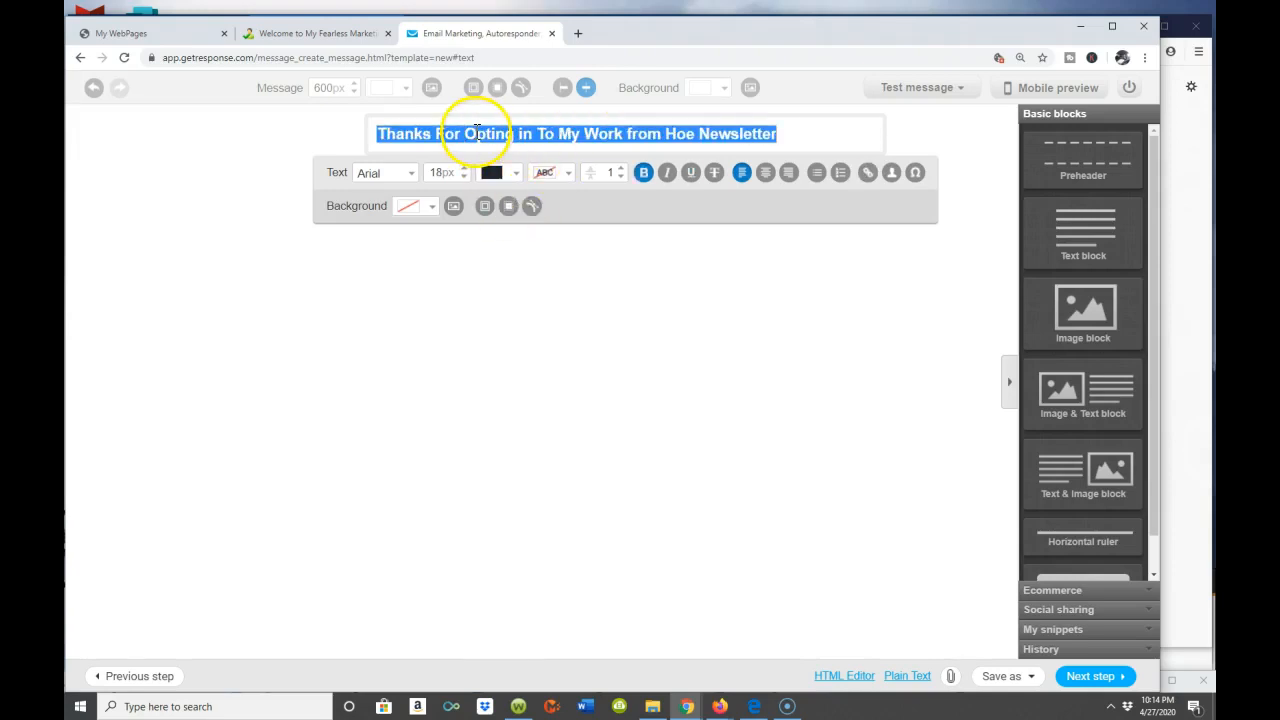
{"action": "left_click", "coordinate": [645, 173]}
{"action": "left_click", "coordinate": [607, 133]}
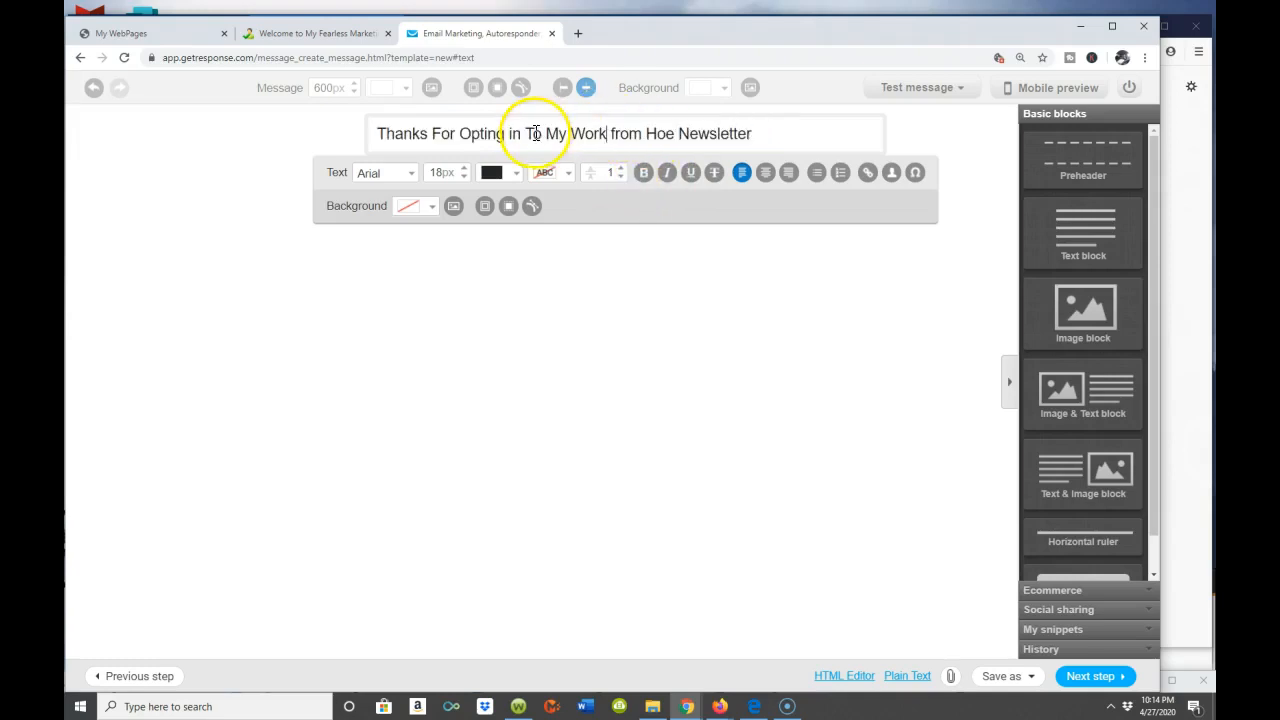
{"action": "left_click", "coordinate": [665, 133]}
{"action": "type", "text": "m"}
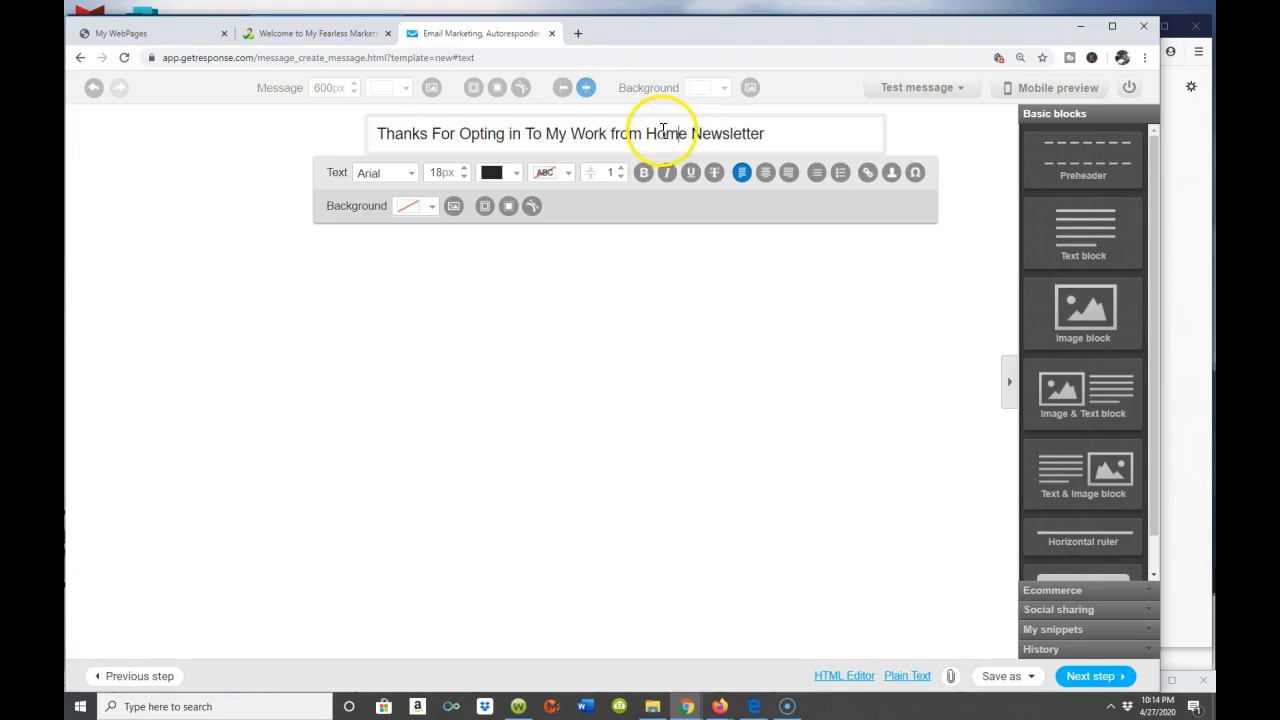
{"action": "left_click", "coordinate": [781, 135]}
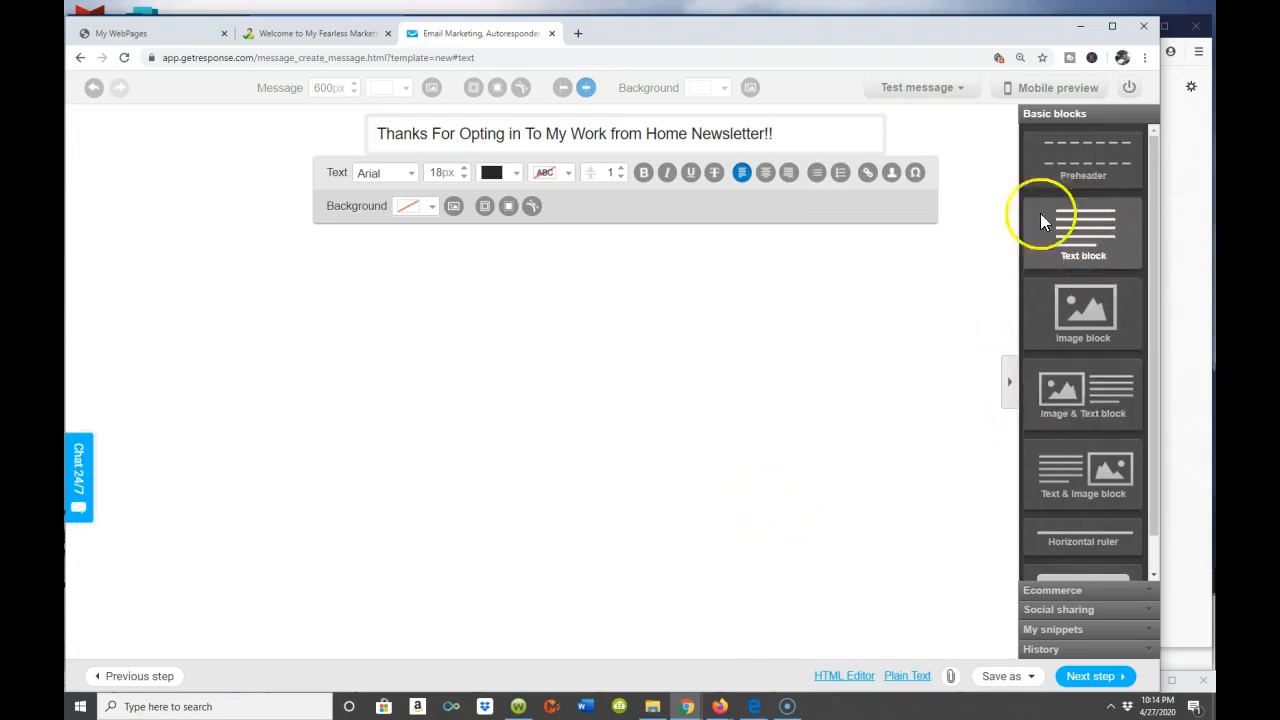
- Add two image blocks below the heading text block
{"action": "left_click", "coordinate": [1077, 314]}
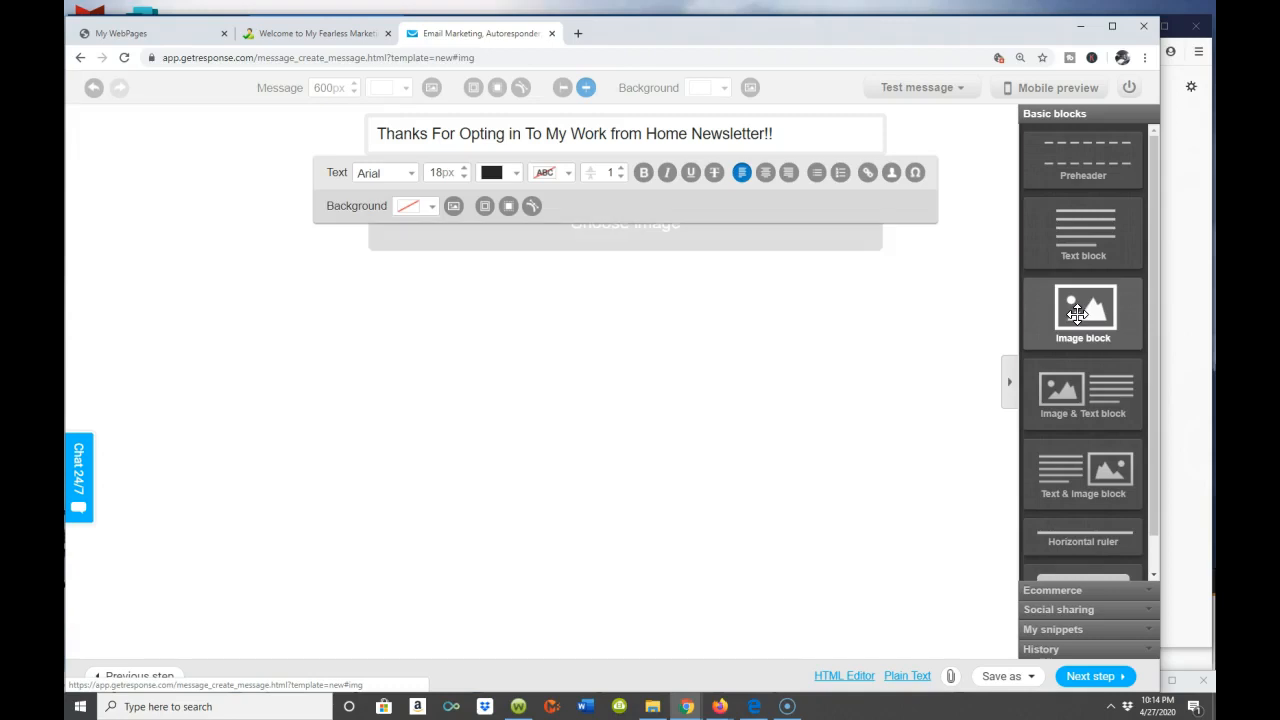
{"action": "left_click", "coordinate": [1077, 314]}
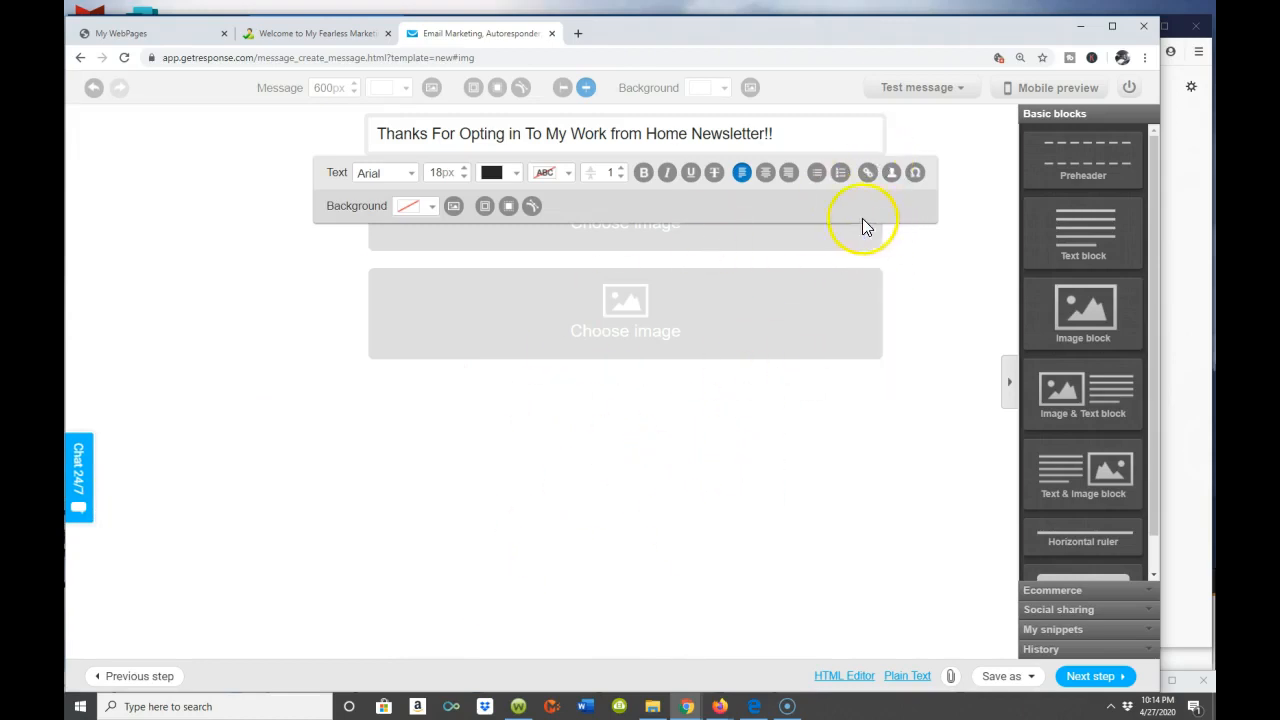
{"action": "left_click", "coordinate": [803, 133]}
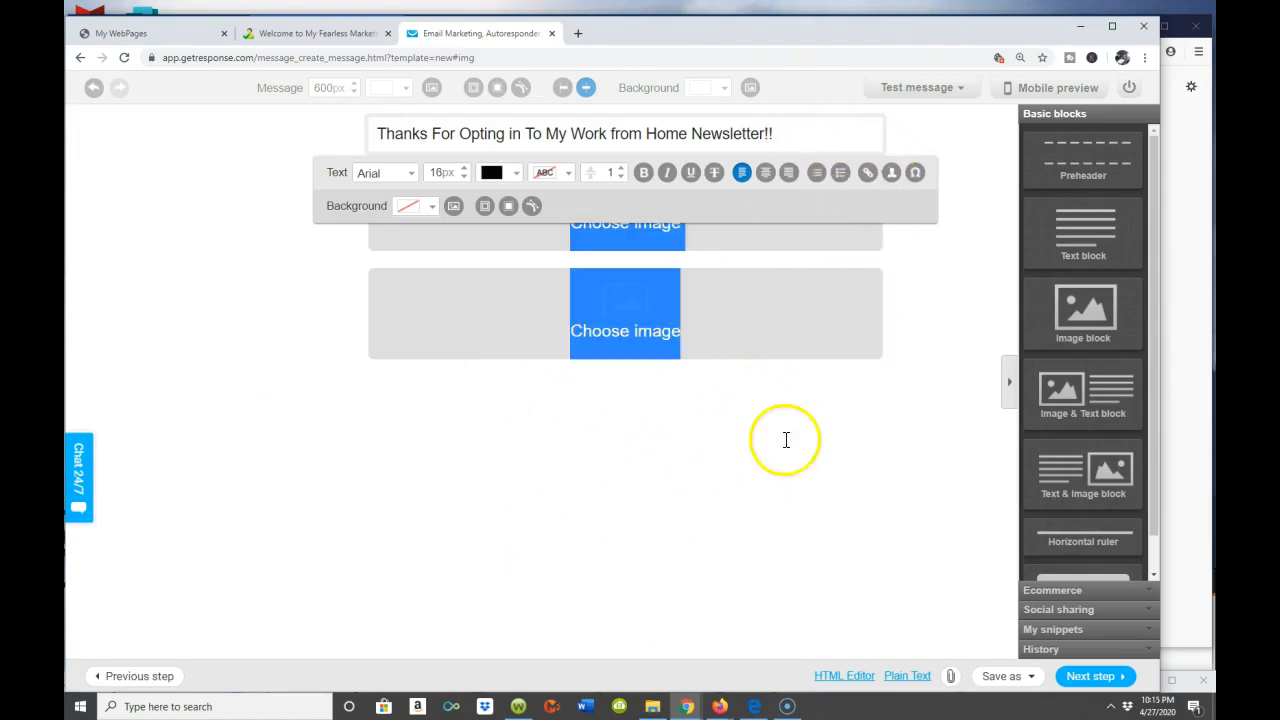
{"action": "left_click", "coordinate": [779, 486]}
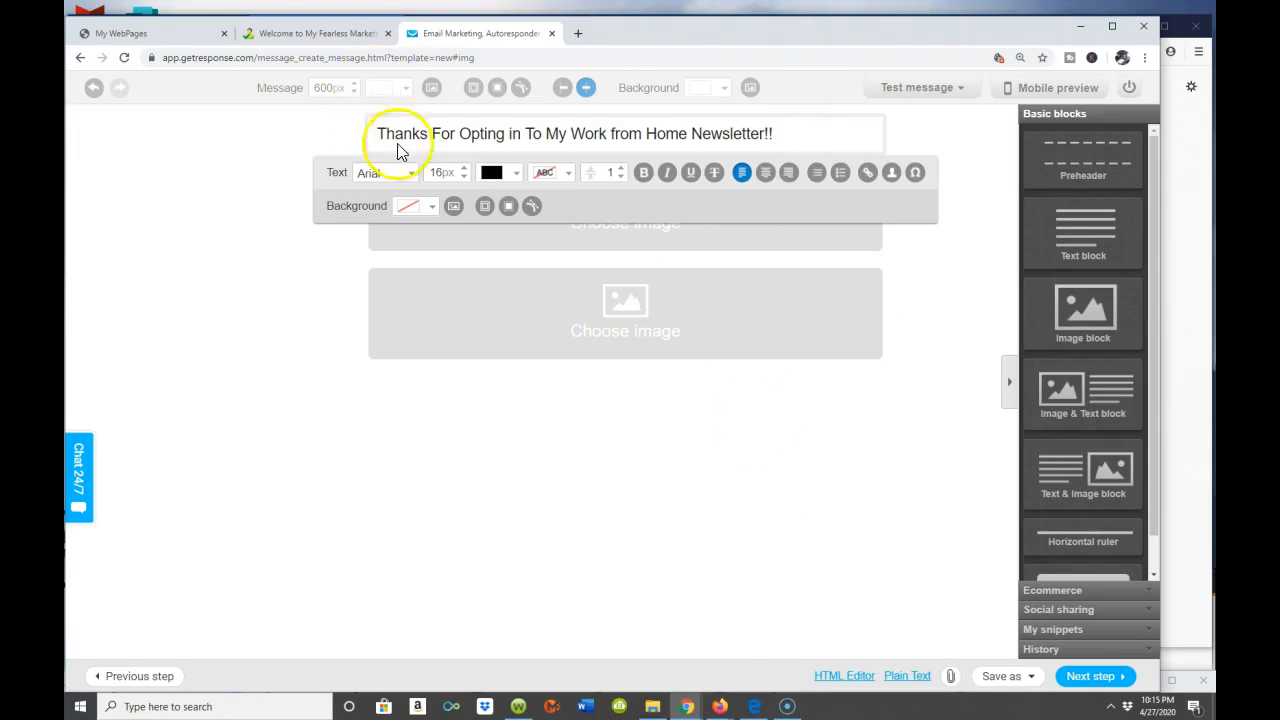
{"action": "left_click", "coordinate": [668, 362]}
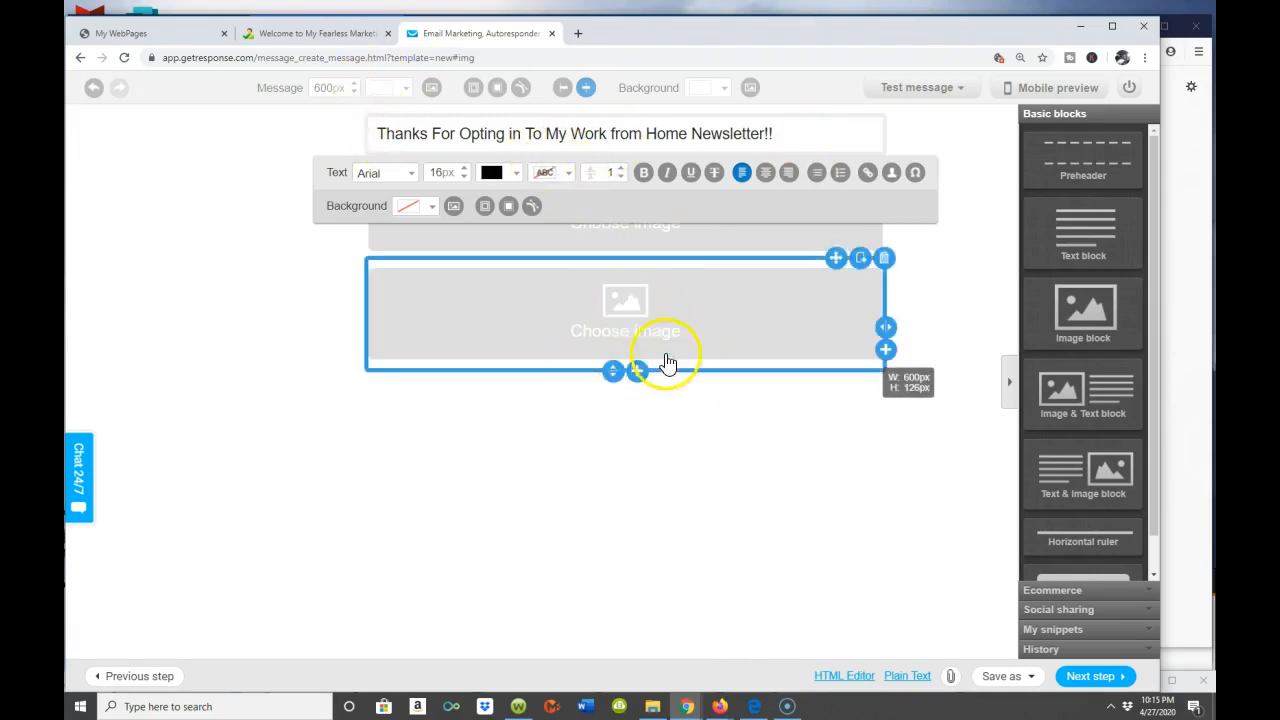
- Open the image library for the lower image block and look through the stored pictures for a suitable one
{"action": "left_click", "coordinate": [627, 312]}
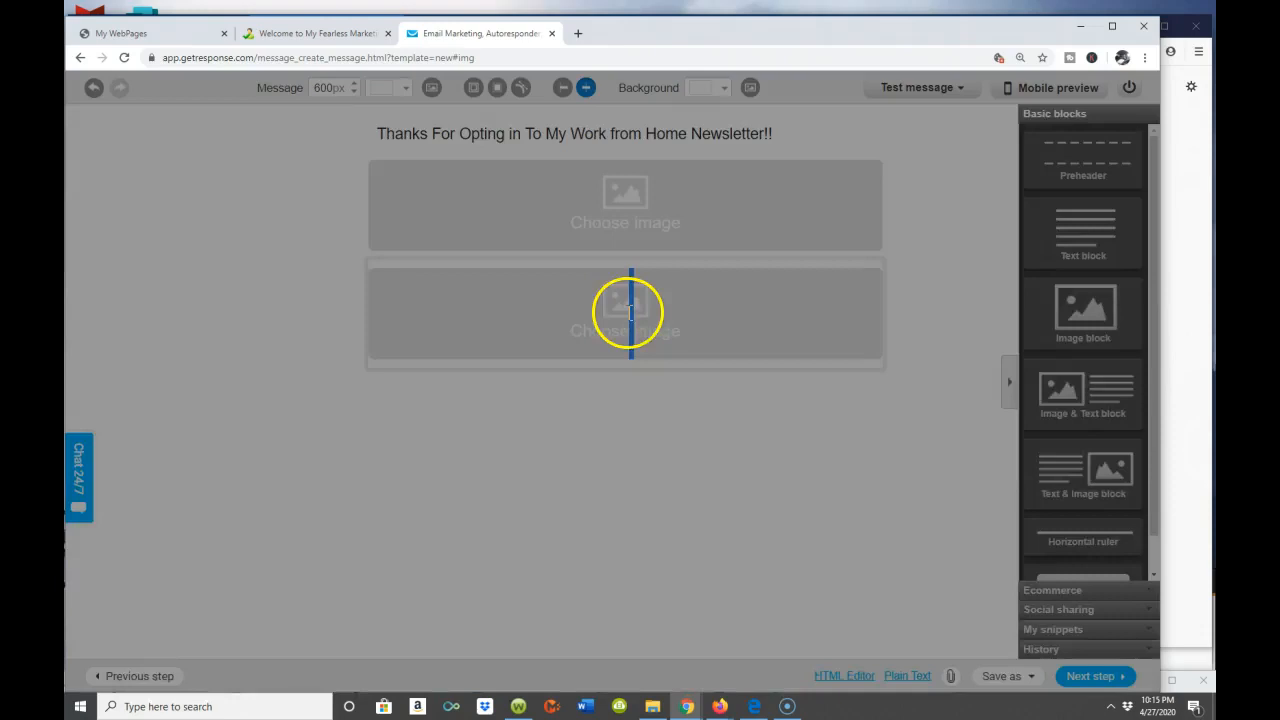
{"action": "scroll", "coordinate": [620, 330], "scroll_direction": "down", "scroll_amount": 10}
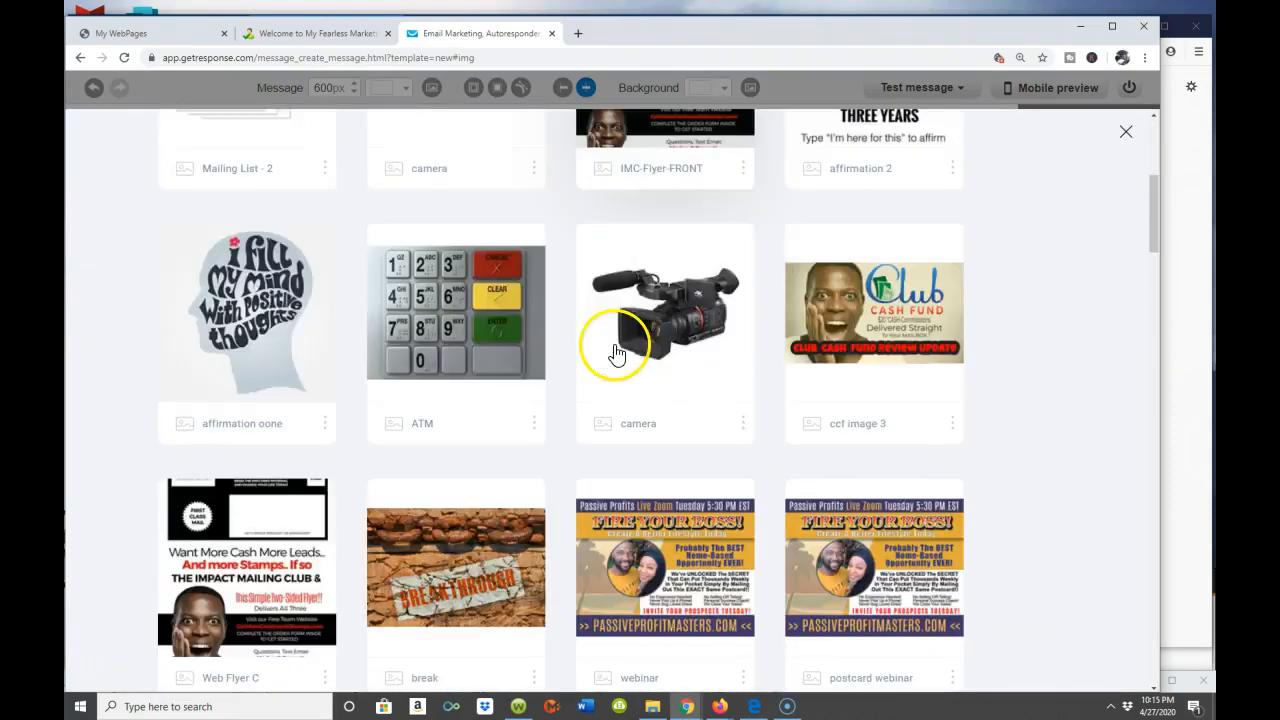
{"action": "scroll", "coordinate": [712, 390], "scroll_direction": "down", "scroll_amount": 7}
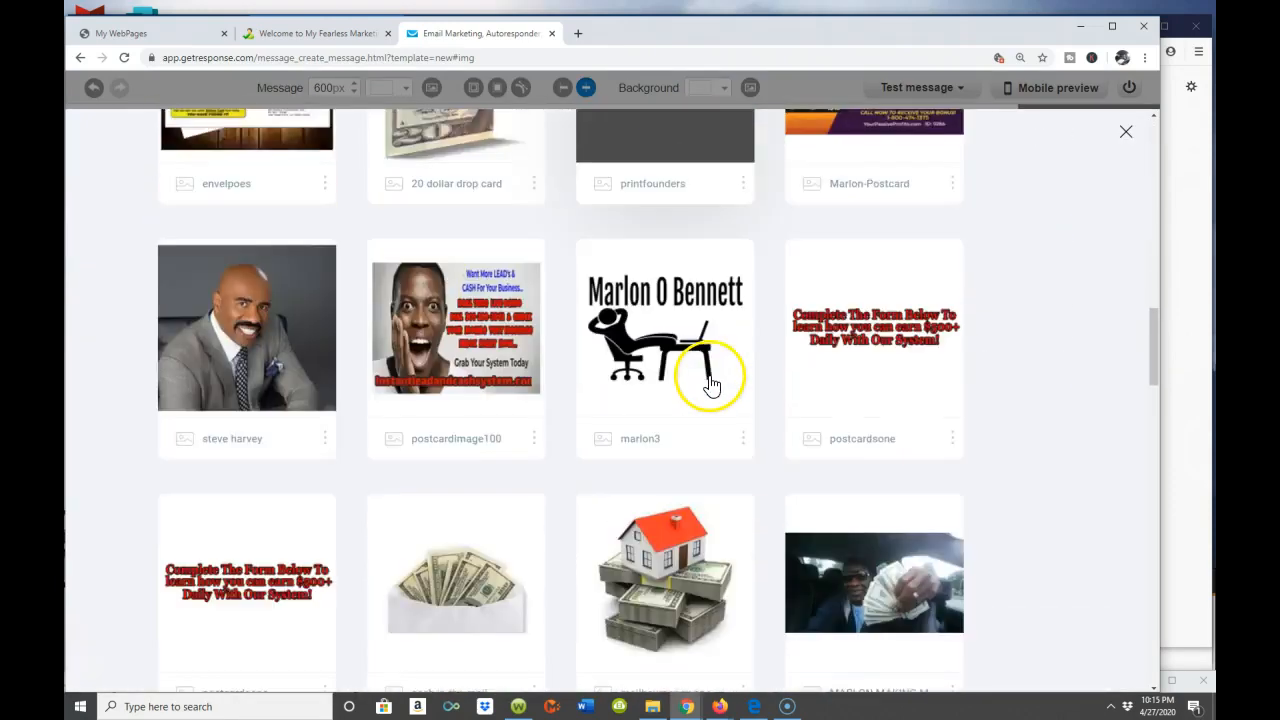
{"action": "scroll", "coordinate": [712, 385], "scroll_direction": "down", "scroll_amount": 2}
{"action": "scroll", "coordinate": [712, 385], "scroll_direction": "up", "scroll_amount": 10}
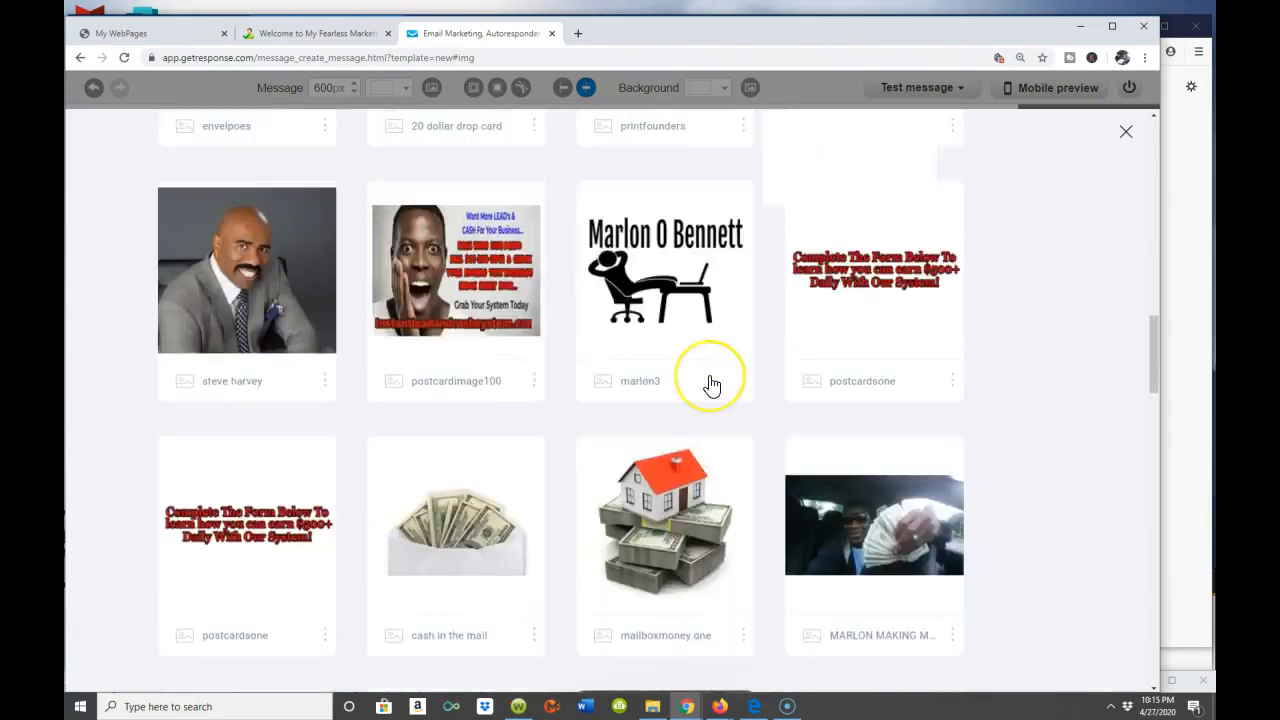
{"action": "scroll", "coordinate": [712, 385], "scroll_direction": "down", "scroll_amount": 14}
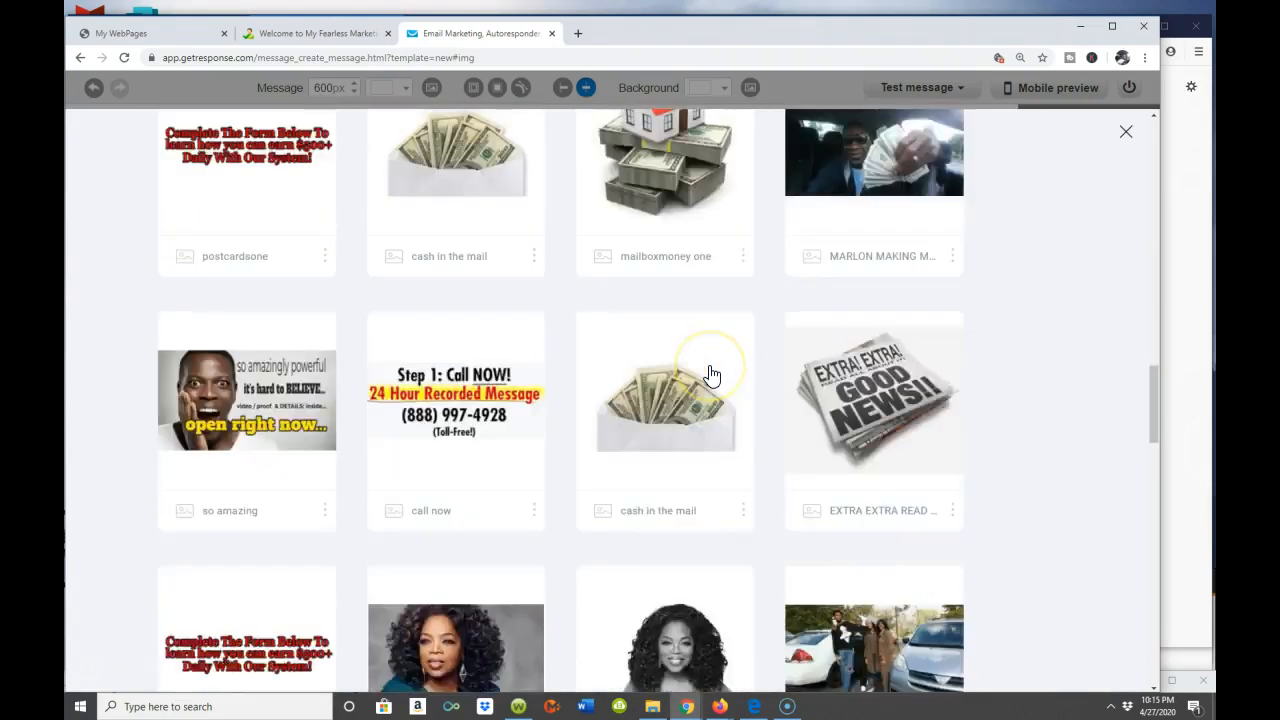
{"action": "scroll", "coordinate": [712, 375], "scroll_direction": "down", "scroll_amount": 4}
{"action": "scroll", "coordinate": [705, 300], "scroll_direction": "up", "scroll_amount": 4}
{"action": "scroll", "coordinate": [330, 330], "scroll_direction": "up", "scroll_amount": 8}
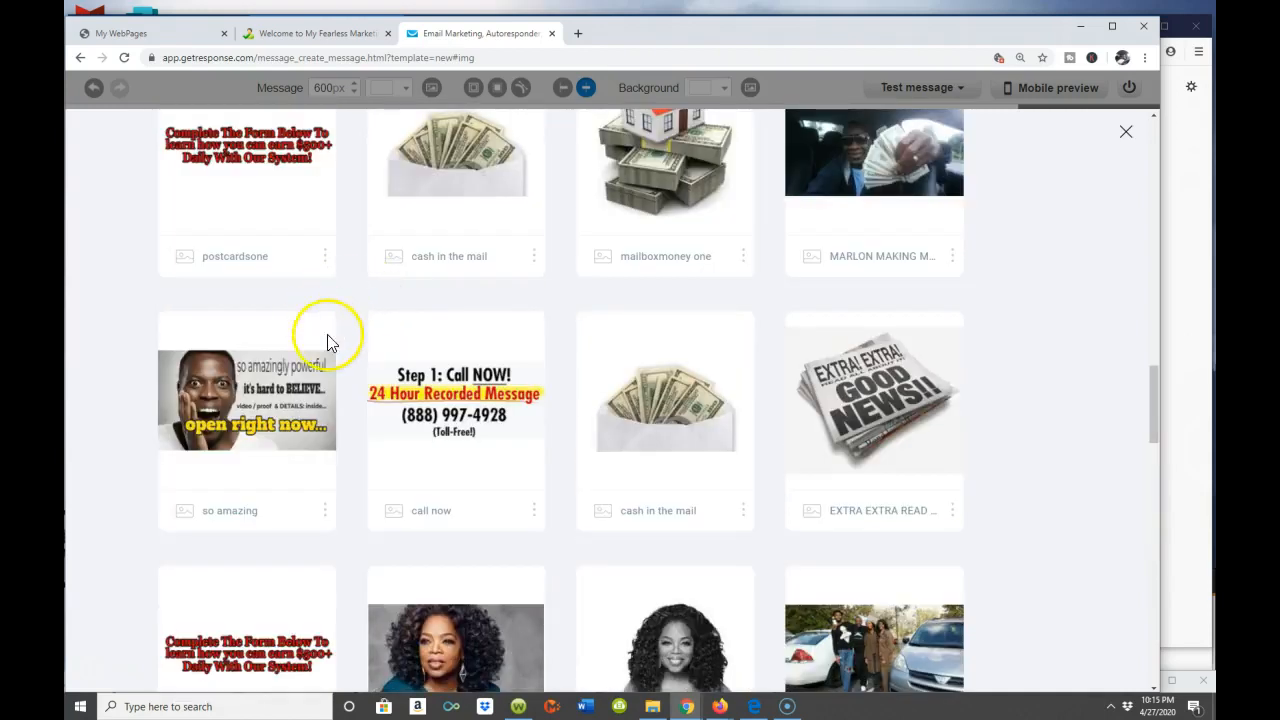
{"action": "left_click", "coordinate": [743, 256]}
{"action": "left_click_drag", "start_coordinate": [1154, 428], "coordinate": [1172, 294]}
{"action": "scroll", "coordinate": [1149, 206], "scroll_direction": "up", "scroll_amount": 1}
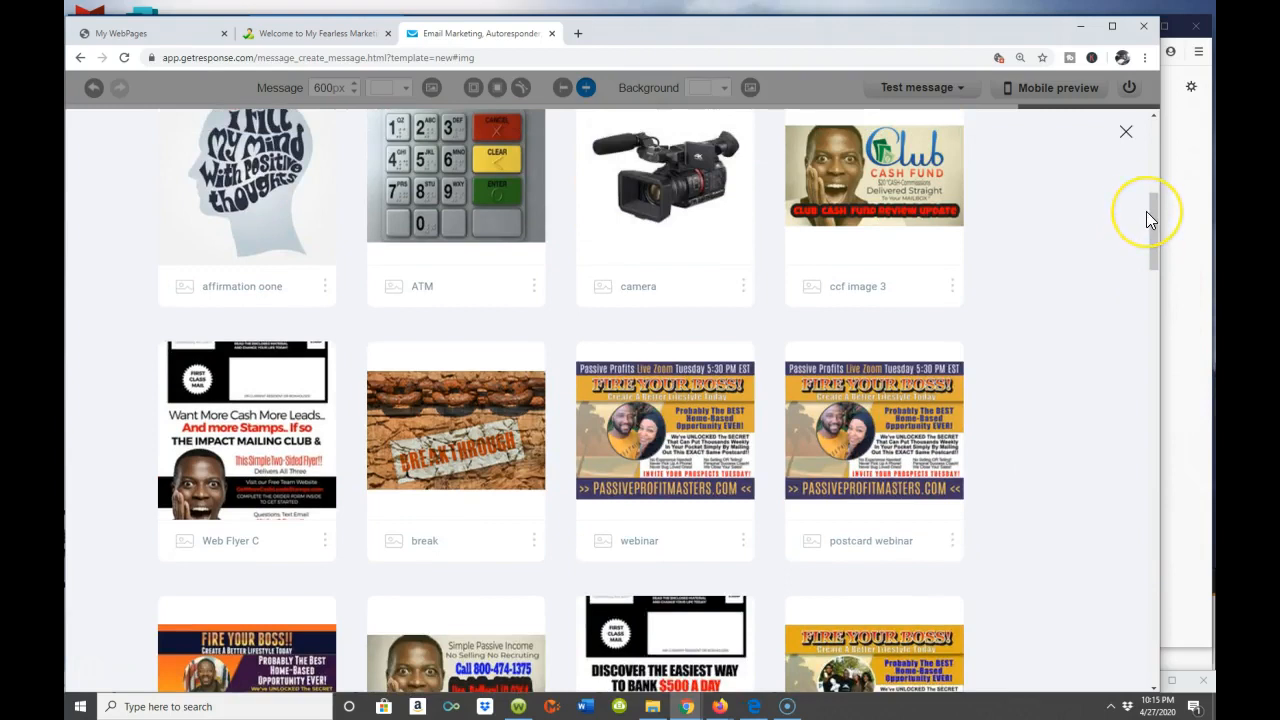
{"action": "scroll", "coordinate": [1147, 213], "scroll_direction": "up", "scroll_amount": 4}
{"action": "scroll", "coordinate": [1147, 212], "scroll_direction": "up", "scroll_amount": 3}
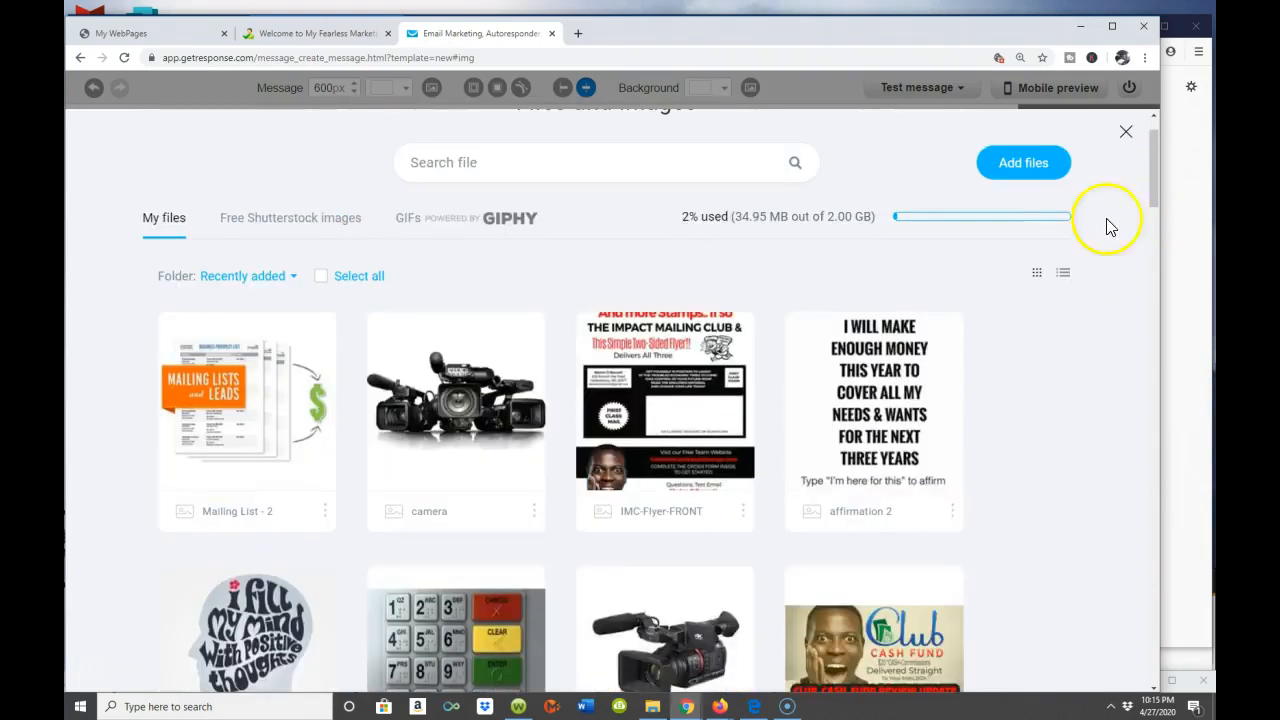
{"action": "scroll", "coordinate": [1043, 223], "scroll_direction": "up", "scroll_amount": 1}
{"action": "scroll", "coordinate": [676, 322], "scroll_direction": "down", "scroll_amount": 2}
{"action": "scroll", "coordinate": [700, 500], "scroll_direction": "down", "scroll_amount": 3}
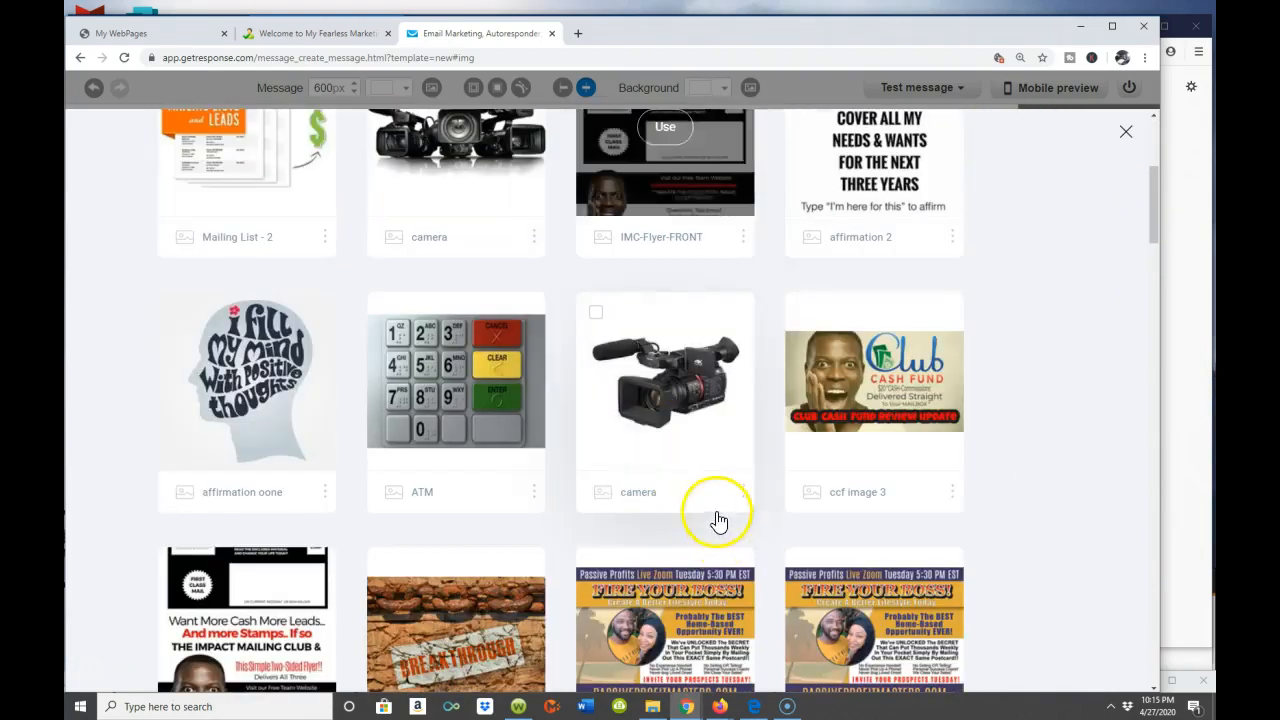
{"action": "scroll", "coordinate": [685, 493], "scroll_direction": "down", "scroll_amount": 5}
{"action": "scroll", "coordinate": [683, 489], "scroll_direction": "down", "scroll_amount": 4}
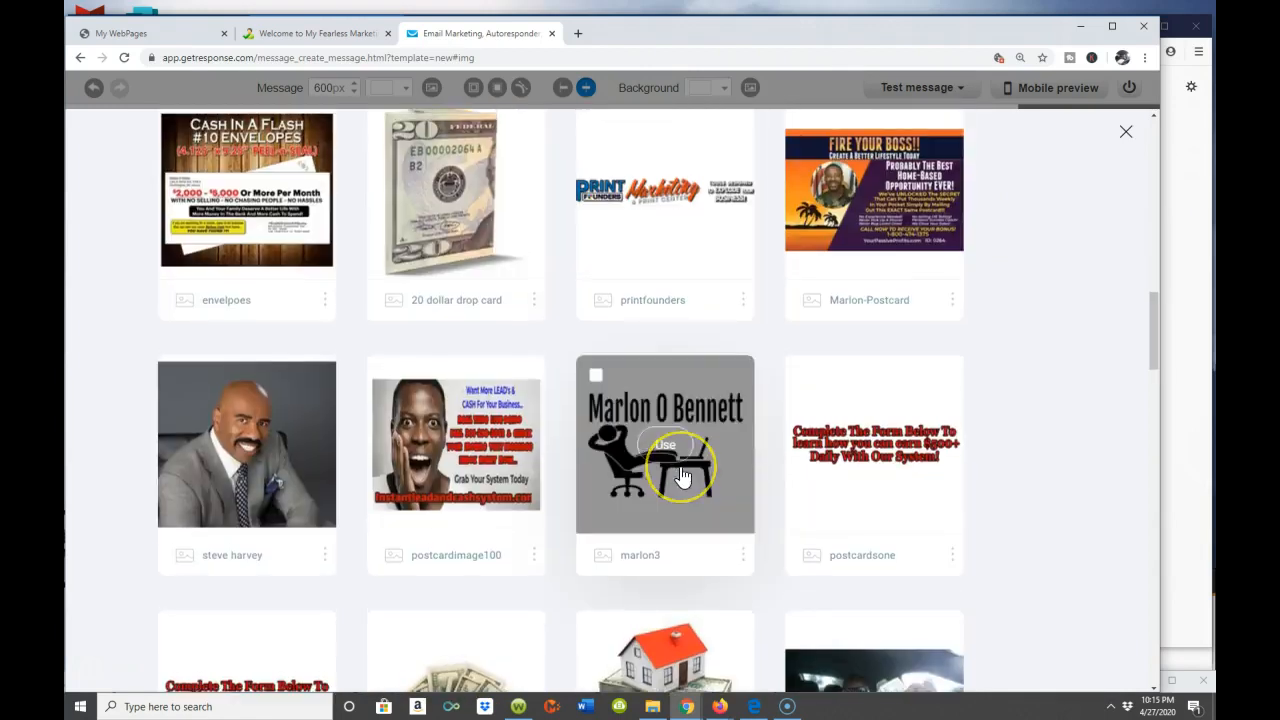
{"action": "scroll", "coordinate": [681, 478], "scroll_direction": "up", "scroll_amount": 3}
{"action": "scroll", "coordinate": [683, 476], "scroll_direction": "up", "scroll_amount": 1}
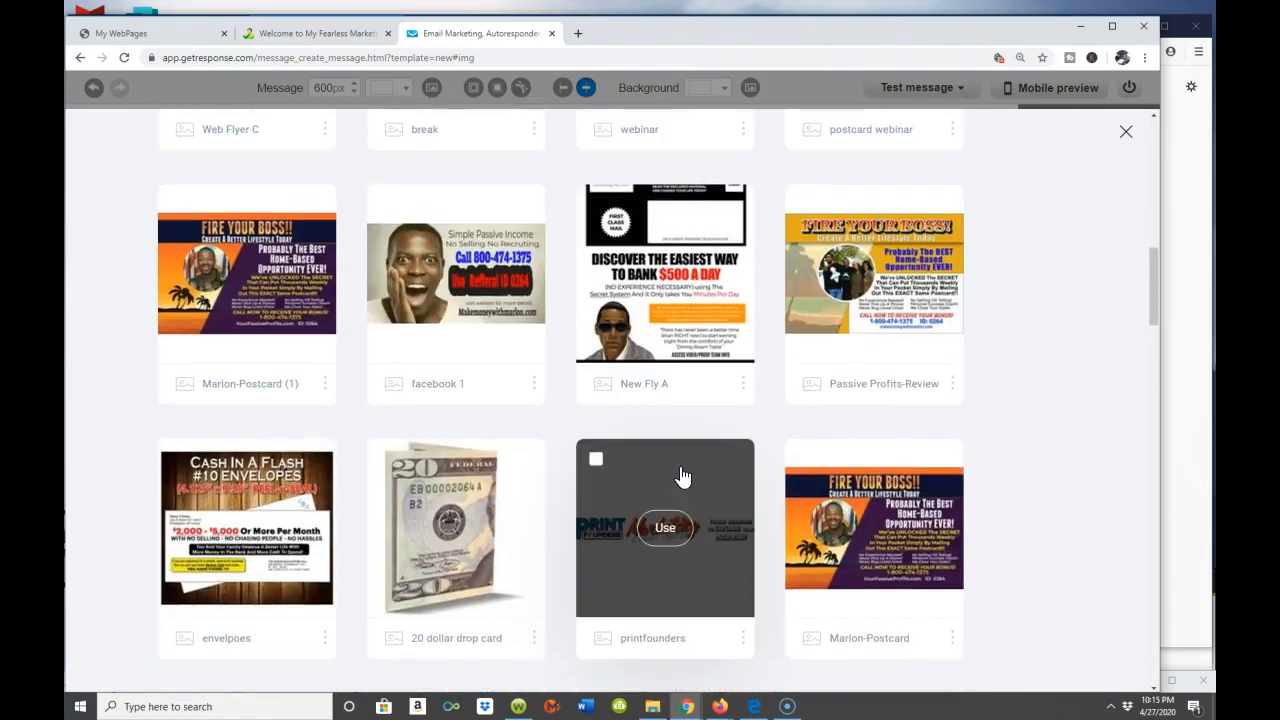
{"action": "scroll", "coordinate": [682, 474], "scroll_direction": "down", "scroll_amount": 6}
{"action": "scroll", "coordinate": [682, 474], "scroll_direction": "up", "scroll_amount": 3}
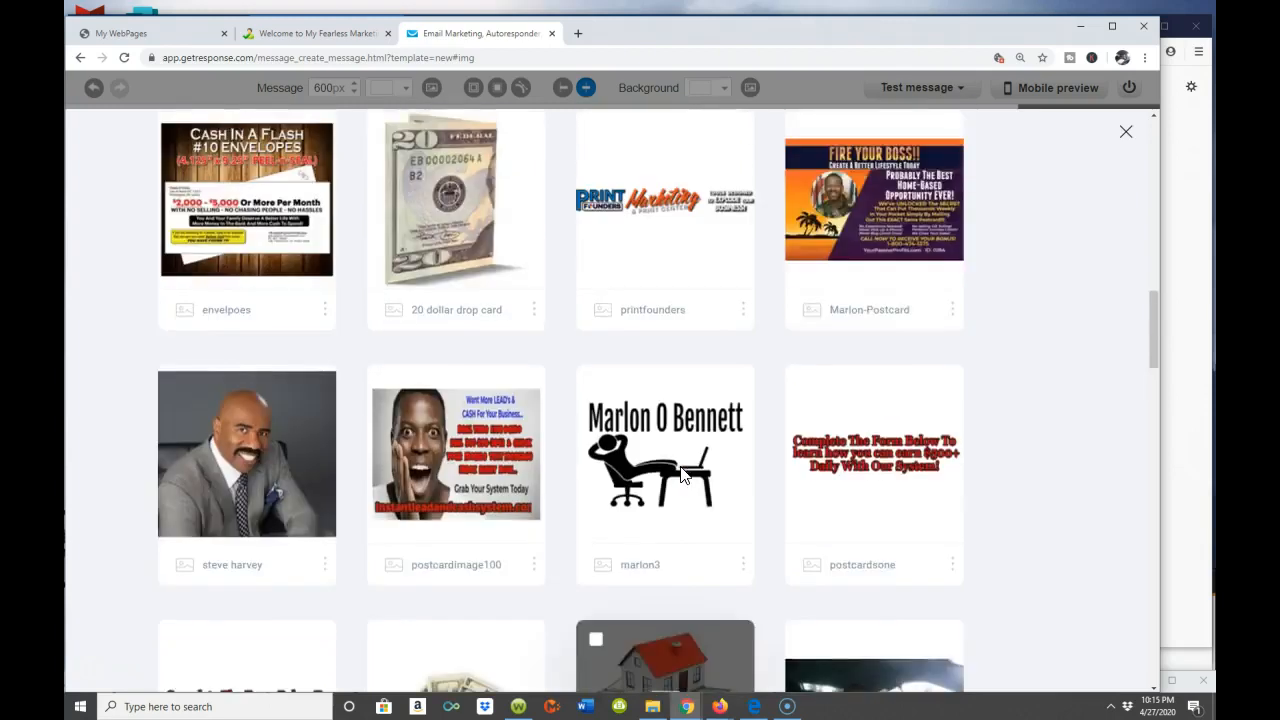
{"action": "scroll", "coordinate": [680, 474], "scroll_direction": "up", "scroll_amount": 10}
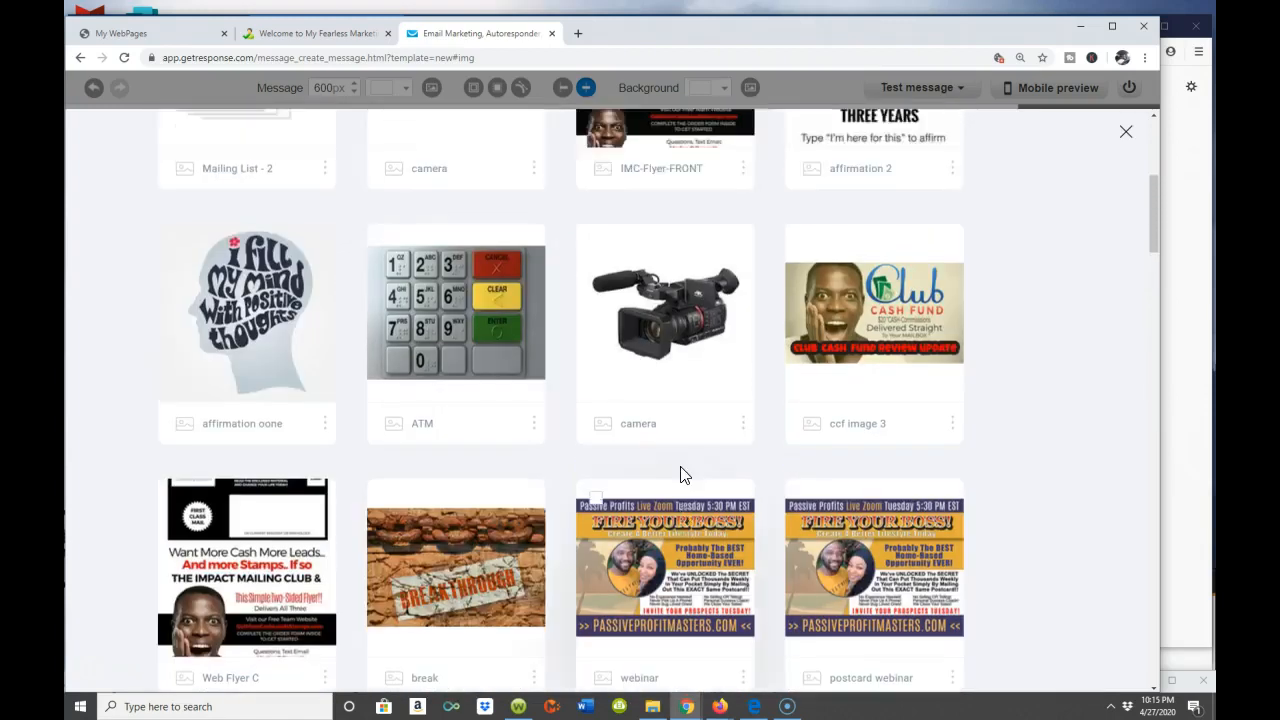
{"action": "scroll", "coordinate": [680, 474], "scroll_direction": "up", "scroll_amount": 6}
- Insert the stored photo of the man in sunglasses and a grey shirt into the lower image block
{"action": "scroll", "coordinate": [680, 476], "scroll_direction": "down", "scroll_amount": 4}
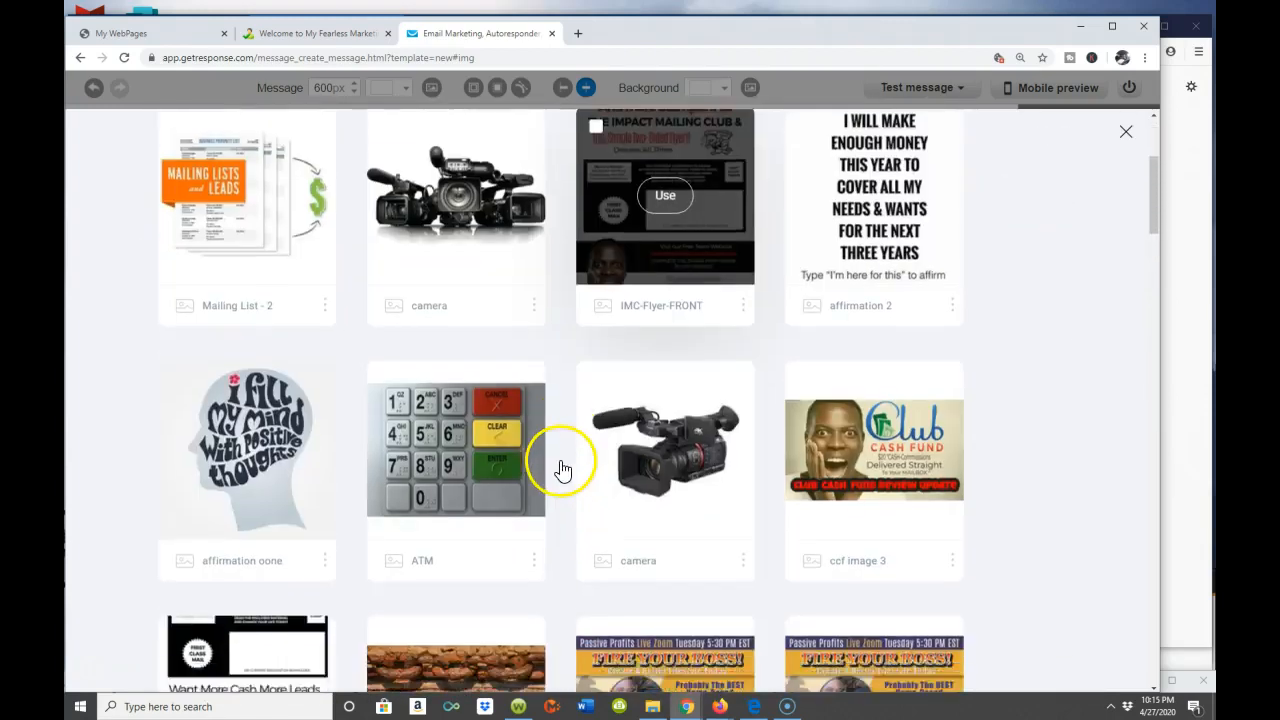
{"action": "scroll", "coordinate": [562, 470], "scroll_direction": "down", "scroll_amount": 14}
{"action": "scroll", "coordinate": [808, 474], "scroll_direction": "down", "scroll_amount": 10}
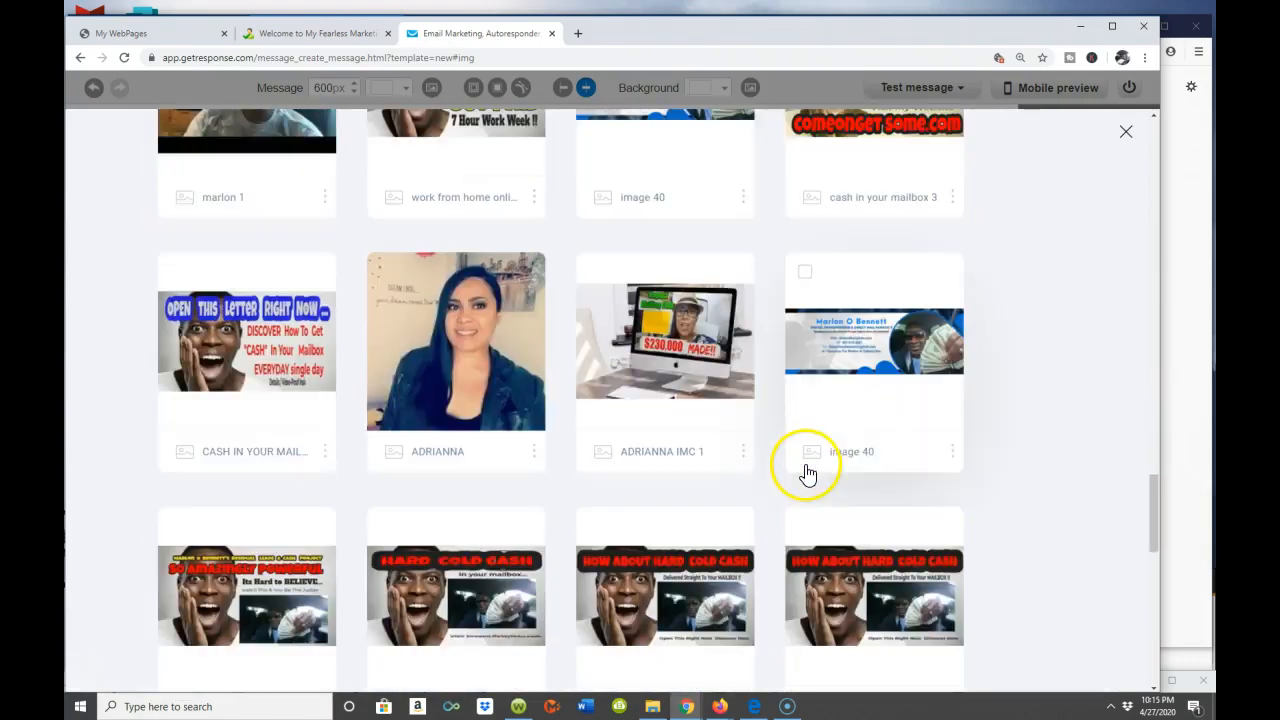
{"action": "scroll", "coordinate": [808, 470], "scroll_direction": "up", "scroll_amount": 1}
{"action": "mouse_move", "coordinate": [205, 215]}
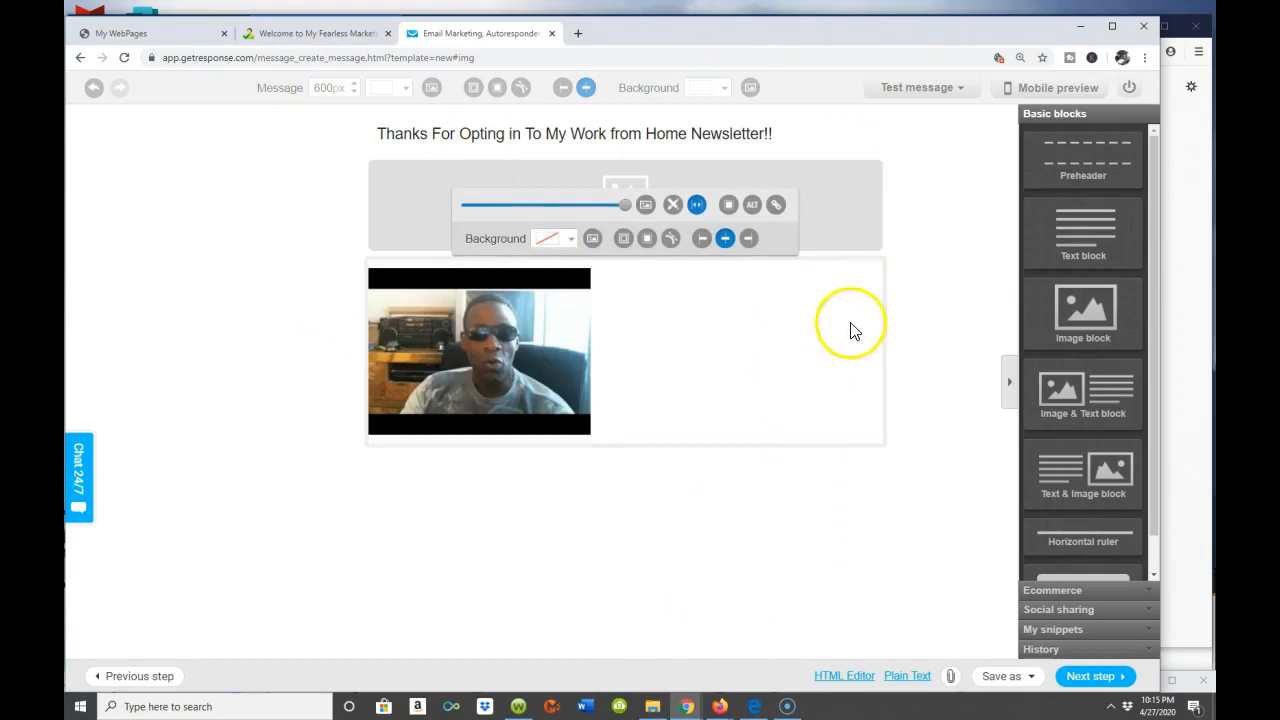
- Delete the text block that holds the newsletter thank-you heading above the image blocks
{"action": "double_click", "coordinate": [740, 420]}
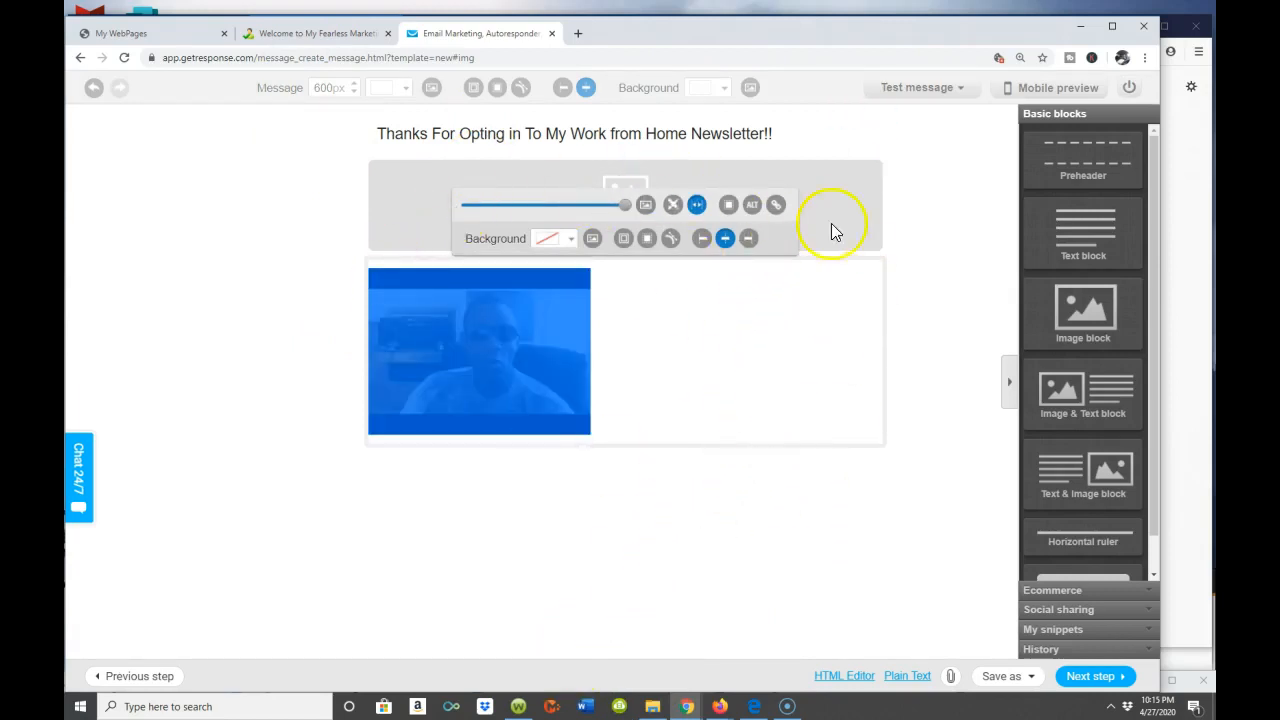
{"action": "left_click", "coordinate": [810, 135]}
{"action": "left_click", "coordinate": [760, 133]}
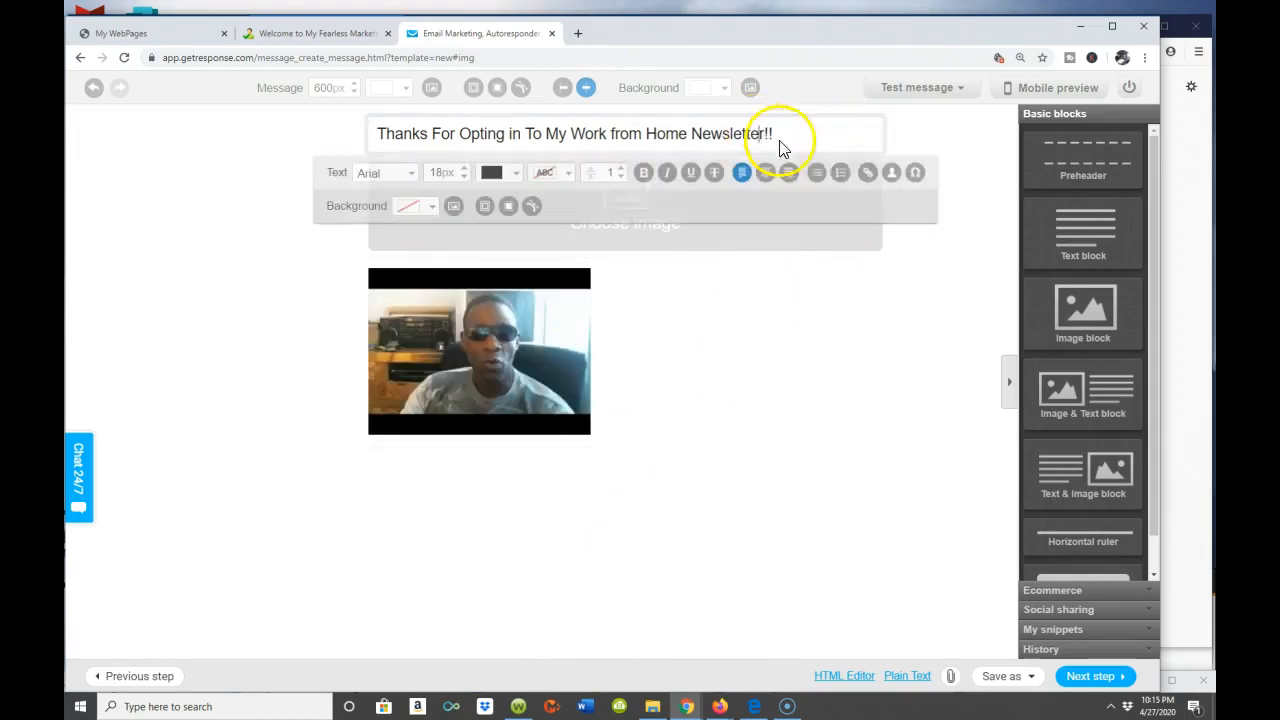
{"action": "left_click", "coordinate": [897, 238]}
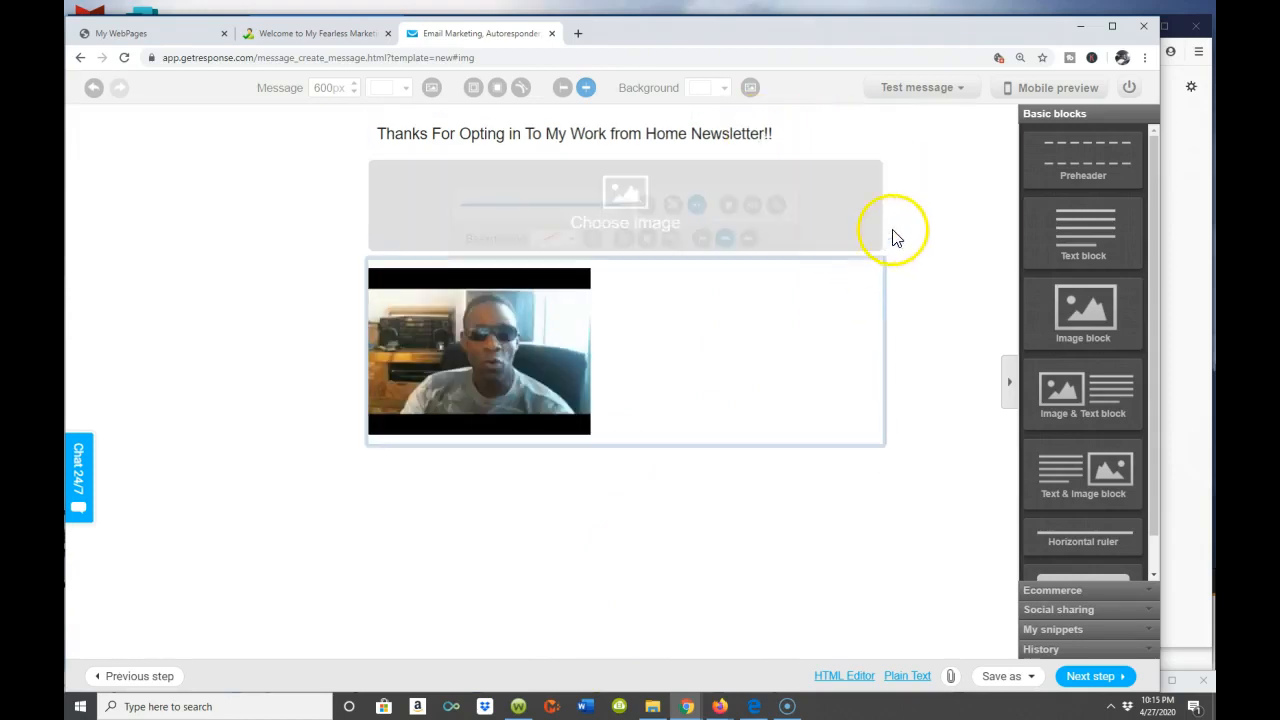
{"action": "left_click", "coordinate": [790, 147]}
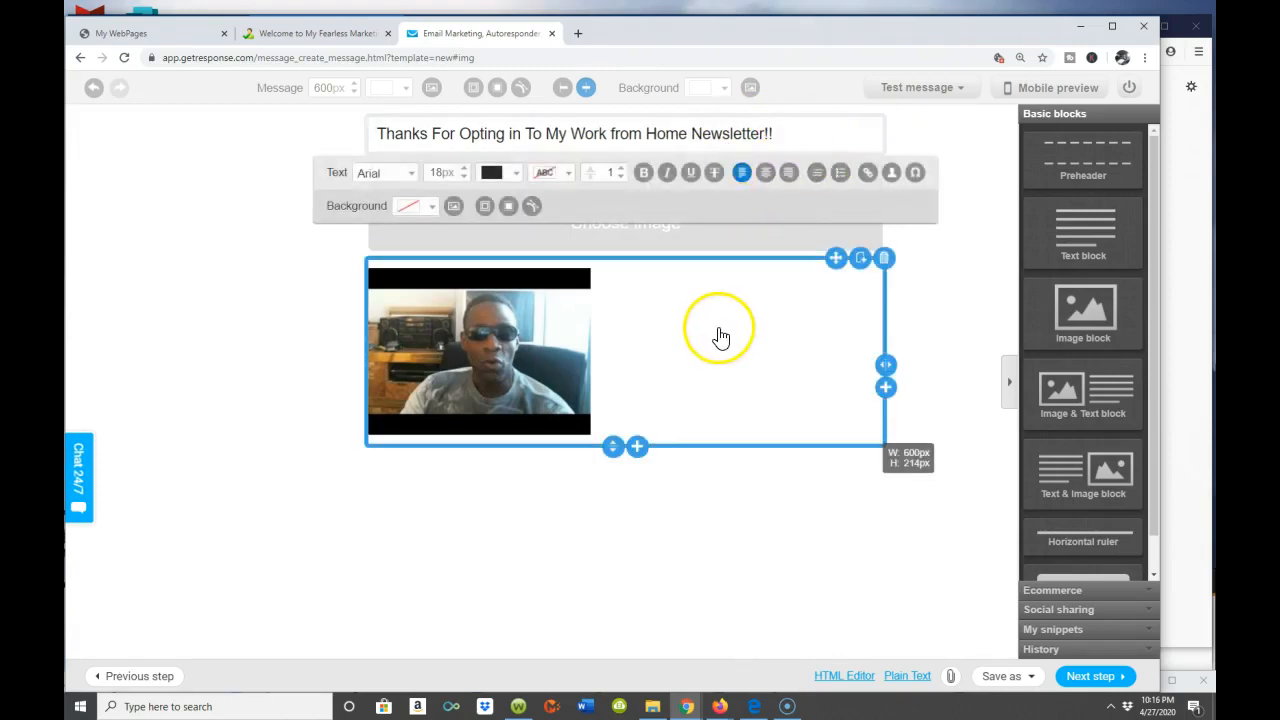
{"action": "left_click", "coordinate": [514, 294]}
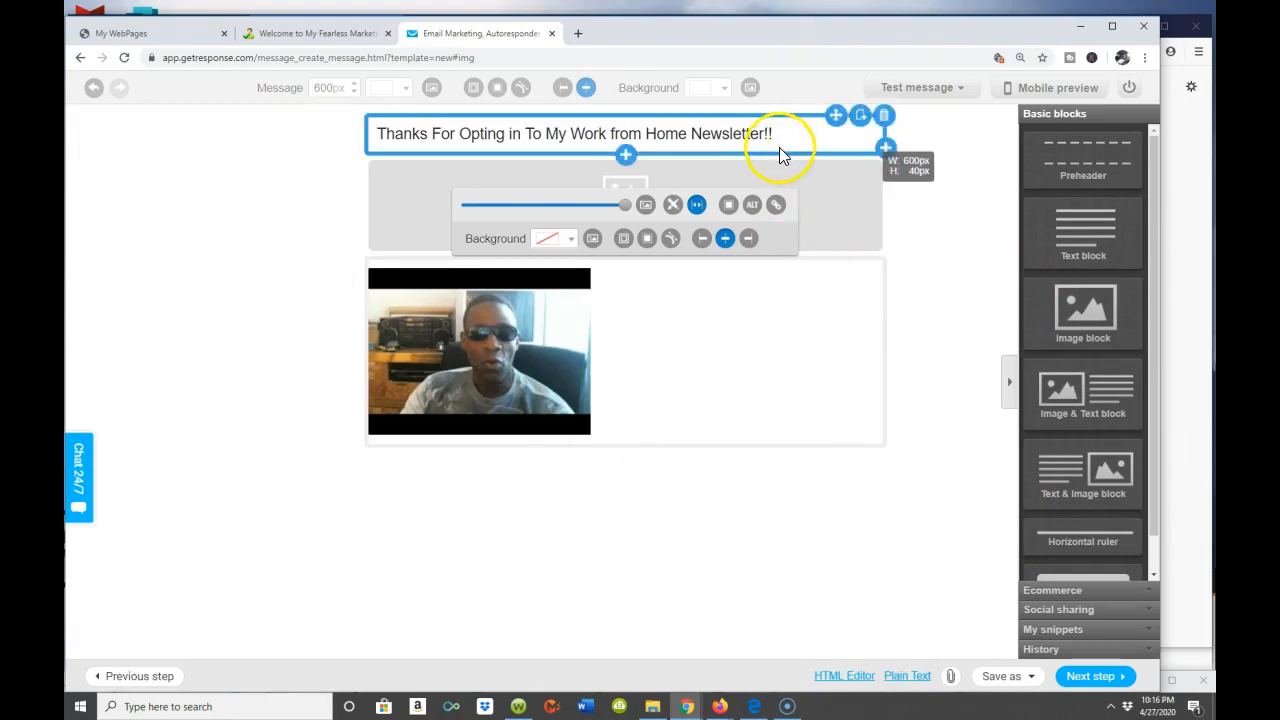
{"action": "left_click", "coordinate": [885, 117]}
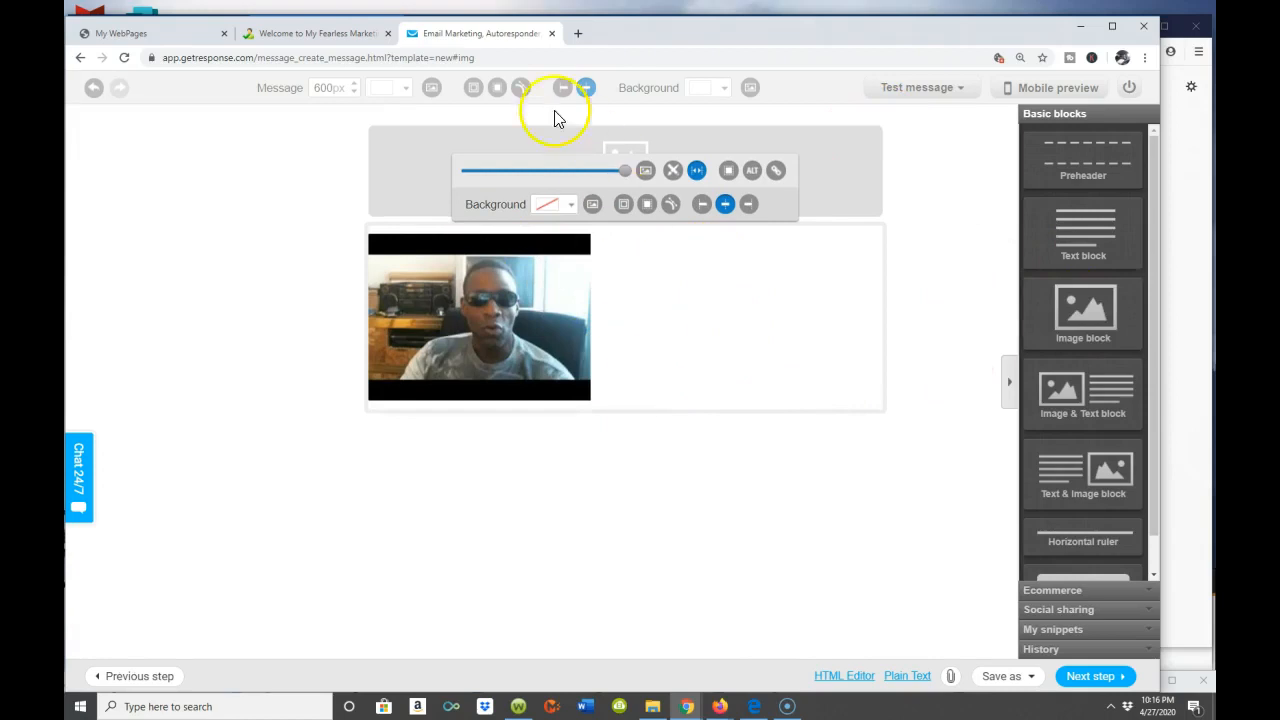
- Add a text block below the photo and delete the link and the last few words of its placeholder paragraph
{"action": "left_click", "coordinate": [1071, 245]}
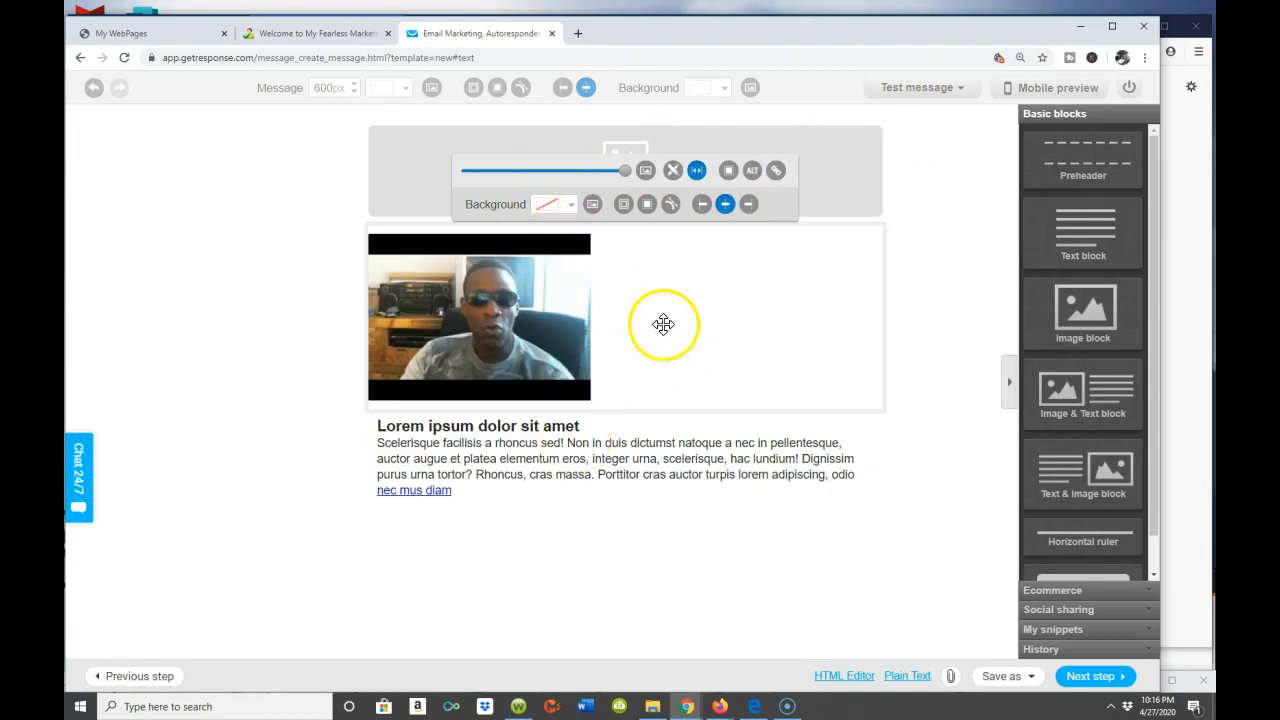
{"action": "left_click", "coordinate": [495, 491]}
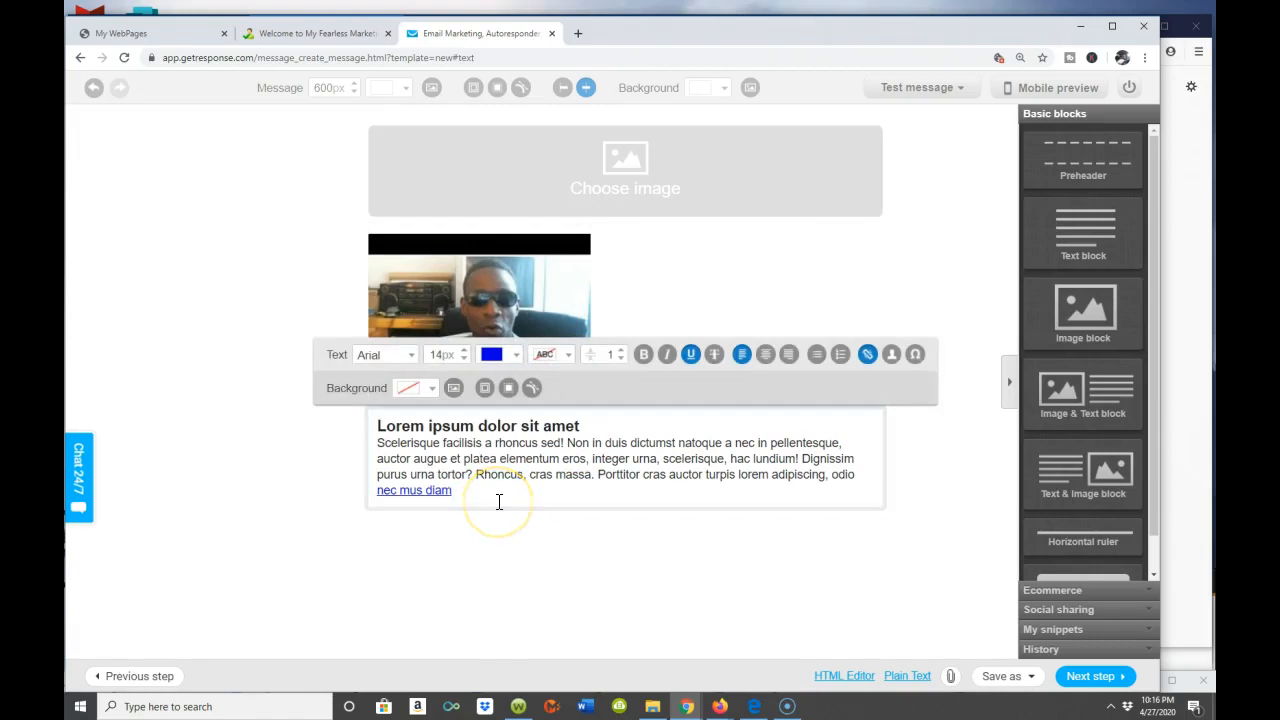
{"action": "key", "text": "BackSpace"}
{"action": "key", "text": "BackSpace"}
{"action": "key", "text": "BackSpace"}
{"action": "key", "text": "BackSpace"}
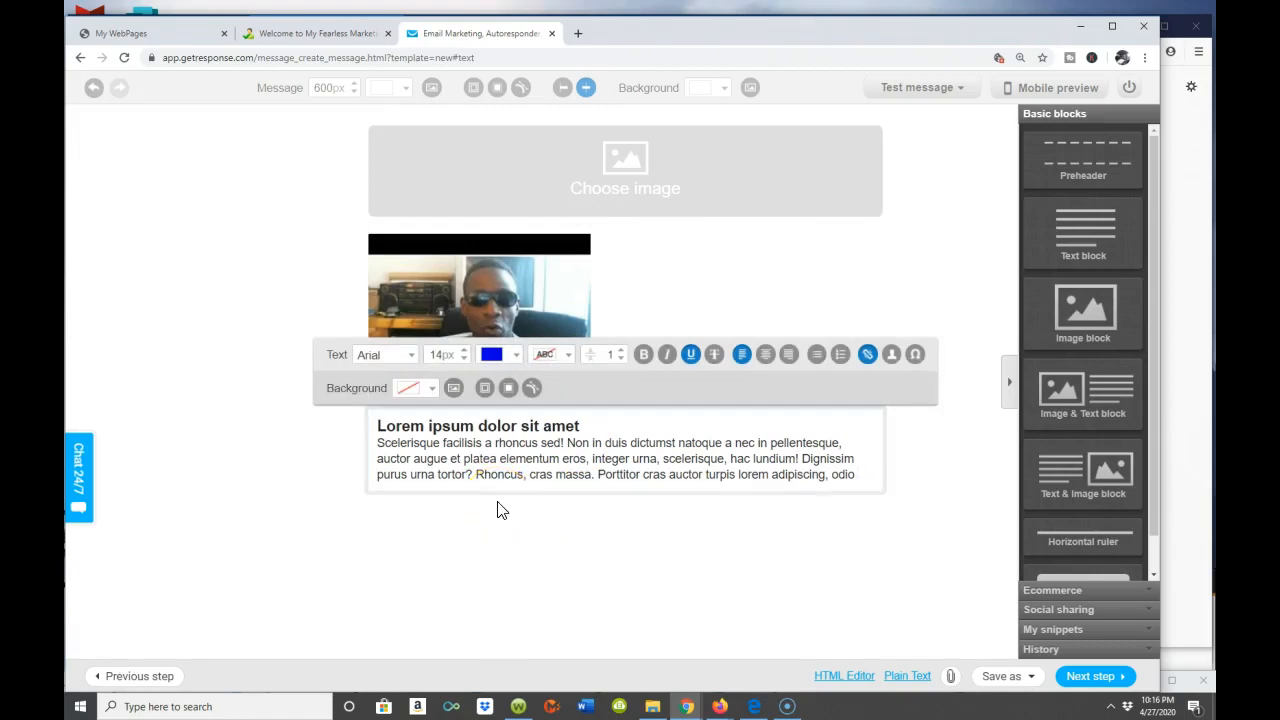
{"action": "key", "text": "BackSpace"}
{"action": "key", "text": "BackSpace"}
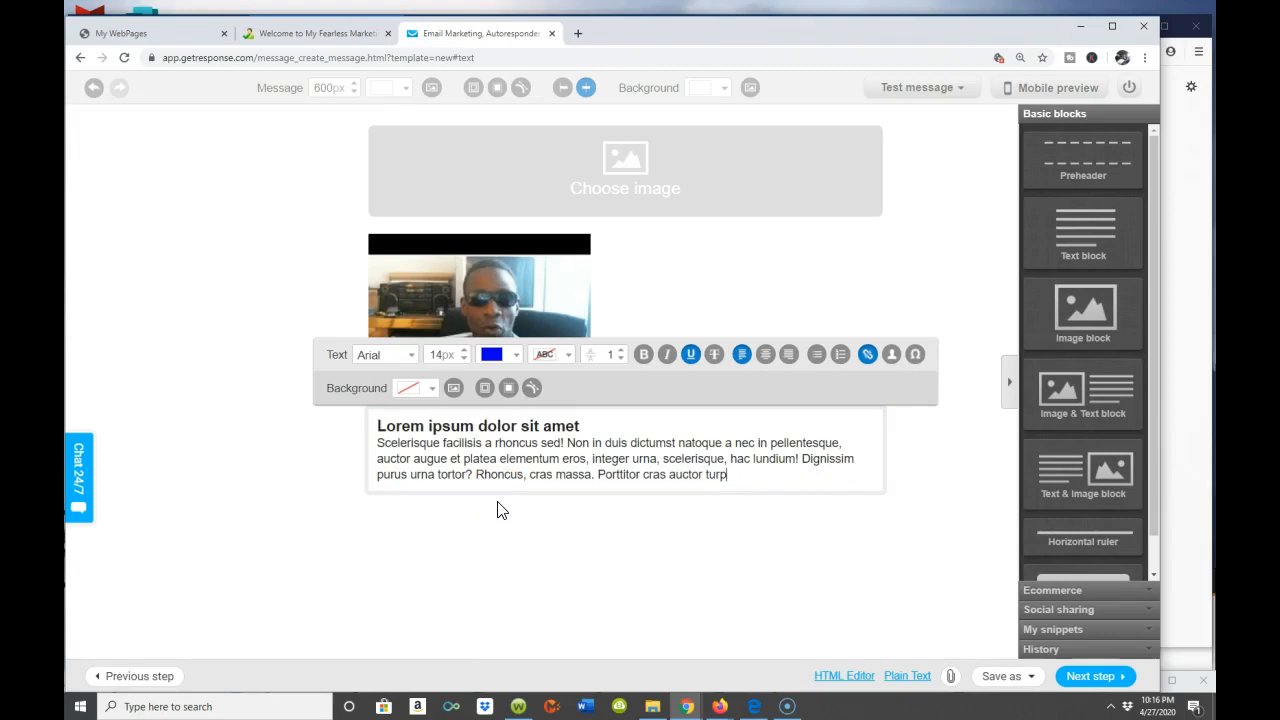
- Proceed to the autoresponder settings and name the autoresponder "Welcome Its Me" followed by the sender's first name
{"action": "left_click", "coordinate": [1091, 677]}
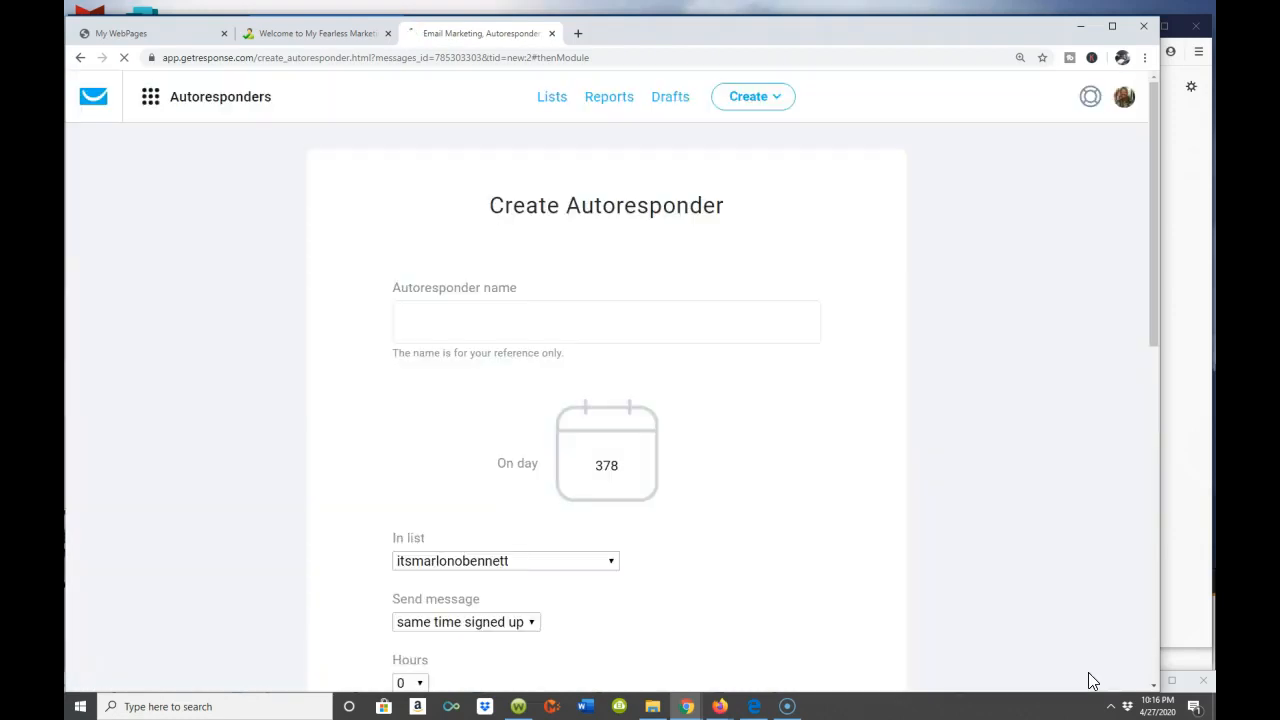
{"action": "scroll", "coordinate": [617, 360], "scroll_direction": "down", "scroll_amount": 2}
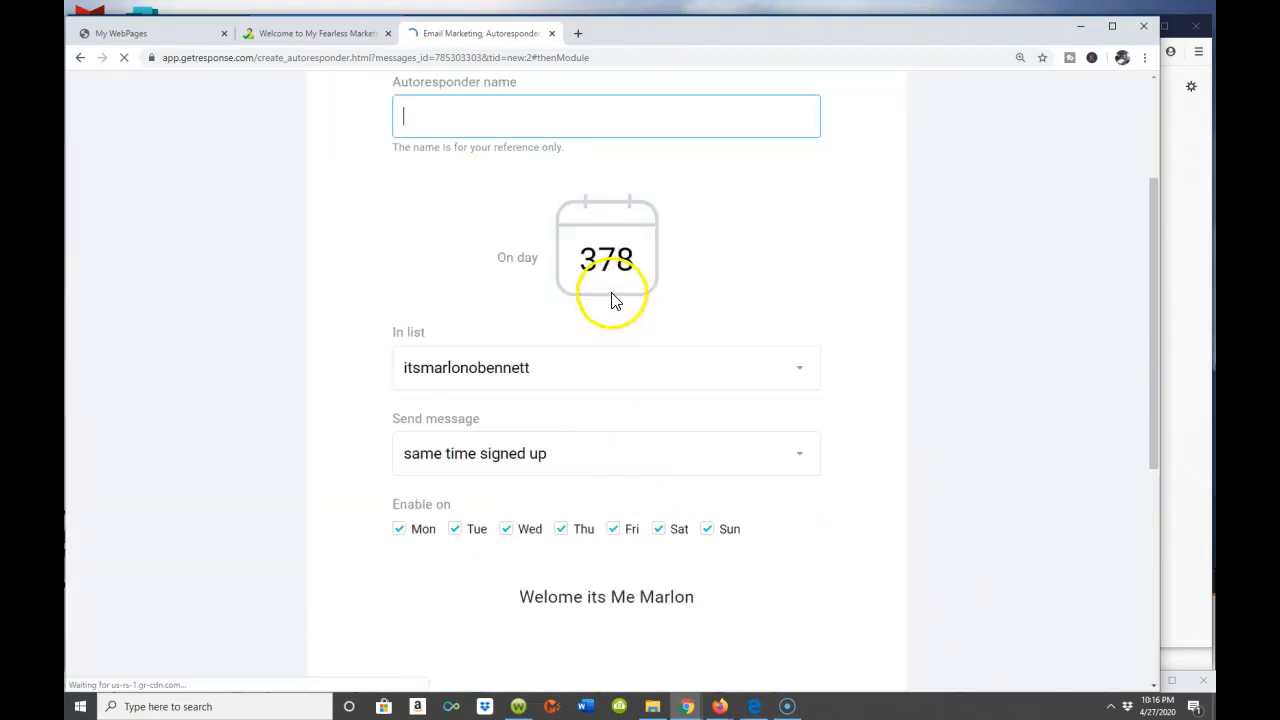
{"action": "scroll", "coordinate": [480, 150], "scroll_direction": "up", "scroll_amount": 2}
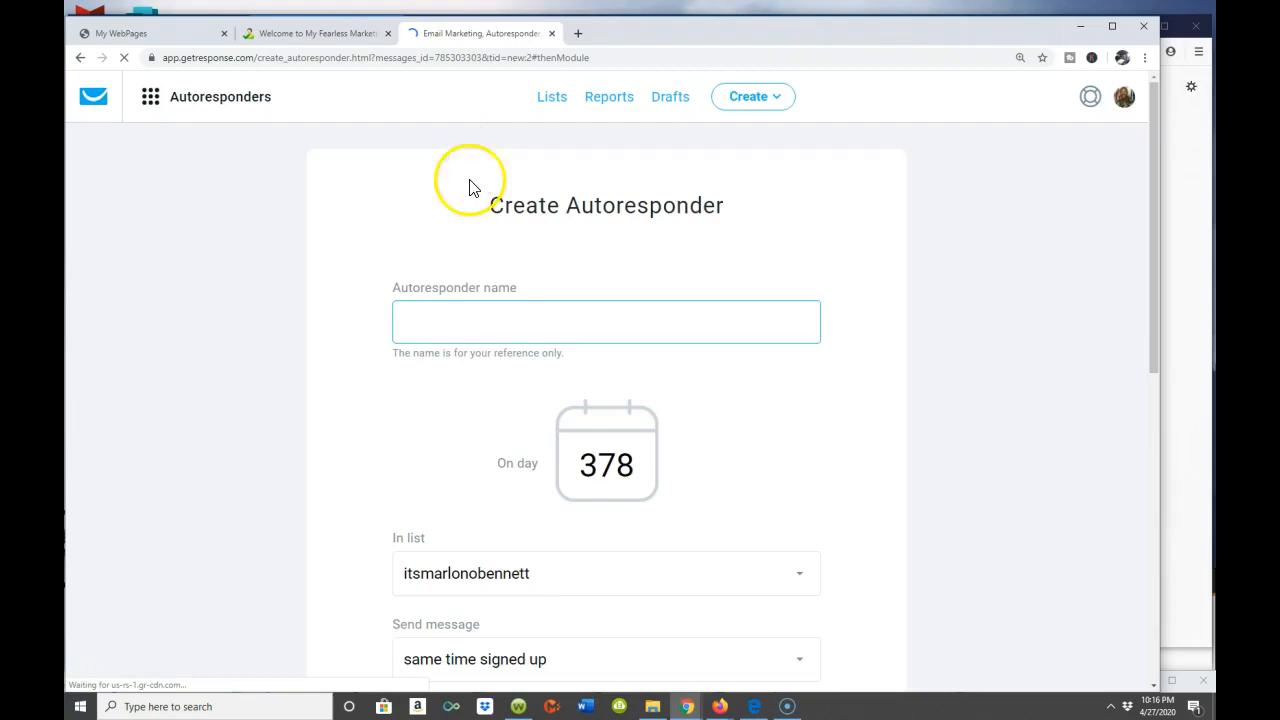
{"action": "left_click", "coordinate": [461, 334]}
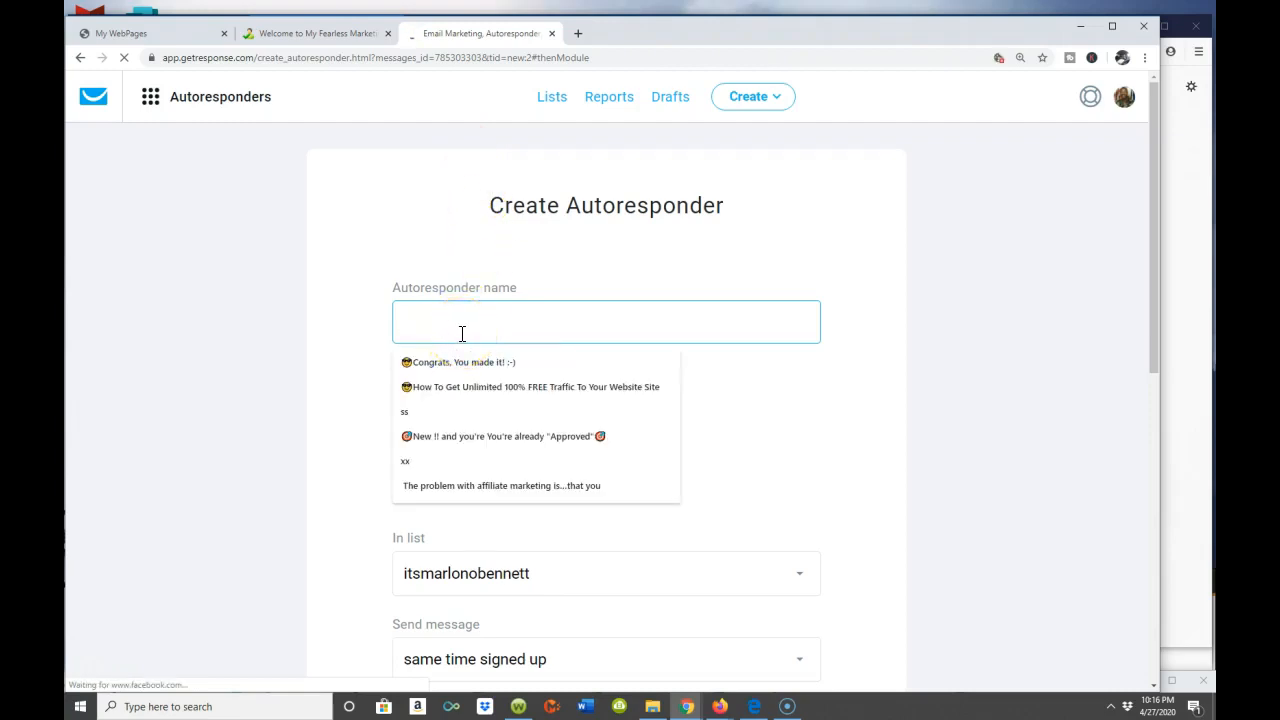
{"action": "type", "text": "Welcome "}
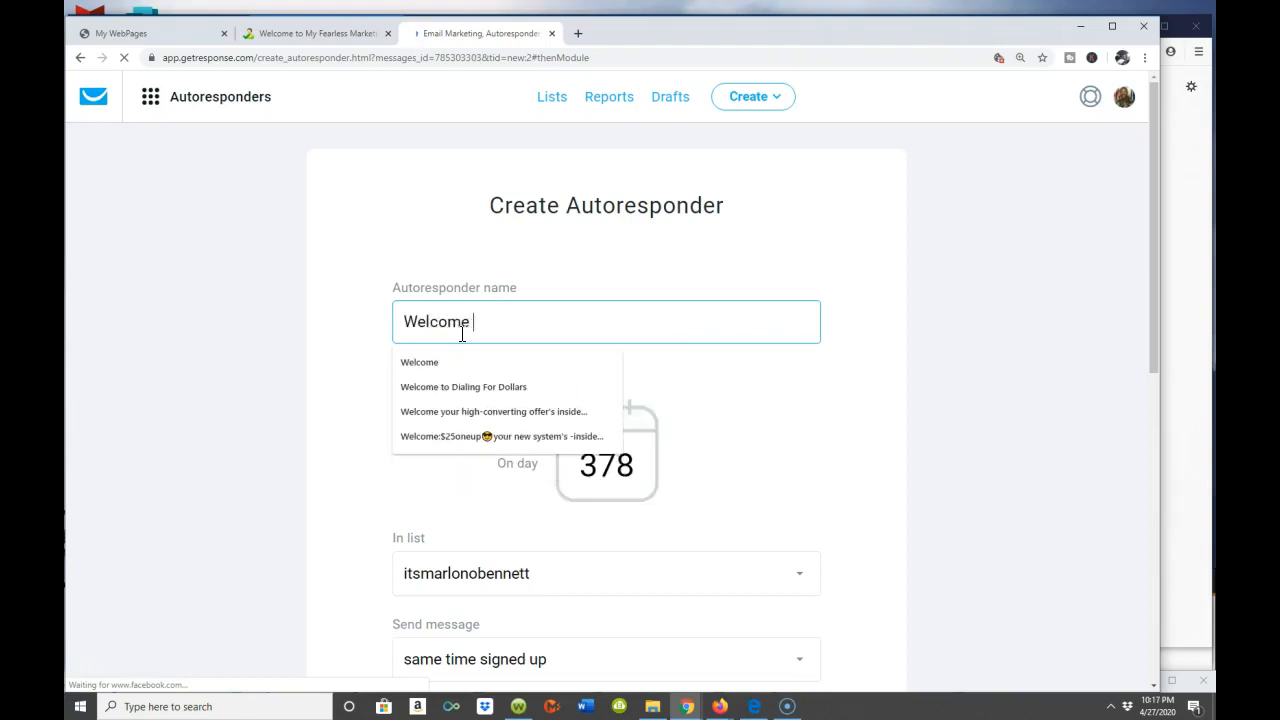
{"action": "type", "text": "Its Me Marlon"}
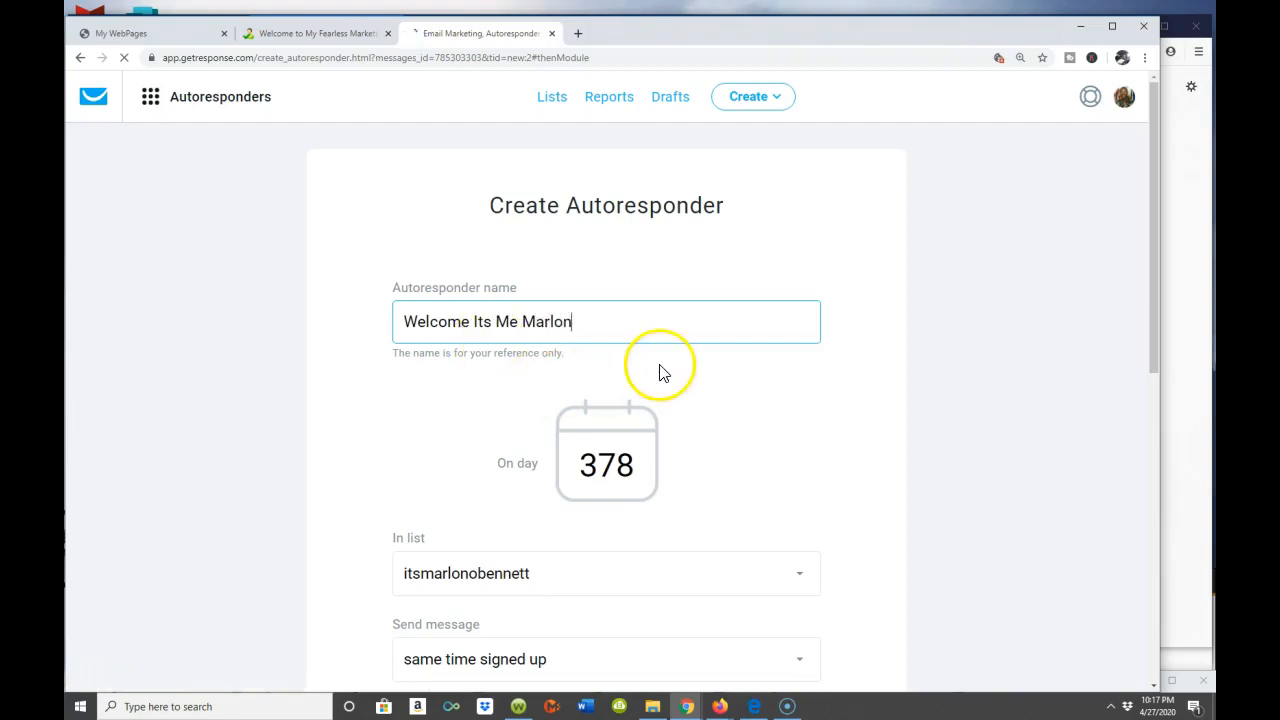
- Assign the autoresponder to the newly created test contact list
{"action": "scroll", "coordinate": [657, 371], "scroll_direction": "down", "scroll_amount": 4}
{"action": "scroll", "coordinate": [653, 240], "scroll_direction": "up", "scroll_amount": 3}
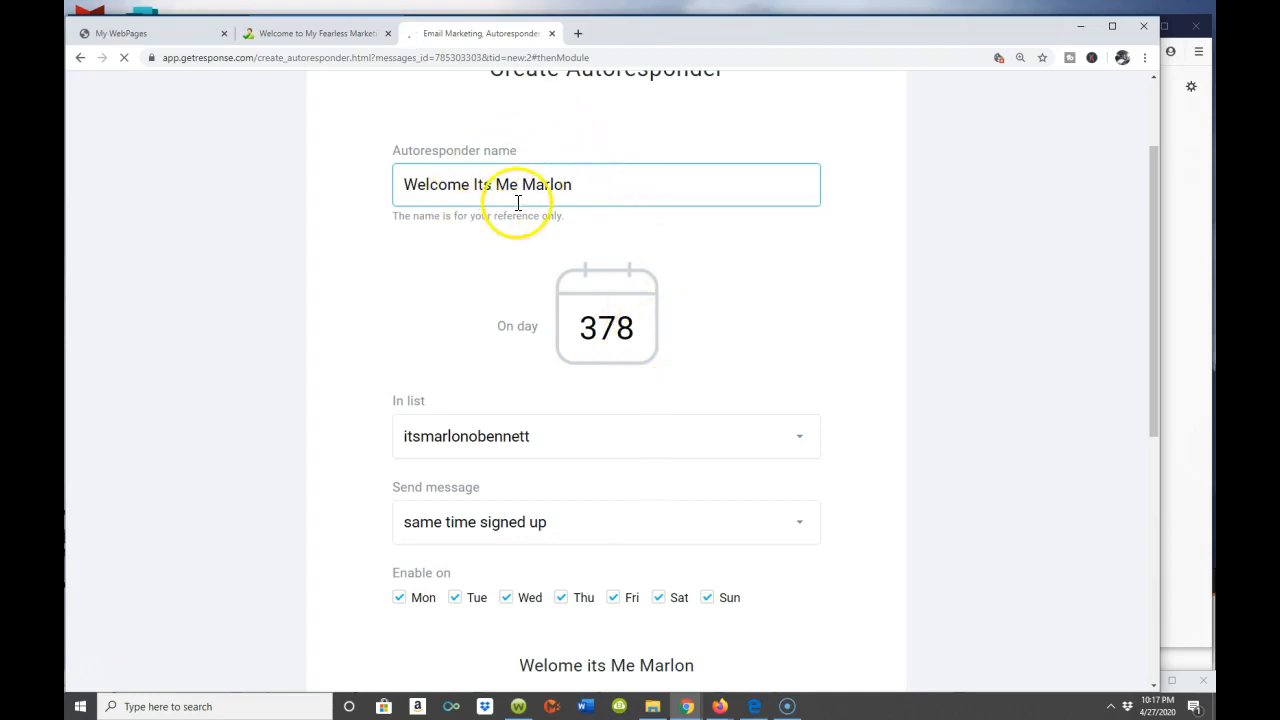
{"action": "scroll", "coordinate": [590, 400], "scroll_direction": "down", "scroll_amount": 1}
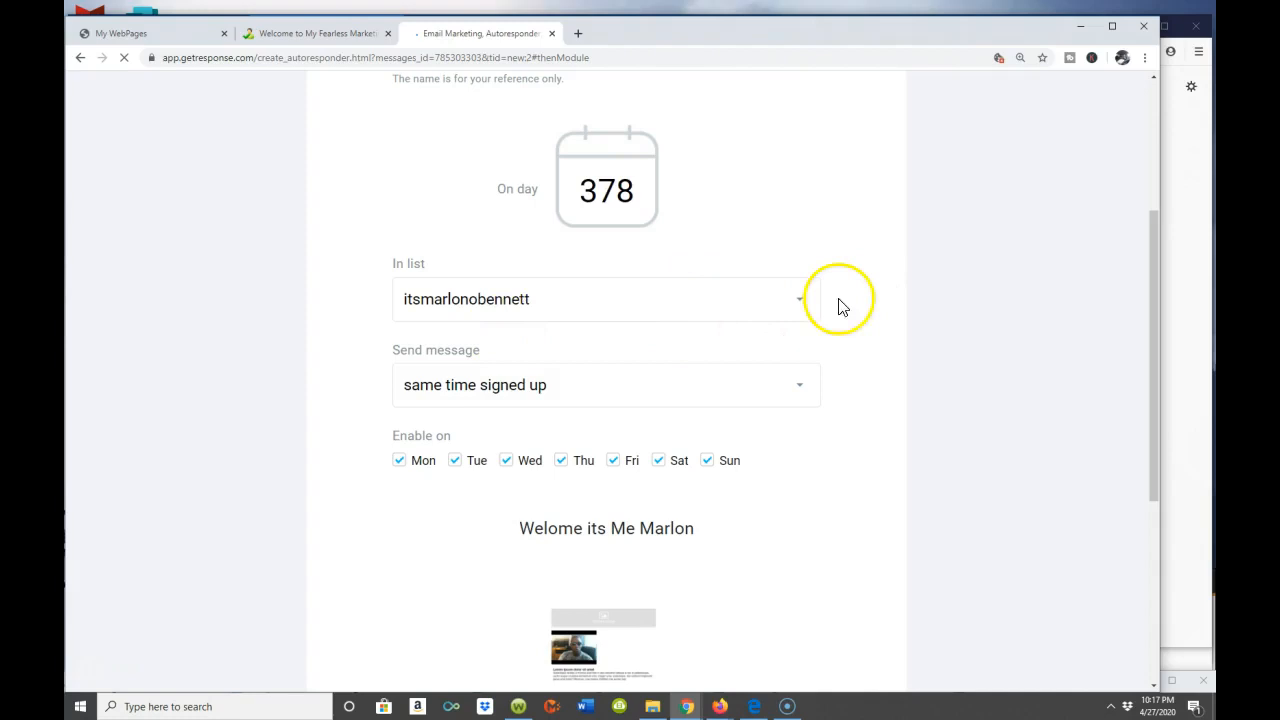
{"action": "left_click", "coordinate": [803, 304]}
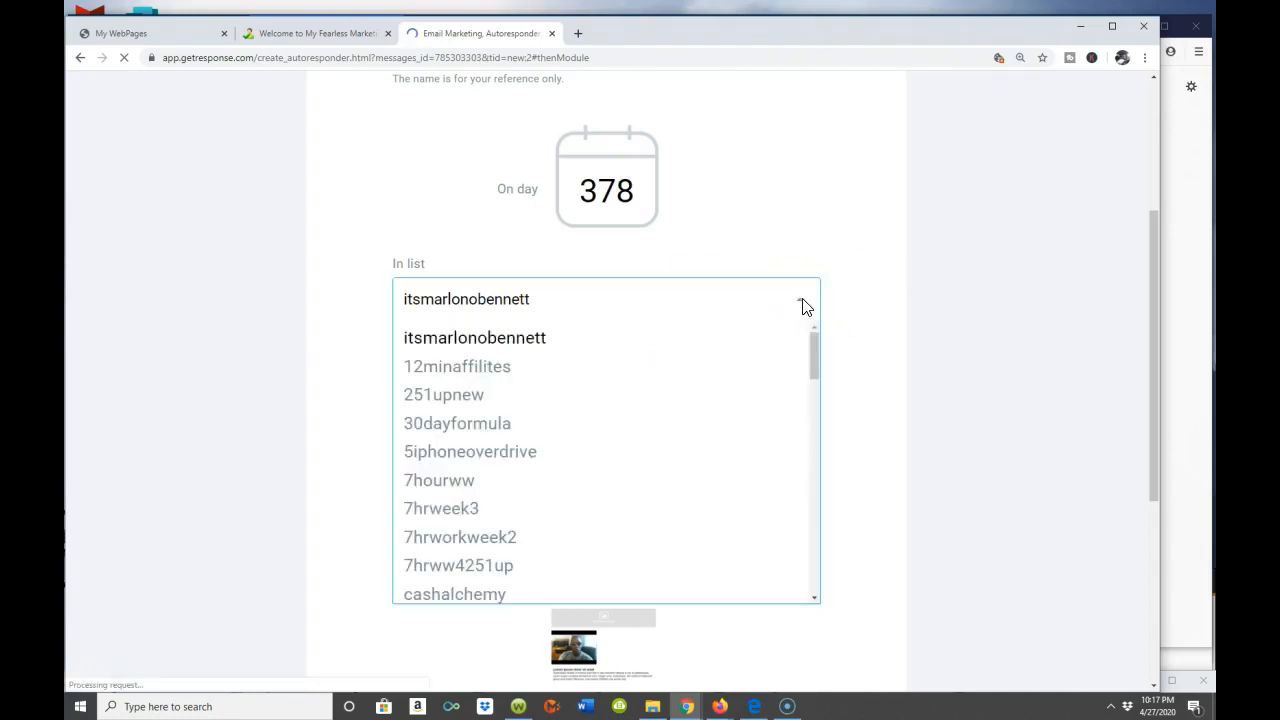
{"action": "scroll", "coordinate": [695, 352], "scroll_direction": "down", "scroll_amount": 4}
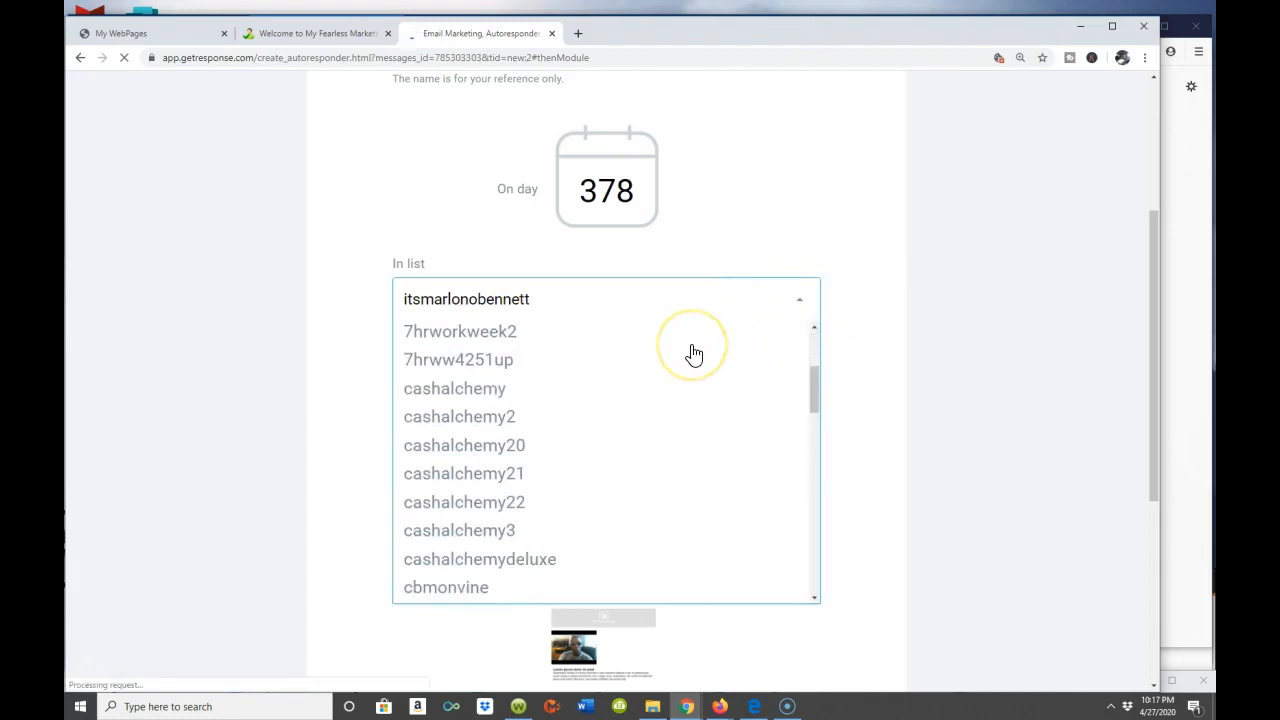
{"action": "scroll", "coordinate": [695, 355], "scroll_direction": "down", "scroll_amount": 5}
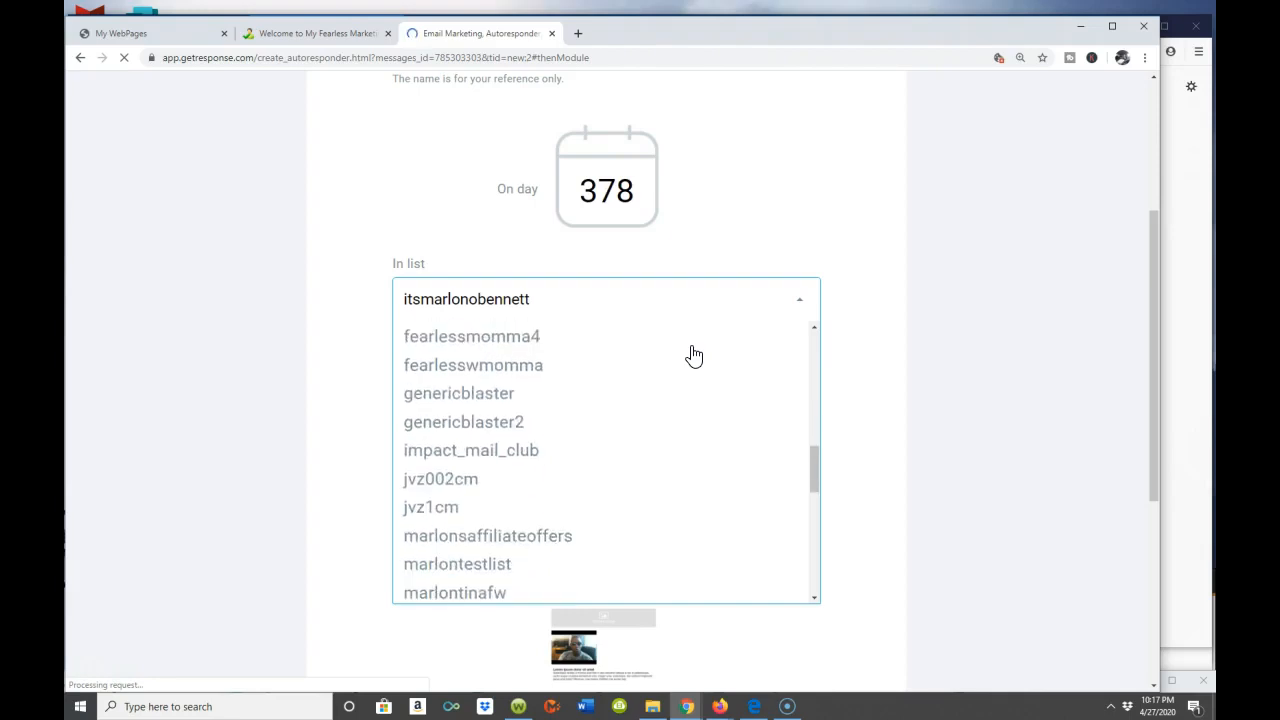
{"action": "scroll", "coordinate": [695, 355], "scroll_direction": "down", "scroll_amount": 2}
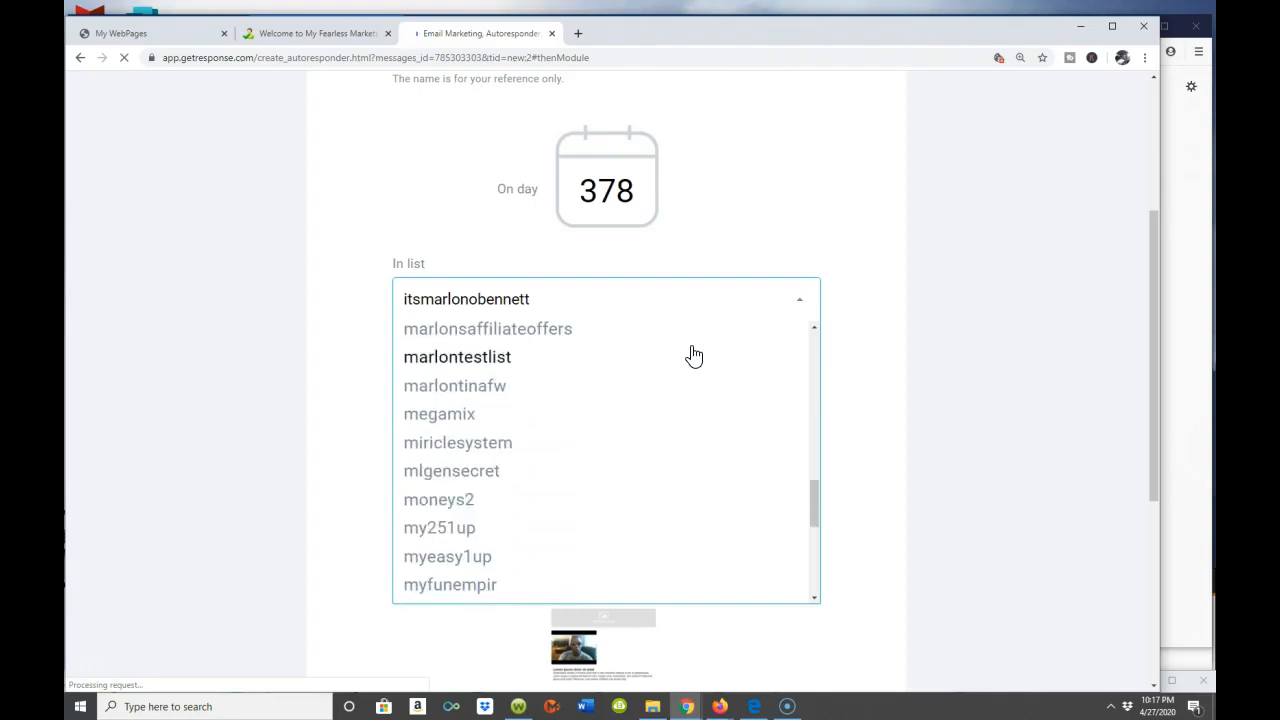
{"action": "left_click", "coordinate": [450, 359]}
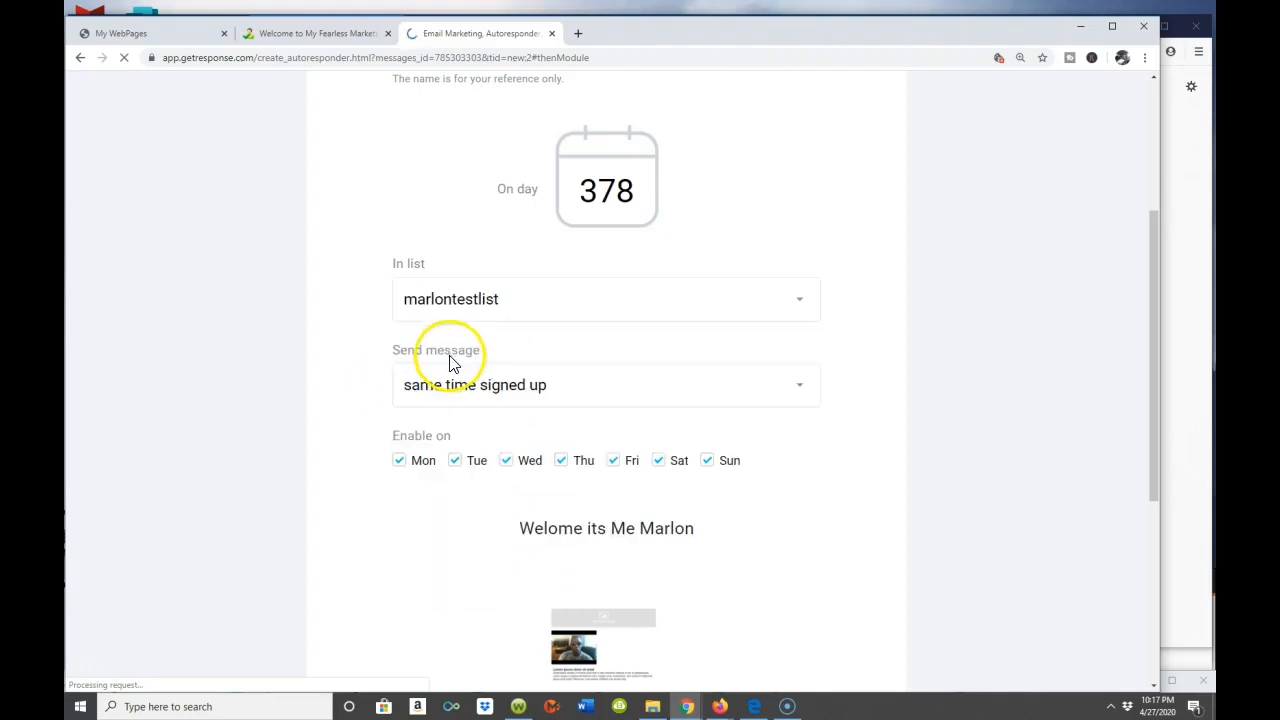
- Set the autoresponder's sending day to 1 and publish it
{"action": "left_click", "coordinate": [637, 192]}
{"action": "key", "text": "BackSpace"}
{"action": "key", "text": "BackSpace"}
{"action": "key", "text": "BackSpace"}
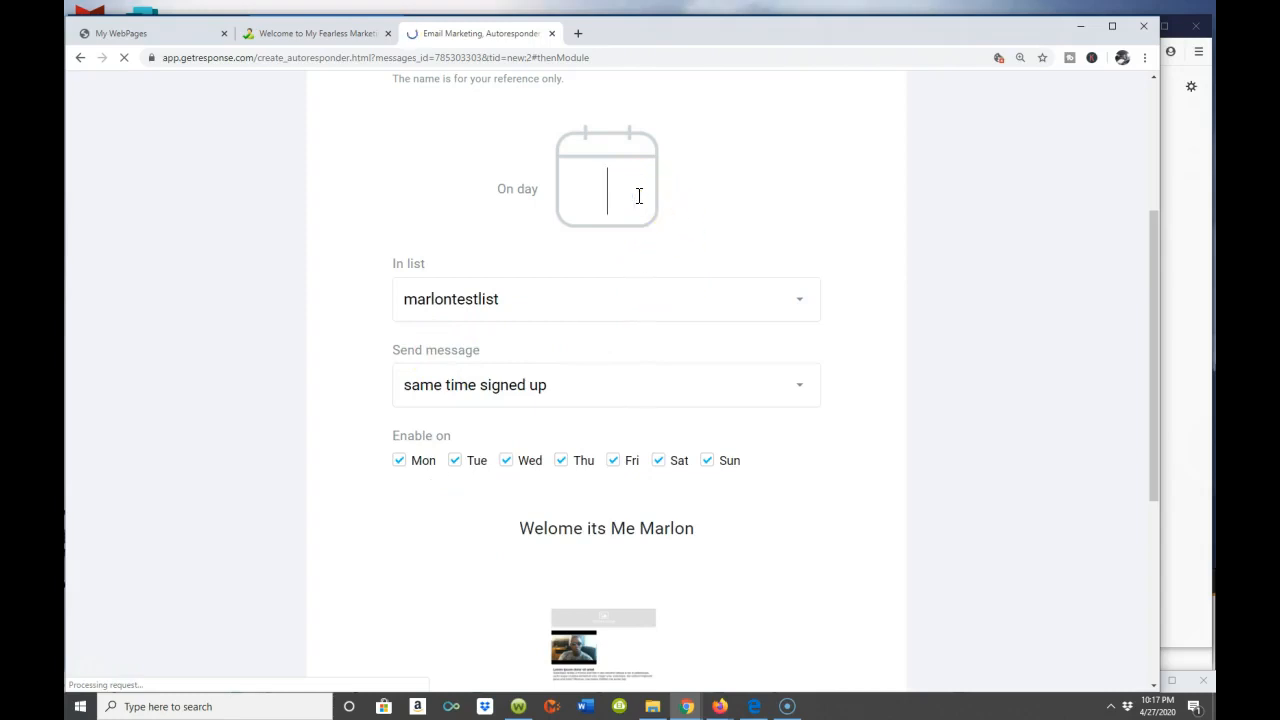
{"action": "scroll", "coordinate": [723, 451], "scroll_direction": "down", "scroll_amount": 5}
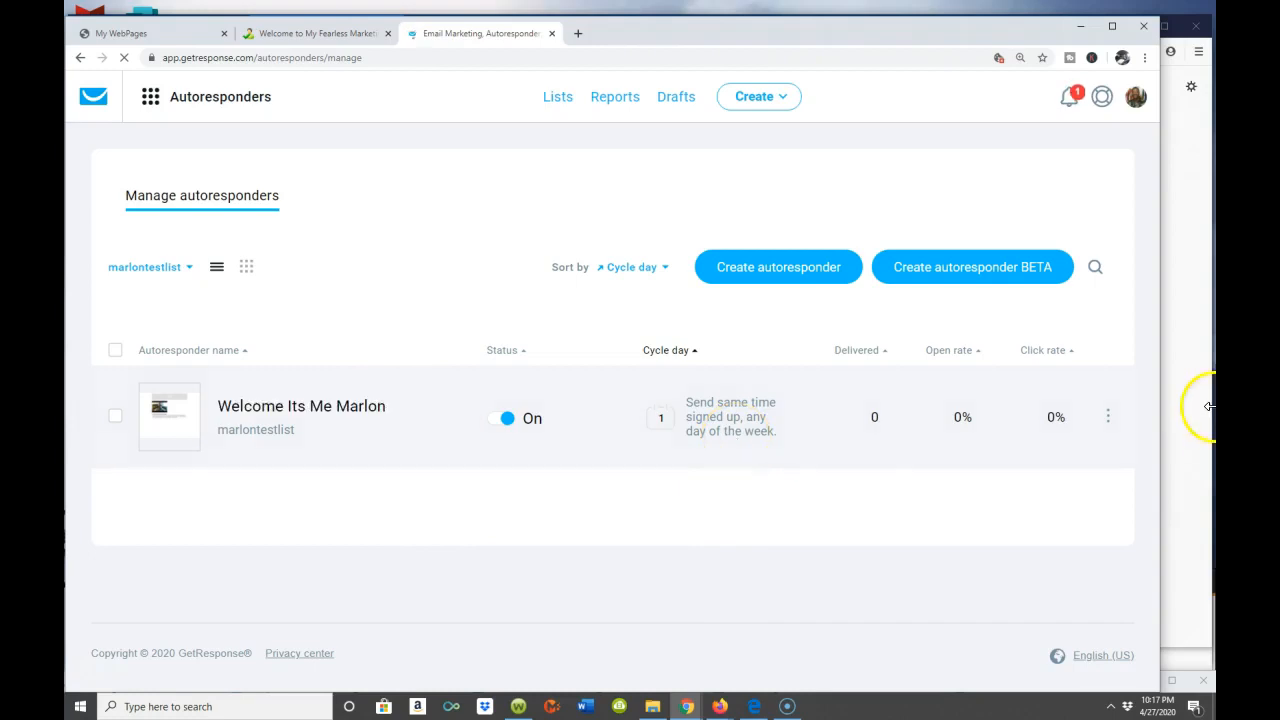
- Reopen the welcome autoresponder for editing, keep its message settings and open its message in the email editor
{"action": "left_click", "coordinate": [1108, 415]}
{"action": "left_click", "coordinate": [1008, 440]}
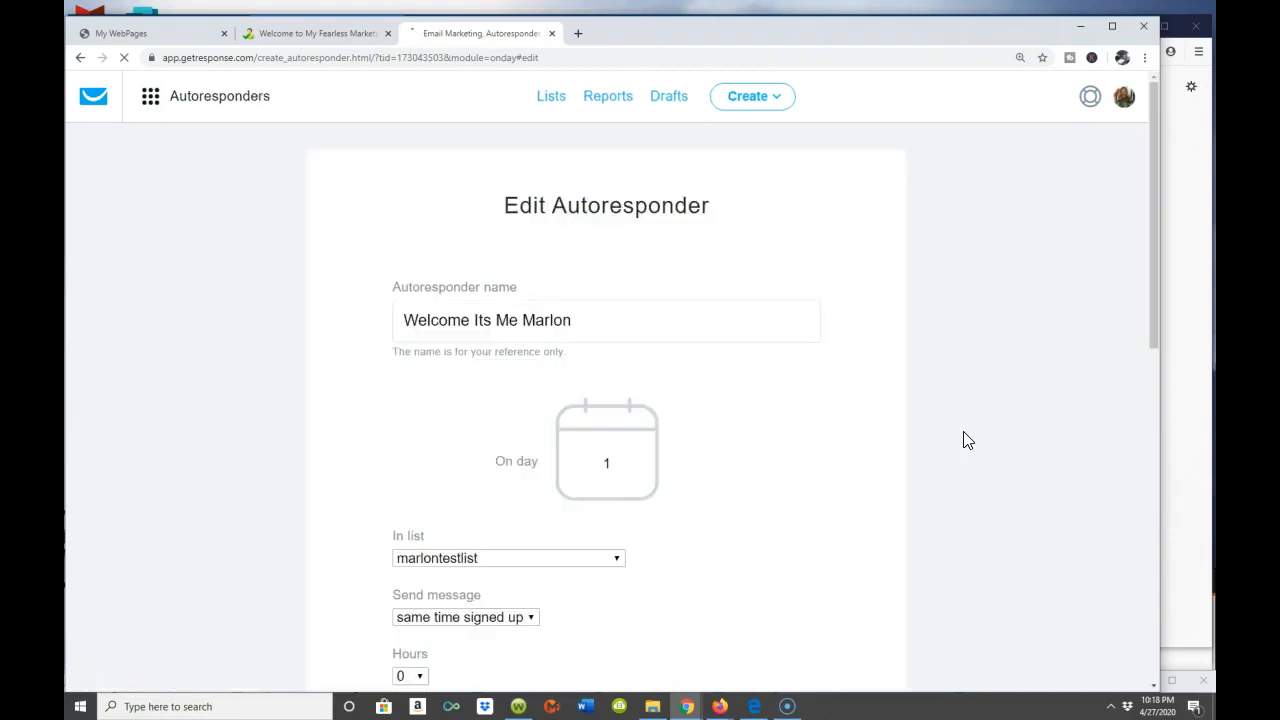
{"action": "scroll", "coordinate": [866, 467], "scroll_direction": "down", "scroll_amount": 3}
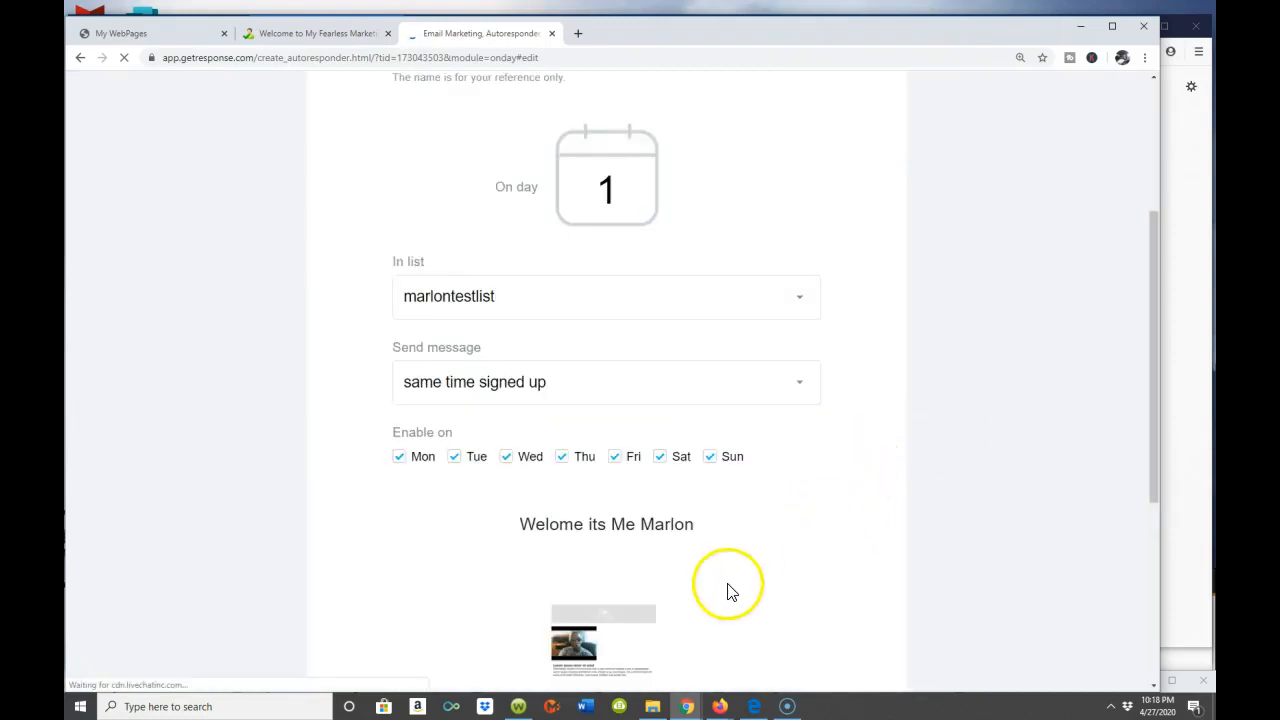
{"action": "scroll", "coordinate": [815, 203], "scroll_direction": "down", "scroll_amount": 3}
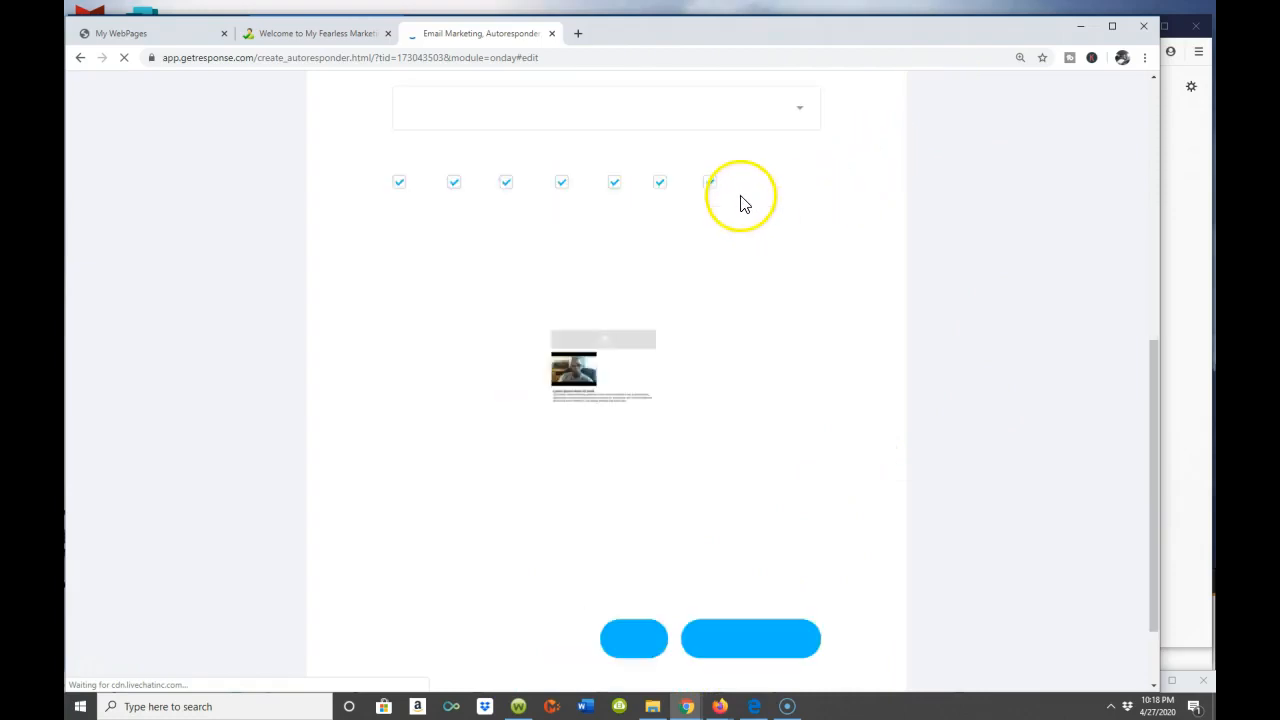
{"action": "scroll", "coordinate": [800, 400], "scroll_direction": "down", "scroll_amount": 2}
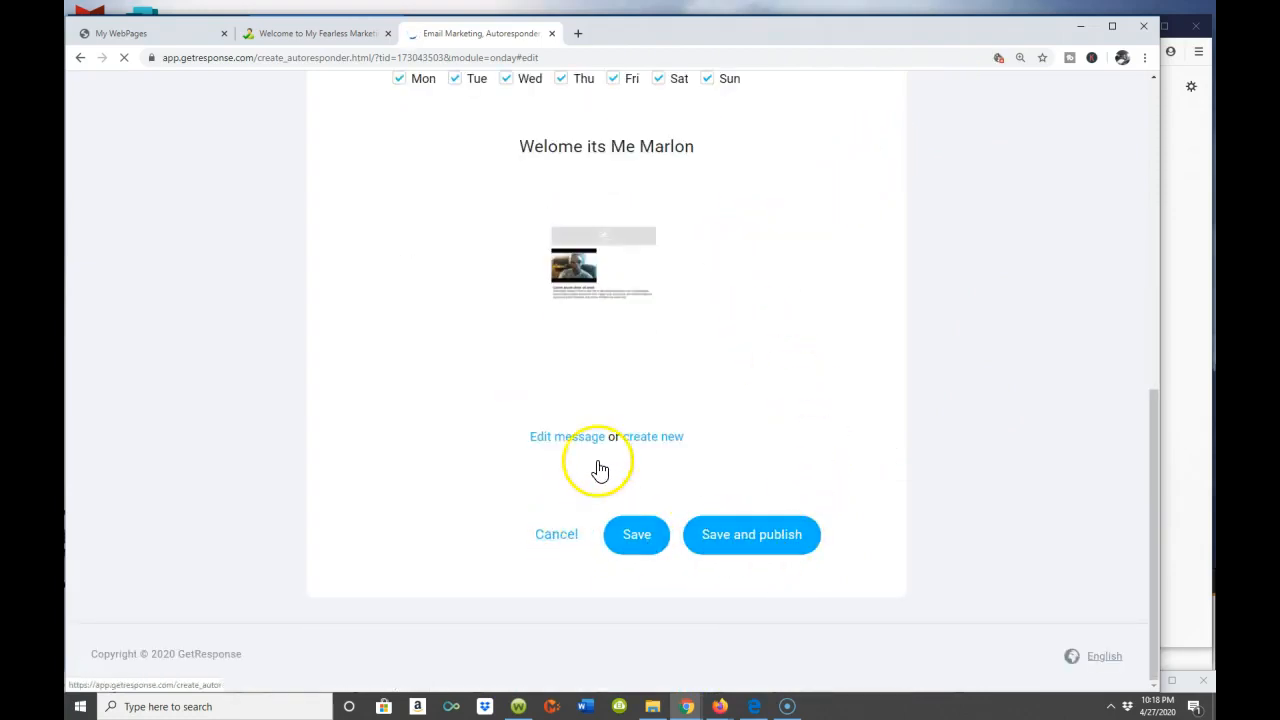
{"action": "left_click", "coordinate": [548, 443]}
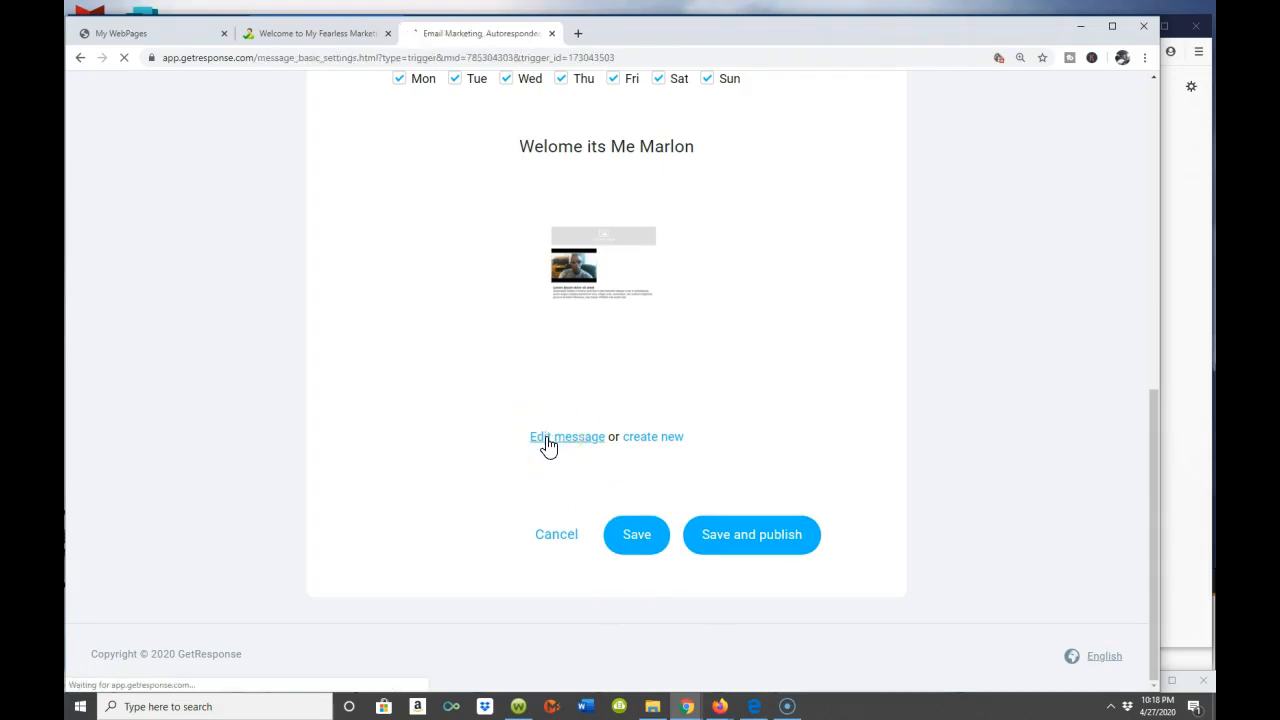
{"action": "scroll", "coordinate": [797, 386], "scroll_direction": "down", "scroll_amount": 1}
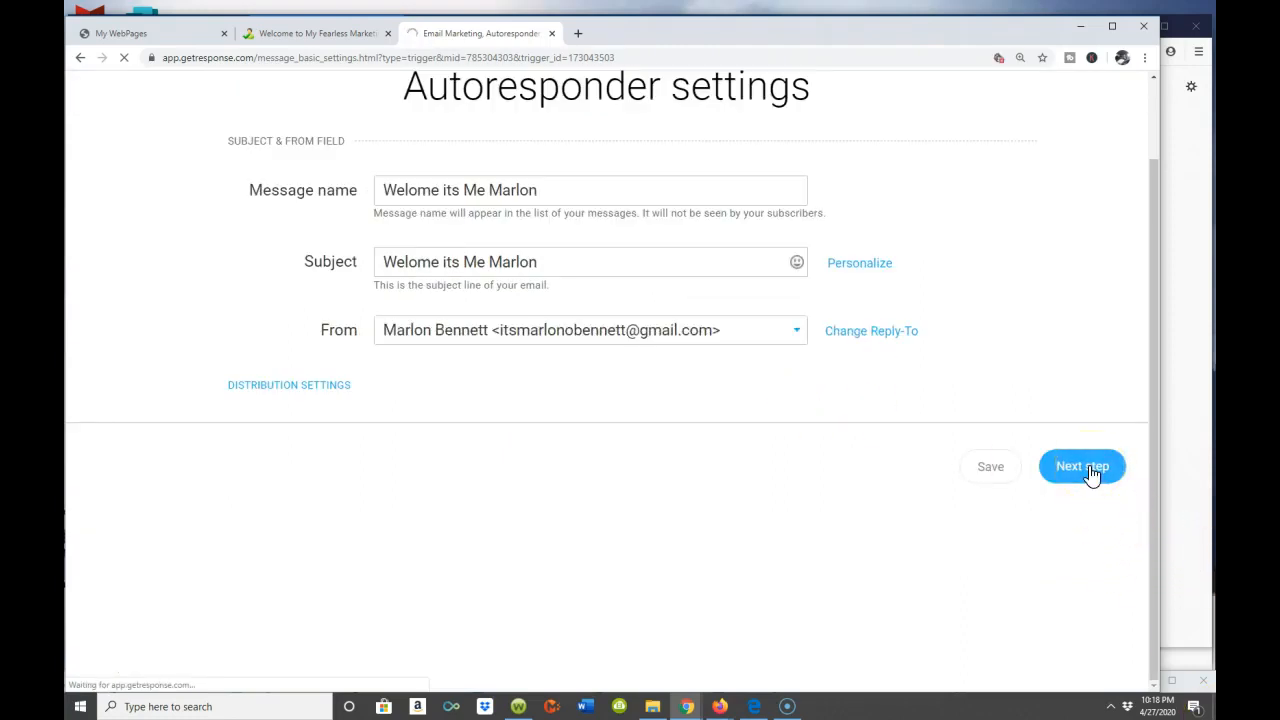
{"action": "left_click", "coordinate": [1082, 467]}
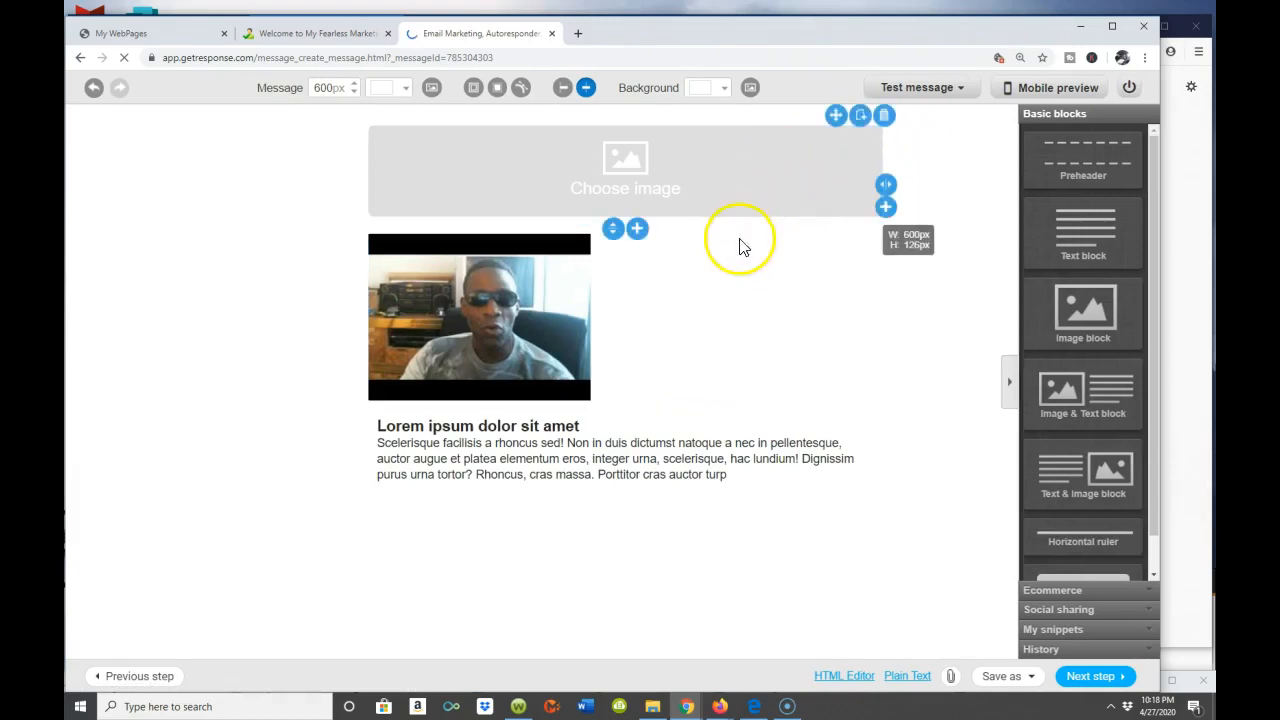
- Delete the empty image block above the photo, then save and publish the updated autoresponder
{"action": "left_click", "coordinate": [883, 119]}
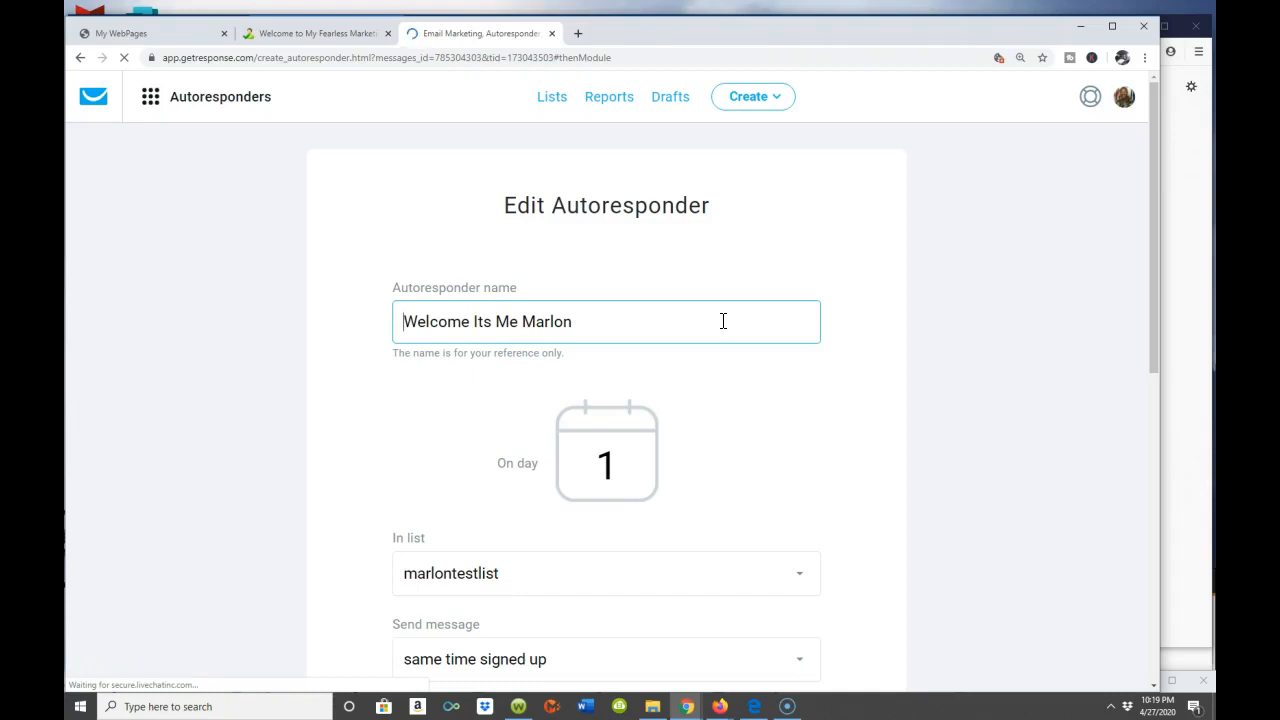
{"action": "scroll", "coordinate": [723, 321], "scroll_direction": "down", "scroll_amount": 1}
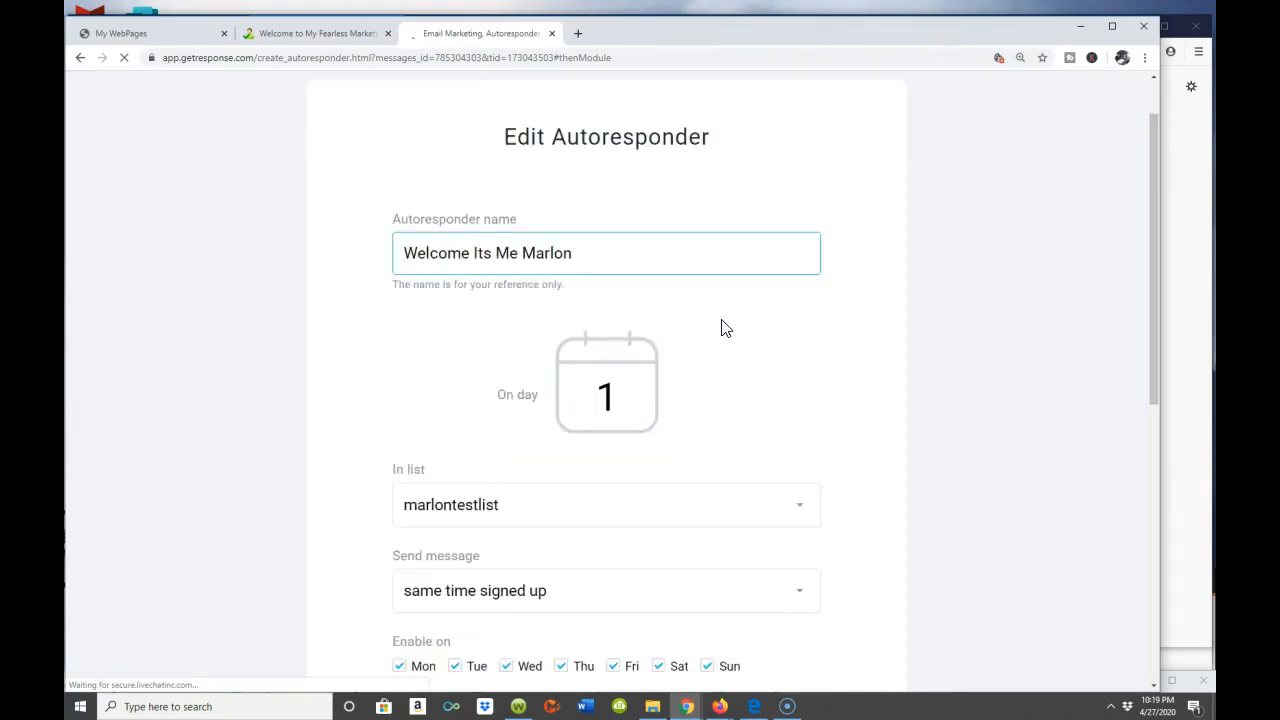
{"action": "scroll", "coordinate": [723, 328], "scroll_direction": "down", "scroll_amount": 6}
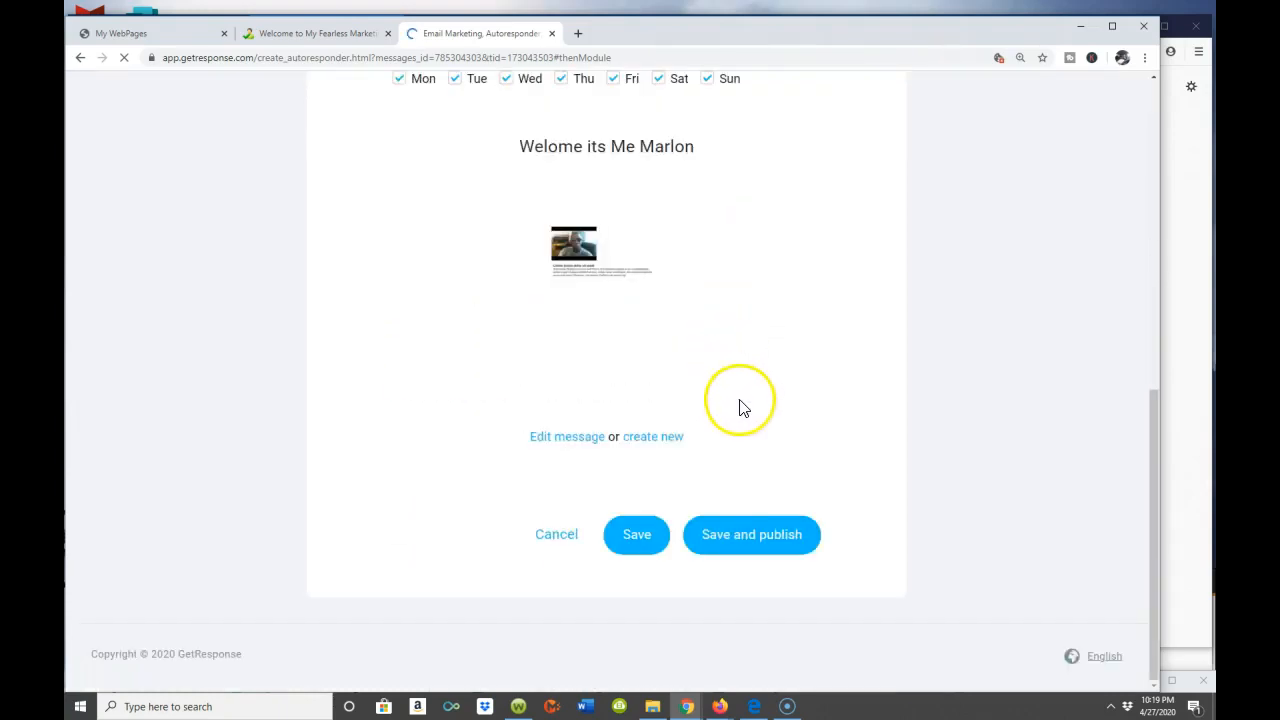
{"action": "left_click", "coordinate": [756, 538]}
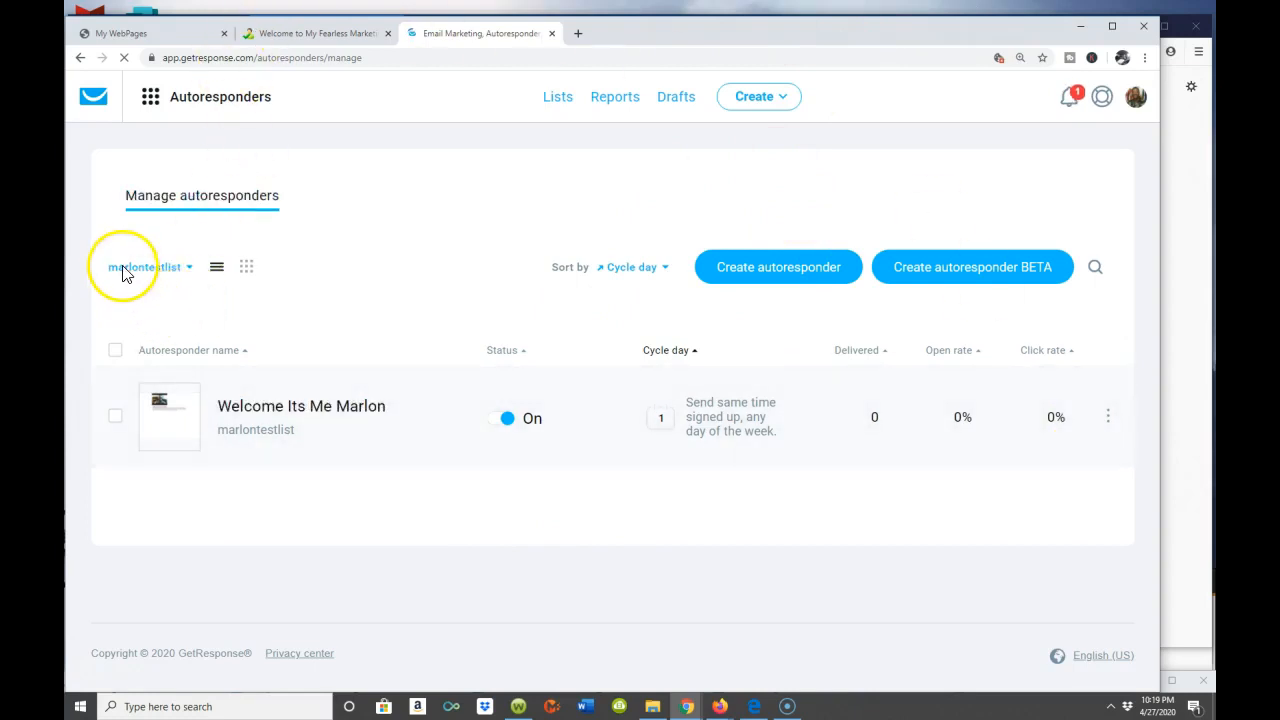
- Filter the autoresponders to show only the 12minaffilites list, deselecting the test contact list
{"action": "left_click", "coordinate": [191, 274]}
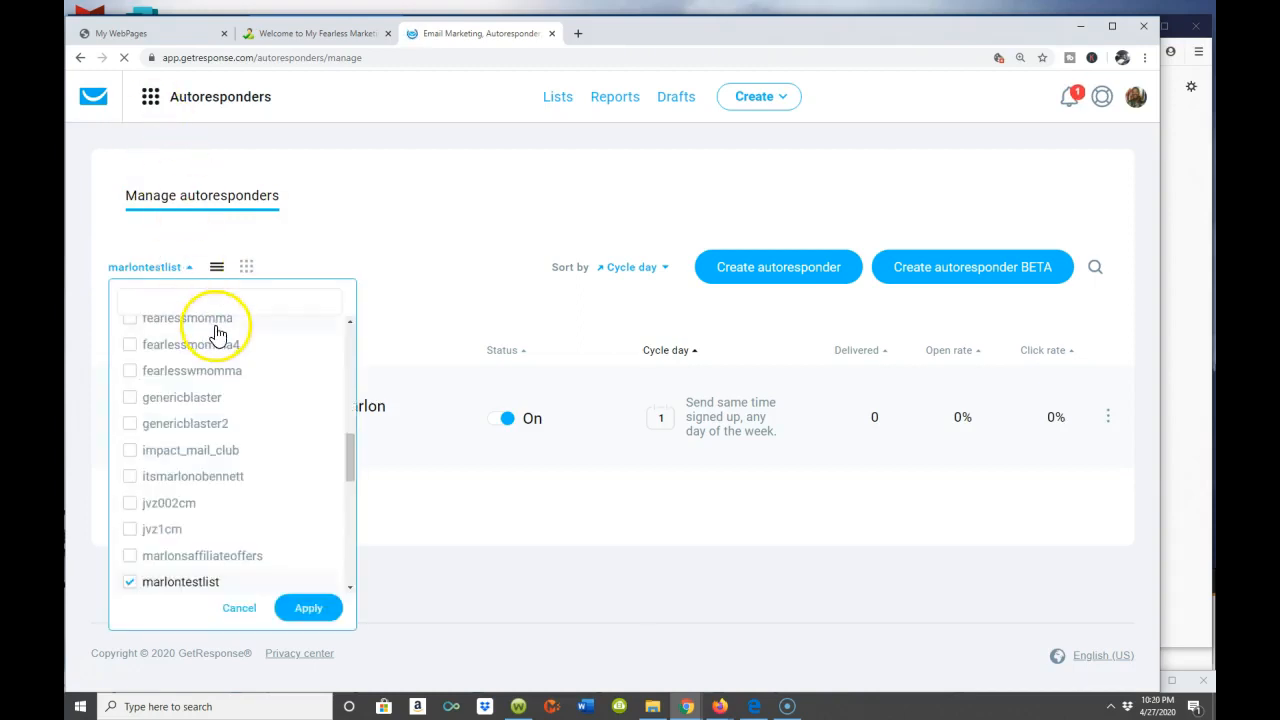
{"action": "left_click_drag", "start_coordinate": [354, 457], "coordinate": [362, 320]}
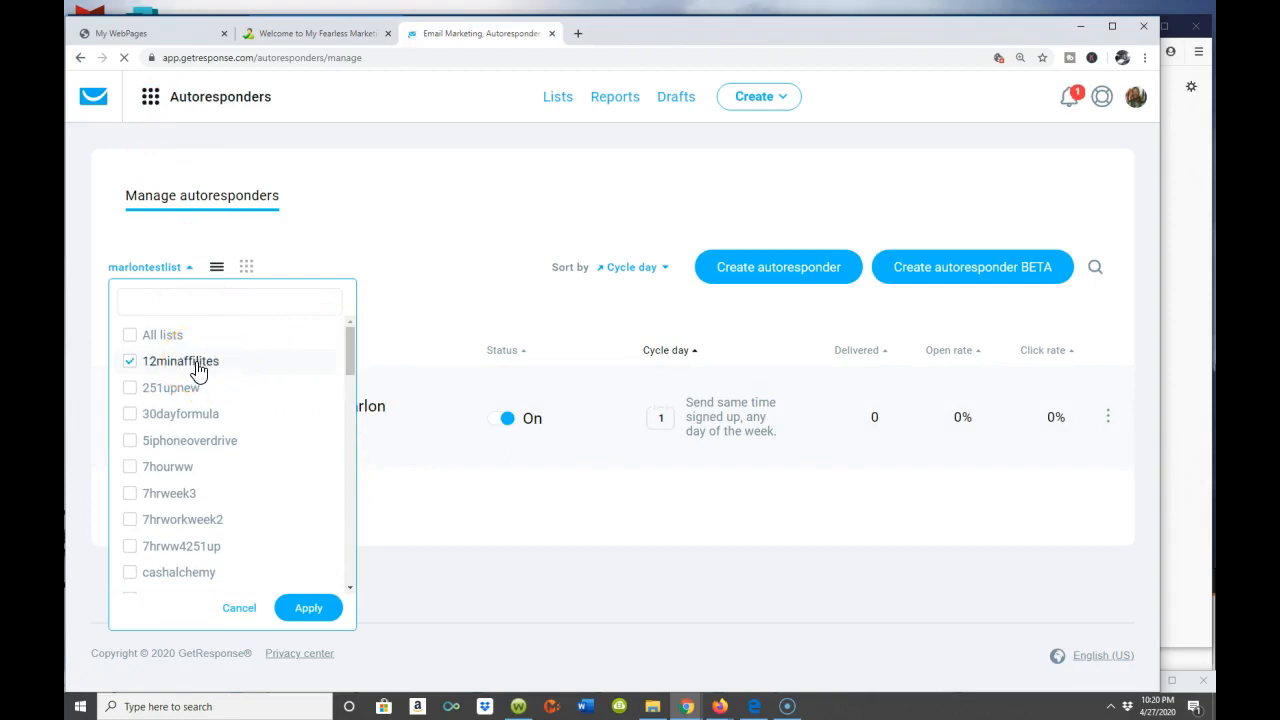
{"action": "scroll", "coordinate": [198, 372], "scroll_direction": "down", "scroll_amount": 5}
{"action": "scroll", "coordinate": [198, 374], "scroll_direction": "down", "scroll_amount": 6}
{"action": "scroll", "coordinate": [198, 374], "scroll_direction": "down", "scroll_amount": 2}
{"action": "scroll", "coordinate": [250, 416], "scroll_direction": "down", "scroll_amount": 5}
{"action": "scroll", "coordinate": [250, 416], "scroll_direction": "down", "scroll_amount": 2}
{"action": "scroll", "coordinate": [250, 412], "scroll_direction": "up", "scroll_amount": 5}
{"action": "scroll", "coordinate": [250, 410], "scroll_direction": "up", "scroll_amount": 1}
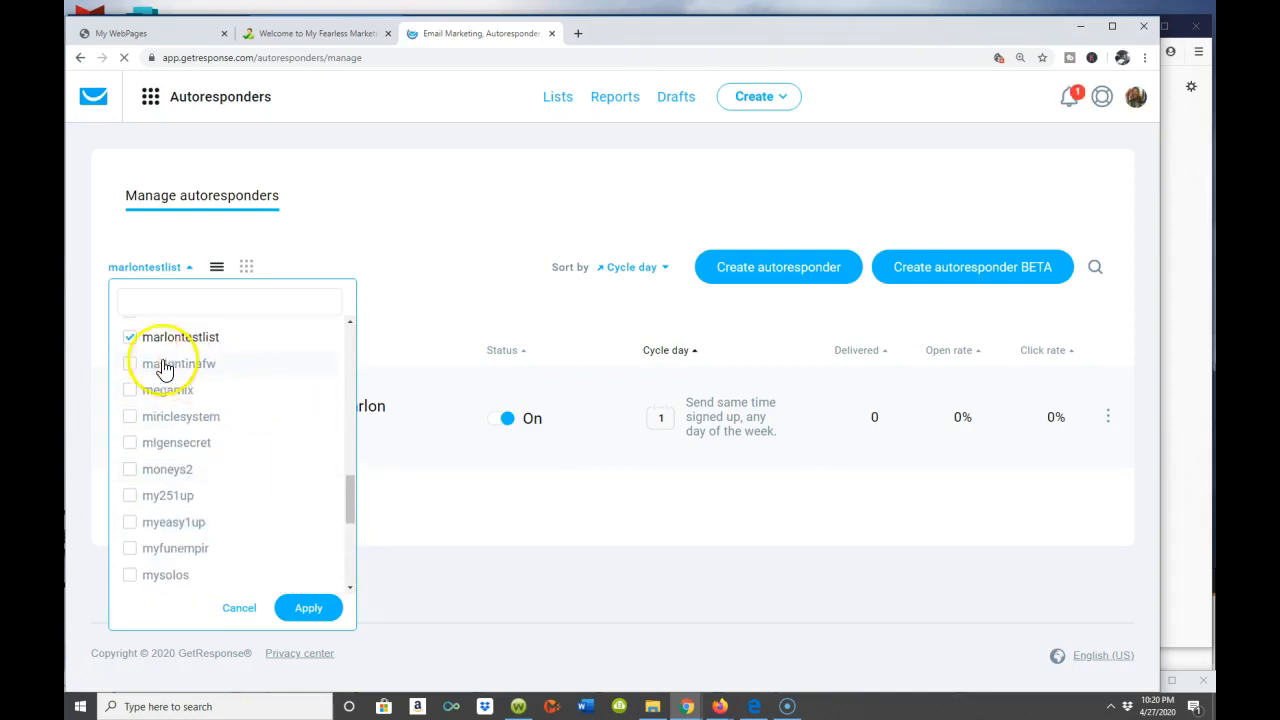
{"action": "left_click", "coordinate": [130, 340]}
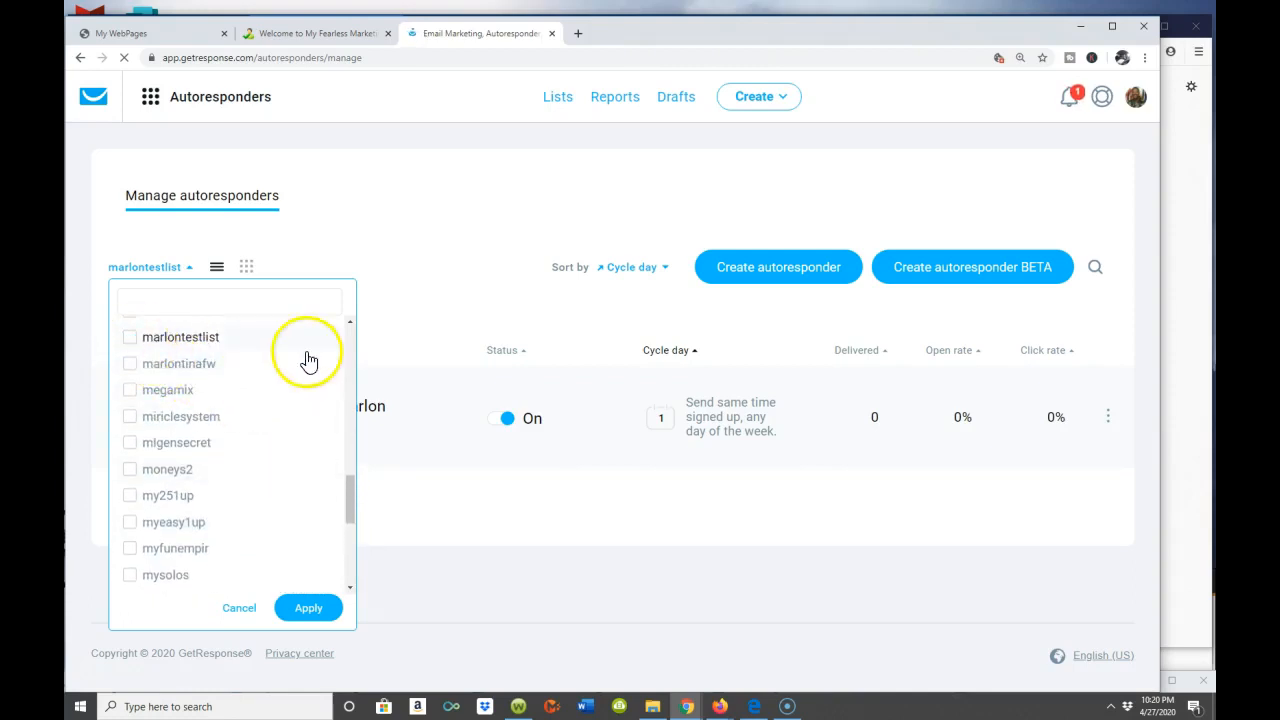
{"action": "scroll", "coordinate": [286, 329], "scroll_direction": "up", "scroll_amount": 3}
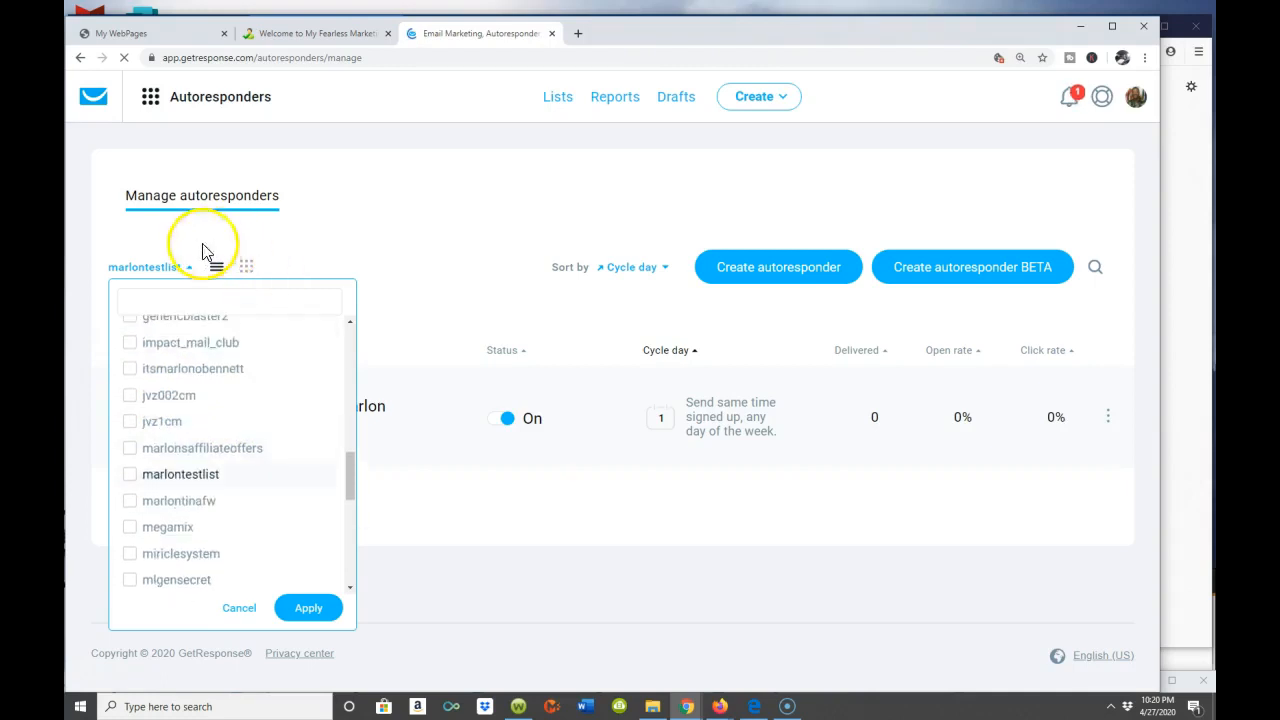
{"action": "left_click", "coordinate": [307, 610]}
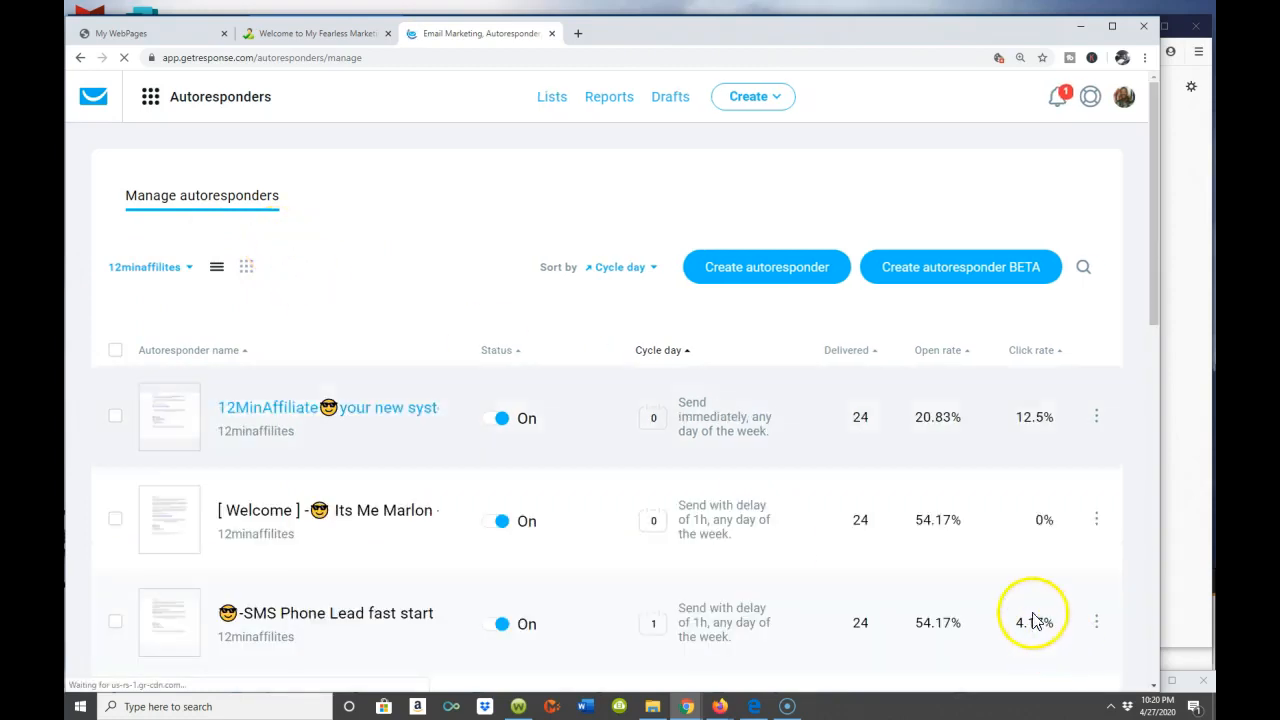
- Examine the names, cycle days and sending schedules of the autoresponders in the 12minaffilites list
{"action": "scroll", "coordinate": [1143, 305], "scroll_direction": "down", "scroll_amount": 10}
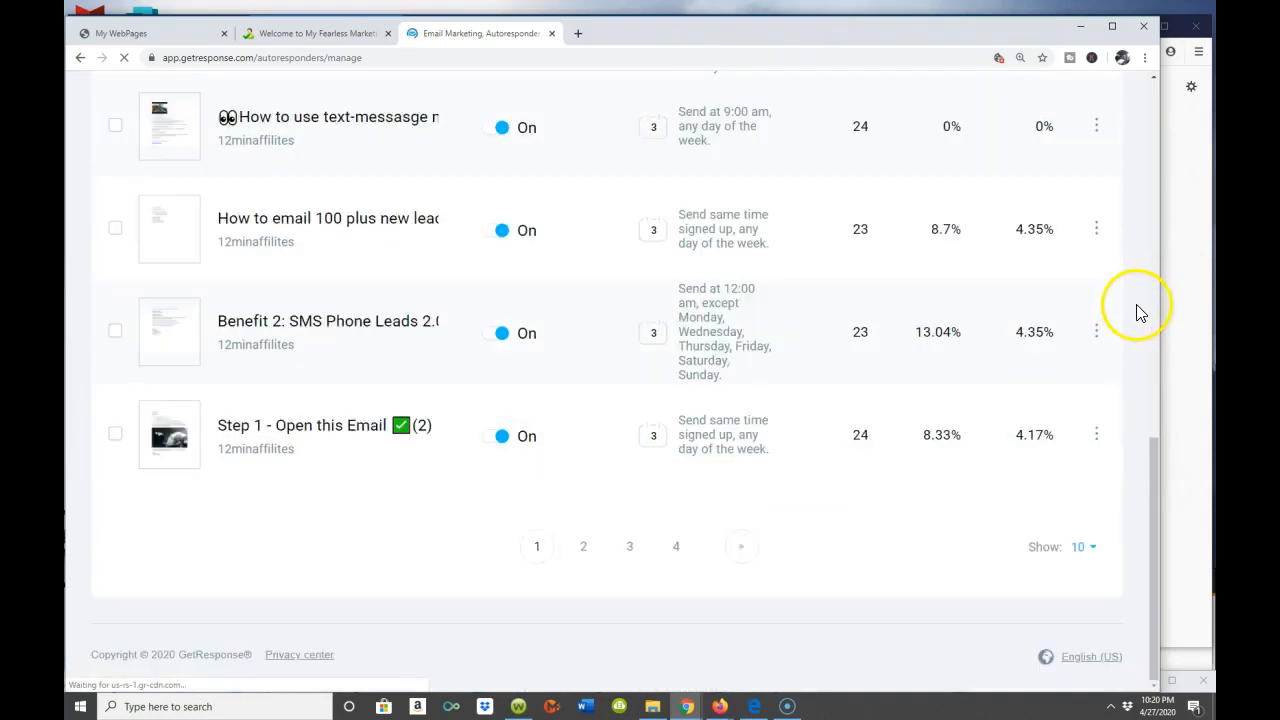
{"action": "scroll", "coordinate": [1140, 312], "scroll_direction": "up", "scroll_amount": 3}
{"action": "scroll", "coordinate": [1141, 312], "scroll_direction": "up", "scroll_amount": 6}
{"action": "scroll", "coordinate": [1141, 312], "scroll_direction": "down", "scroll_amount": 2}
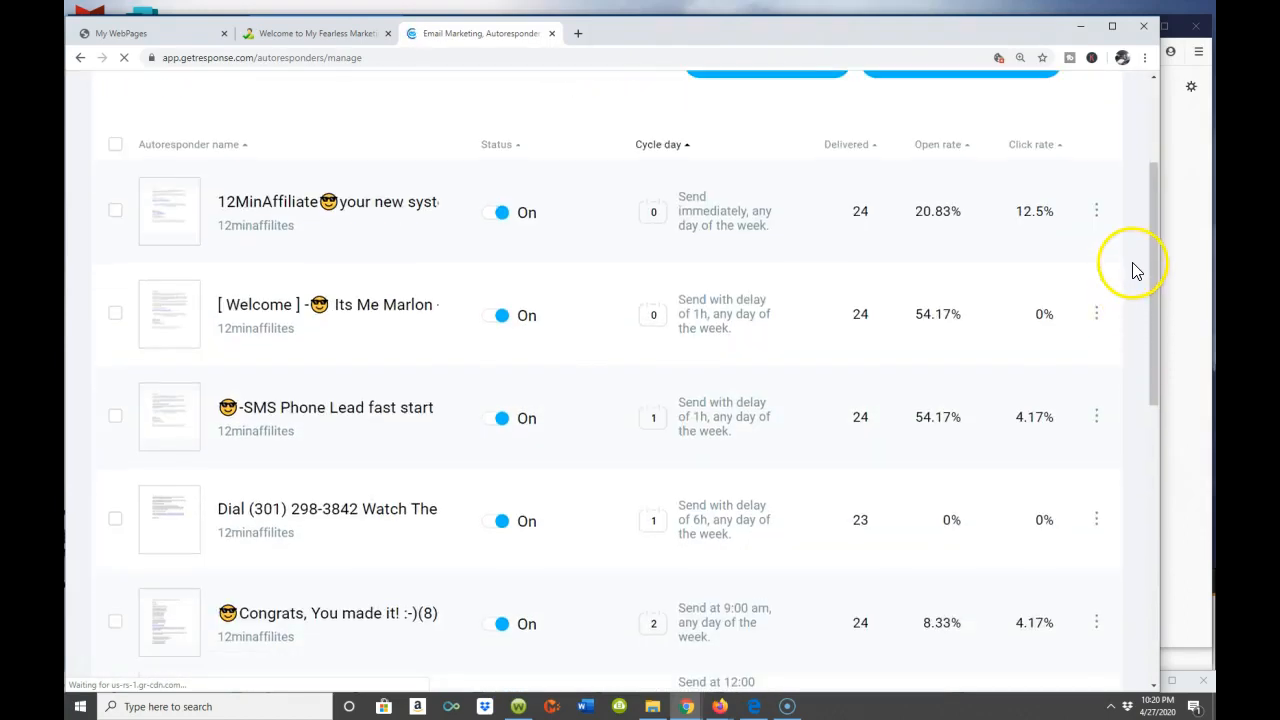
{"action": "scroll", "coordinate": [1136, 270], "scroll_direction": "up", "scroll_amount": 2}
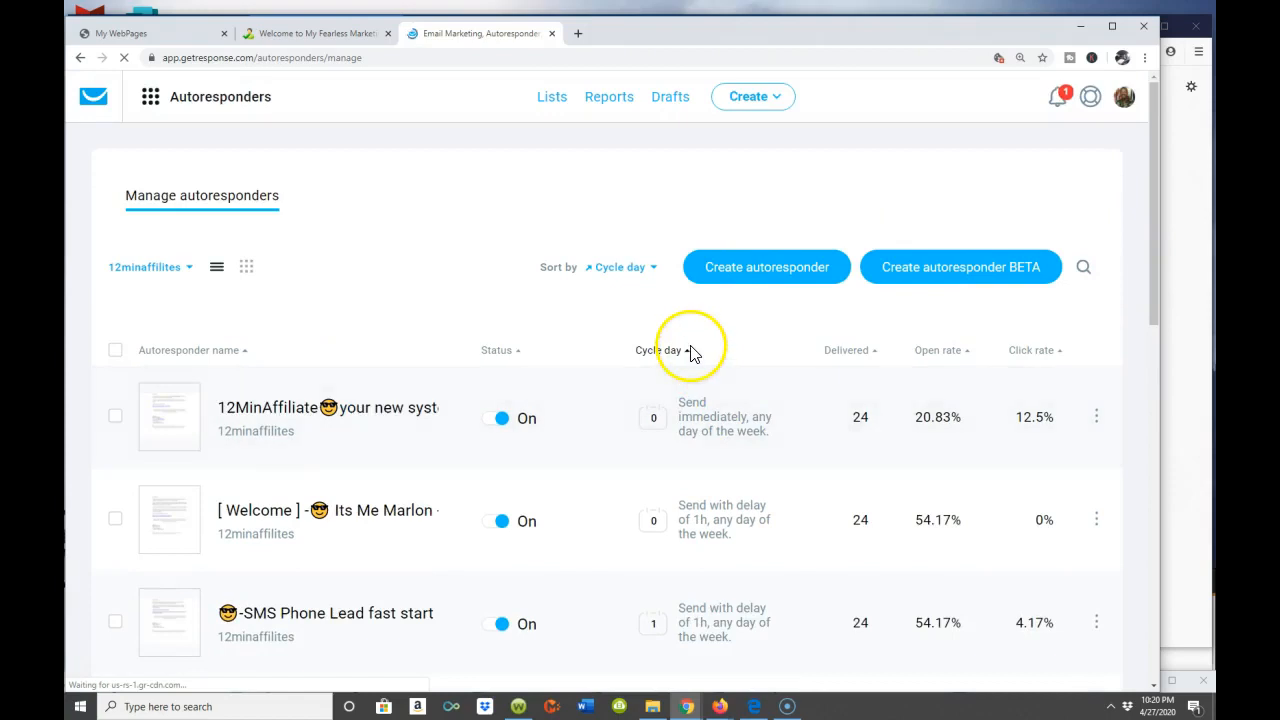
{"action": "scroll", "coordinate": [700, 362], "scroll_direction": "down", "scroll_amount": 2}
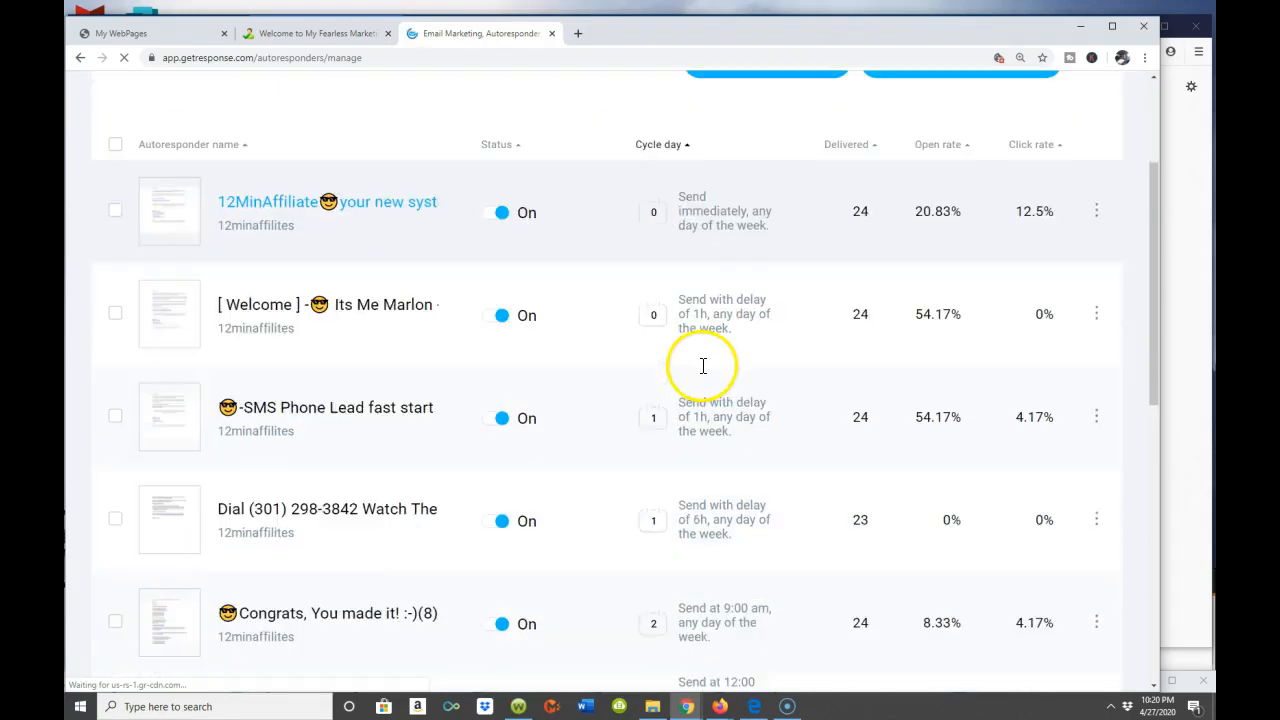
{"action": "scroll", "coordinate": [700, 373], "scroll_direction": "down", "scroll_amount": 2}
{"action": "scroll", "coordinate": [171, 286], "scroll_direction": "up", "scroll_amount": 2}
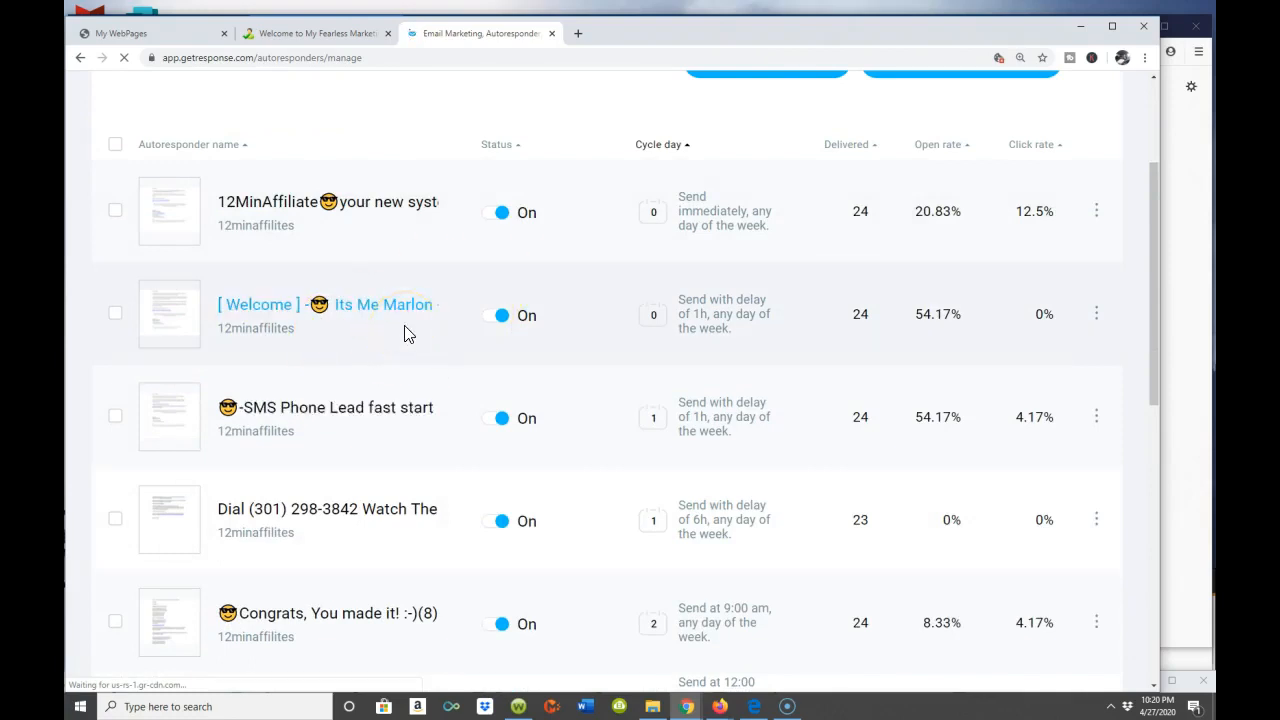
- Re-use the 12minaffilites list's welcome autoresponder, the one with a 1-hour delay, as a new autoresponder
{"action": "left_click", "coordinate": [337, 309]}
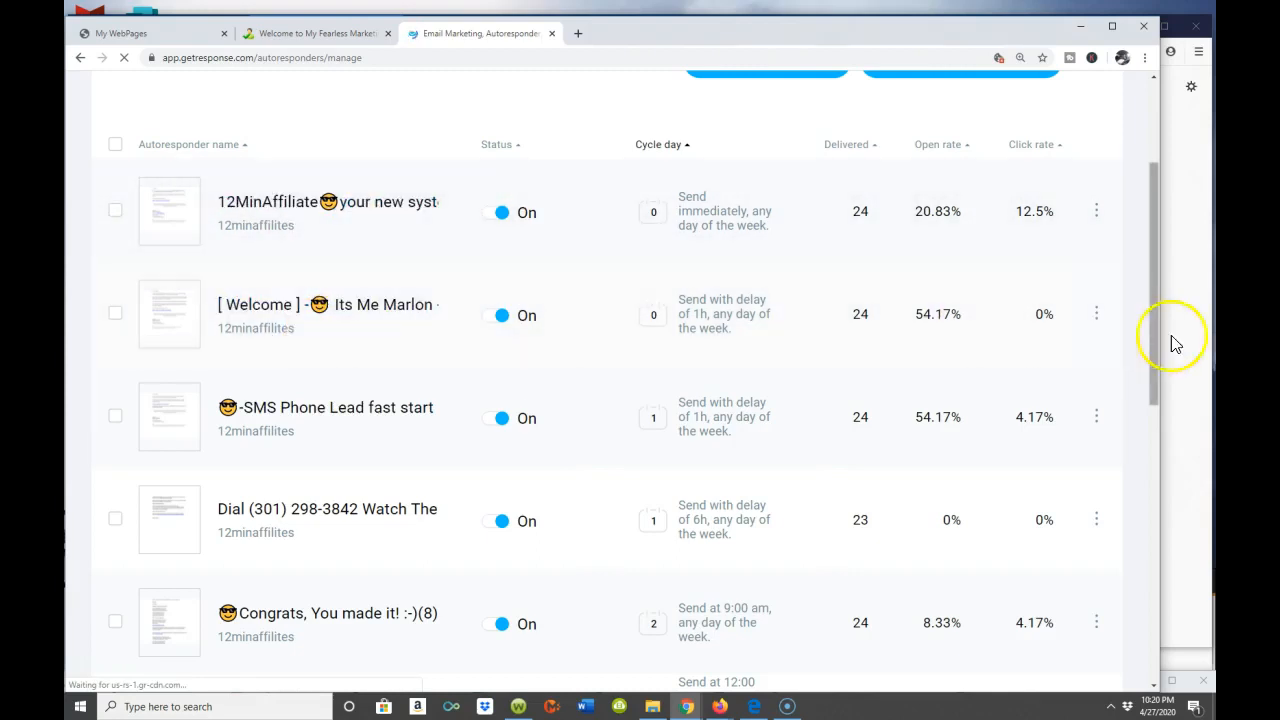
{"action": "left_click", "coordinate": [1096, 314]}
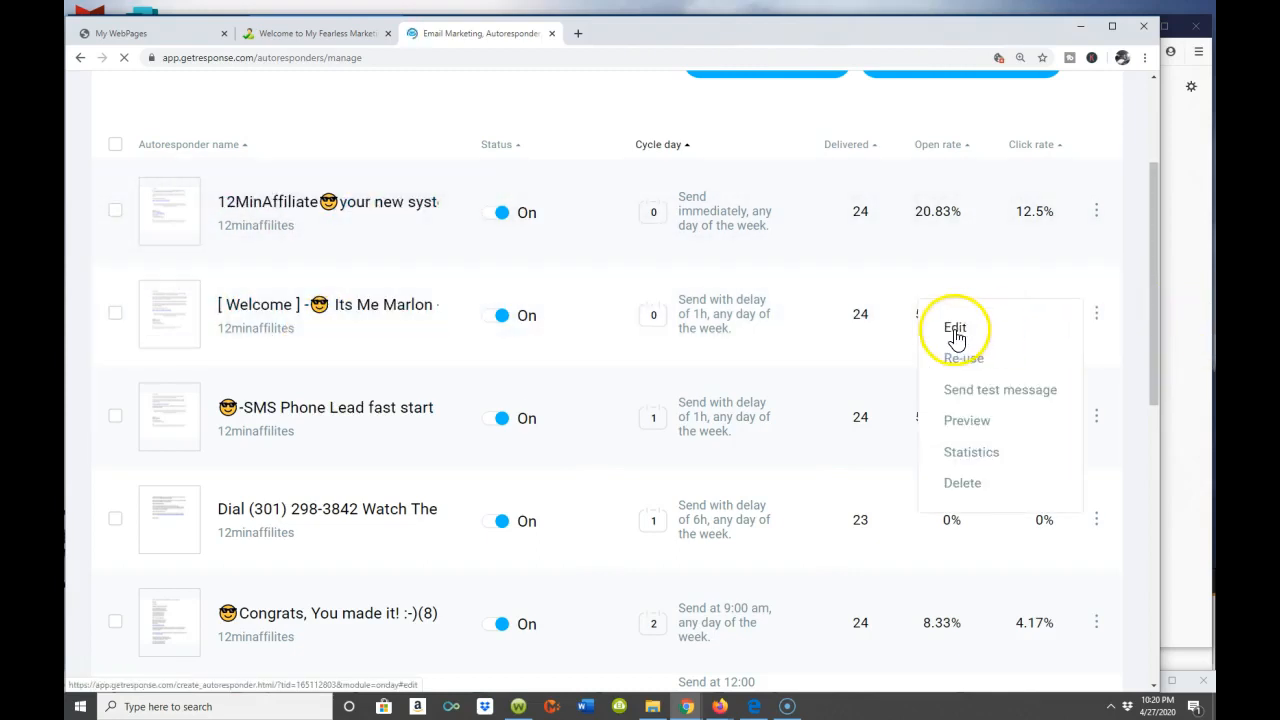
{"action": "left_click", "coordinate": [963, 362]}
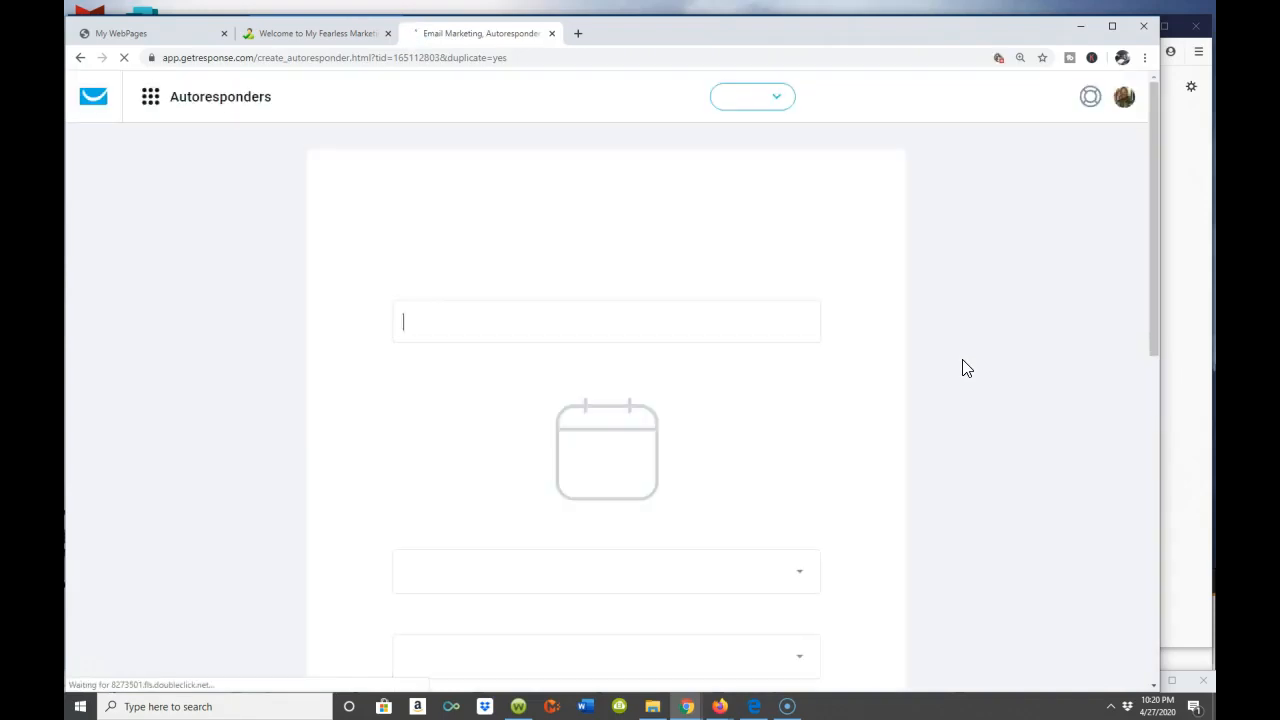
{"action": "left_click", "coordinate": [608, 393]}
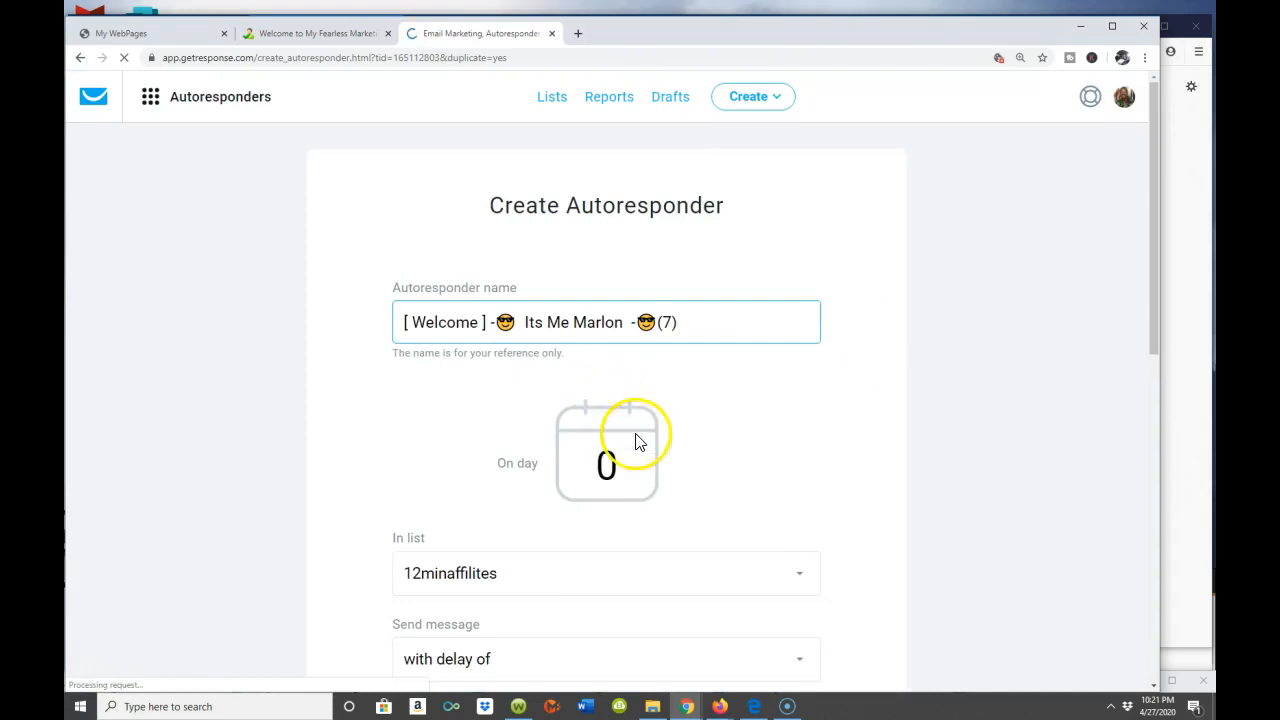
- Assign the copied welcome autoresponder to the test contact list in place of 12minaffilites
{"action": "scroll", "coordinate": [638, 456], "scroll_direction": "down", "scroll_amount": 1}
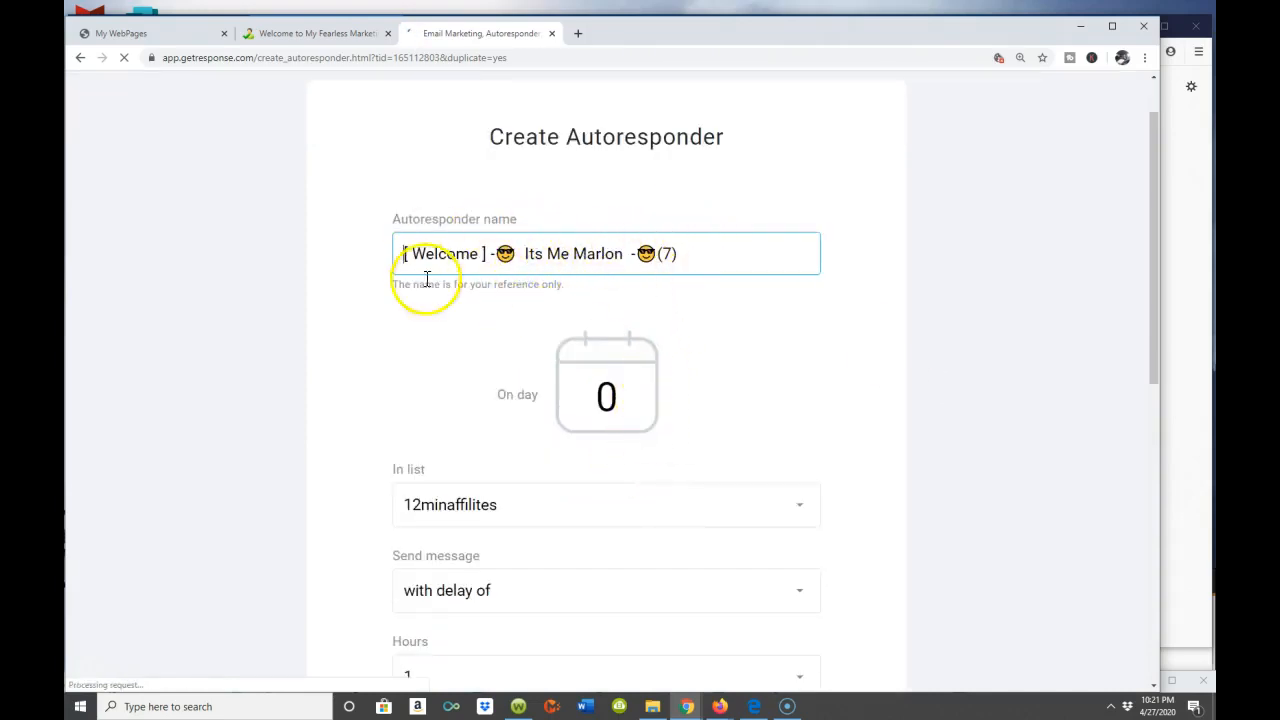
{"action": "scroll", "coordinate": [625, 405], "scroll_direction": "down", "scroll_amount": 2}
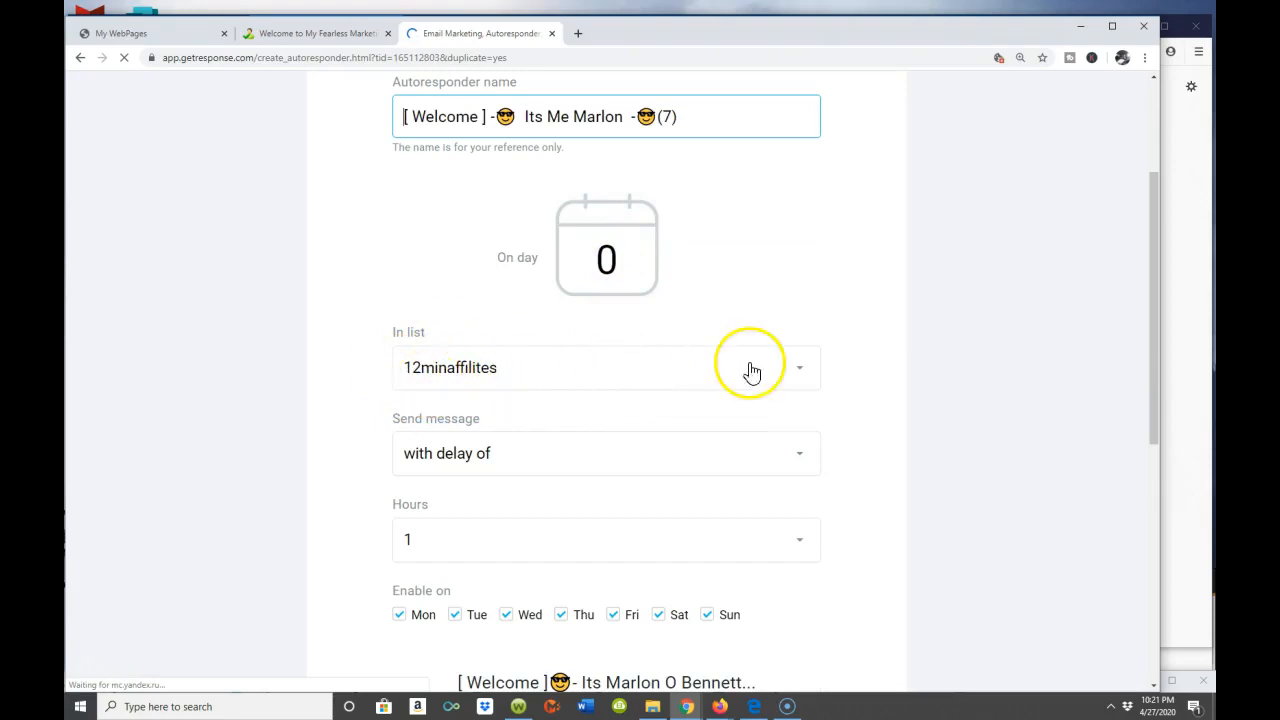
{"action": "left_click", "coordinate": [800, 370]}
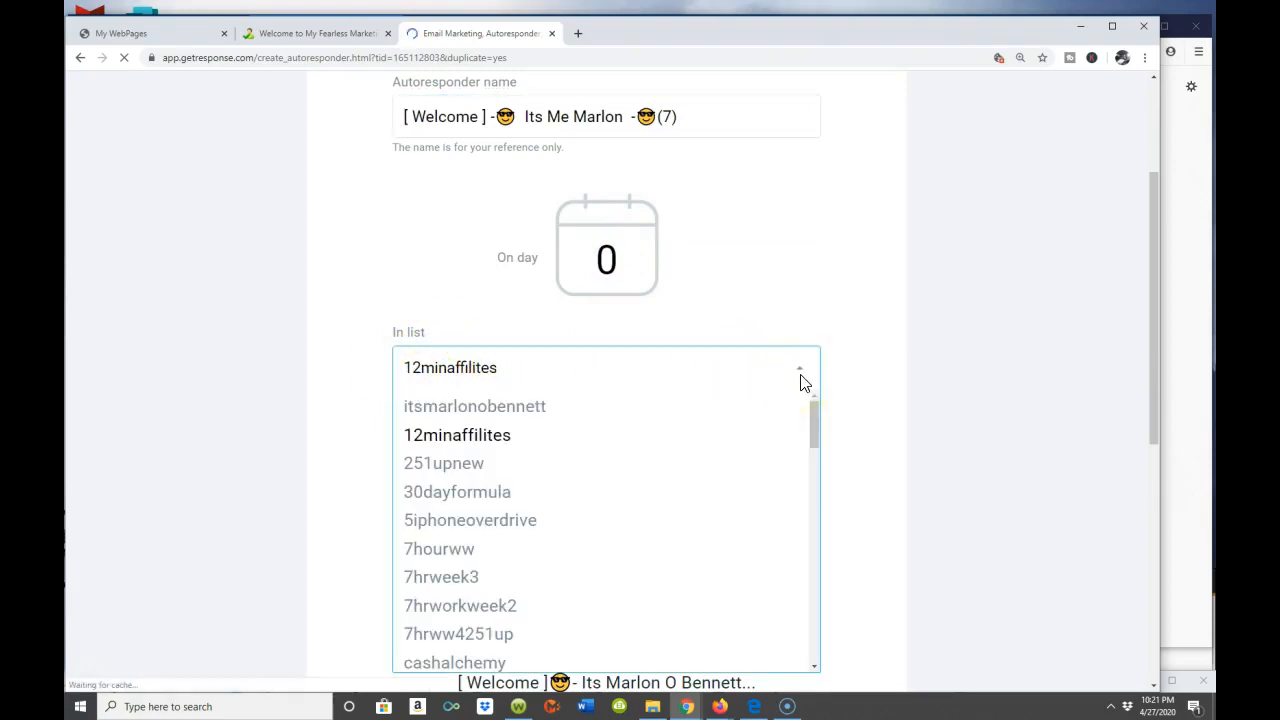
{"action": "scroll", "coordinate": [706, 423], "scroll_direction": "down", "scroll_amount": 3}
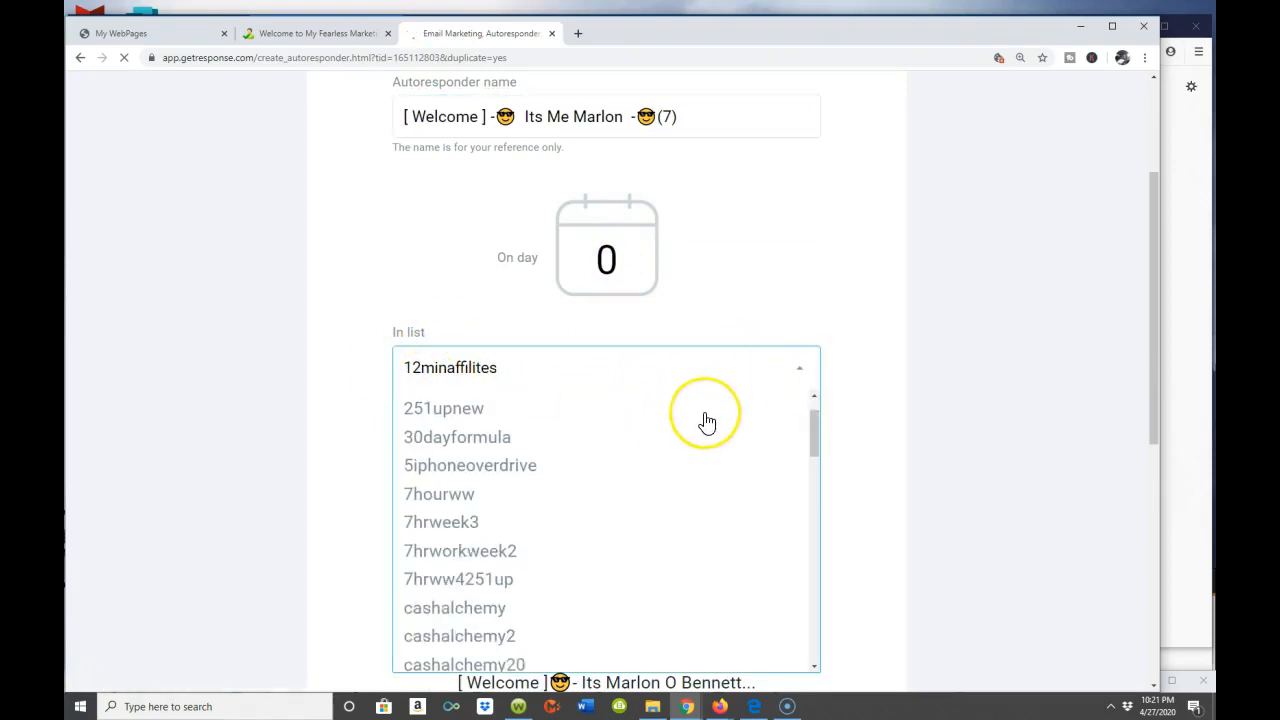
{"action": "scroll", "coordinate": [706, 423], "scroll_direction": "down", "scroll_amount": 5}
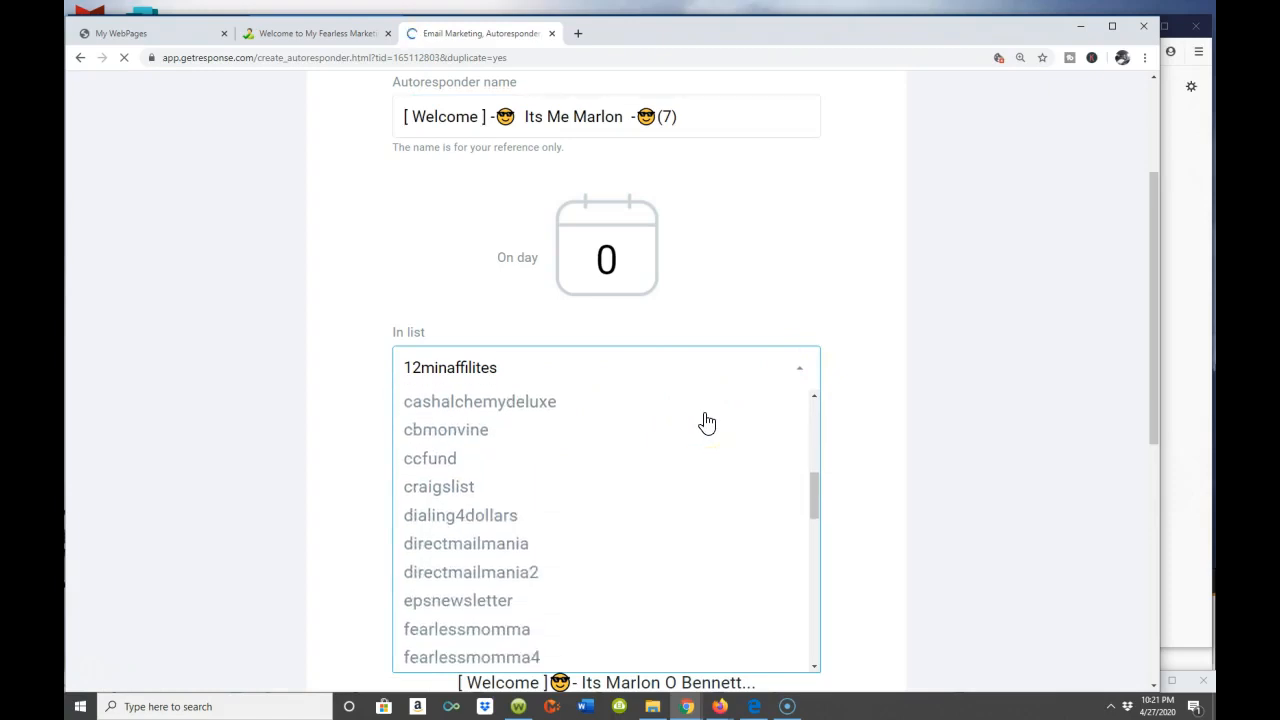
{"action": "scroll", "coordinate": [706, 423], "scroll_direction": "down", "scroll_amount": 4}
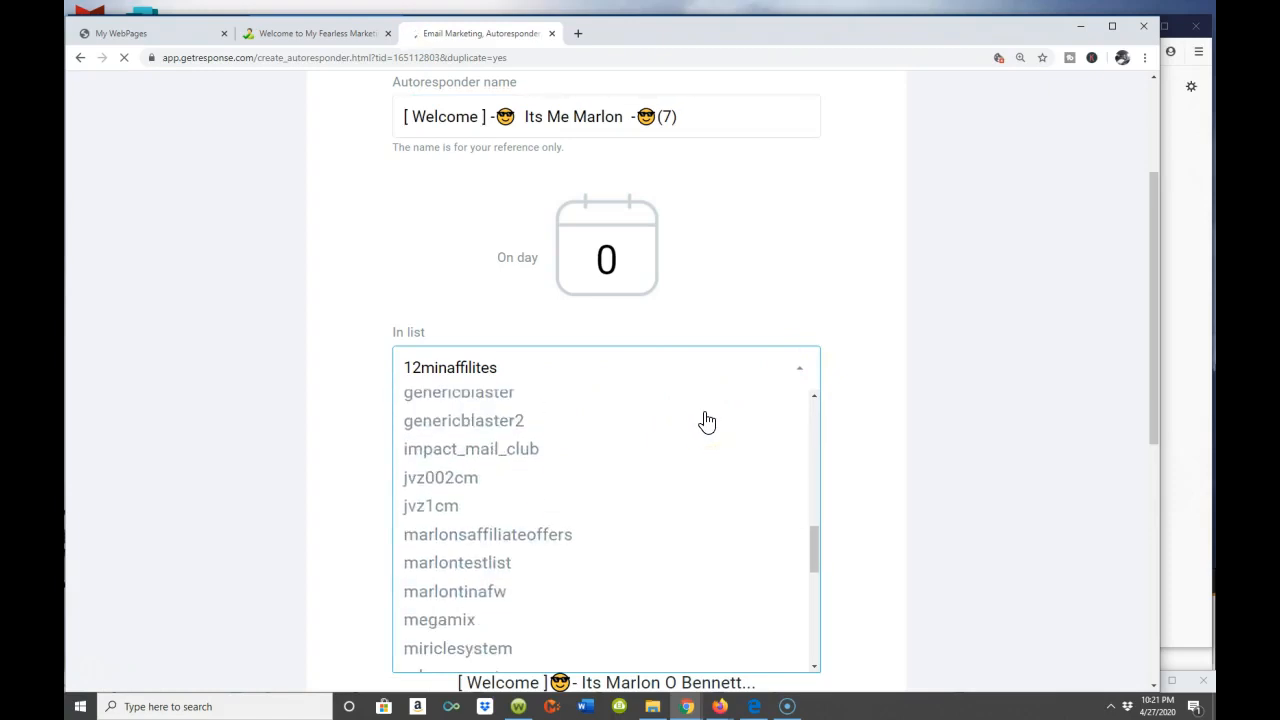
{"action": "left_click", "coordinate": [533, 473]}
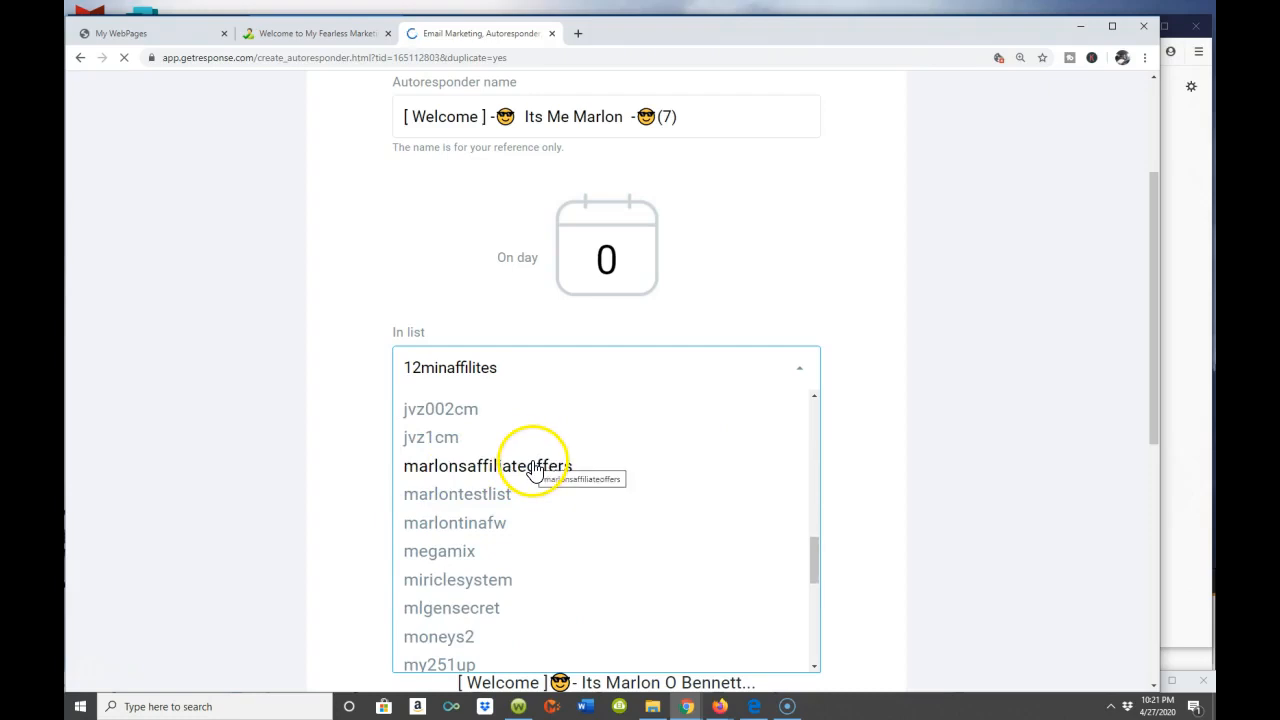
{"action": "scroll", "coordinate": [533, 470], "scroll_direction": "down", "scroll_amount": 1}
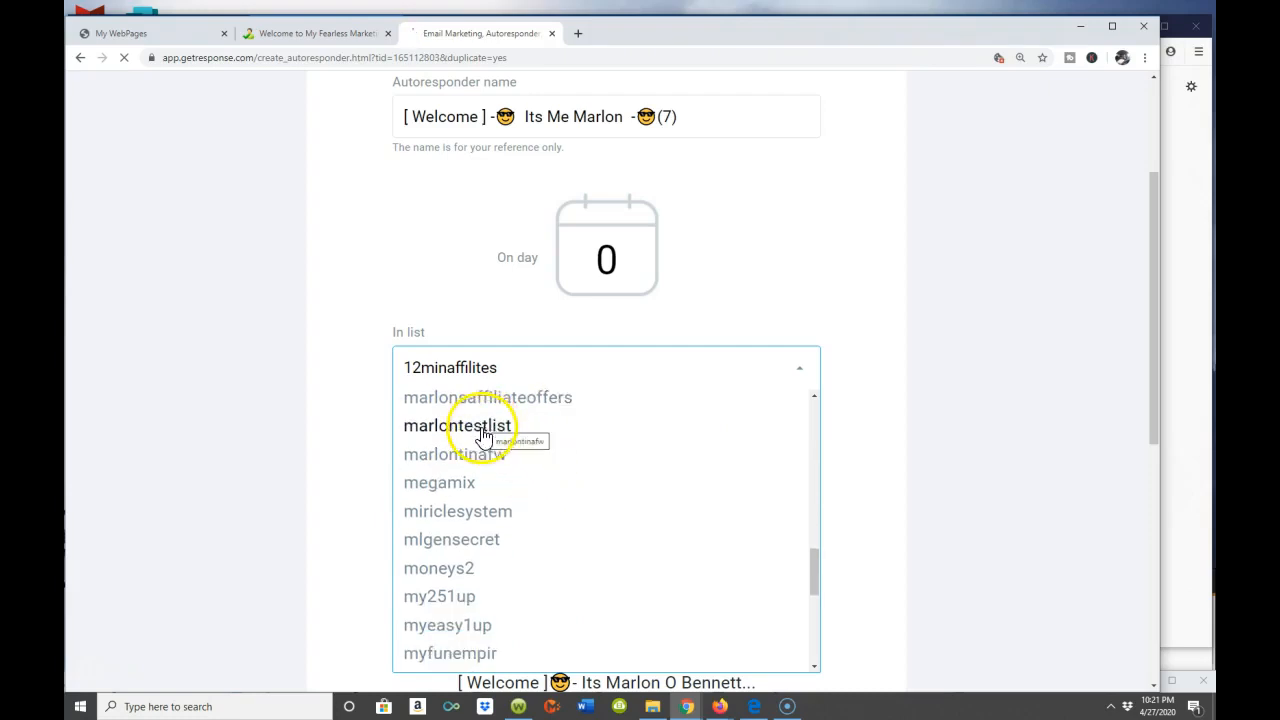
{"action": "left_click", "coordinate": [481, 437]}
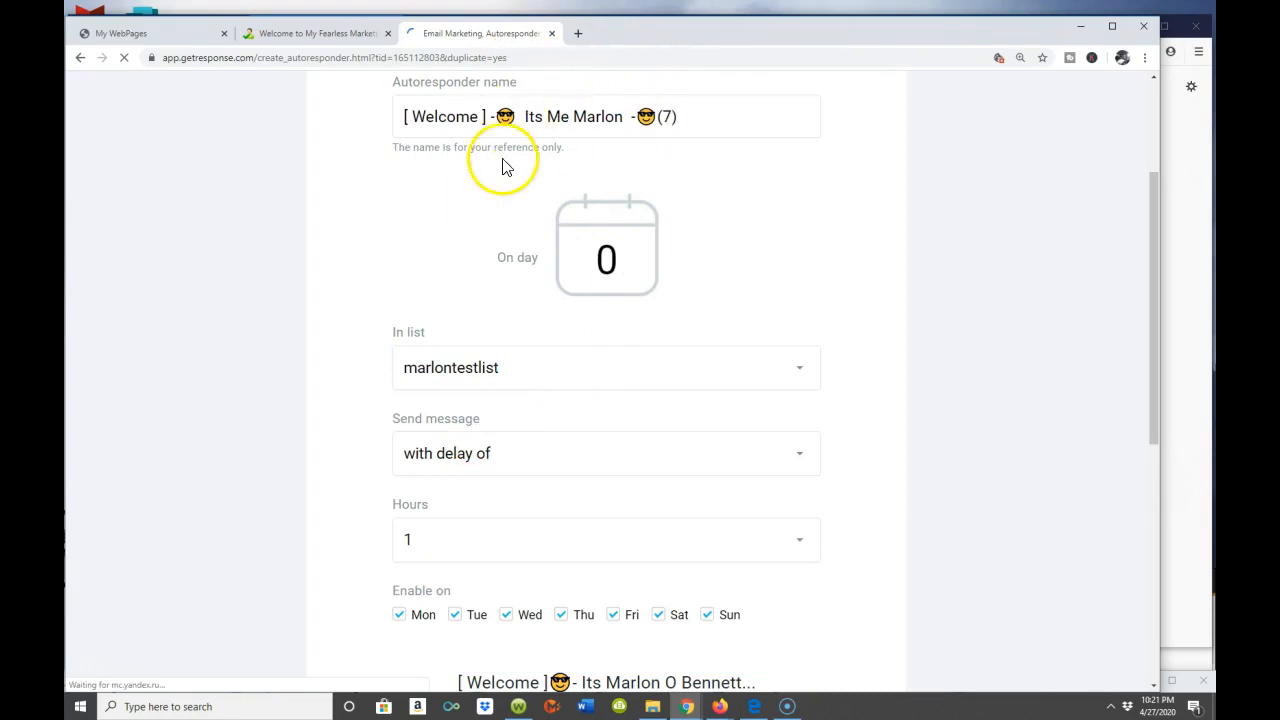
- Check the copied autoresponder's day and message, then save and publish it
{"action": "scroll", "coordinate": [510, 338], "scroll_direction": "up", "scroll_amount": 2}
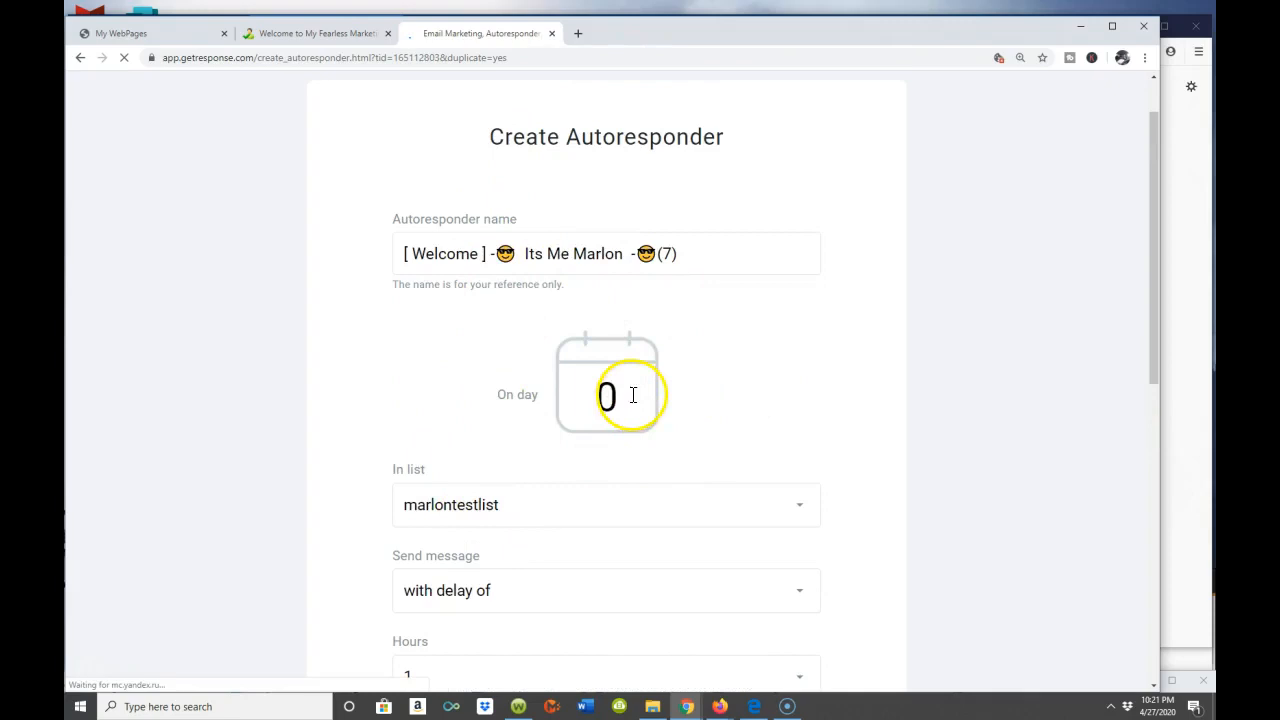
{"action": "scroll", "coordinate": [637, 394], "scroll_direction": "down", "scroll_amount": 3}
{"action": "scroll", "coordinate": [780, 600], "scroll_direction": "down", "scroll_amount": 5}
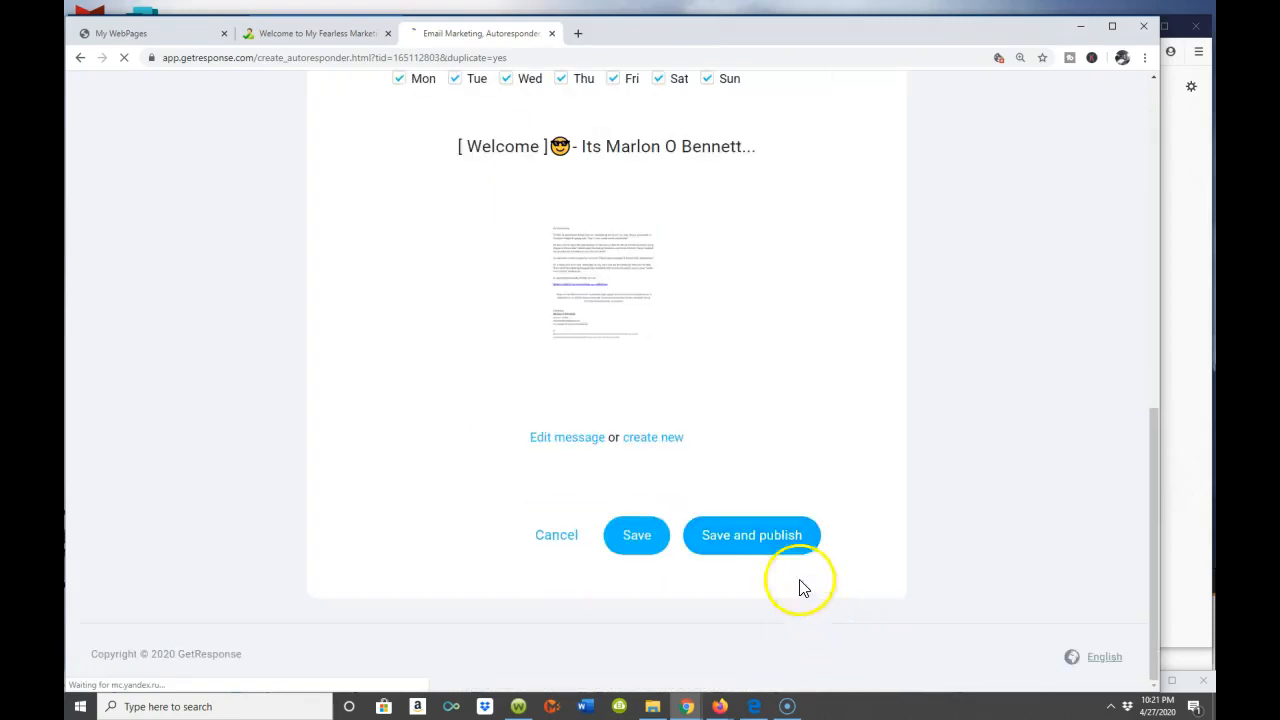
{"action": "left_click", "coordinate": [759, 545]}
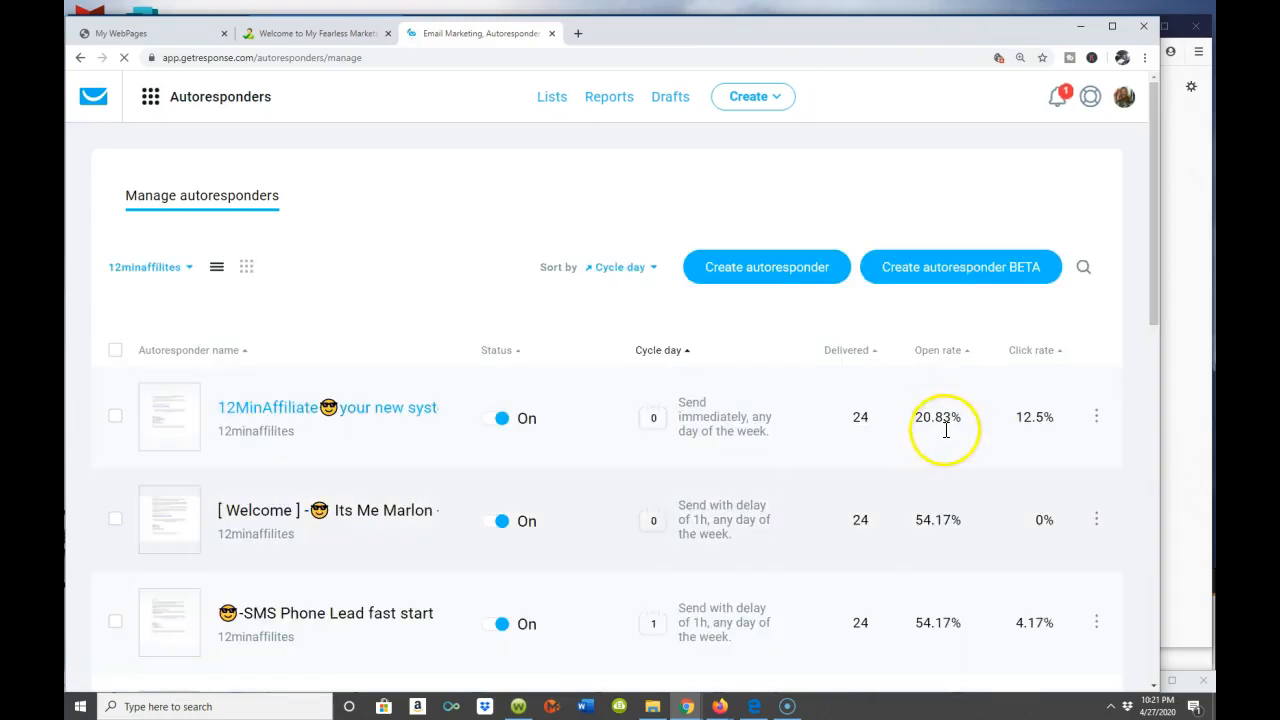
- Filter the autoresponders to show only the test contact list instead of 12minaffilites
{"action": "scroll", "coordinate": [950, 420], "scroll_direction": "down", "scroll_amount": 2}
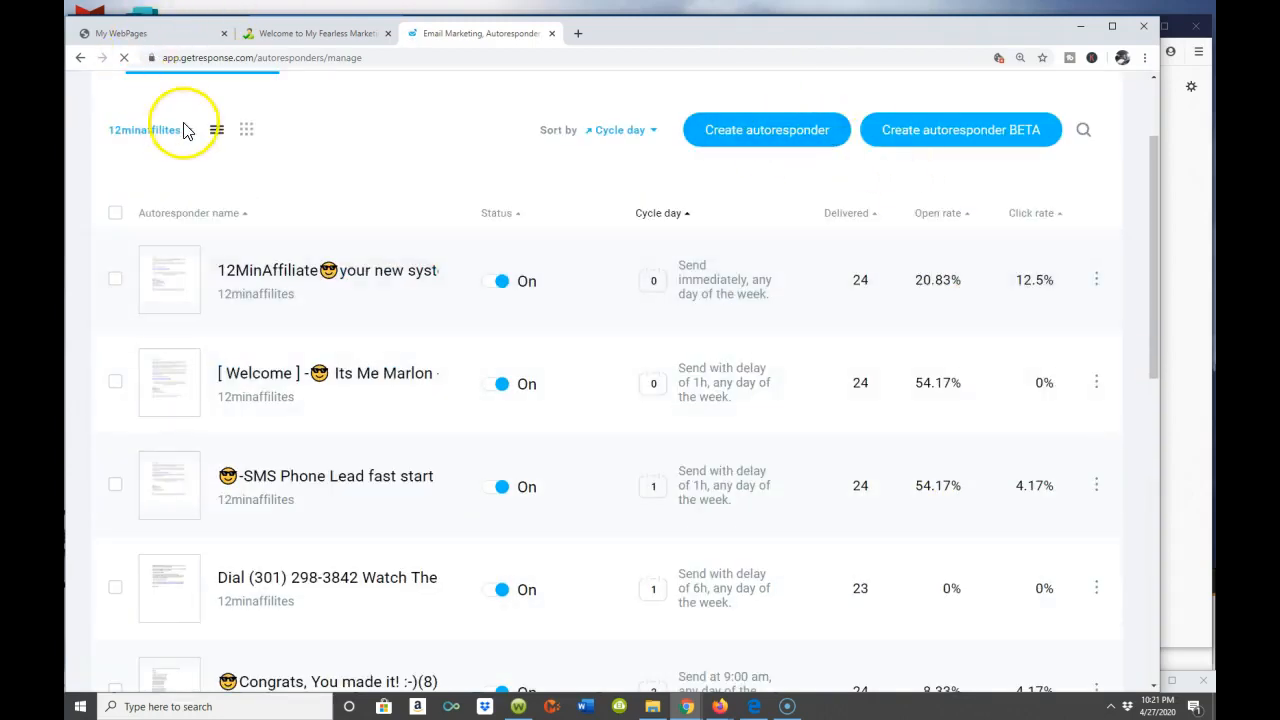
{"action": "scroll", "coordinate": [188, 131], "scroll_direction": "up", "scroll_amount": 2}
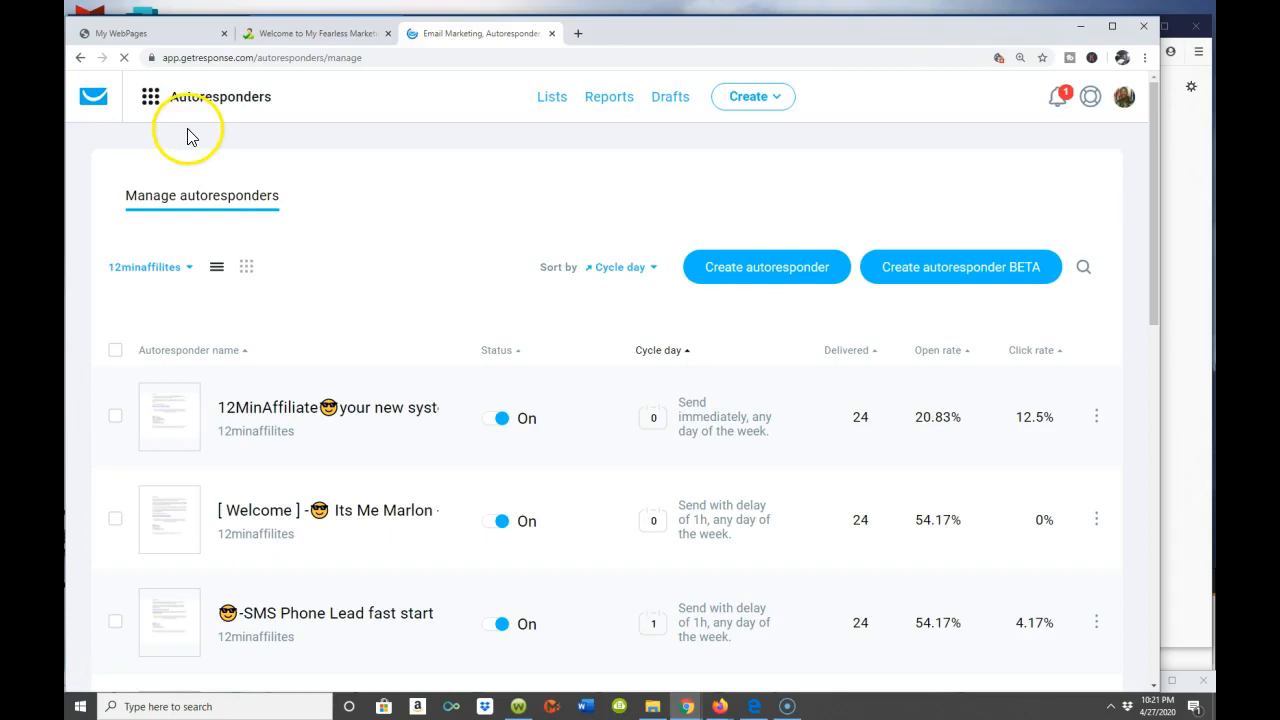
{"action": "left_click", "coordinate": [190, 276]}
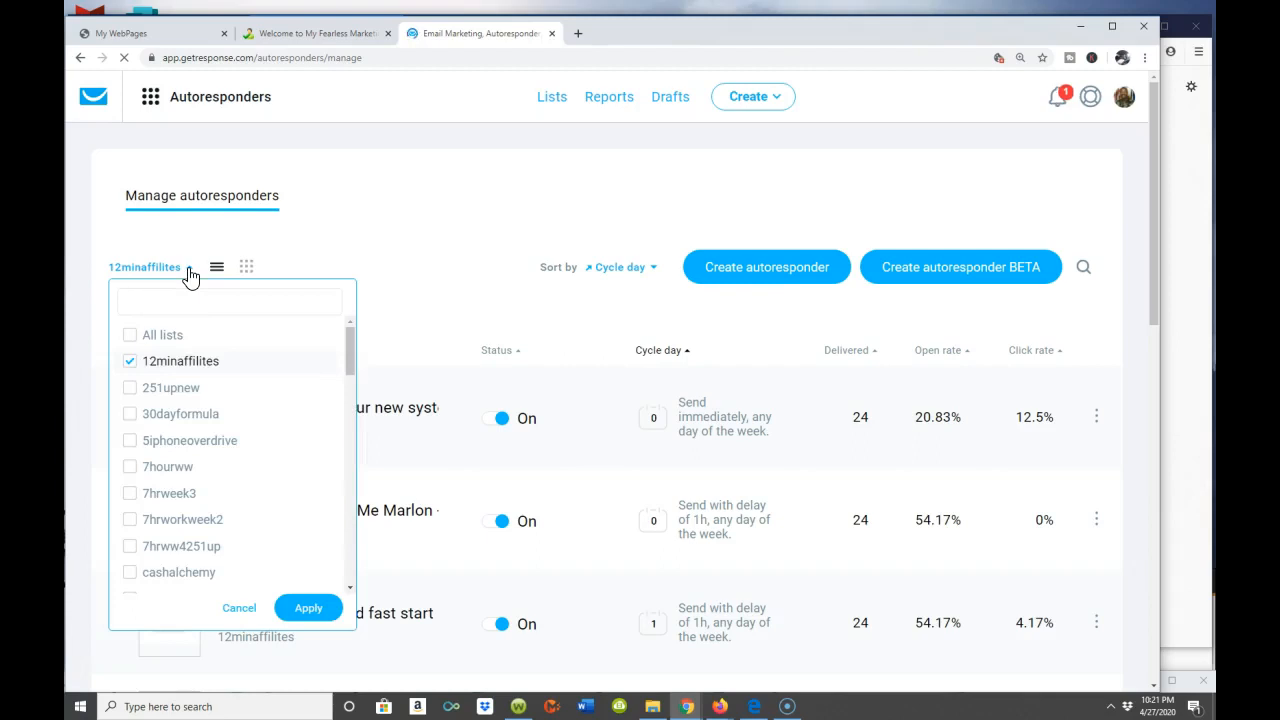
{"action": "left_click", "coordinate": [131, 364]}
{"action": "scroll", "coordinate": [240, 410], "scroll_direction": "down", "scroll_amount": 2}
{"action": "scroll", "coordinate": [265, 415], "scroll_direction": "down", "scroll_amount": 5}
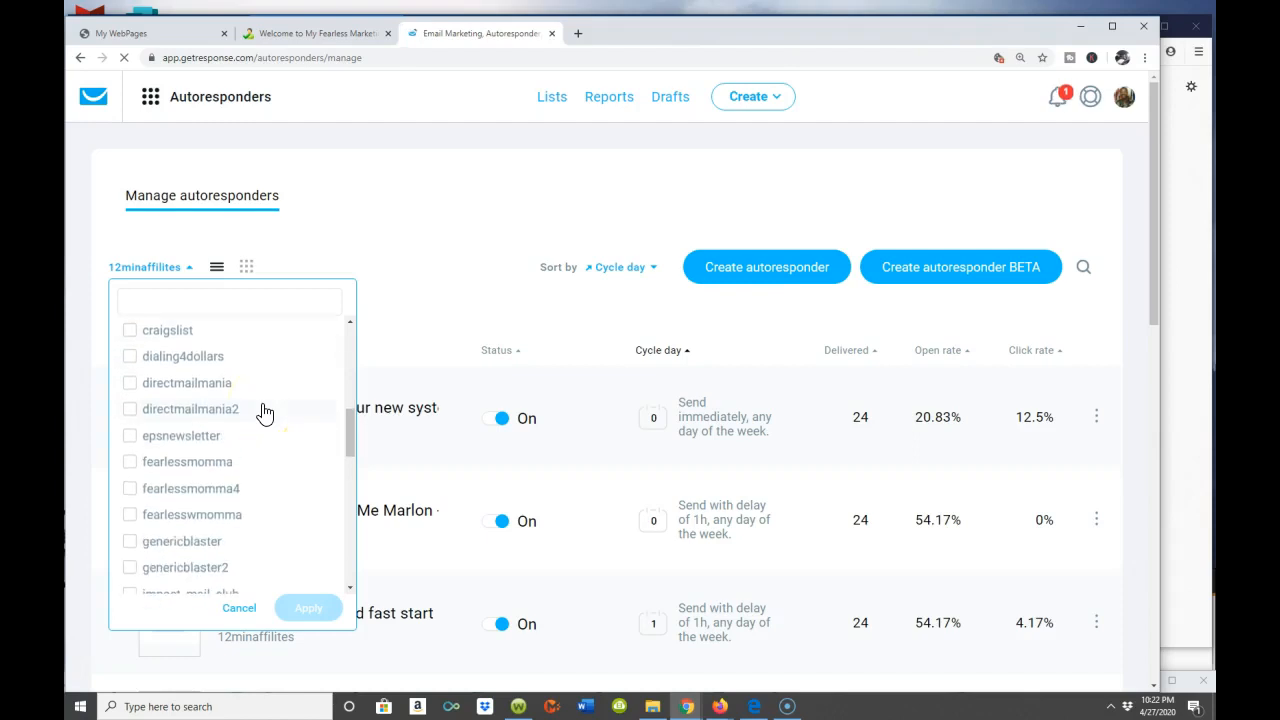
{"action": "scroll", "coordinate": [265, 413], "scroll_direction": "down", "scroll_amount": 1}
{"action": "scroll", "coordinate": [265, 413], "scroll_direction": "up", "scroll_amount": 2}
{"action": "scroll", "coordinate": [265, 413], "scroll_direction": "down", "scroll_amount": 4}
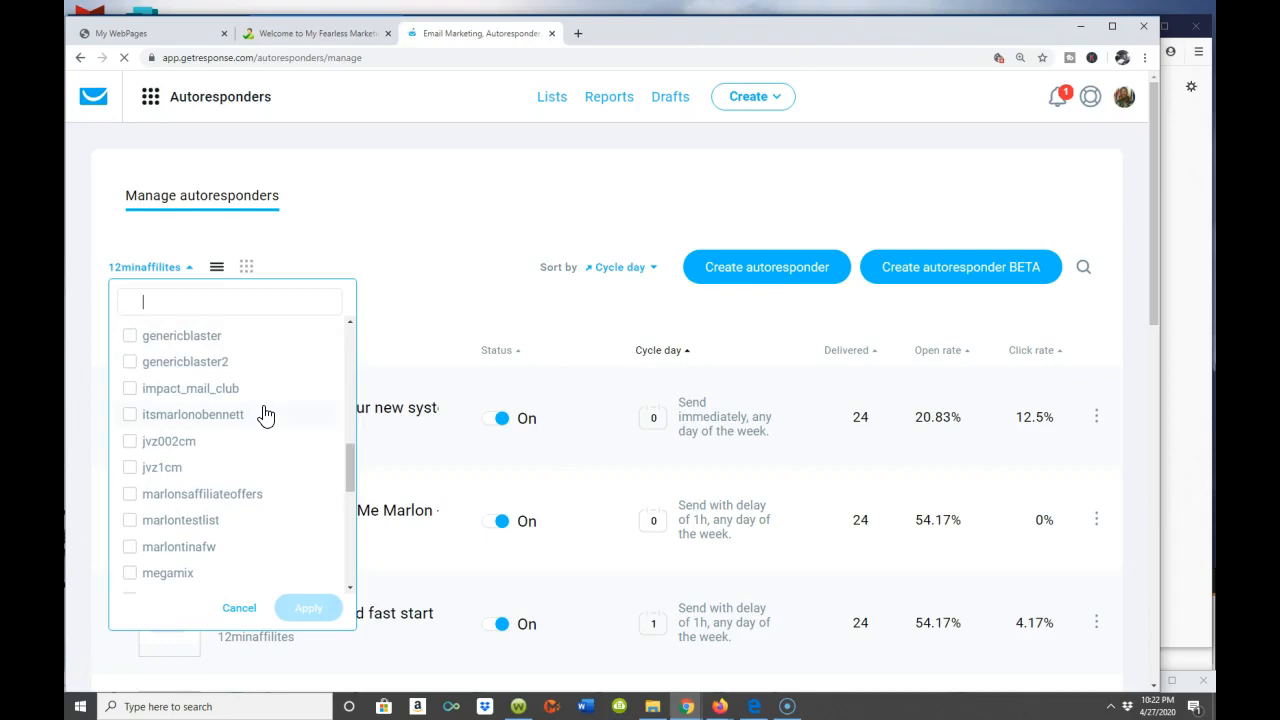
{"action": "scroll", "coordinate": [265, 413], "scroll_direction": "down", "scroll_amount": 1}
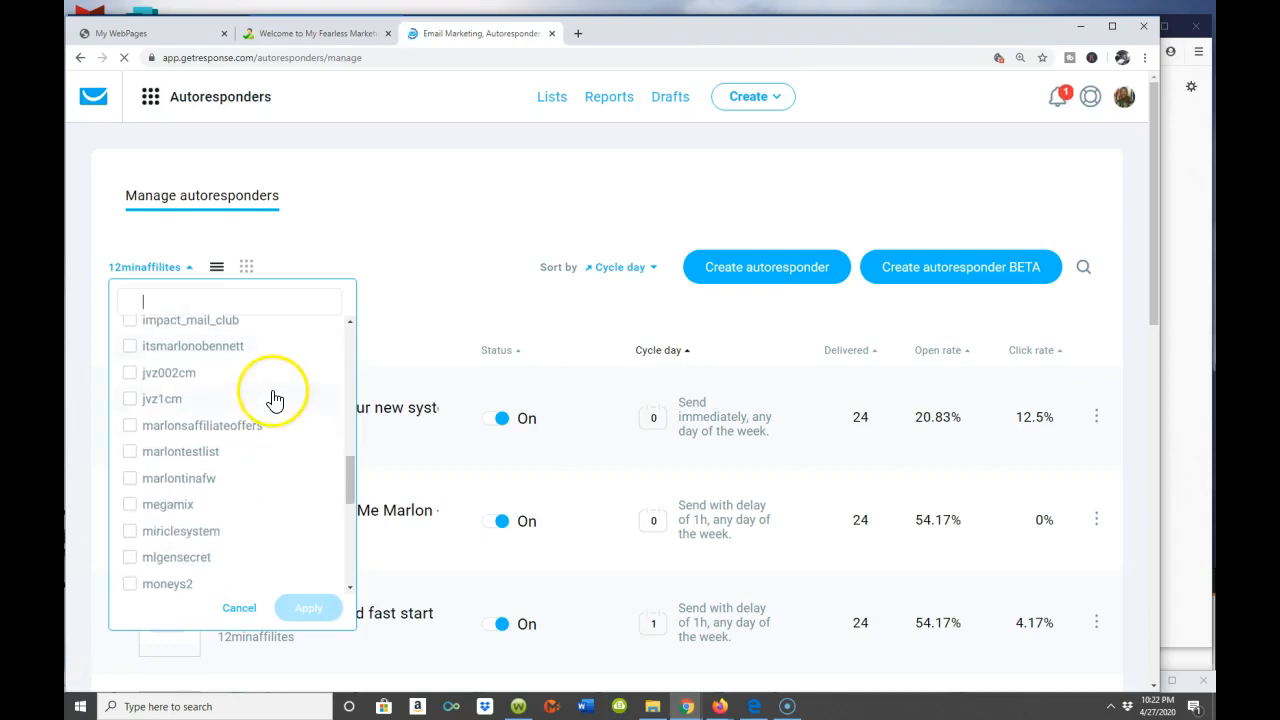
{"action": "scroll", "coordinate": [269, 386], "scroll_direction": "down", "scroll_amount": 1}
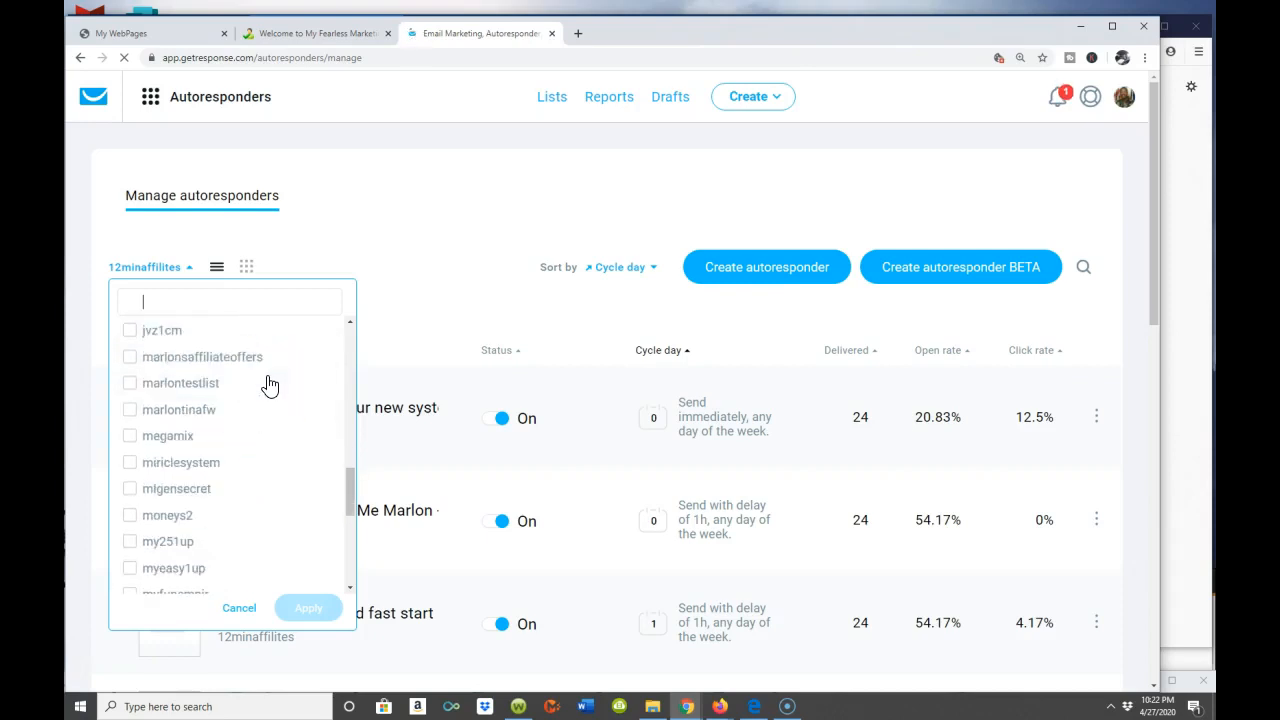
{"action": "left_click", "coordinate": [201, 390]}
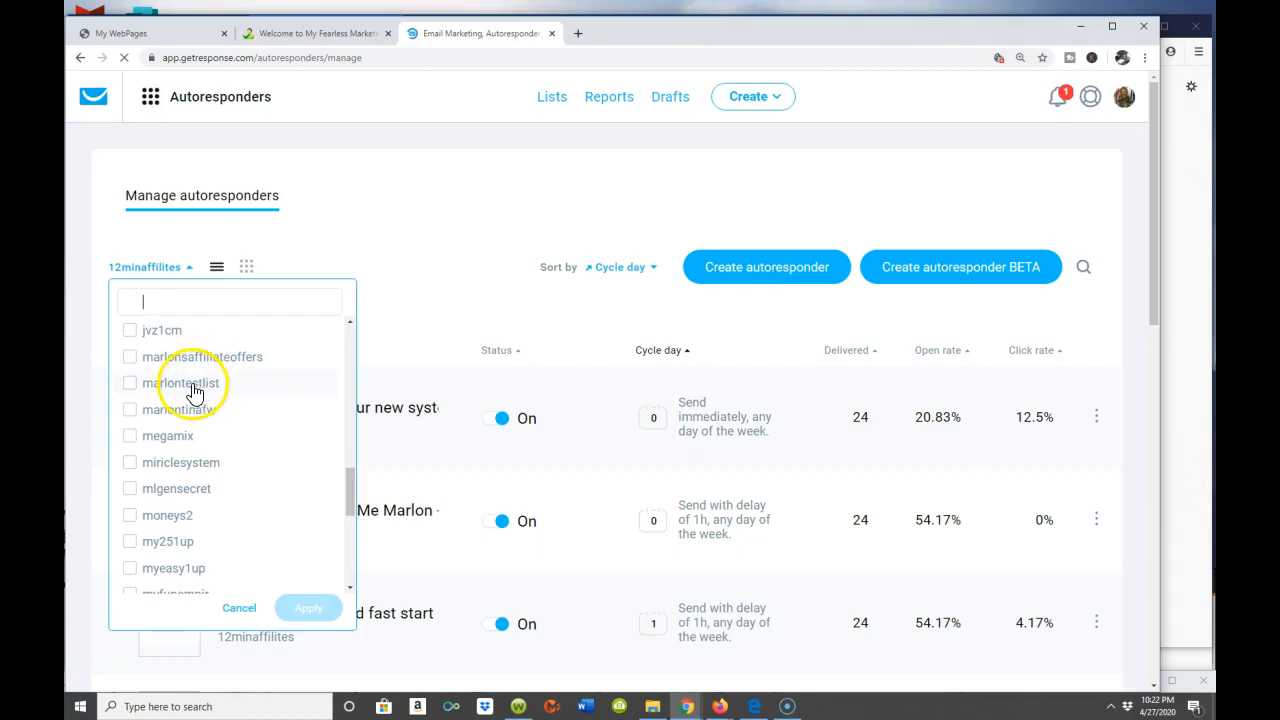
{"action": "left_click", "coordinate": [310, 608]}
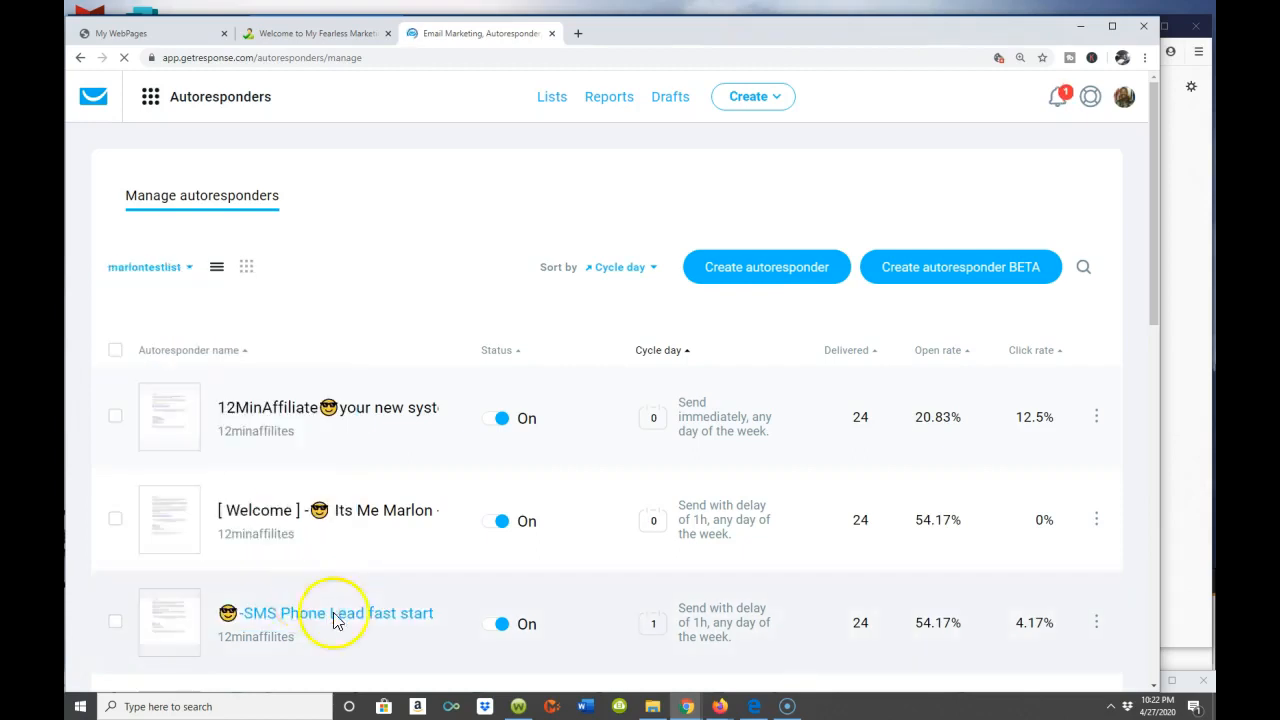
- Delete the day 1 welcome autoresponder from the test contact list and confirm the deletion
{"action": "scroll", "coordinate": [366, 410], "scroll_direction": "down", "scroll_amount": 1}
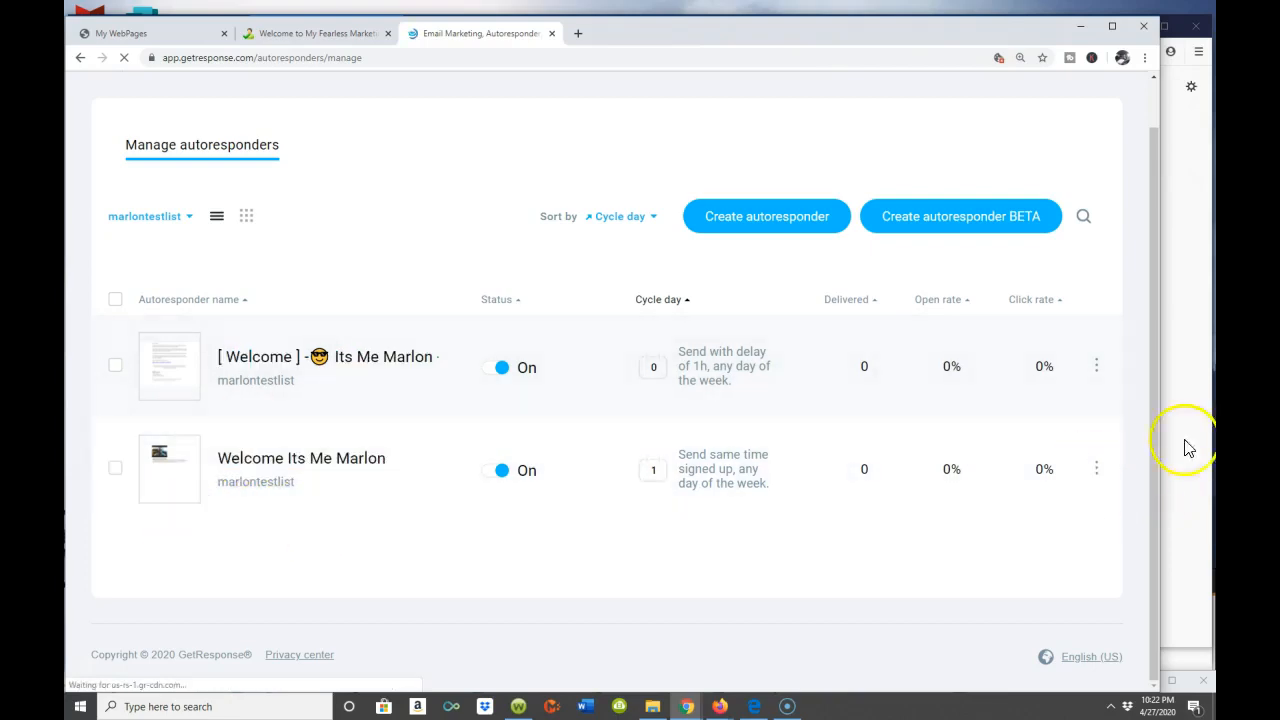
{"action": "left_click", "coordinate": [1096, 468]}
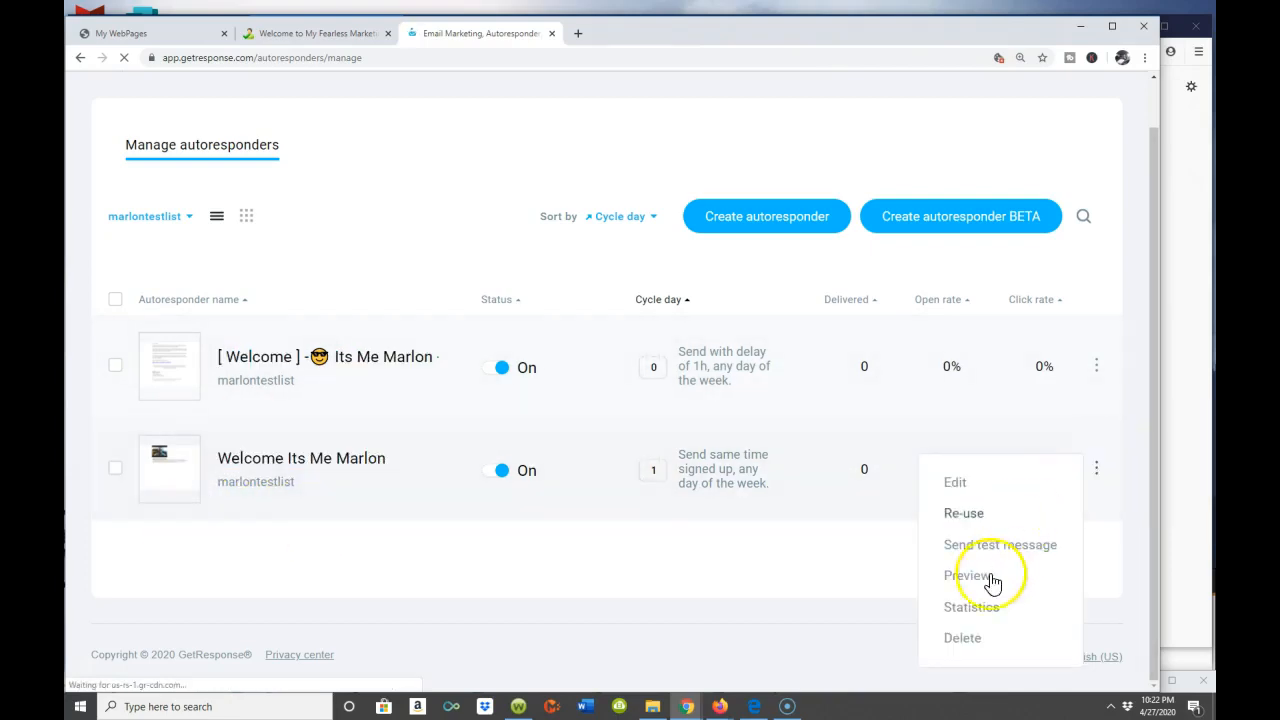
{"action": "left_click", "coordinate": [968, 640]}
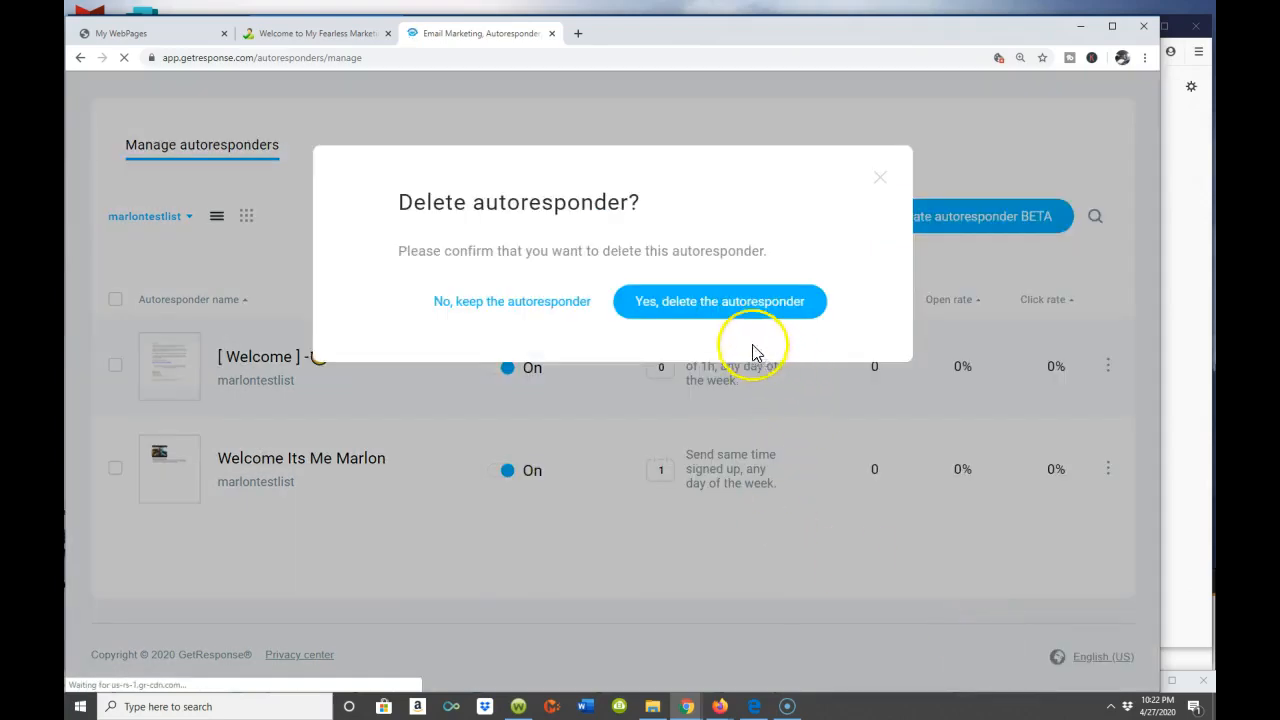
{"action": "left_click", "coordinate": [722, 316]}
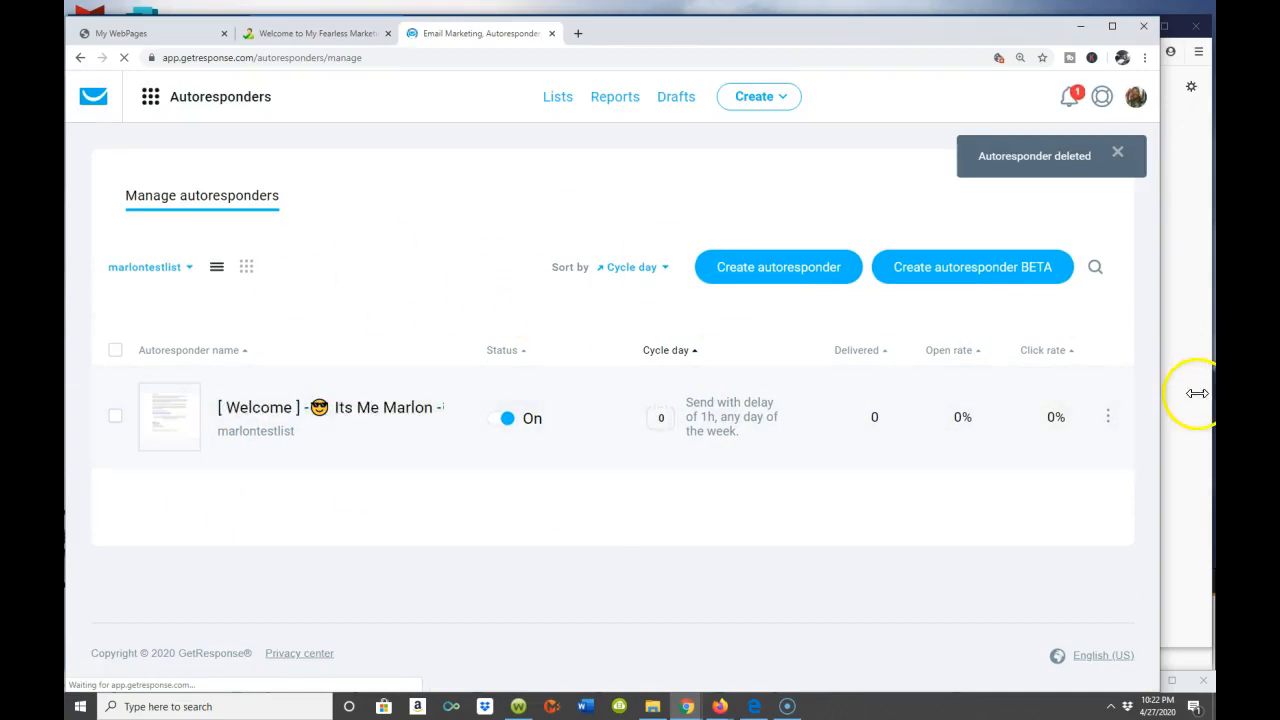
- Open the remaining day 0 welcome autoresponder for editing, go through to its message editor and look over the email text
{"action": "left_click", "coordinate": [1108, 417]}
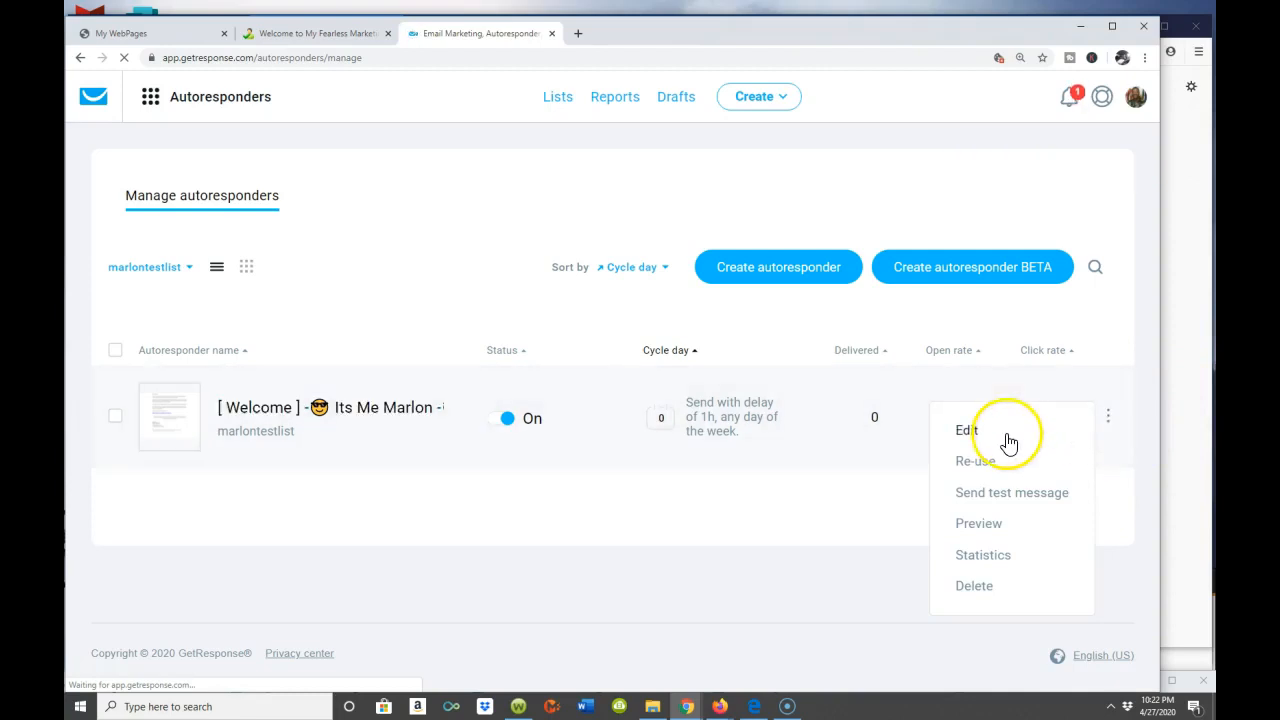
{"action": "left_click", "coordinate": [967, 431]}
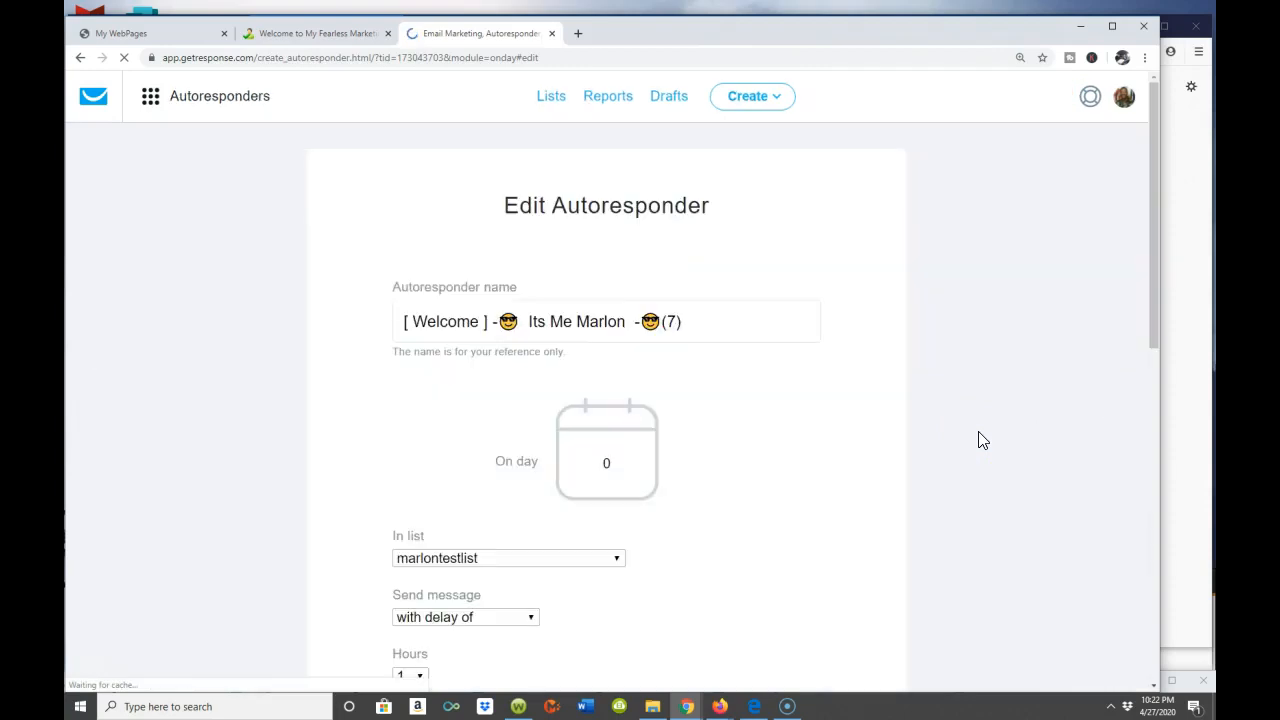
{"action": "scroll", "coordinate": [466, 423], "scroll_direction": "down", "scroll_amount": 3}
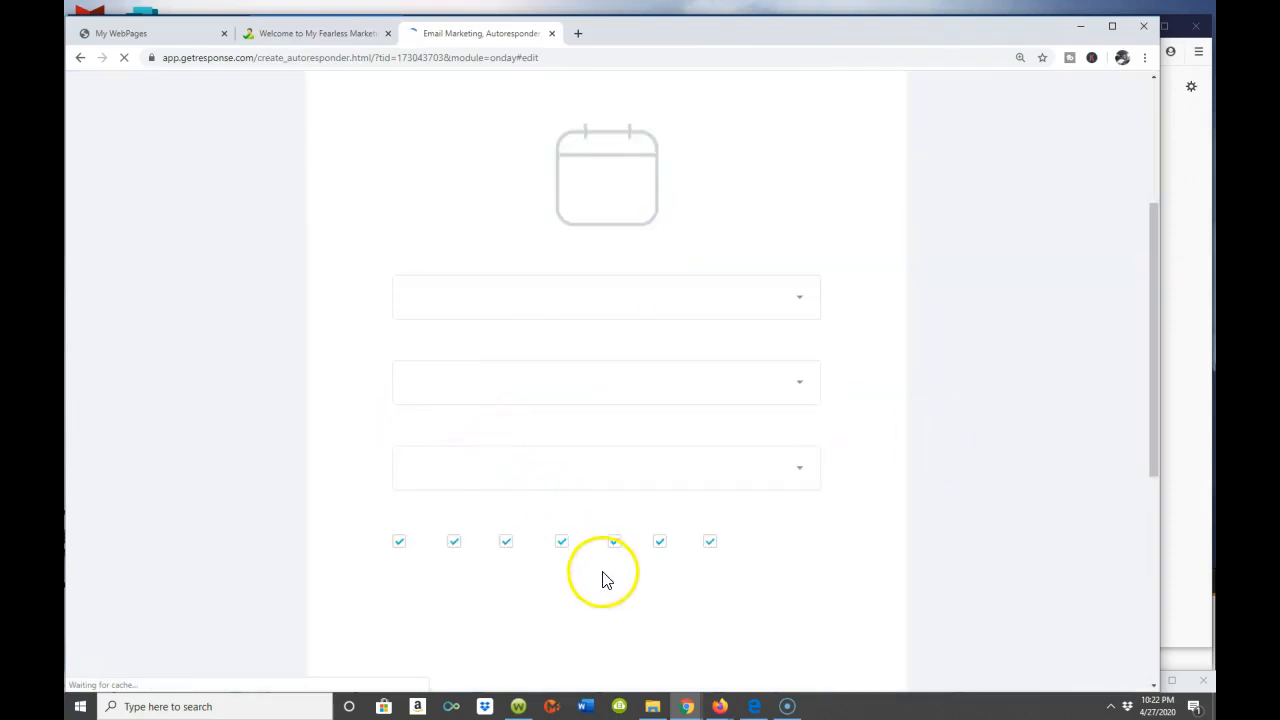
{"action": "scroll", "coordinate": [603, 575], "scroll_direction": "down", "scroll_amount": 3}
{"action": "scroll", "coordinate": [603, 572], "scroll_direction": "down", "scroll_amount": 2}
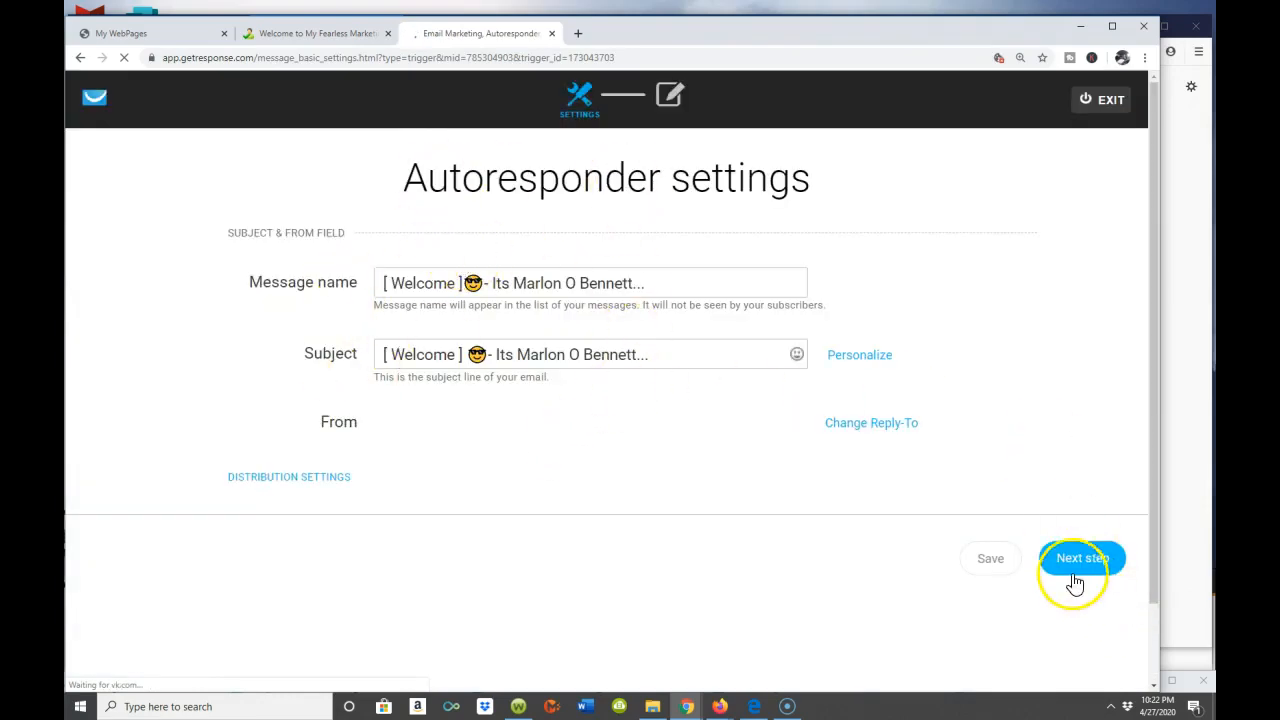
{"action": "scroll", "coordinate": [1073, 549], "scroll_direction": "down", "scroll_amount": 1}
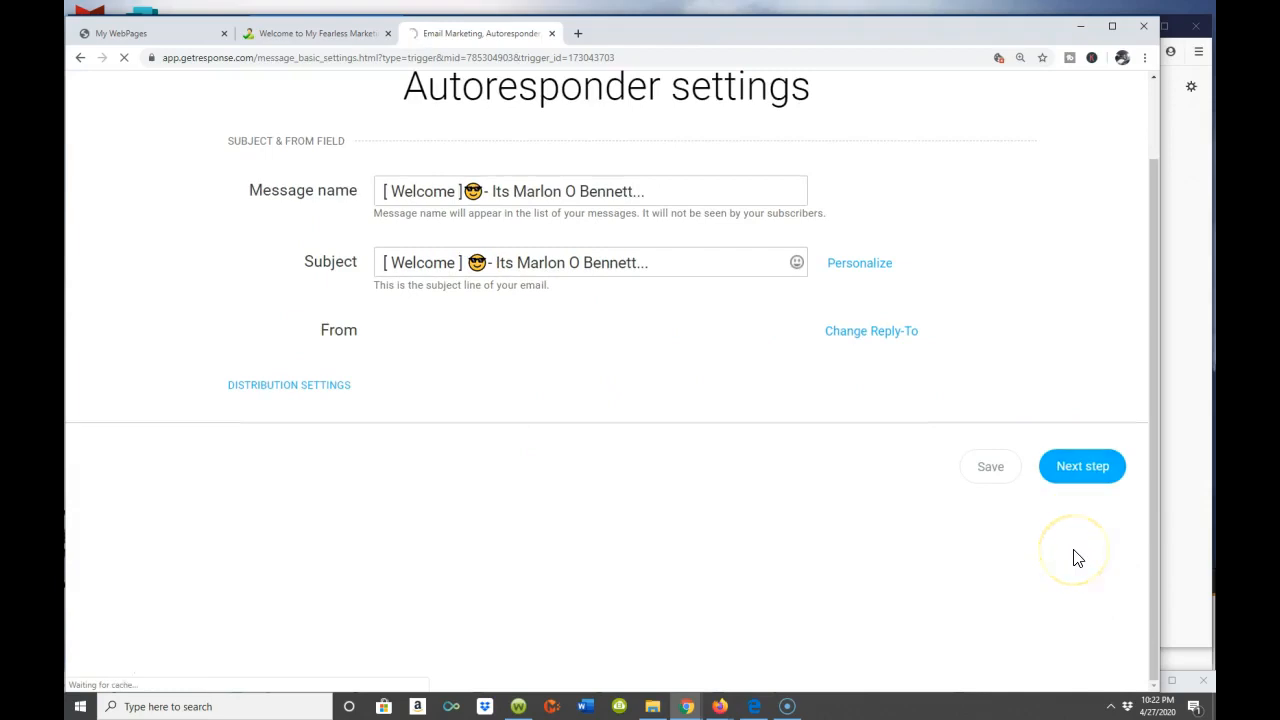
{"action": "left_click", "coordinate": [1081, 481]}
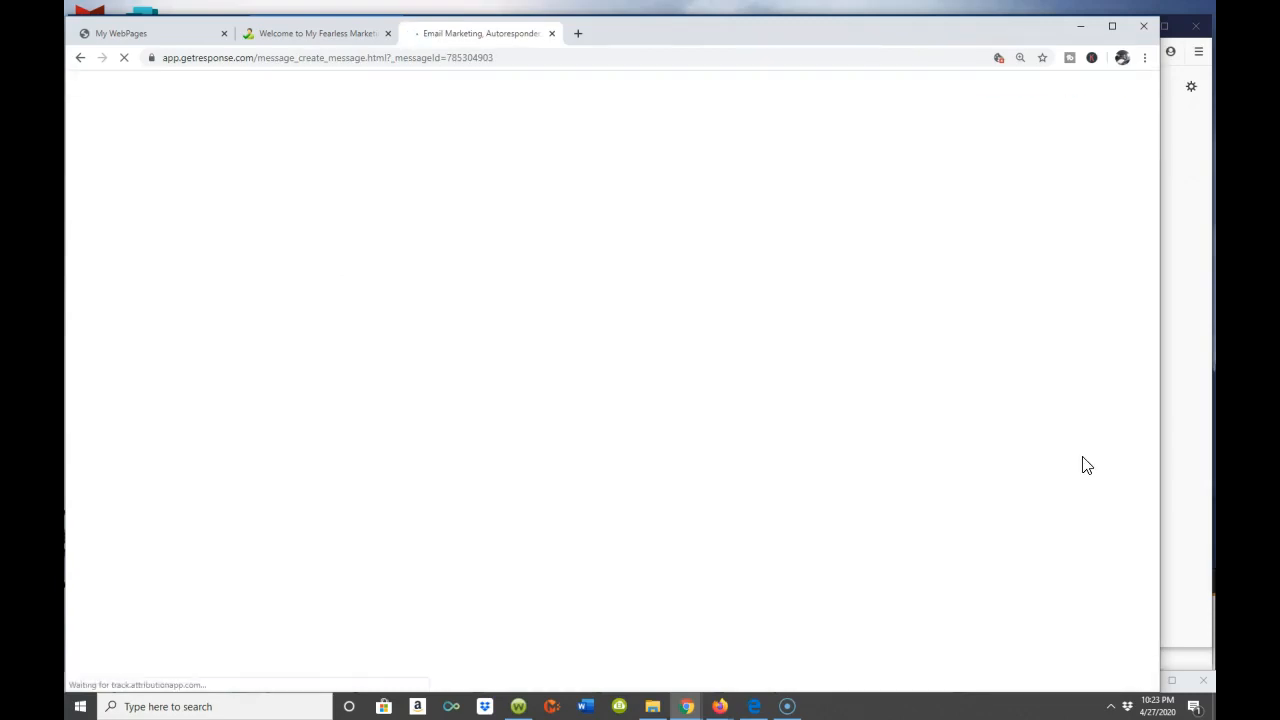
{"action": "left_click", "coordinate": [1040, 423]}
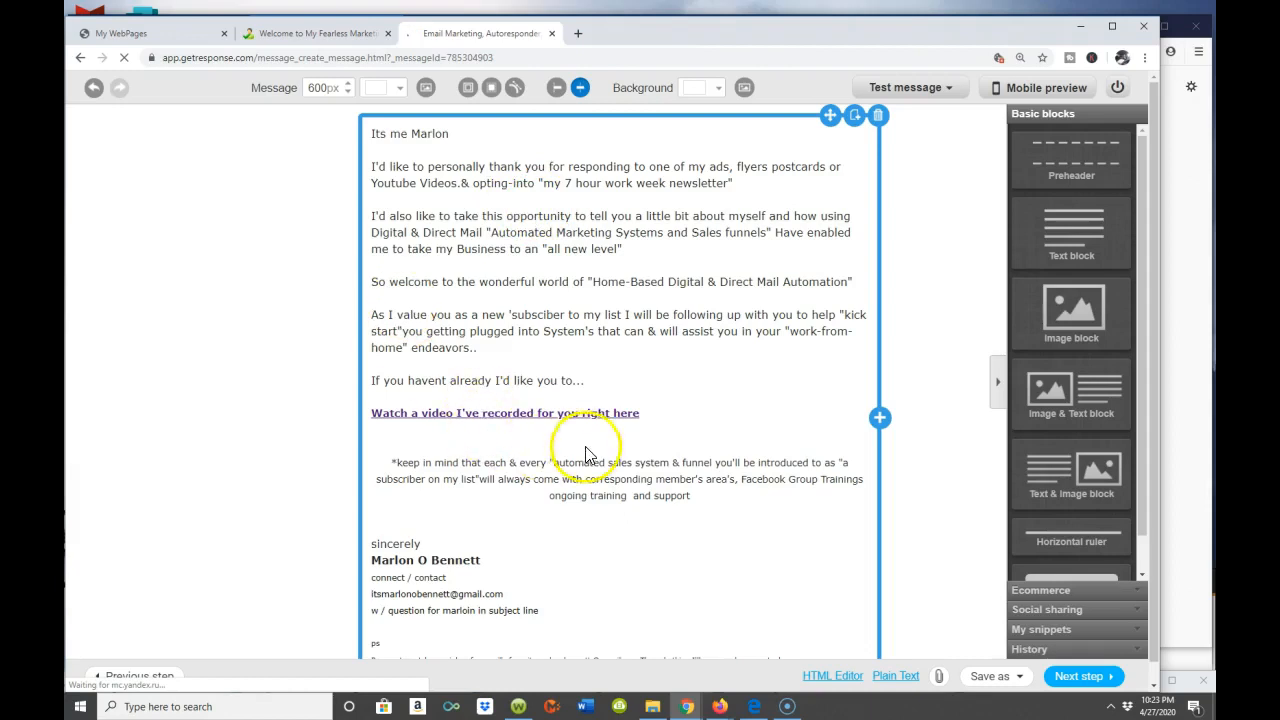
{"action": "scroll", "coordinate": [600, 400], "scroll_direction": "down", "scroll_amount": 1}
{"action": "left_click", "coordinate": [647, 283]}
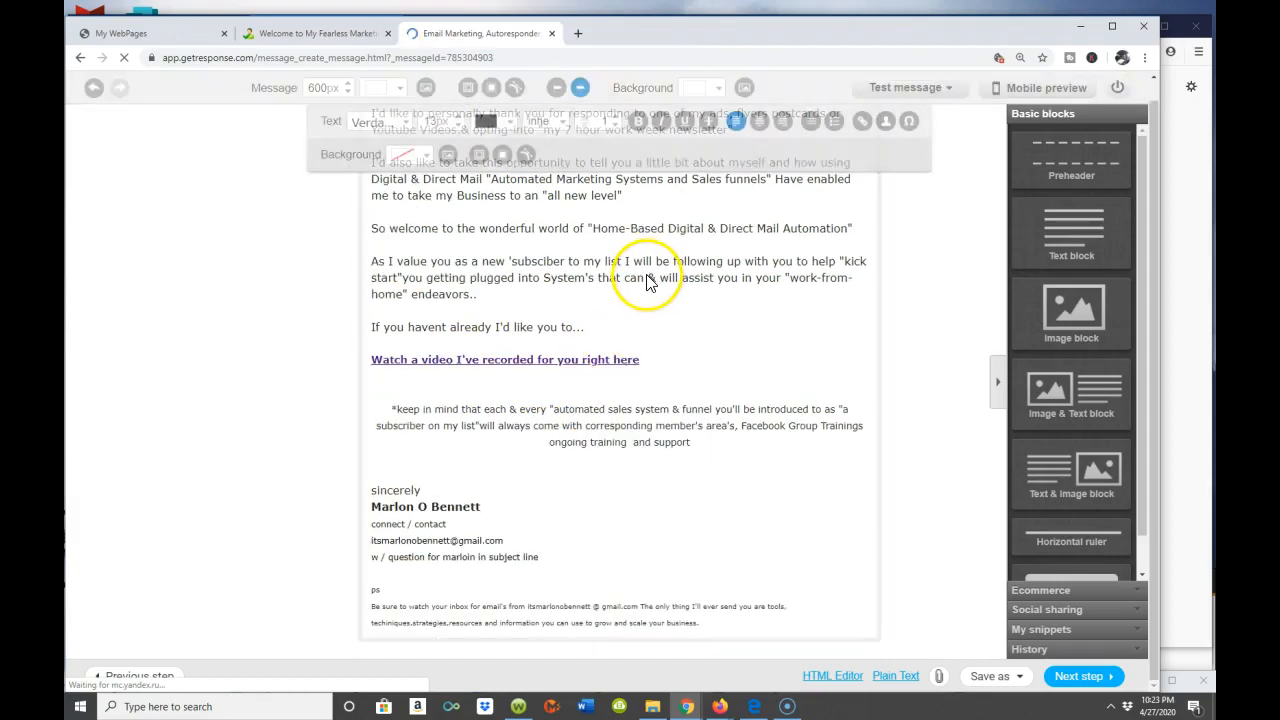
{"action": "scroll", "coordinate": [645, 278], "scroll_direction": "up", "scroll_amount": 1}
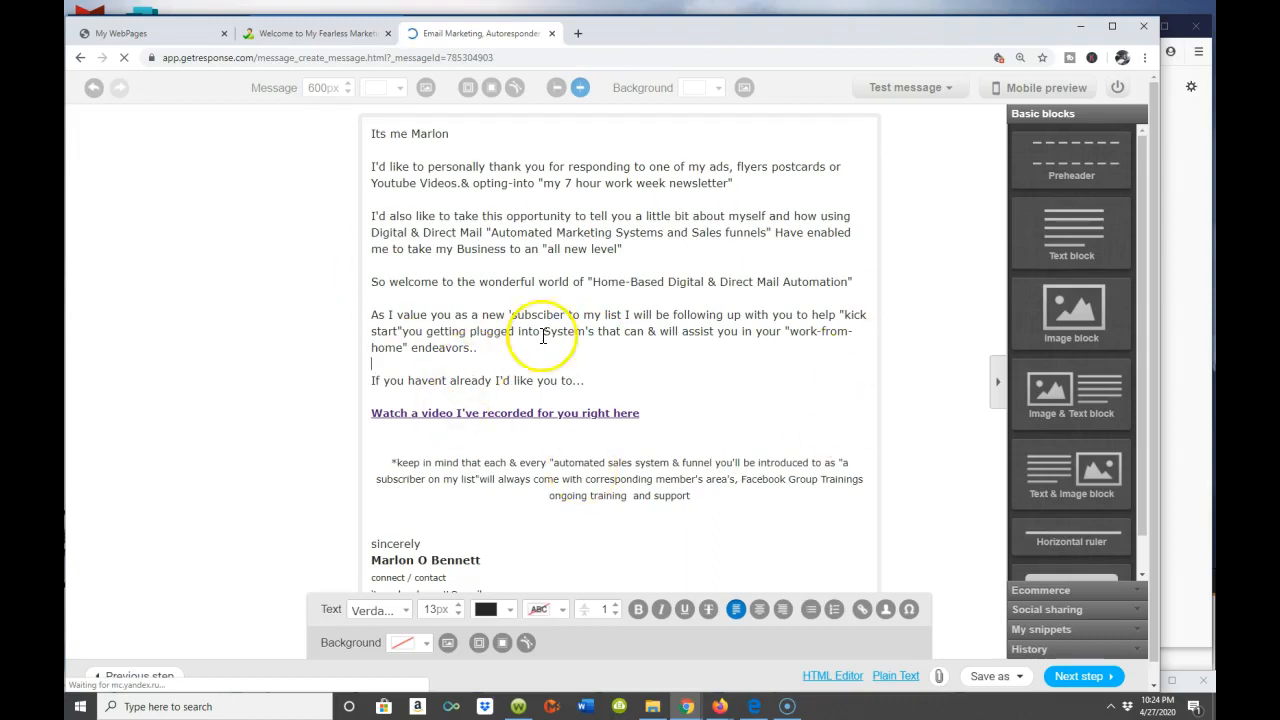
- Open the link settings for the line "If you havent already I'd like you to..." and close them with the URL and title blank
{"action": "left_click", "coordinate": [372, 380]}
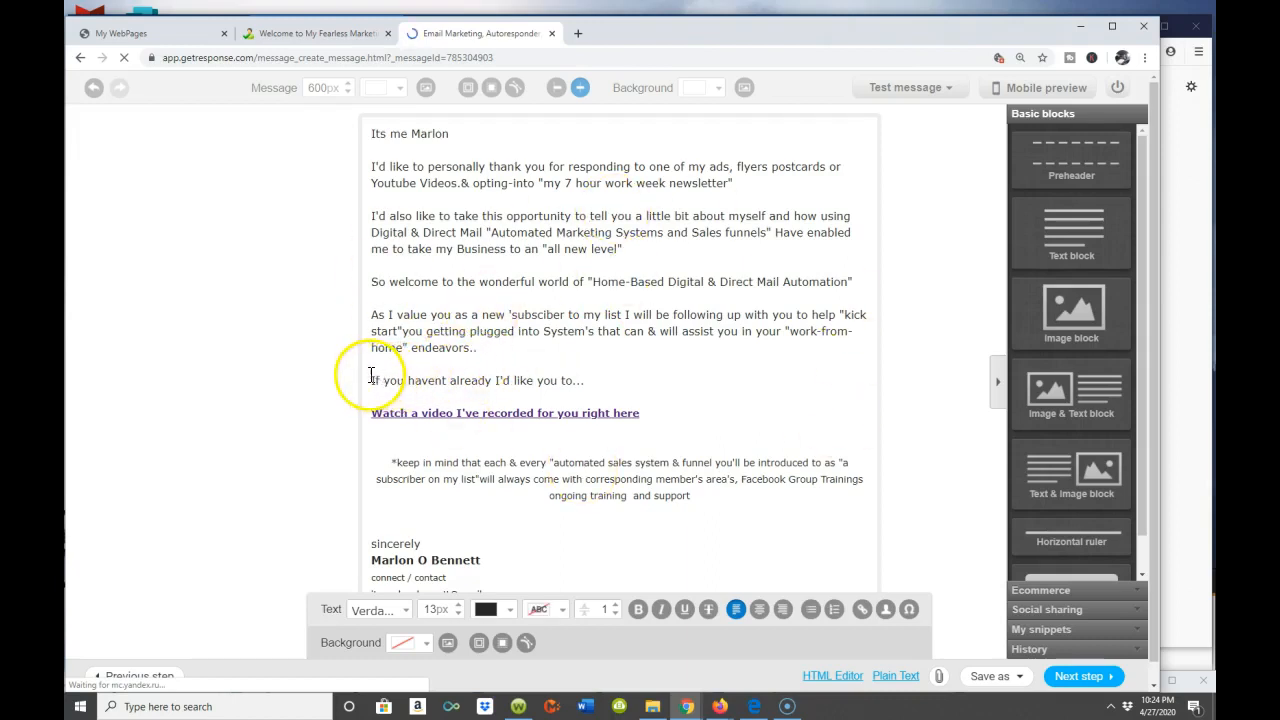
{"action": "left_click_drag", "start_coordinate": [392, 380], "coordinate": [590, 380]}
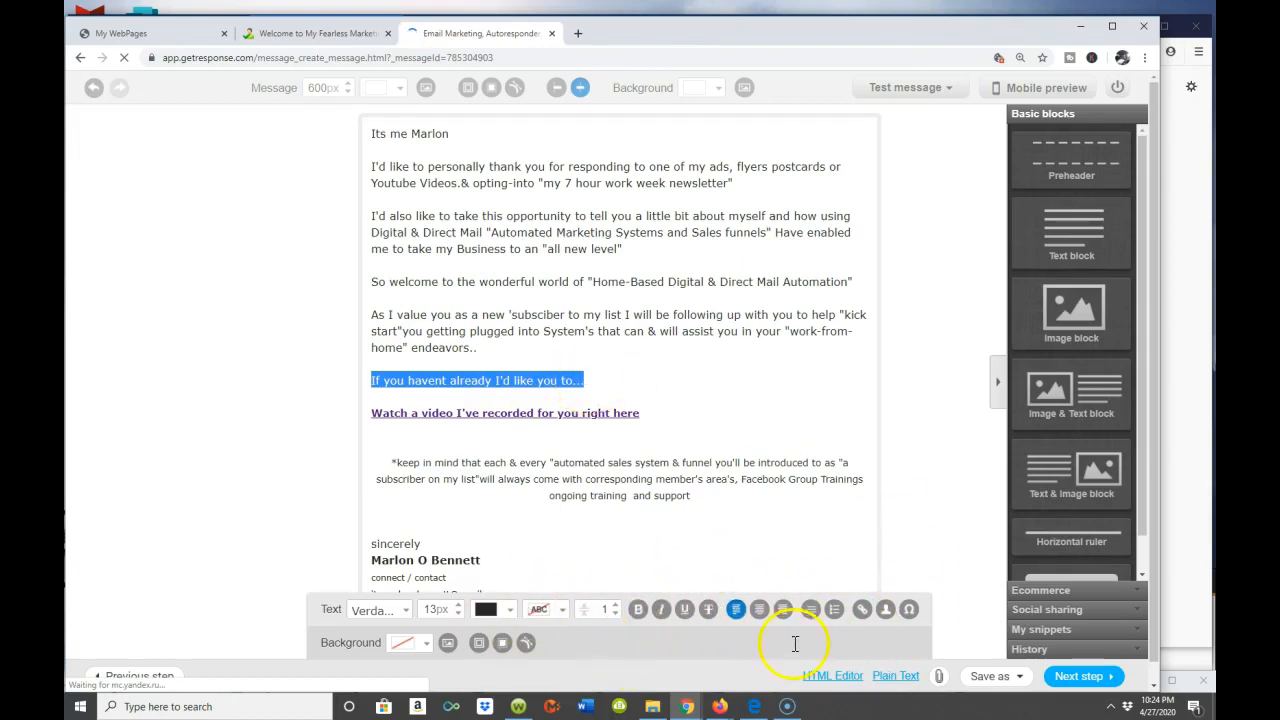
{"action": "left_click", "coordinate": [862, 610]}
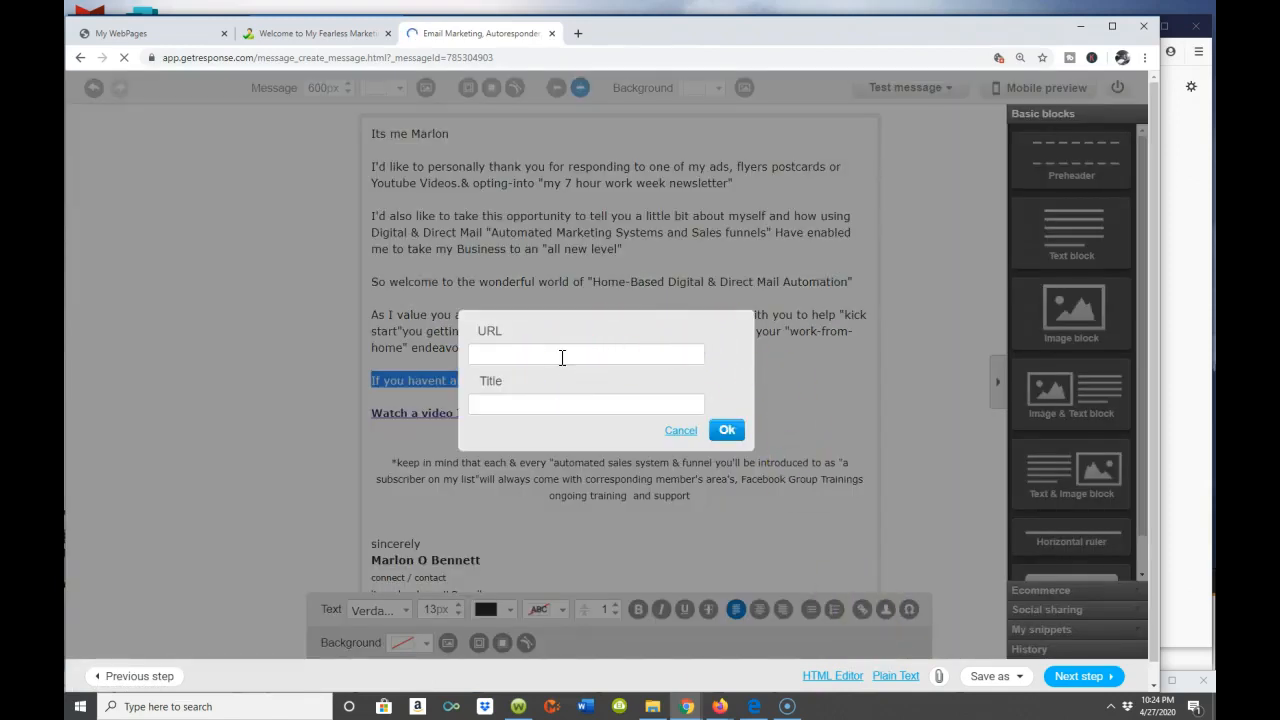
{"action": "left_click", "coordinate": [727, 430]}
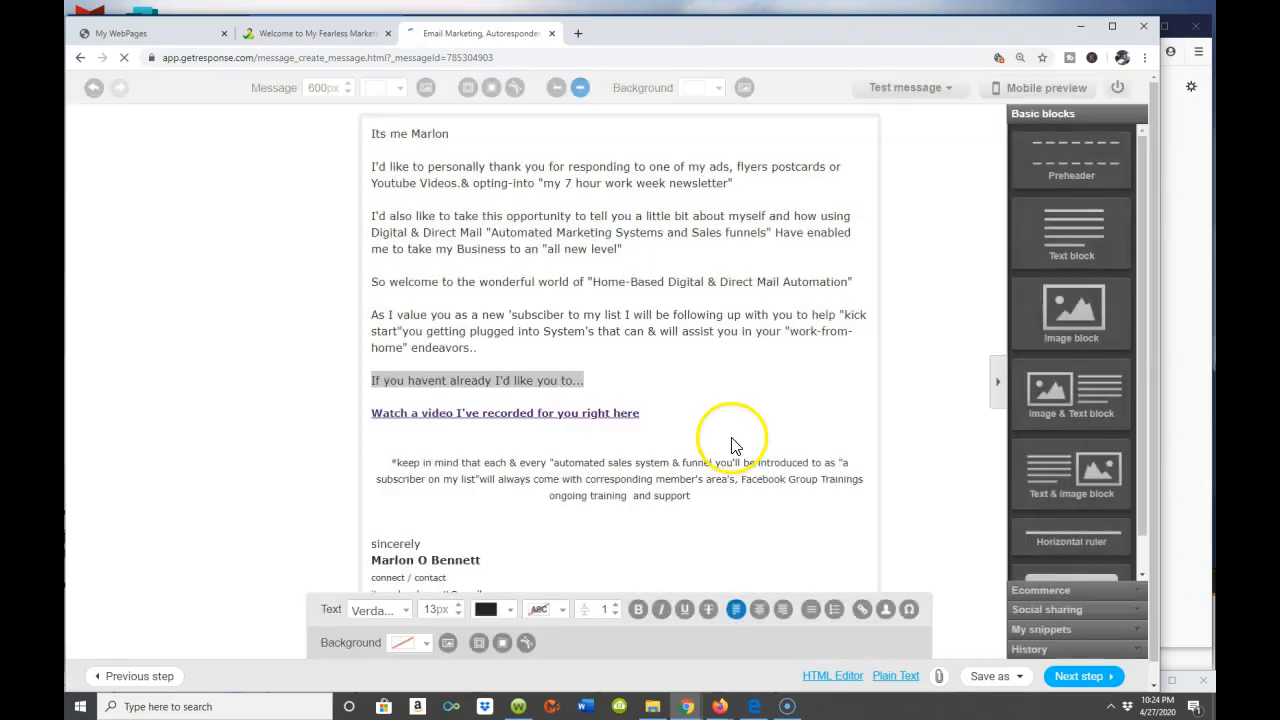
{"action": "left_click", "coordinate": [669, 381]}
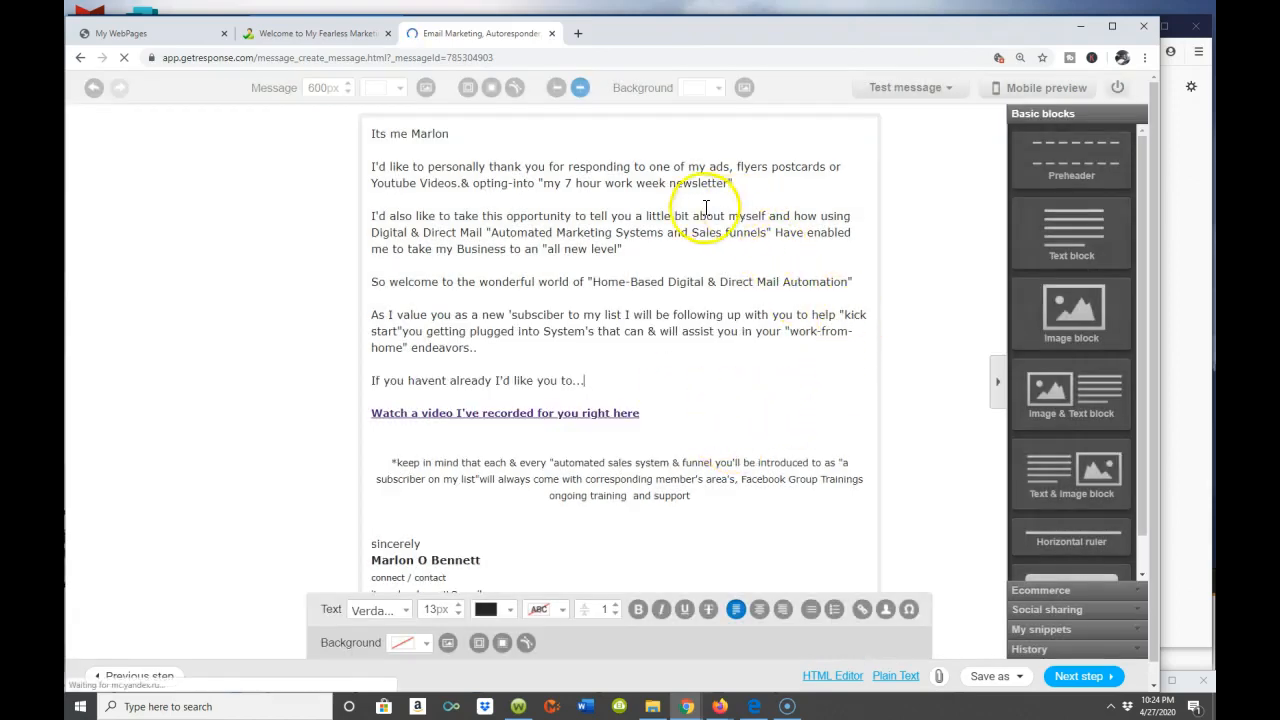
- Read the email down to its postscript and return from the message editor to the autoresponder's settings
{"action": "scroll", "coordinate": [1085, 688], "scroll_direction": "down", "scroll_amount": 1}
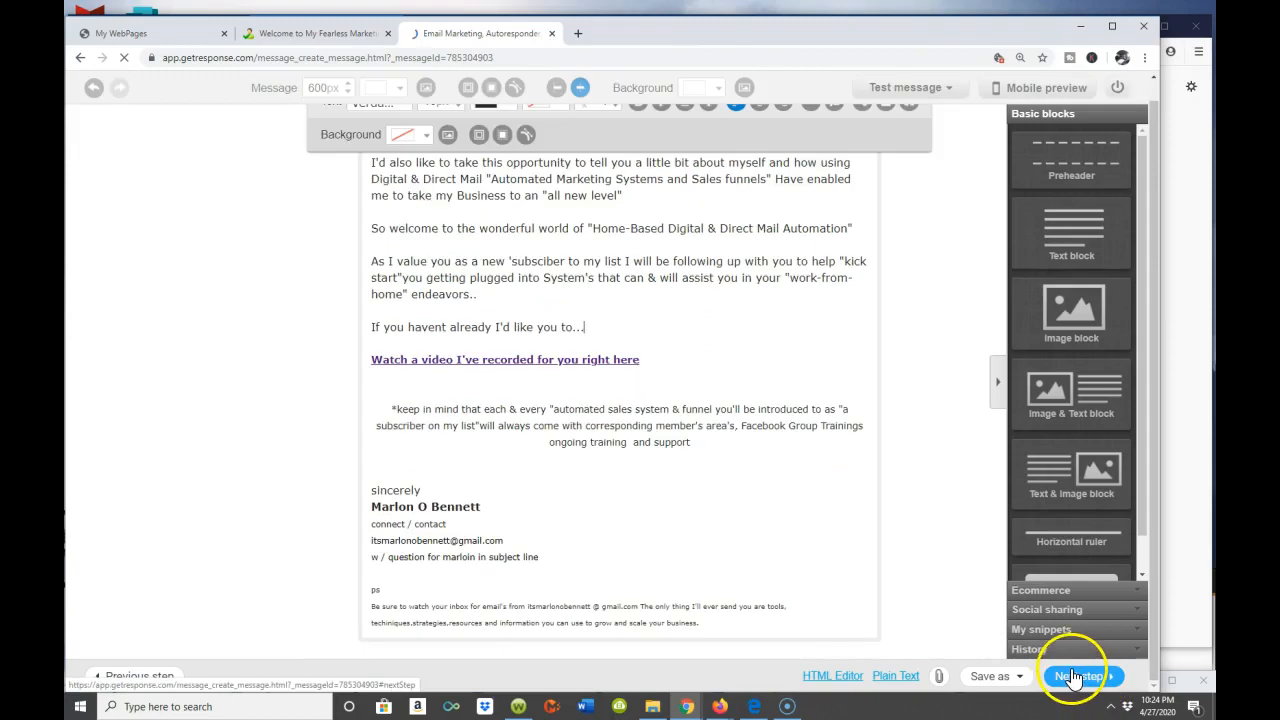
{"action": "scroll", "coordinate": [864, 462], "scroll_direction": "up", "scroll_amount": 1}
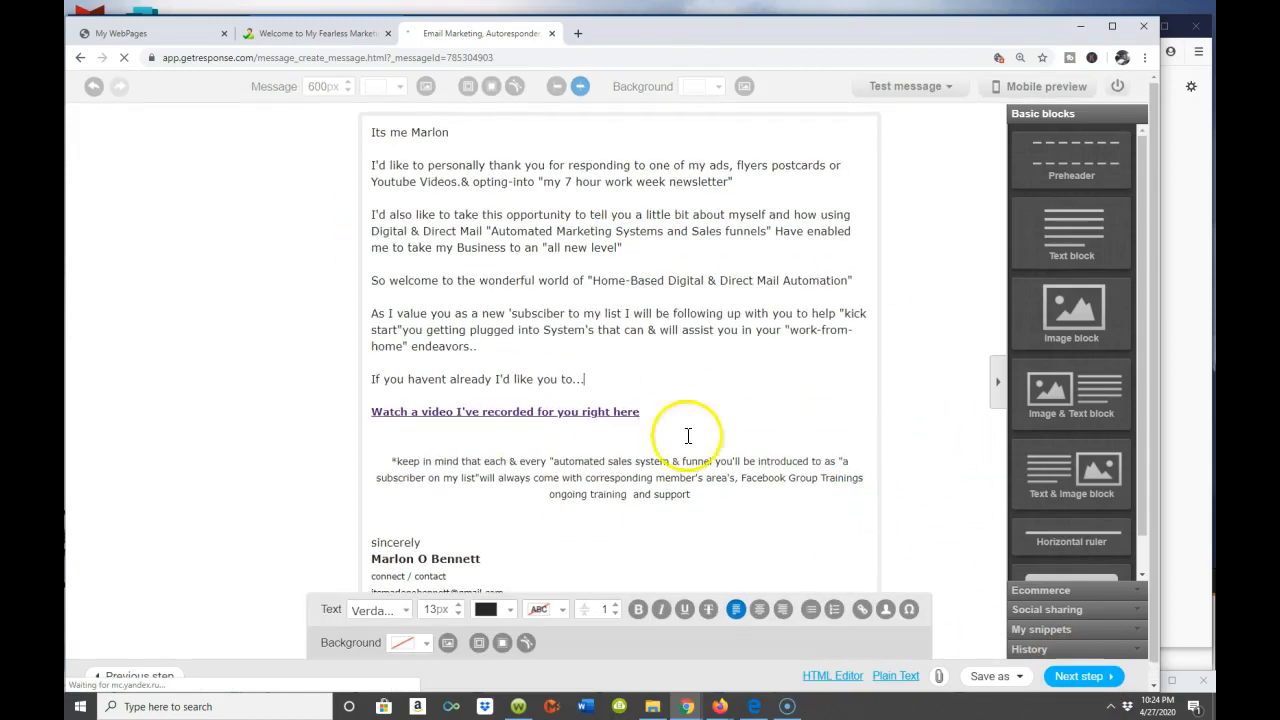
{"action": "scroll", "coordinate": [714, 509], "scroll_direction": "down", "scroll_amount": 1}
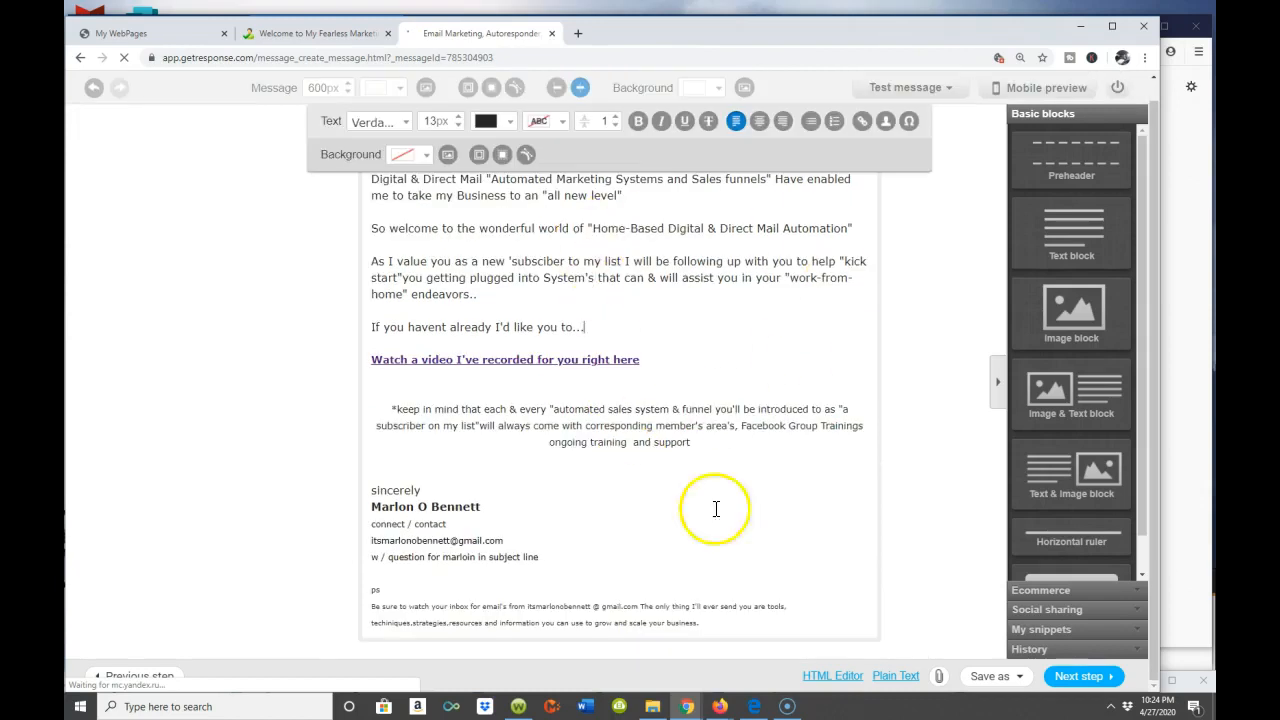
{"action": "left_click", "coordinate": [1073, 684]}
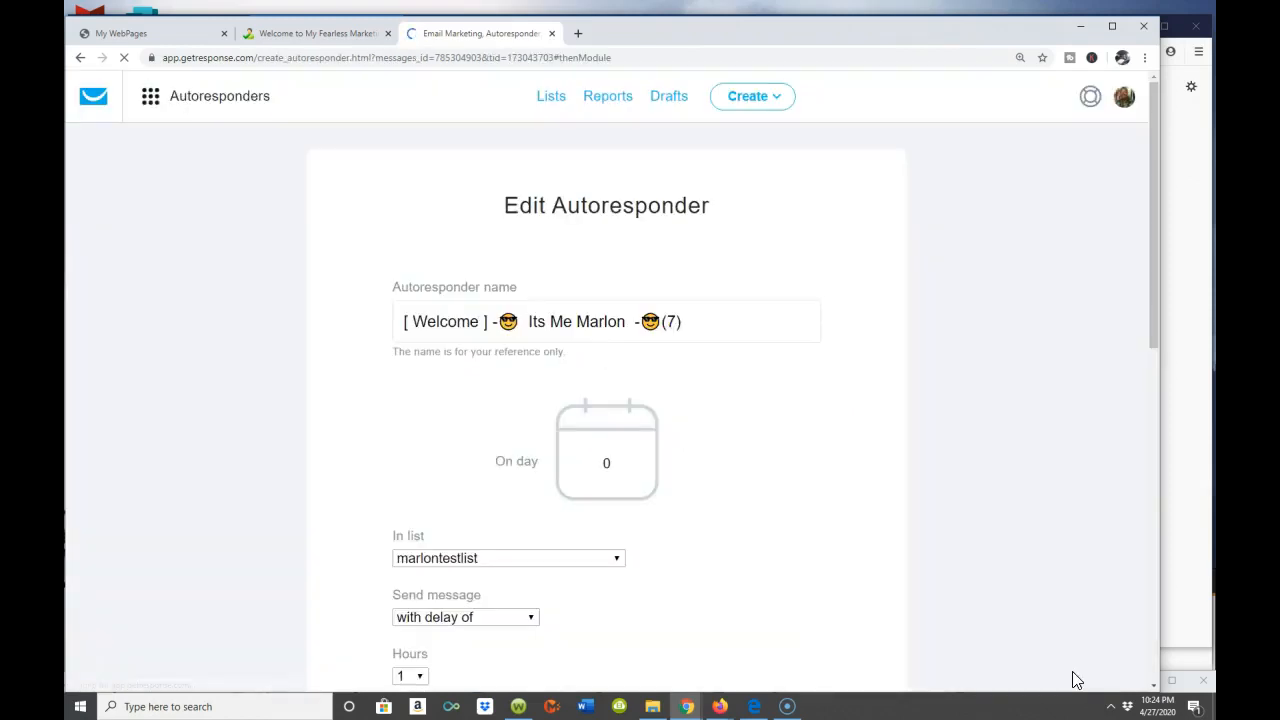
- Review the welcome autoresponder's settings and stop it from sending on Monday, Tuesday and Wednesday
{"action": "scroll", "coordinate": [770, 425], "scroll_direction": "down", "scroll_amount": 2}
{"action": "scroll", "coordinate": [770, 425], "scroll_direction": "down", "scroll_amount": 3}
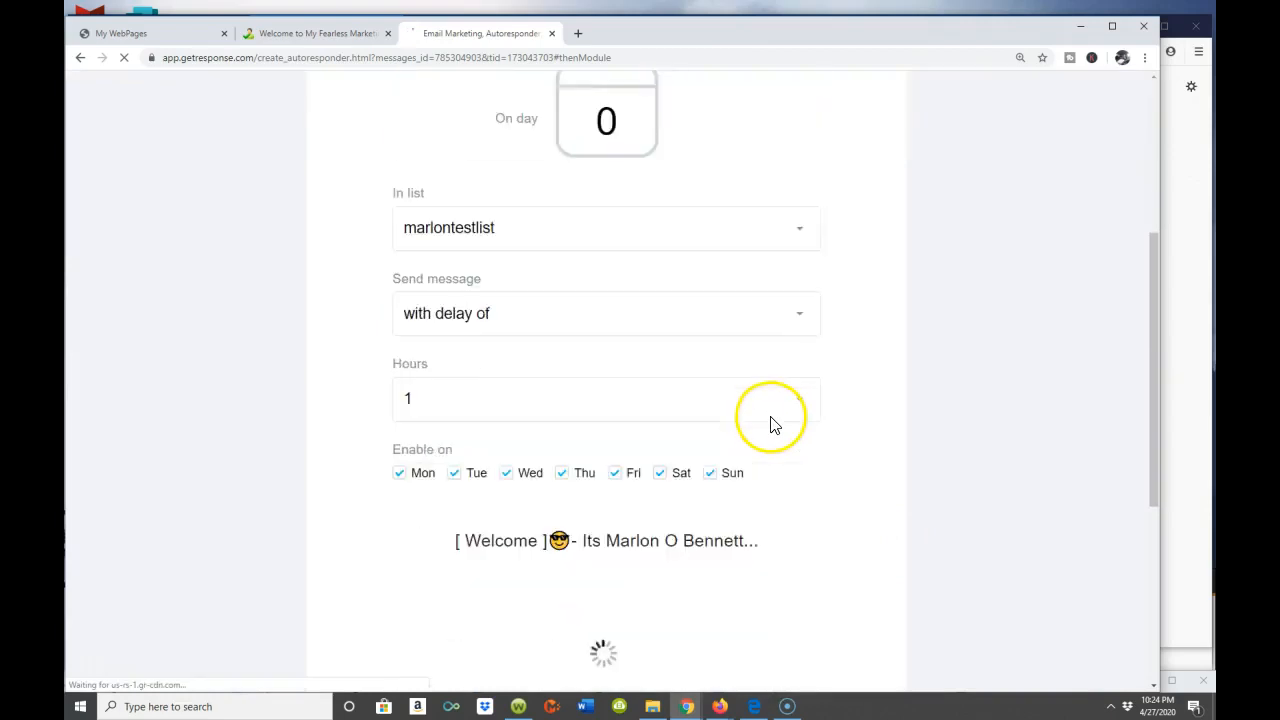
{"action": "mouse_move", "coordinate": [660, 525]}
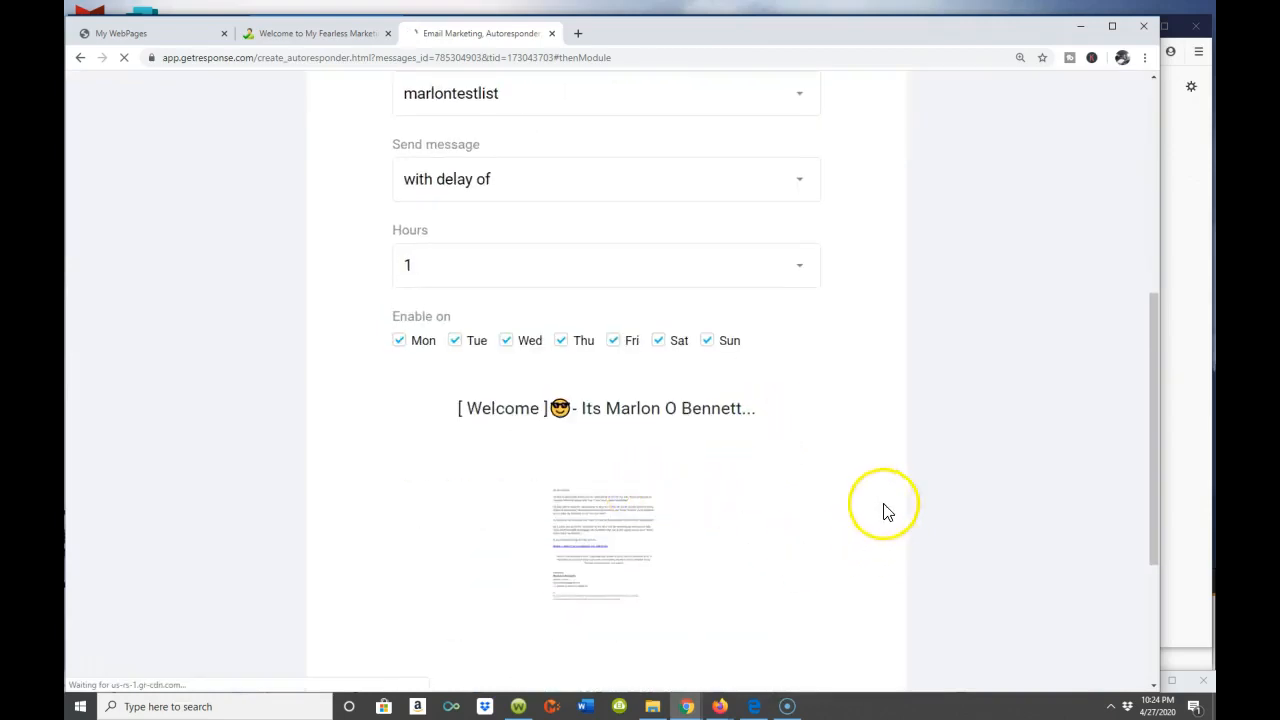
{"action": "scroll", "coordinate": [680, 480], "scroll_direction": "down", "scroll_amount": 2}
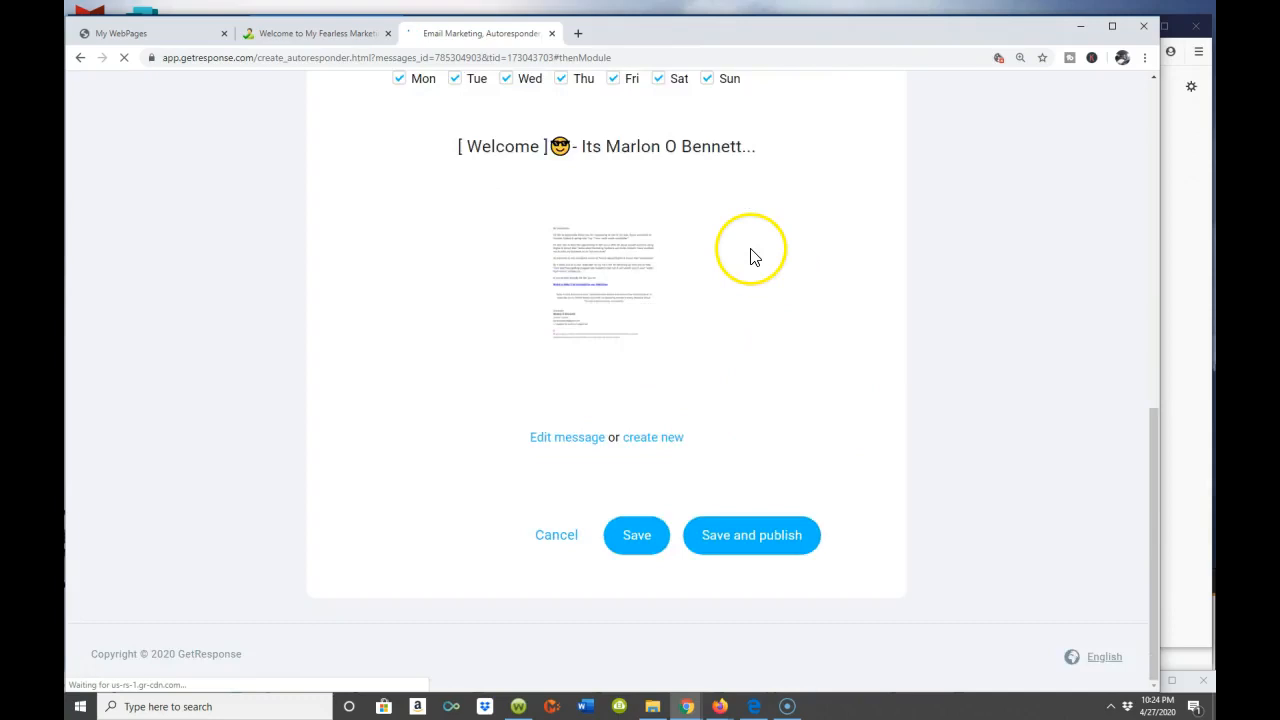
{"action": "scroll", "coordinate": [750, 250], "scroll_direction": "up", "scroll_amount": 4}
{"action": "scroll", "coordinate": [745, 255], "scroll_direction": "down", "scroll_amount": 2}
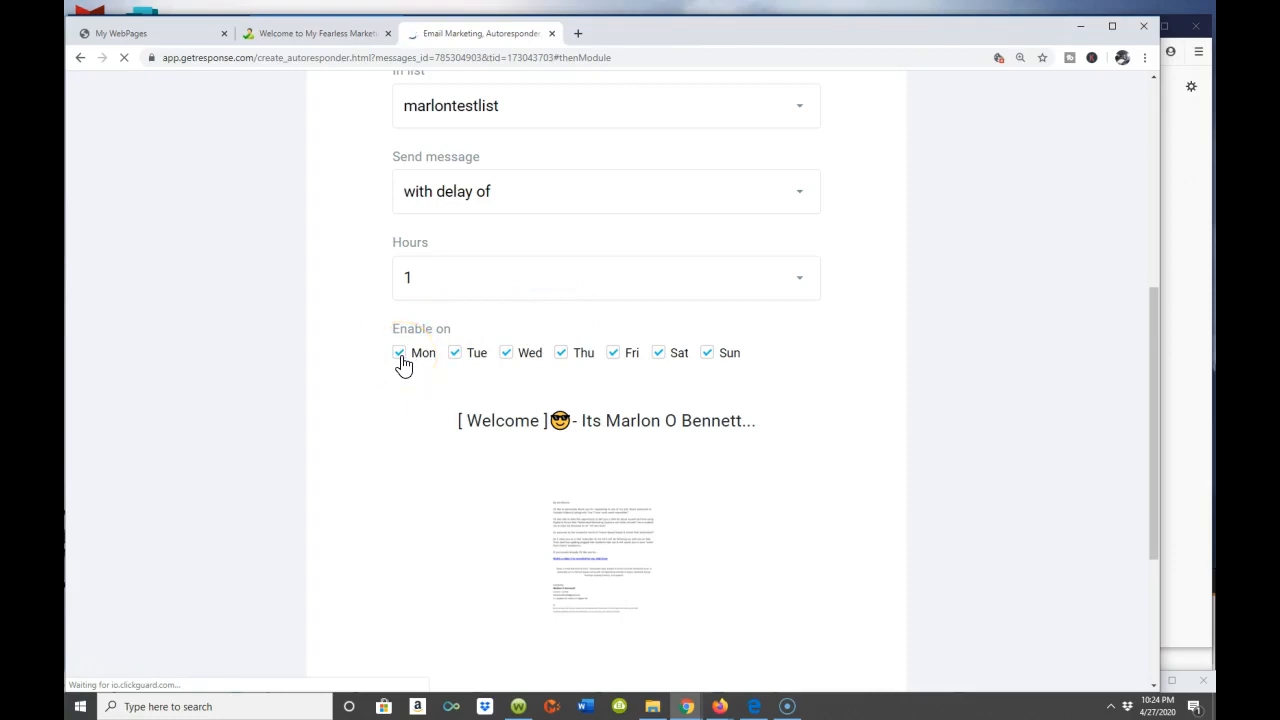
{"action": "left_click", "coordinate": [466, 358]}
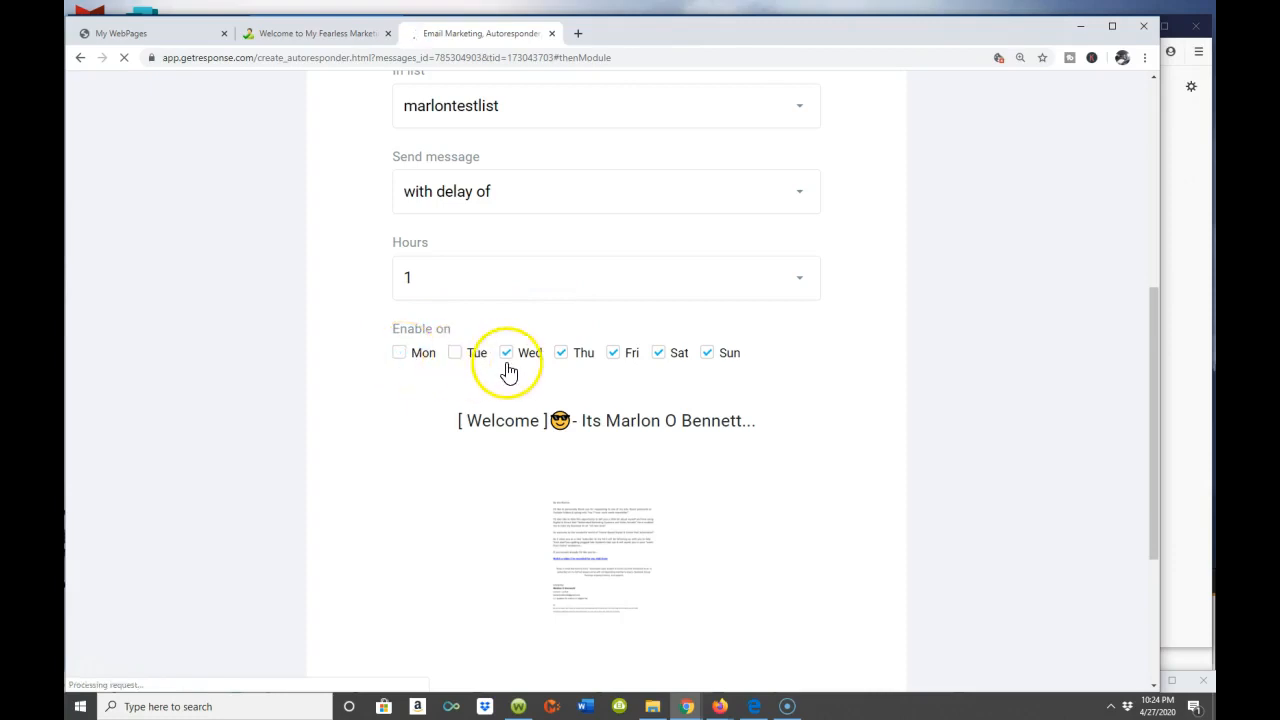
{"action": "left_click", "coordinate": [507, 358]}
- Look over the send timing choices, keeping "with delay of", and browse the available hour delays
{"action": "scroll", "coordinate": [757, 300], "scroll_direction": "up", "scroll_amount": 2}
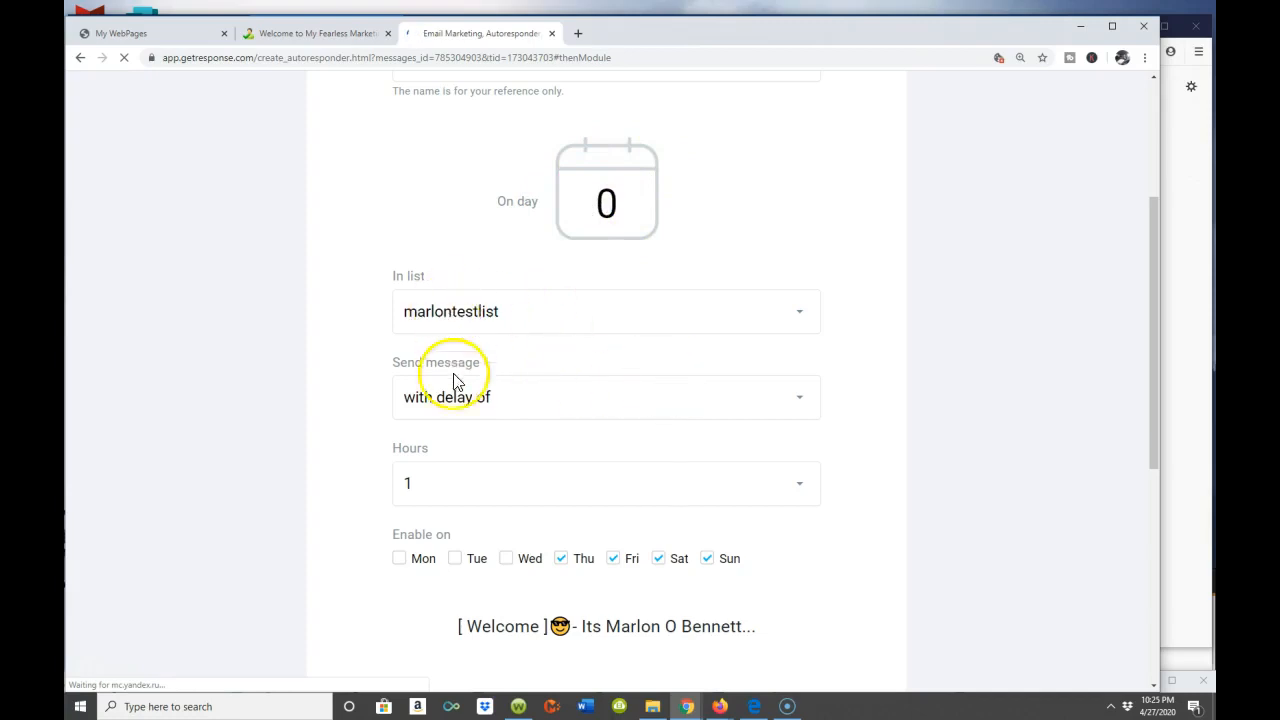
{"action": "left_click", "coordinate": [797, 409]}
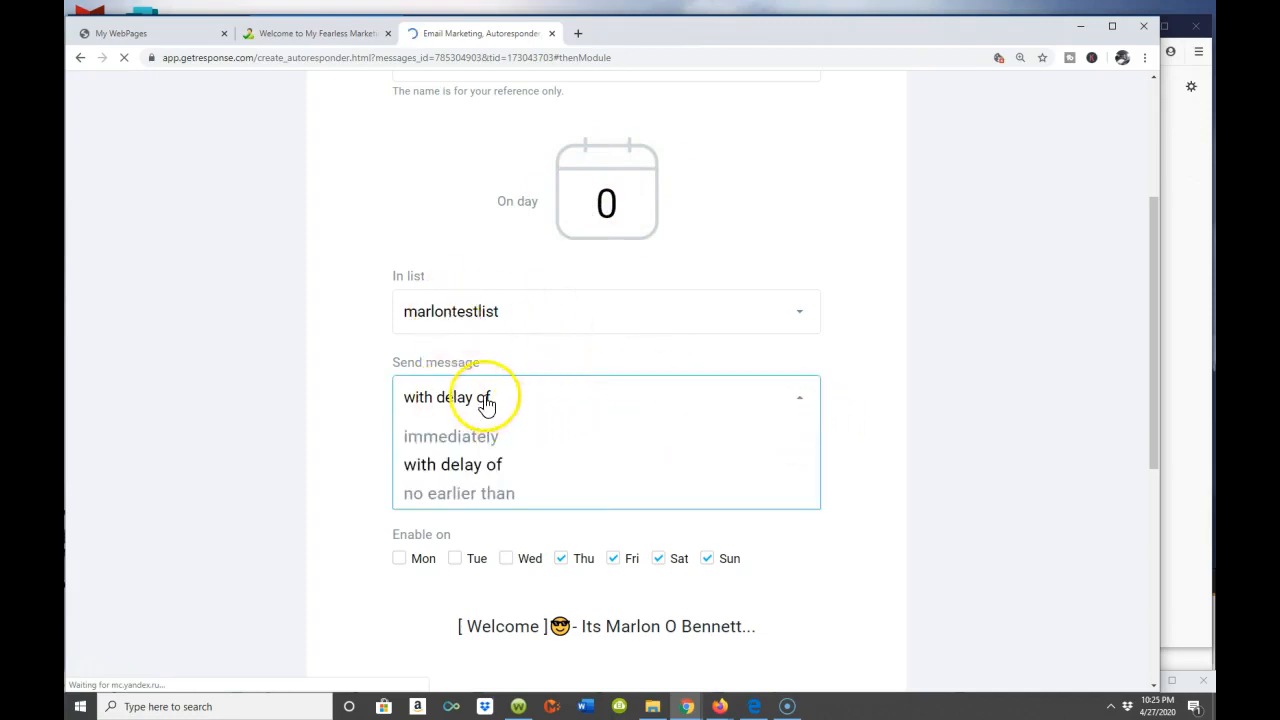
{"action": "left_click", "coordinate": [480, 470]}
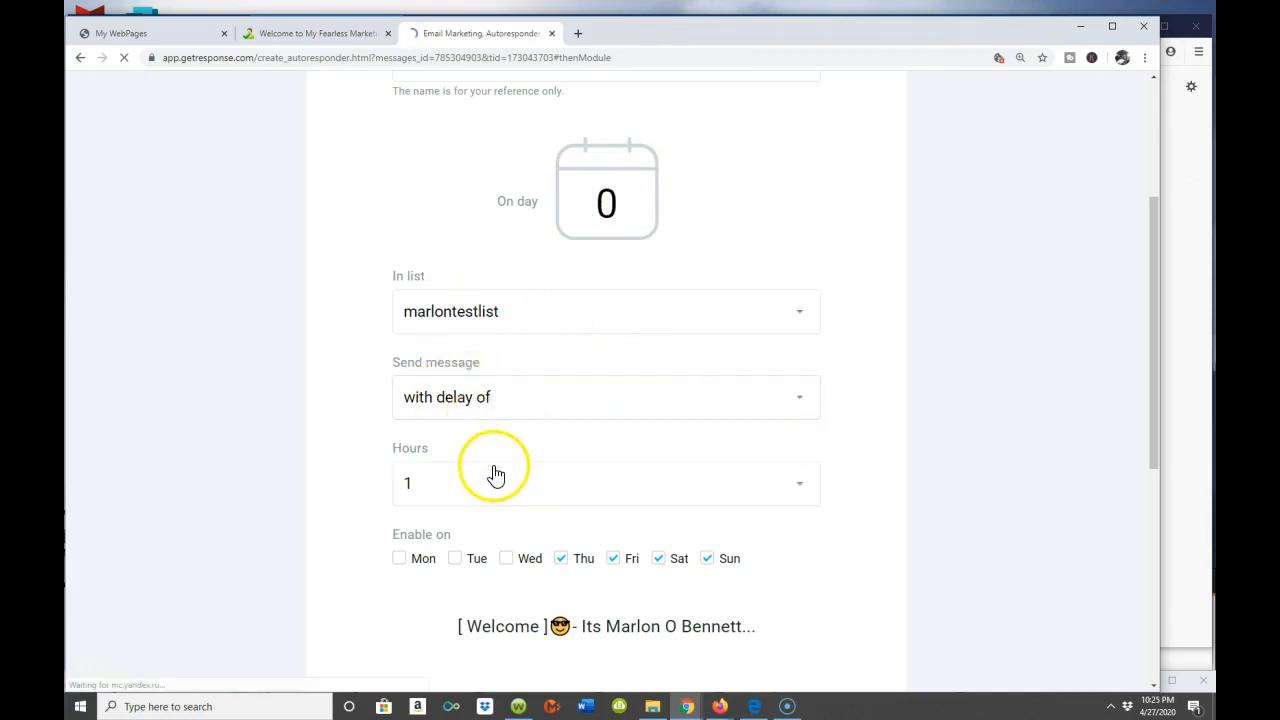
{"action": "scroll", "coordinate": [510, 440], "scroll_direction": "down", "scroll_amount": 1}
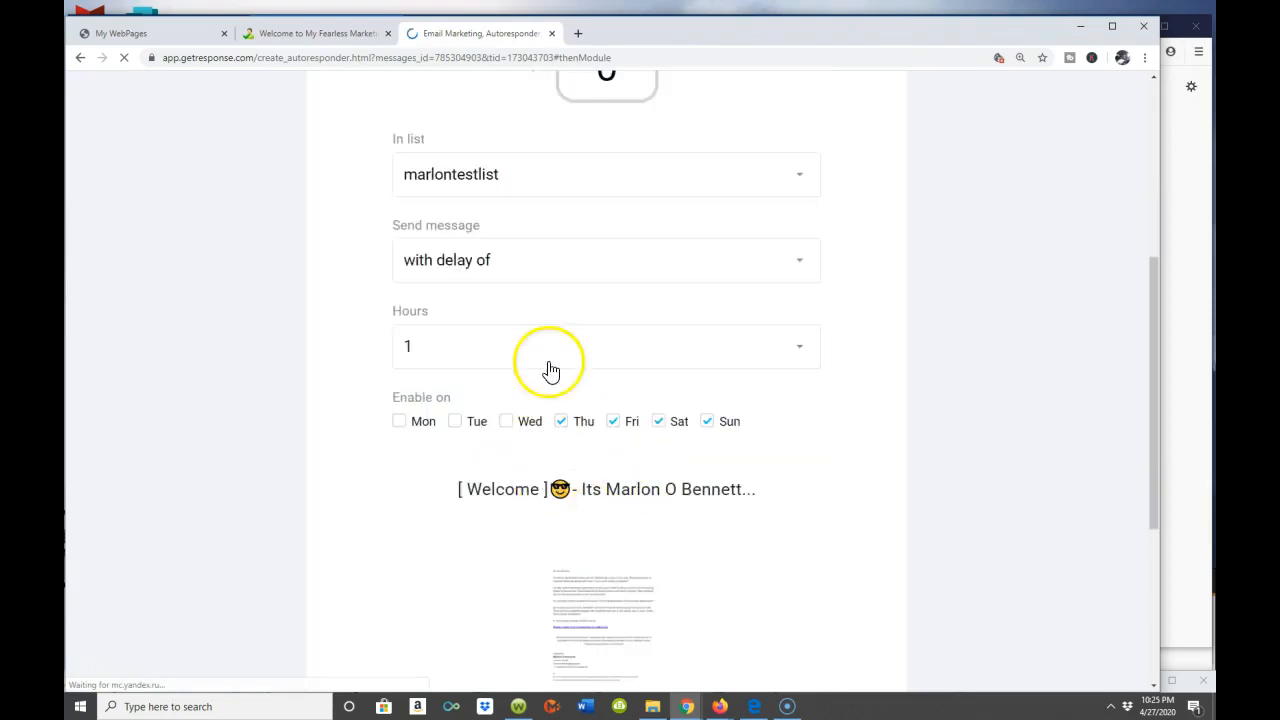
{"action": "left_click", "coordinate": [800, 356]}
{"action": "scroll", "coordinate": [450, 530], "scroll_direction": "down", "scroll_amount": 4}
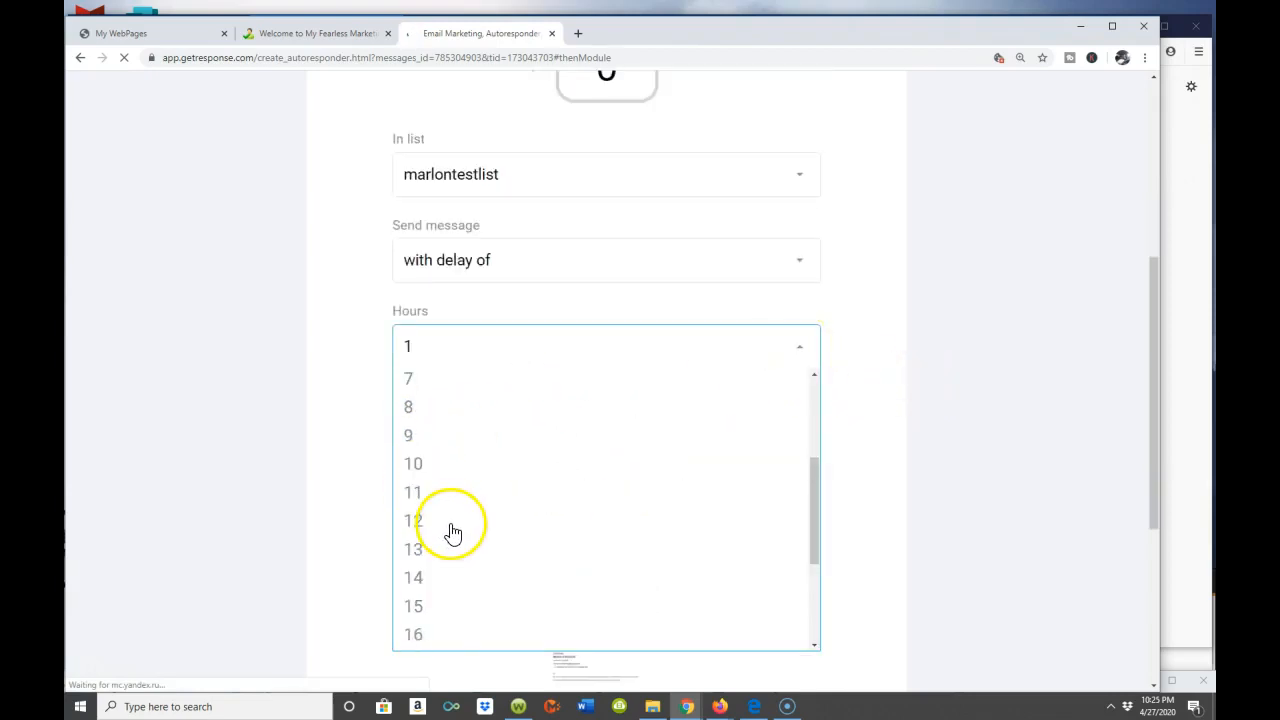
{"action": "scroll", "coordinate": [451, 534], "scroll_direction": "up", "scroll_amount": 5}
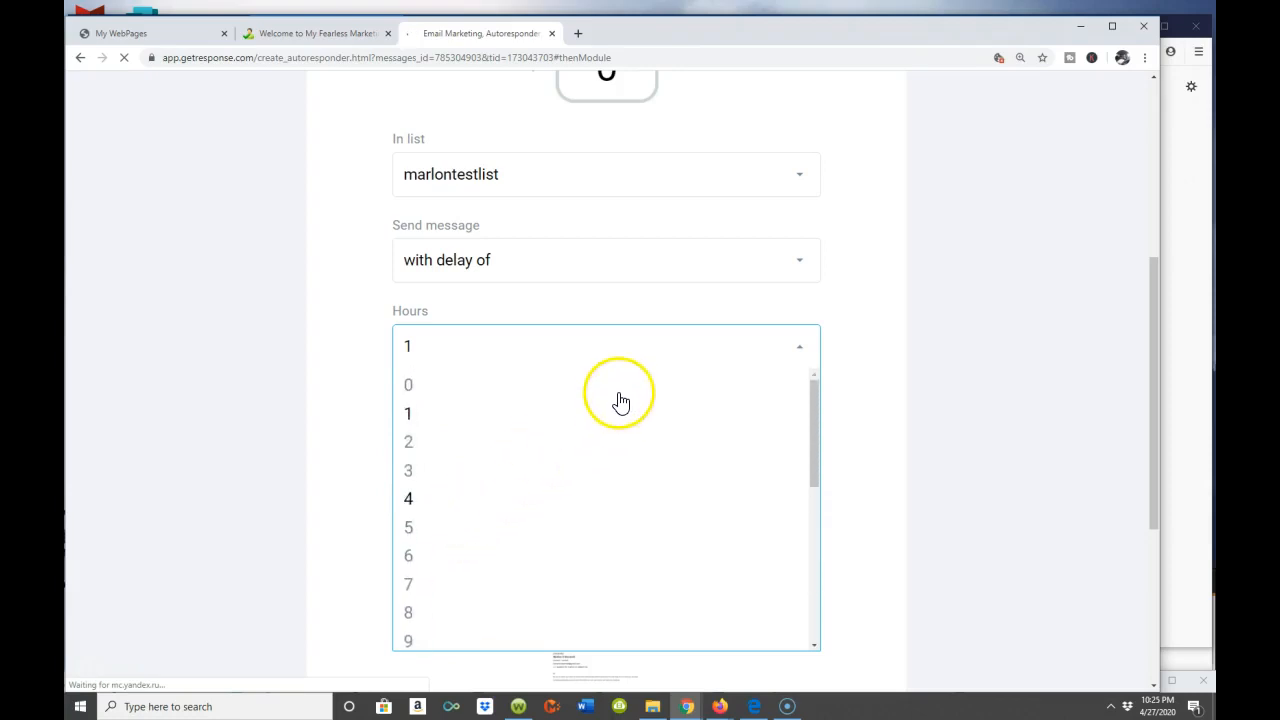
- Check the autoresponder's settings once more from its name down to the message, and save and publish it
{"action": "scroll", "coordinate": [832, 234], "scroll_direction": "up", "scroll_amount": 4}
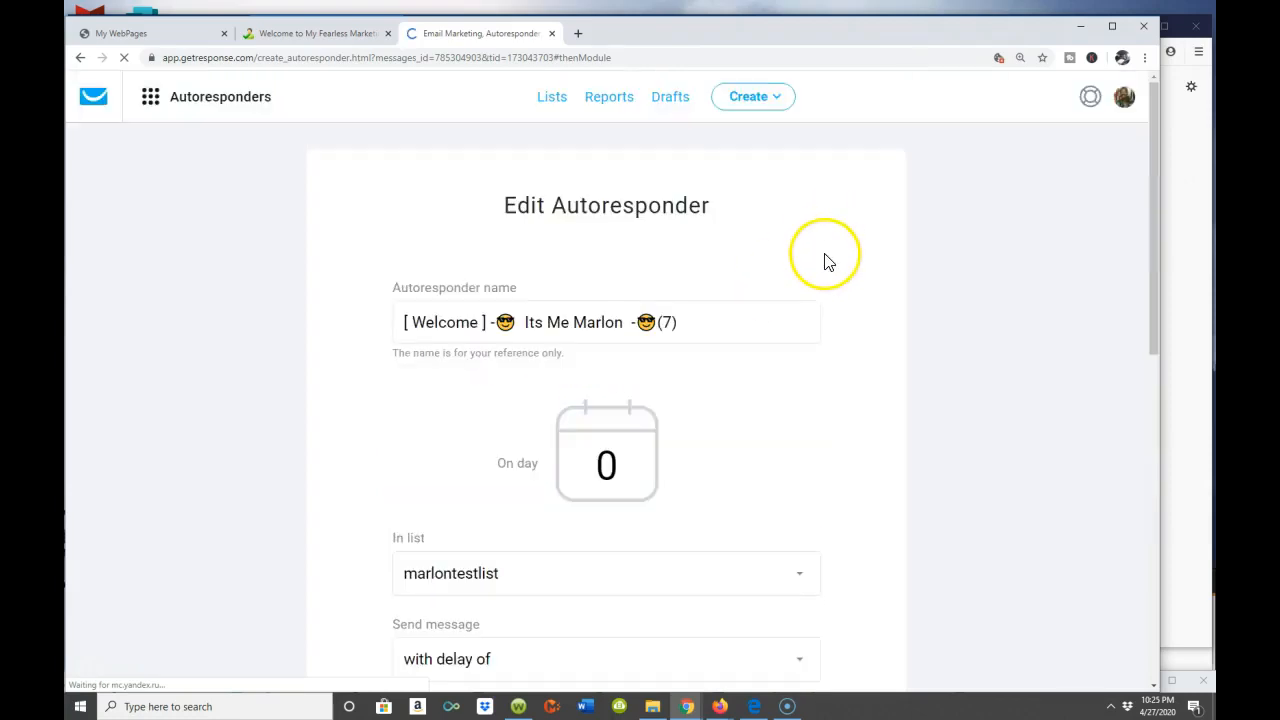
{"action": "scroll", "coordinate": [826, 262], "scroll_direction": "down", "scroll_amount": 5}
{"action": "scroll", "coordinate": [857, 481], "scroll_direction": "down", "scroll_amount": 3}
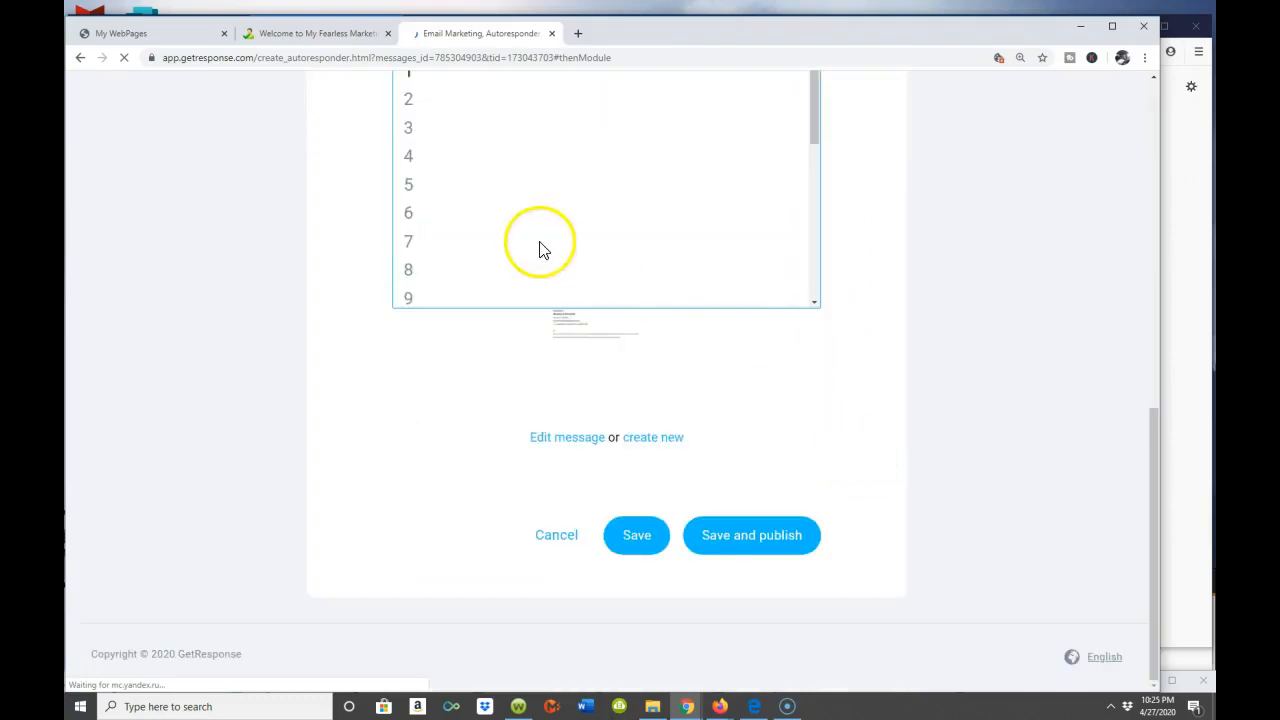
{"action": "scroll", "coordinate": [823, 457], "scroll_direction": "up", "scroll_amount": 2}
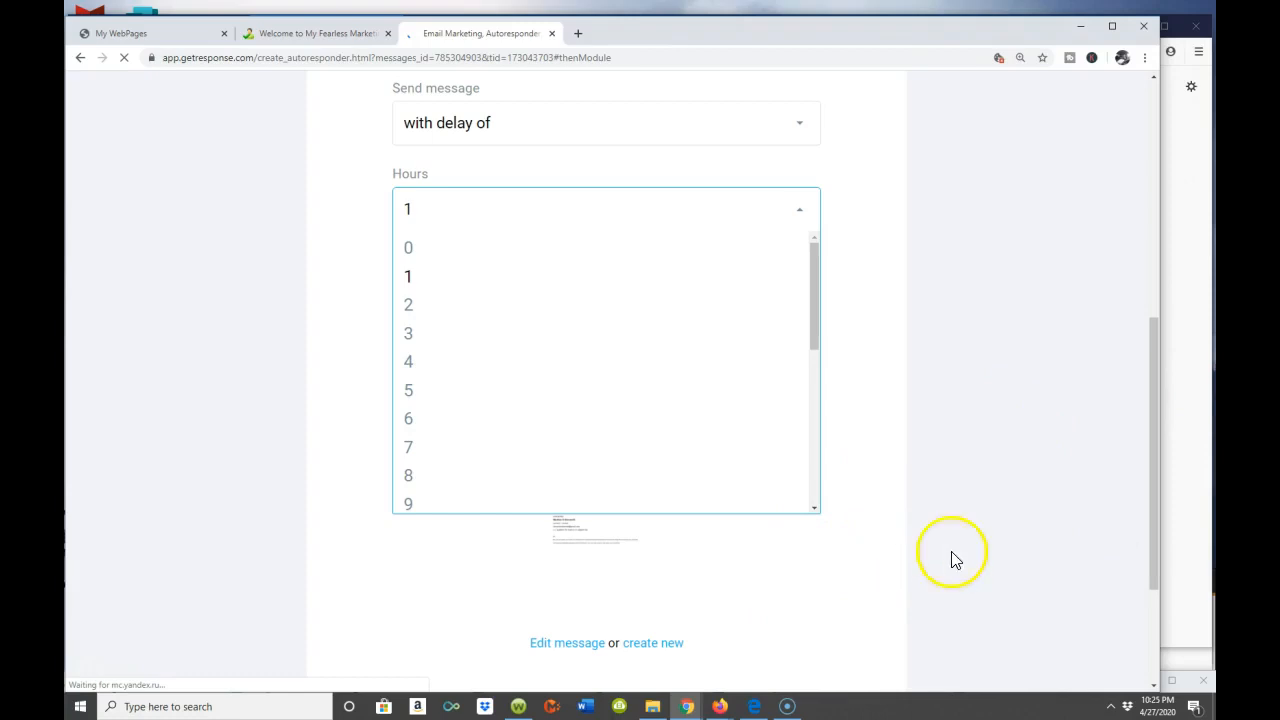
{"action": "scroll", "coordinate": [951, 557], "scroll_direction": "down", "scroll_amount": 2}
{"action": "left_click", "coordinate": [728, 535]}
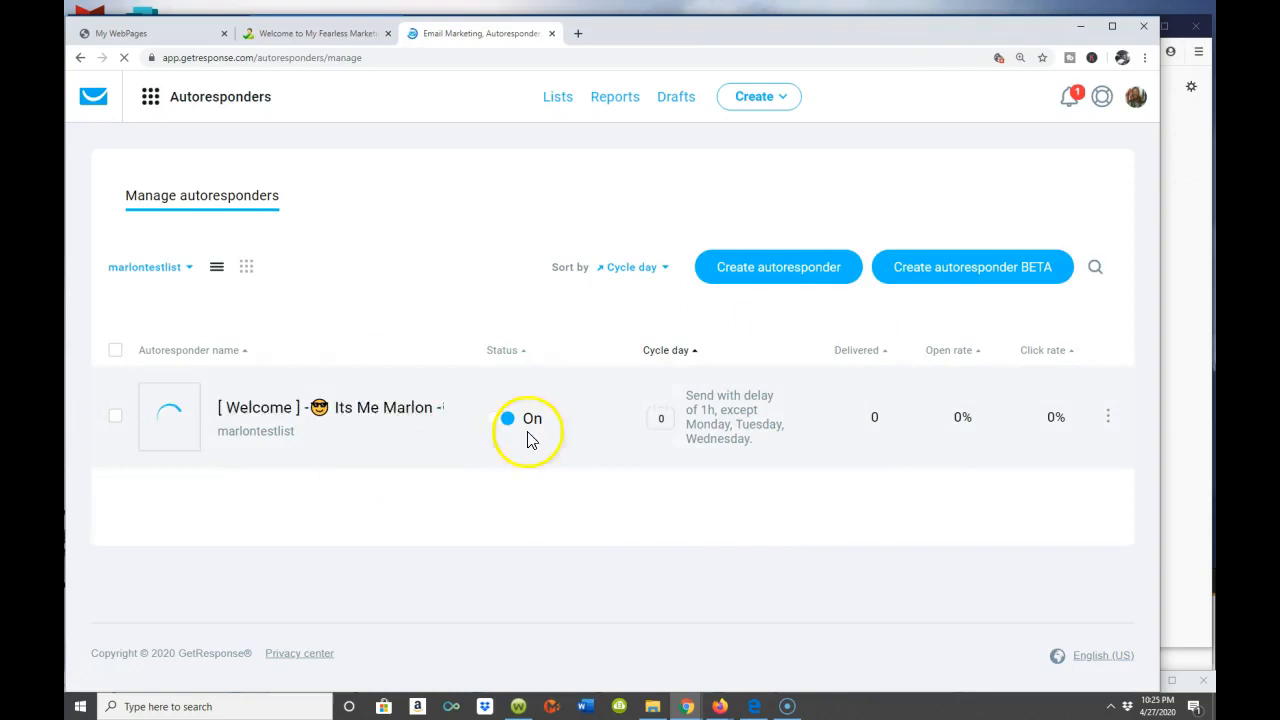
- Send a test message of the published welcome autoresponder to the account's own e-mail address
{"action": "left_click", "coordinate": [1108, 416]}
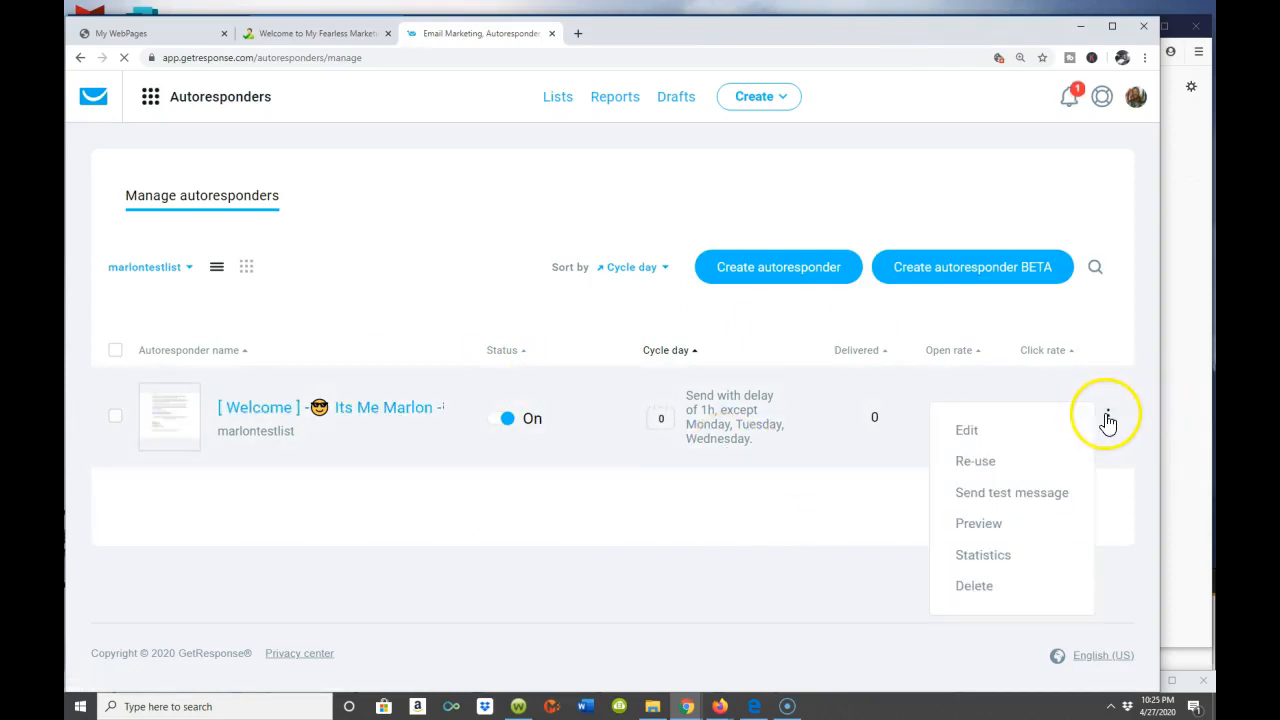
{"action": "left_click", "coordinate": [983, 494]}
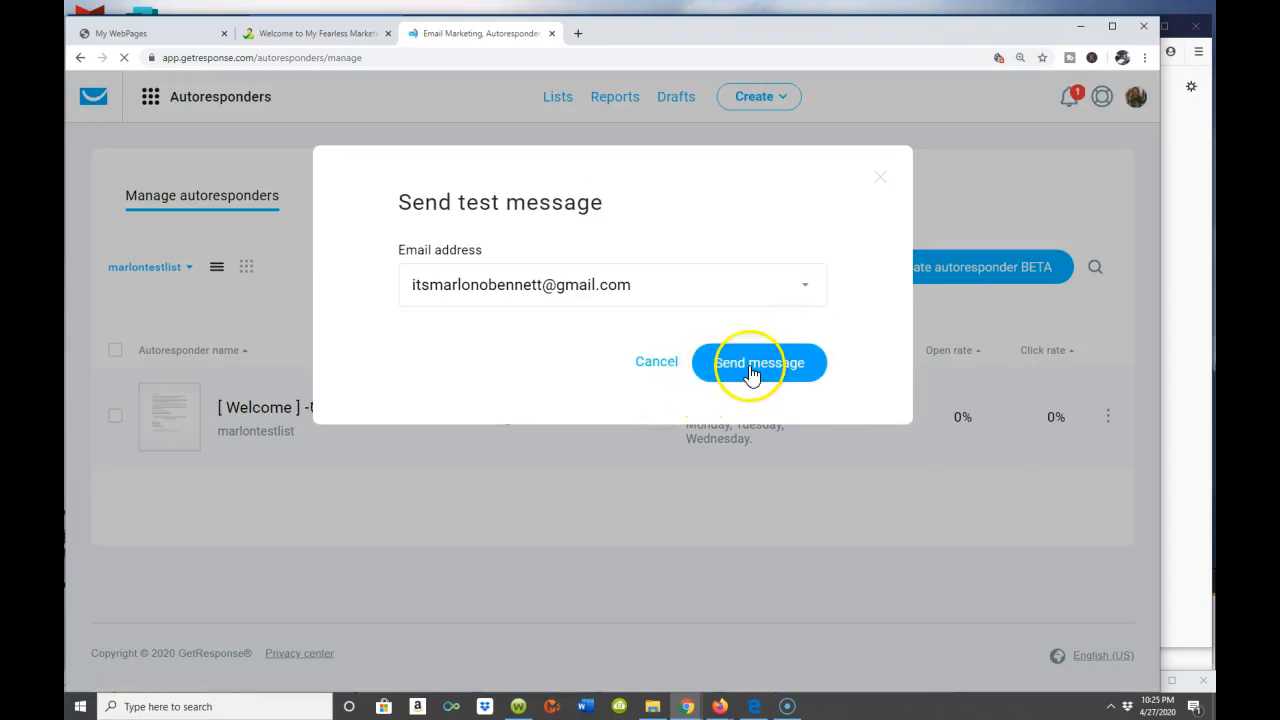
{"action": "left_click", "coordinate": [750, 366]}
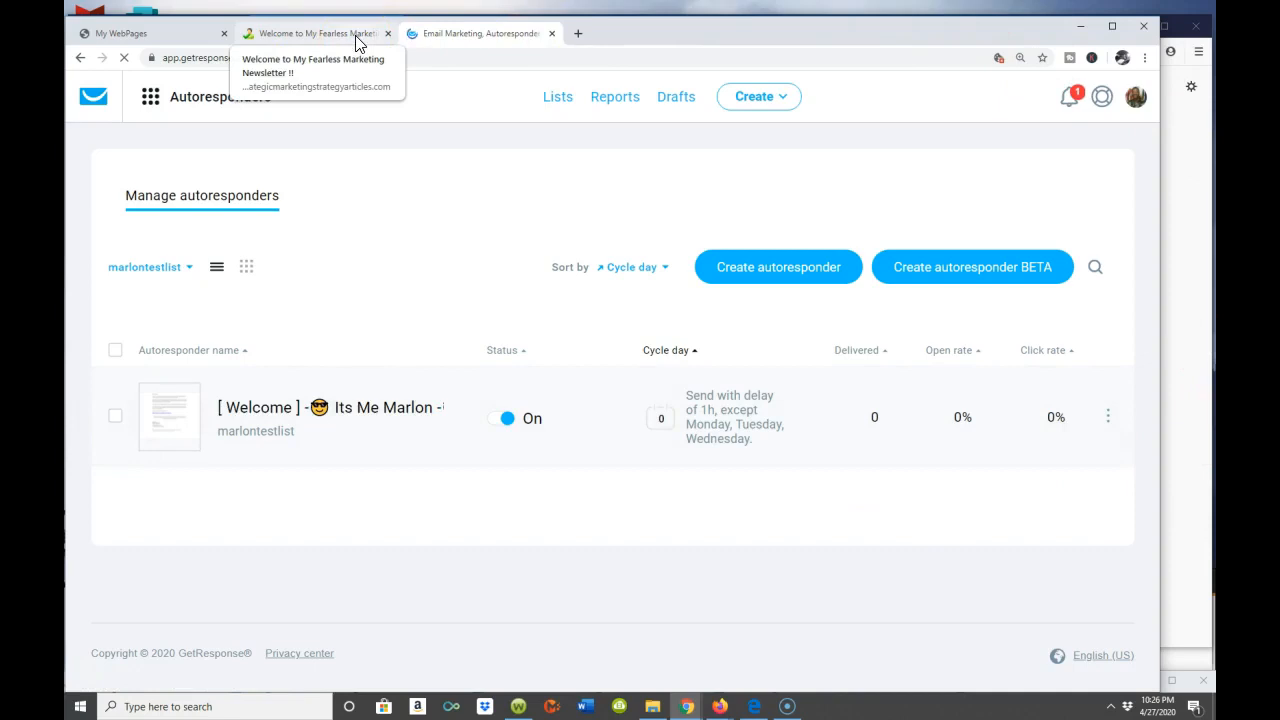
- Switch to Gmail in a new browser tab and open the received welcome test email
{"action": "left_click", "coordinate": [578, 35]}
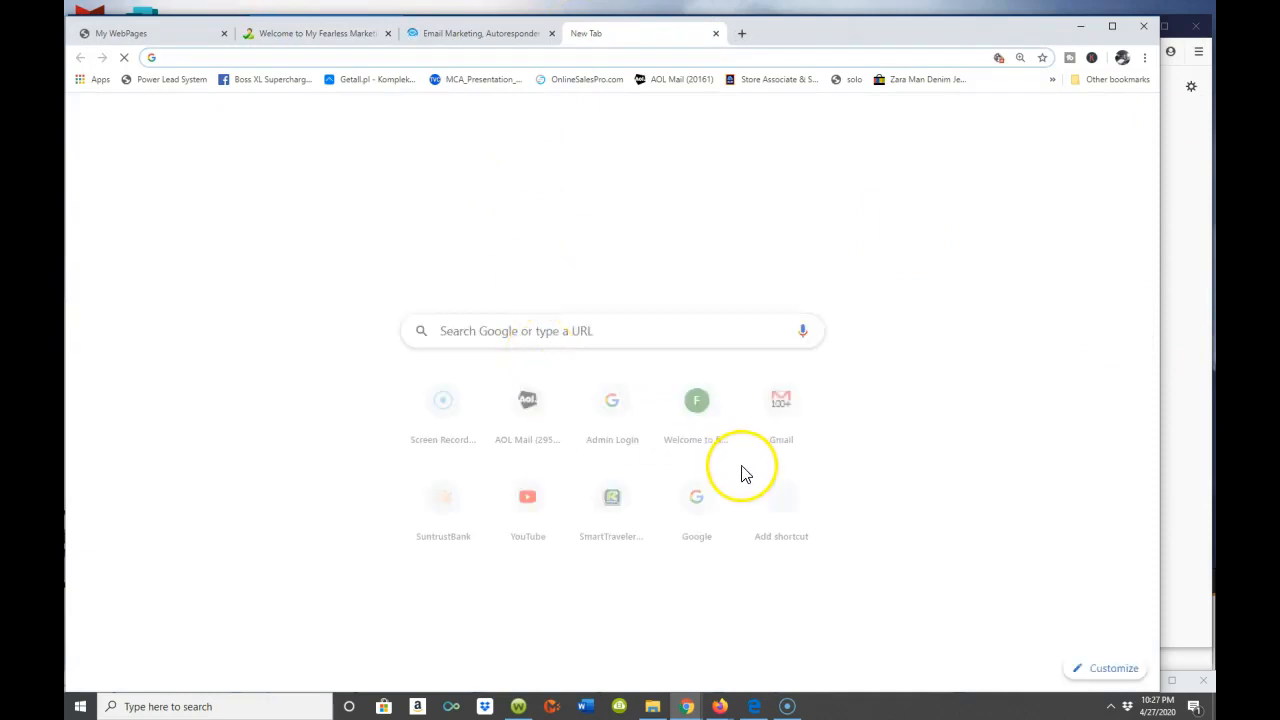
{"action": "left_click", "coordinate": [779, 401]}
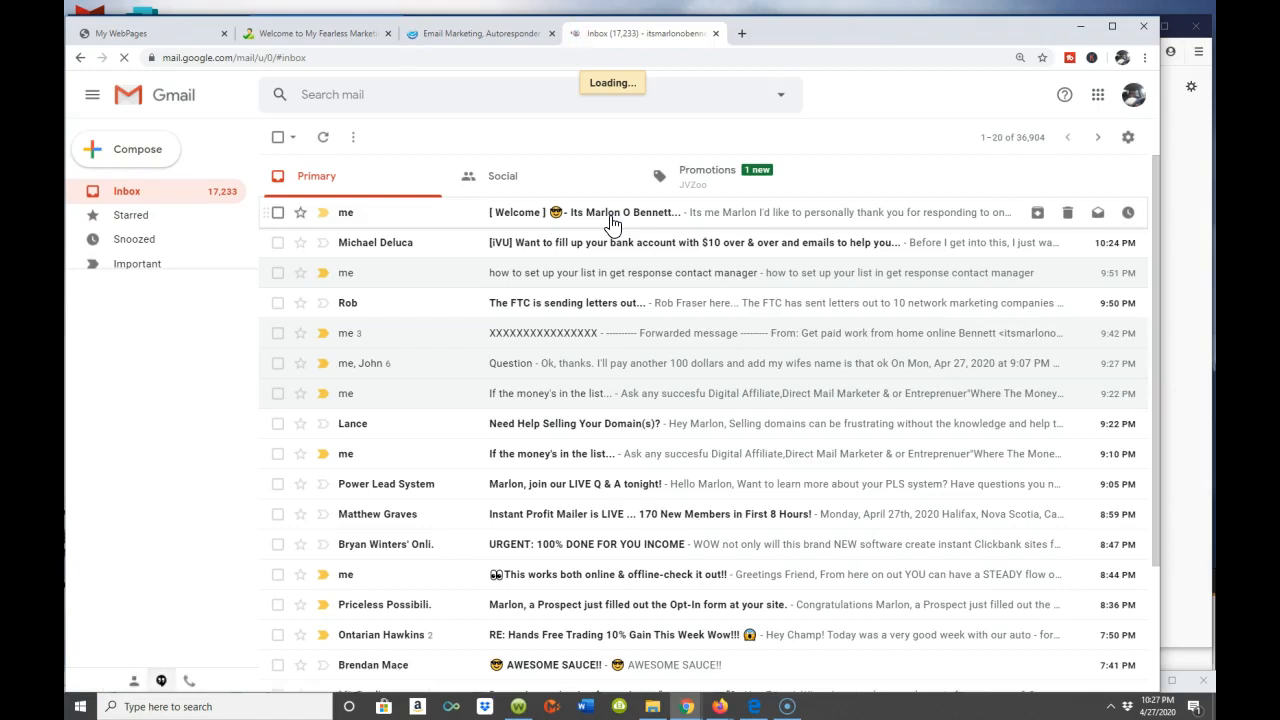
{"action": "left_click", "coordinate": [610, 218]}
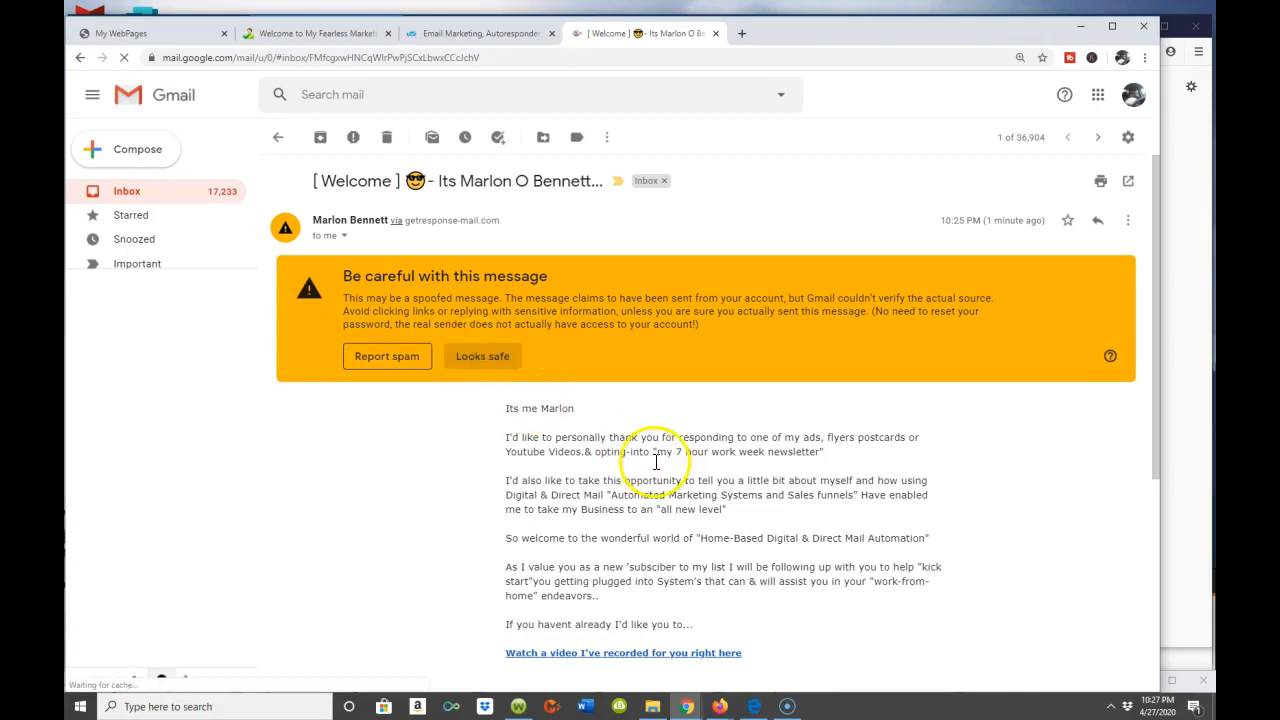
- Read through the received welcome email and open its link "Watch a video I've recorded for you right here"
{"action": "scroll", "coordinate": [650, 535], "scroll_direction": "down", "scroll_amount": 1}
{"action": "scroll", "coordinate": [650, 535], "scroll_direction": "down", "scroll_amount": 1}
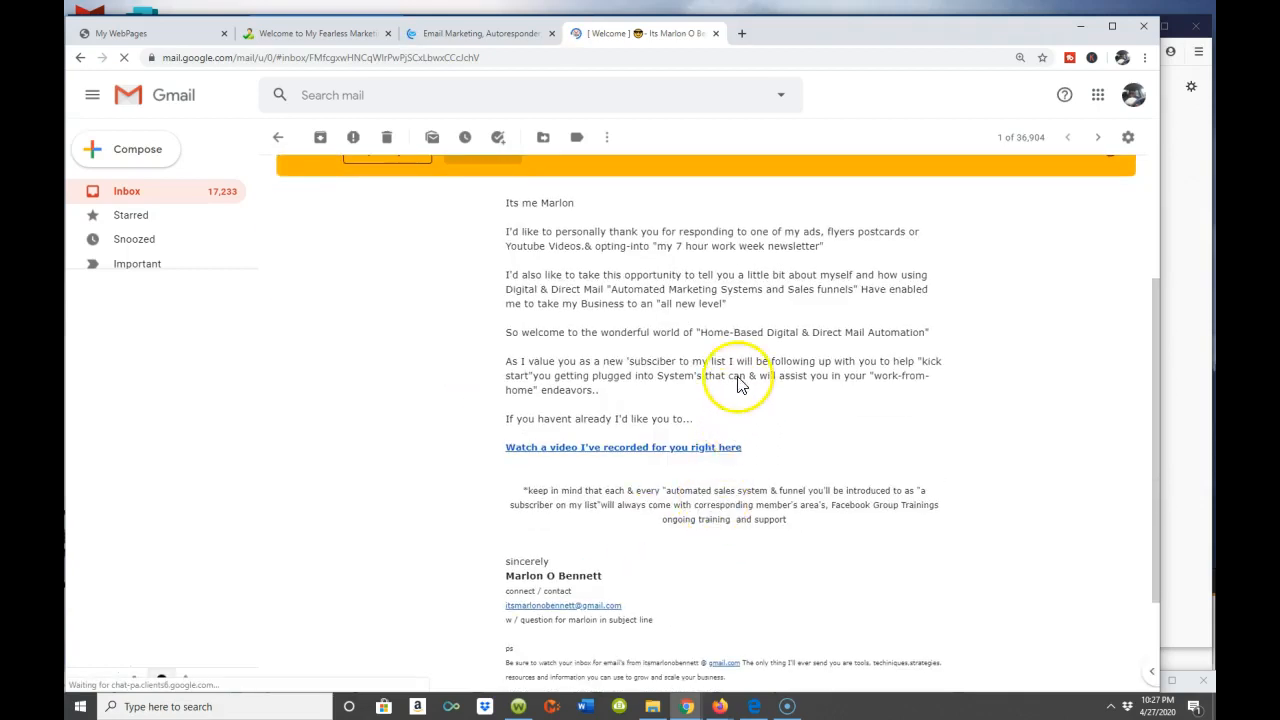
{"action": "scroll", "coordinate": [770, 400], "scroll_direction": "down", "scroll_amount": 1}
{"action": "scroll", "coordinate": [680, 300], "scroll_direction": "up", "scroll_amount": 1}
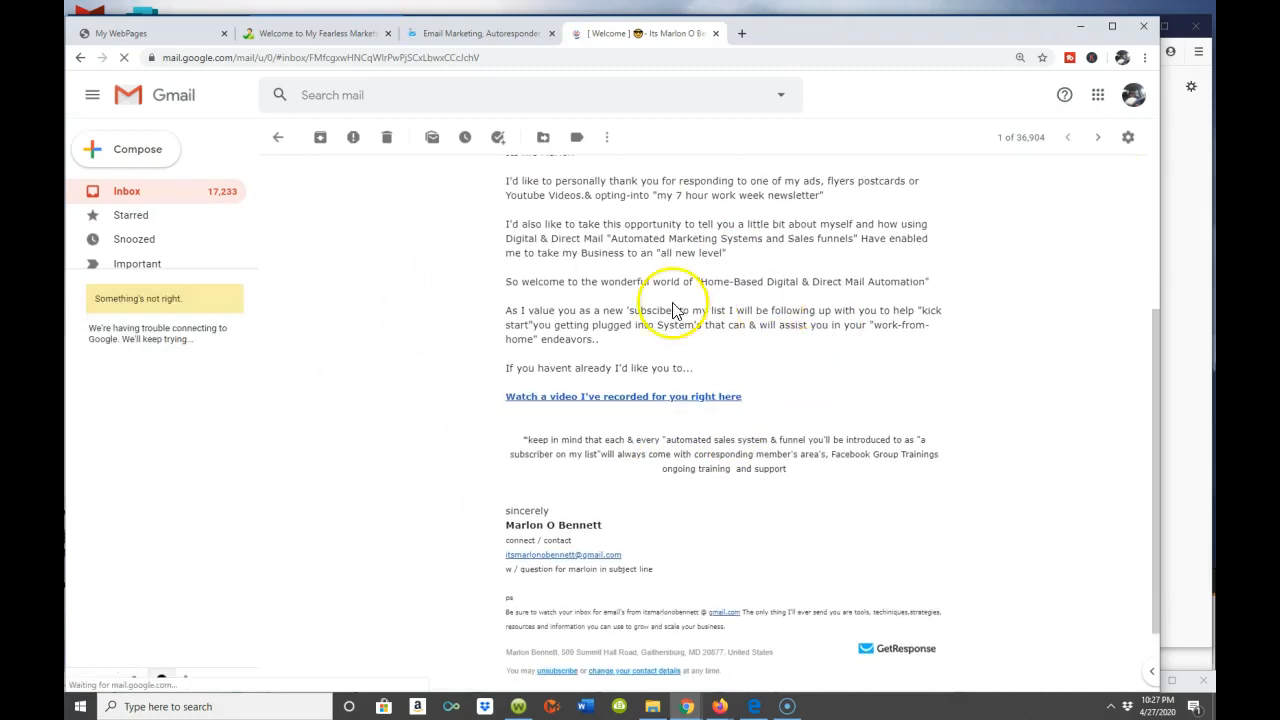
{"action": "scroll", "coordinate": [620, 408], "scroll_direction": "up", "scroll_amount": 1}
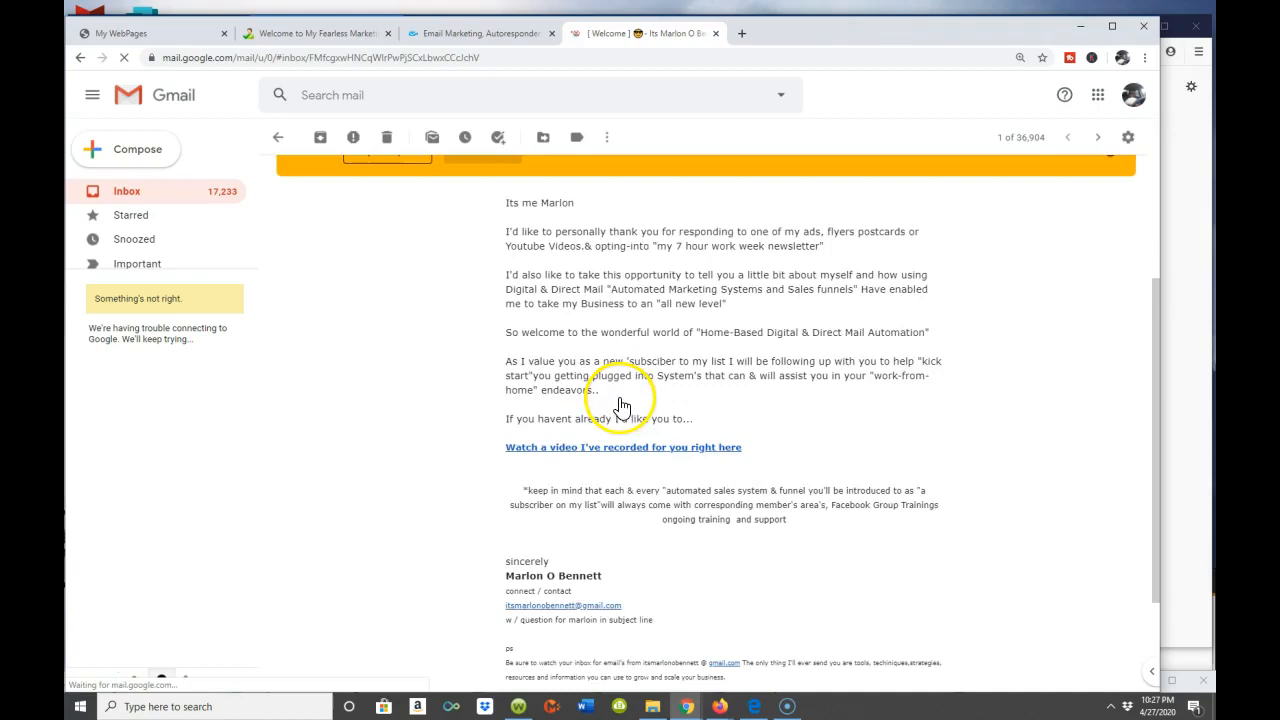
{"action": "scroll", "coordinate": [630, 450], "scroll_direction": "down", "scroll_amount": 1}
{"action": "scroll", "coordinate": [648, 462], "scroll_direction": "up", "scroll_amount": 3}
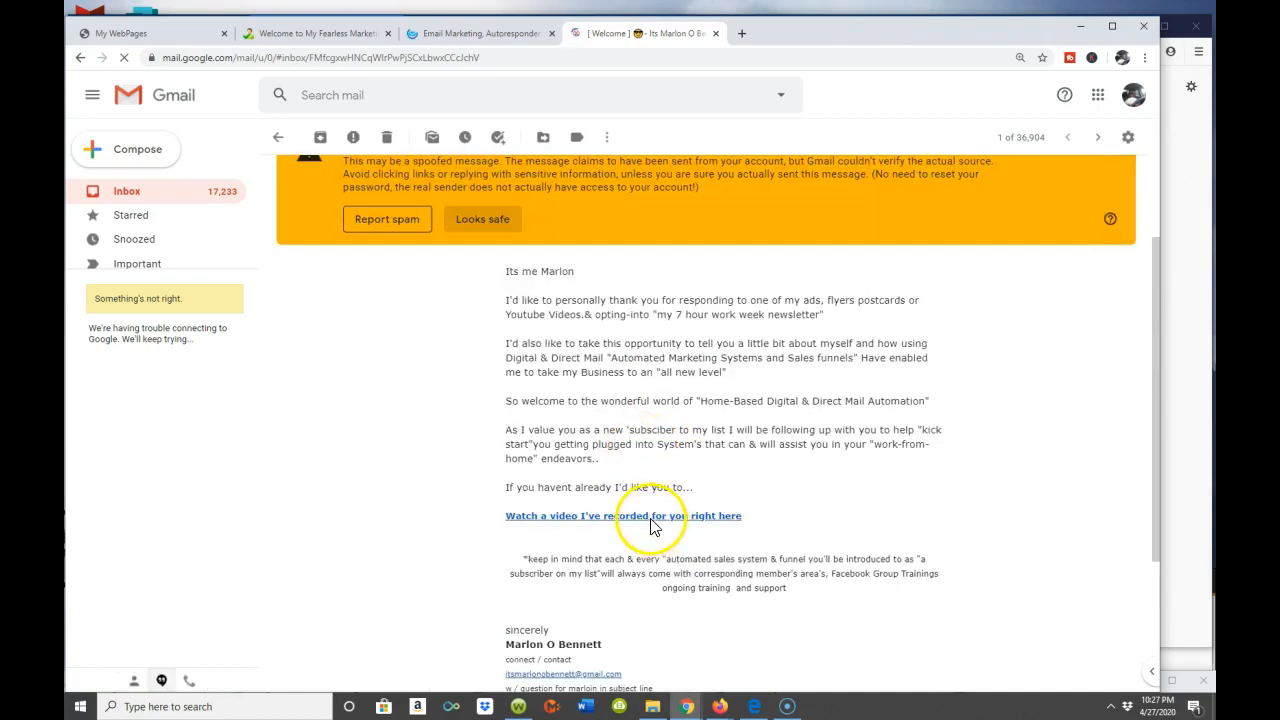
{"action": "scroll", "coordinate": [657, 500], "scroll_direction": "up", "scroll_amount": 3}
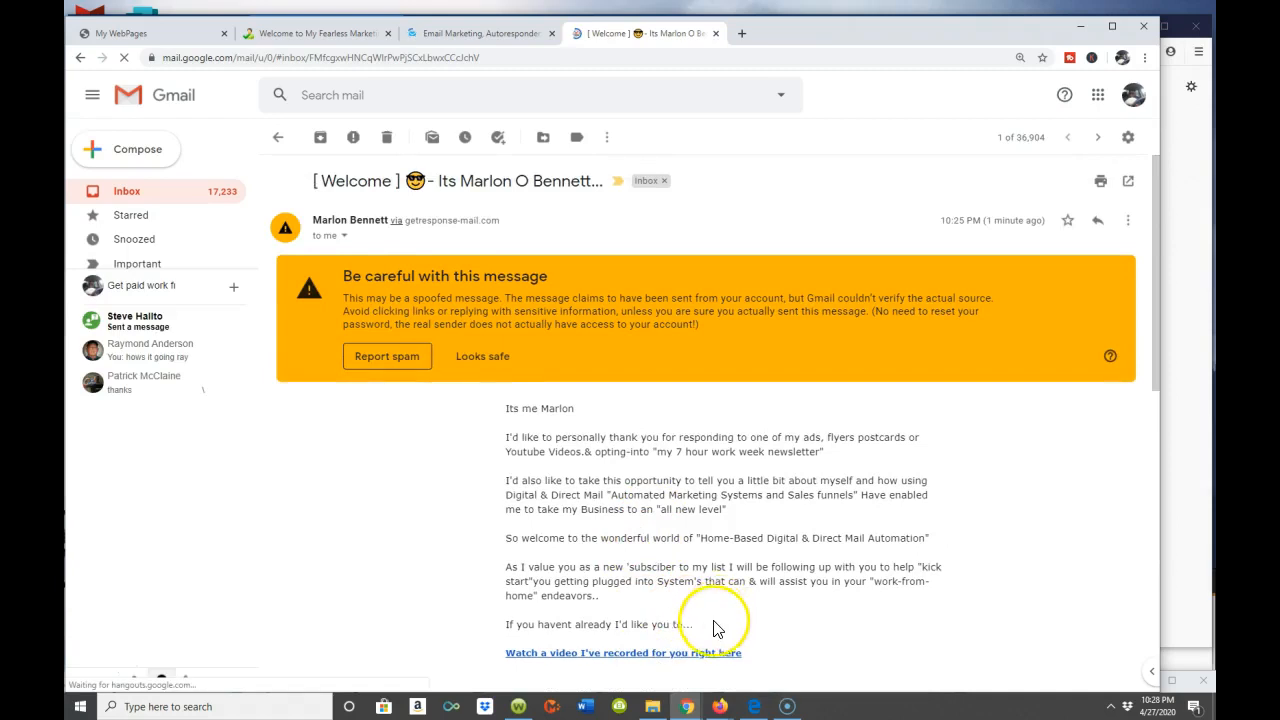
{"action": "scroll", "coordinate": [720, 617], "scroll_direction": "down", "scroll_amount": 3}
{"action": "scroll", "coordinate": [703, 634], "scroll_direction": "up", "scroll_amount": 2}
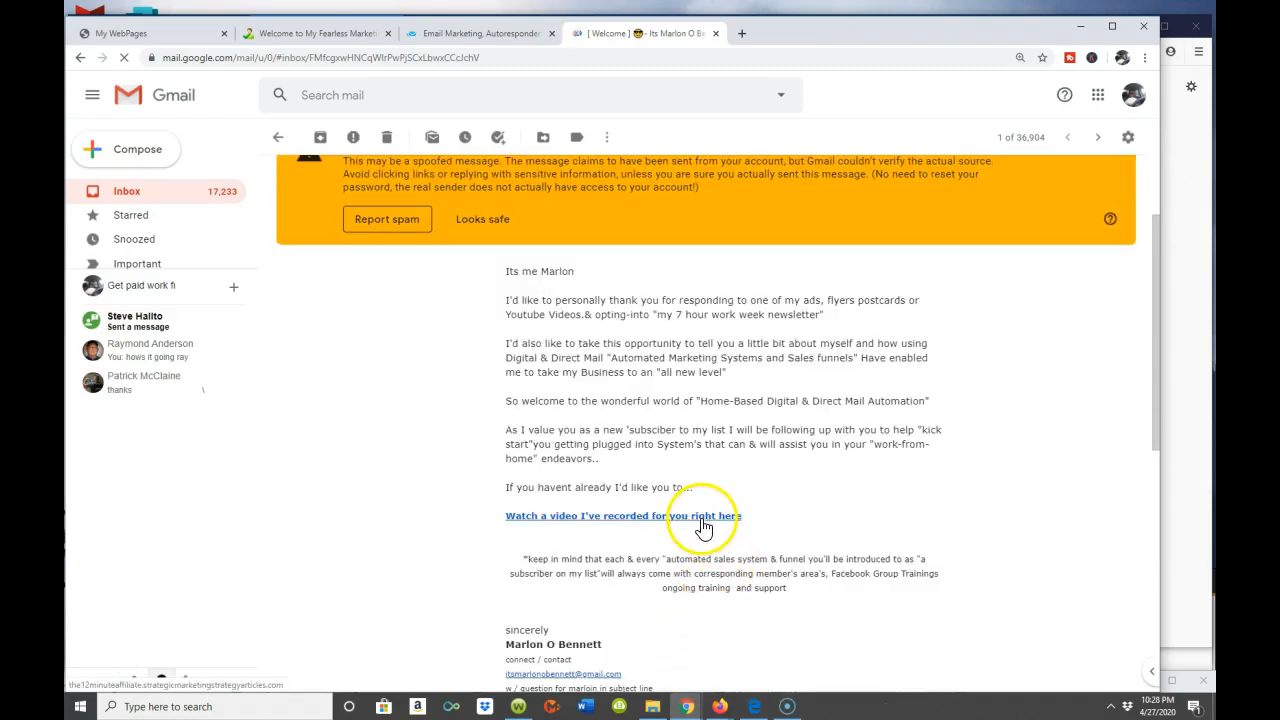
{"action": "left_click", "coordinate": [702, 520]}
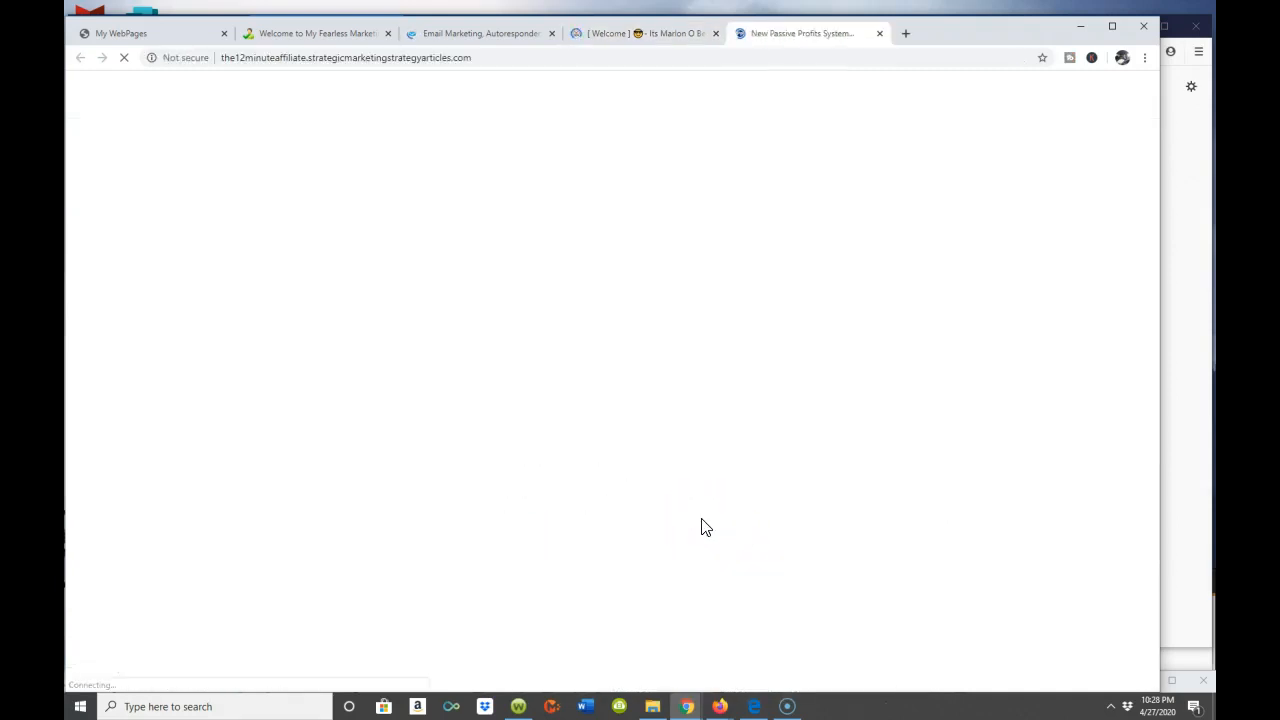